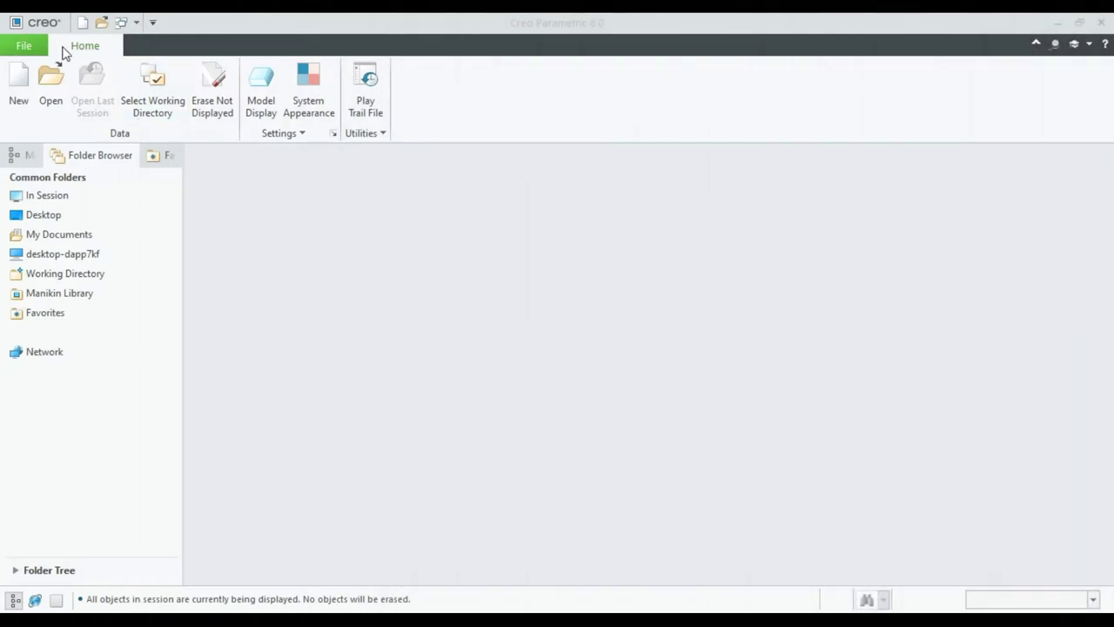
Create a new solid part named Creo_Chair_design from the default template
{"action": "left_click", "coordinate": [19, 83]}
{"action": "type", "text": "Creo_Chair_design"}
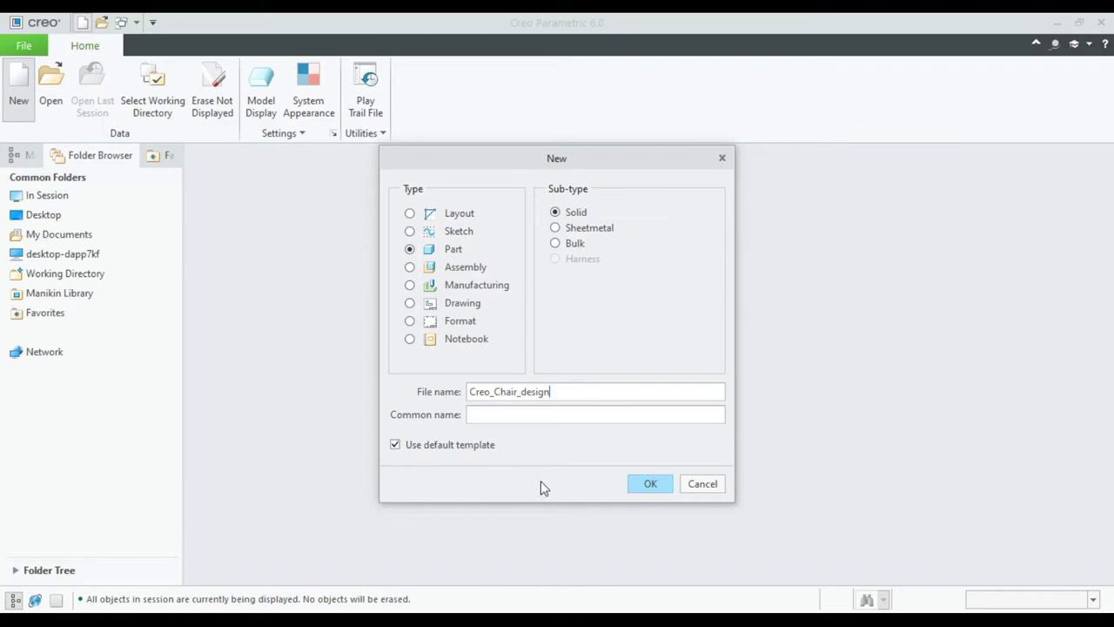
{"action": "left_click", "coordinate": [644, 482]}
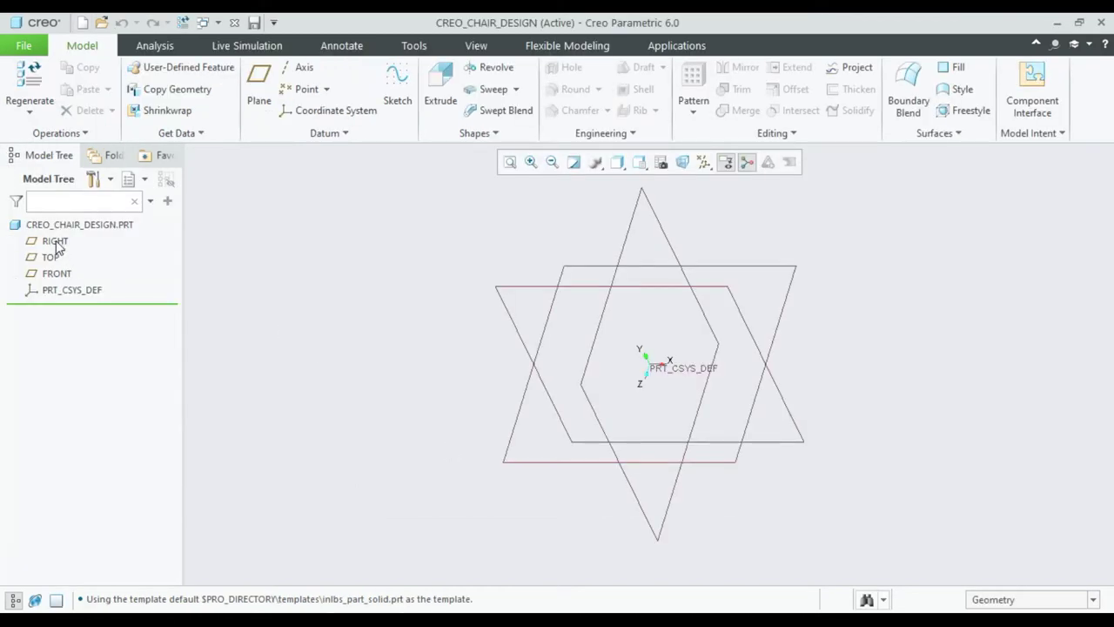
Start a sketch on the RIGHT datum plane
{"action": "left_click", "coordinate": [56, 246]}
{"action": "left_click", "coordinate": [55, 245]}
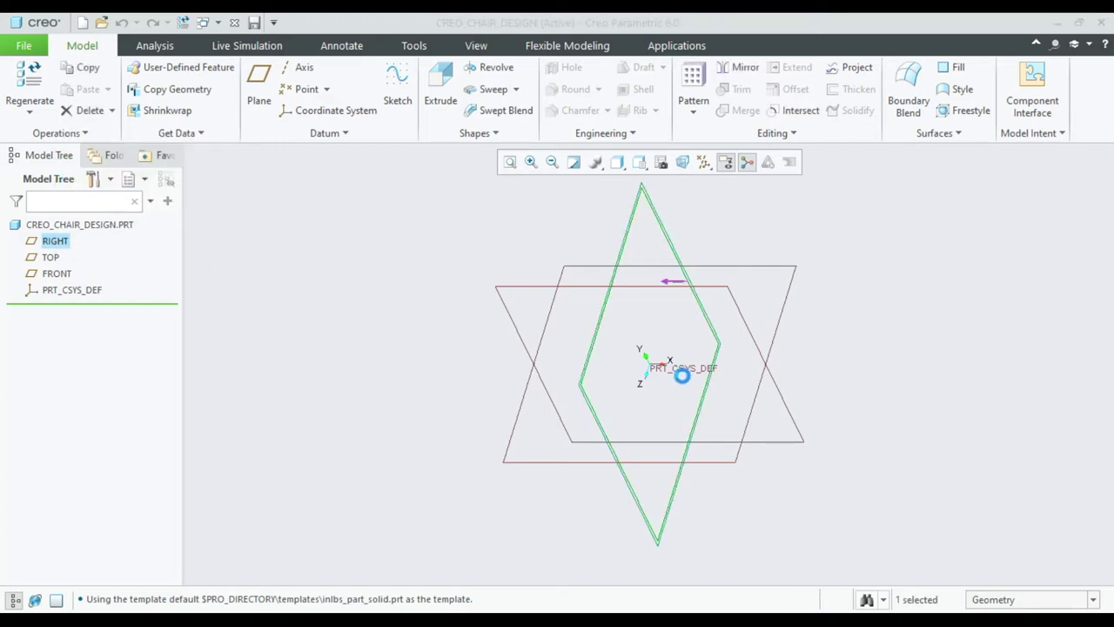
{"action": "key", "text": "ctrl+d"}
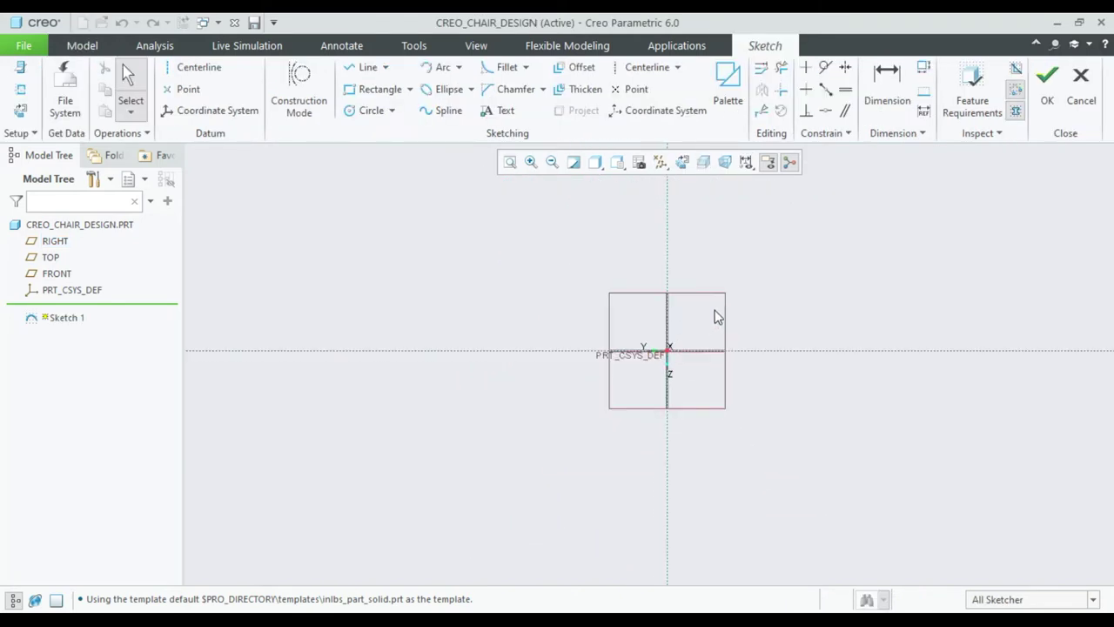
Draw a vertical centerline through the sketch origin
{"action": "left_click", "coordinate": [192, 67]}
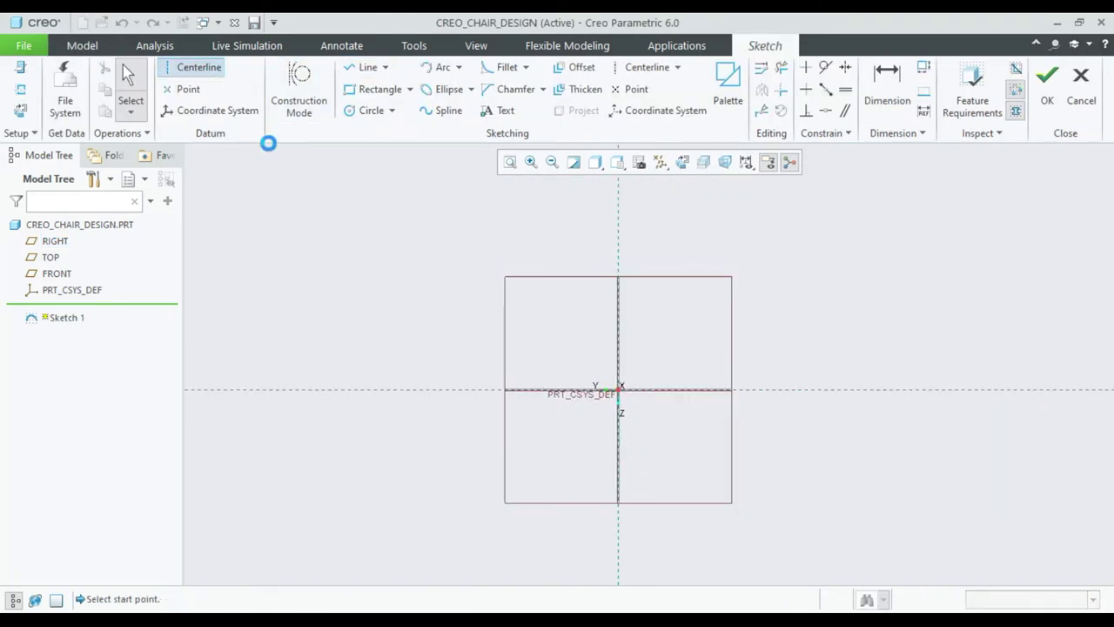
{"action": "left_click", "coordinate": [619, 389]}
{"action": "left_click", "coordinate": [618, 217]}
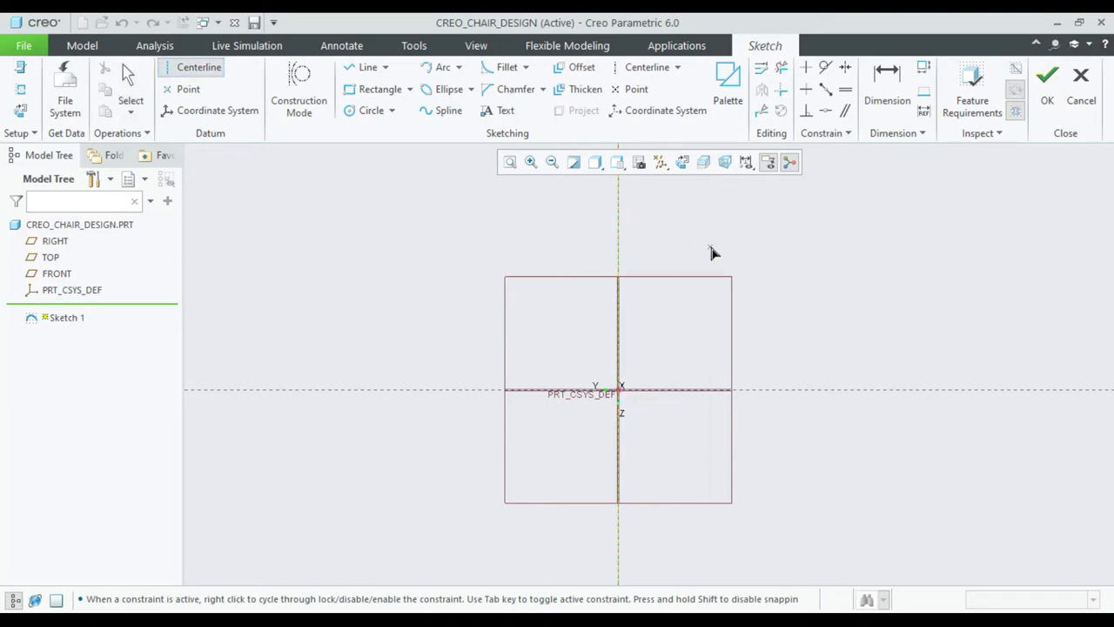
{"action": "middle_click", "coordinate": [711, 251]}
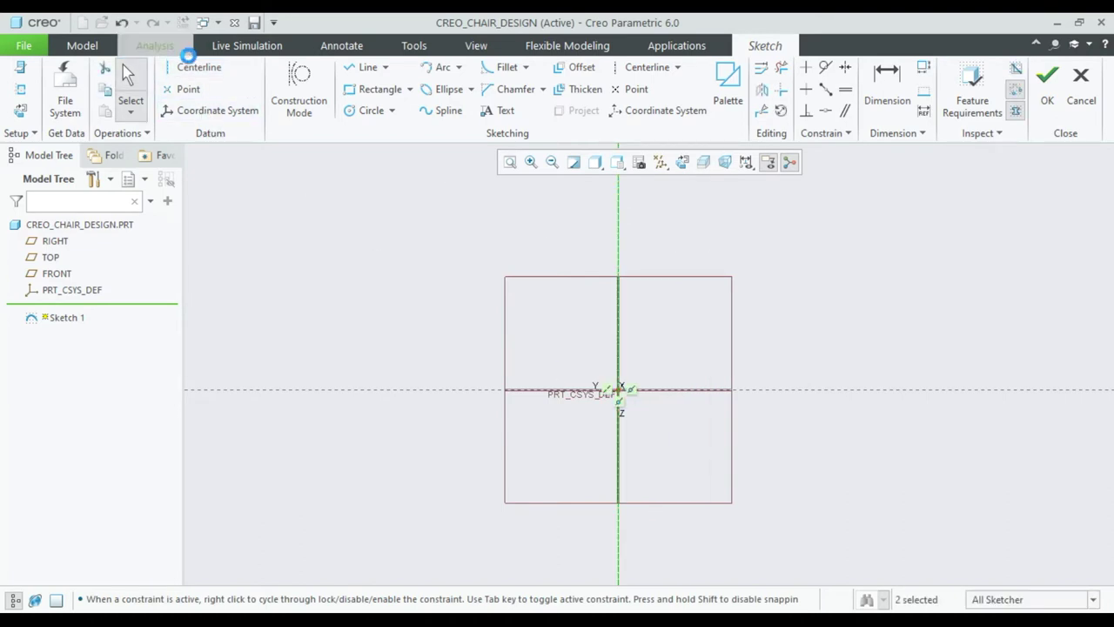
{"action": "left_click", "coordinate": [92, 46]}
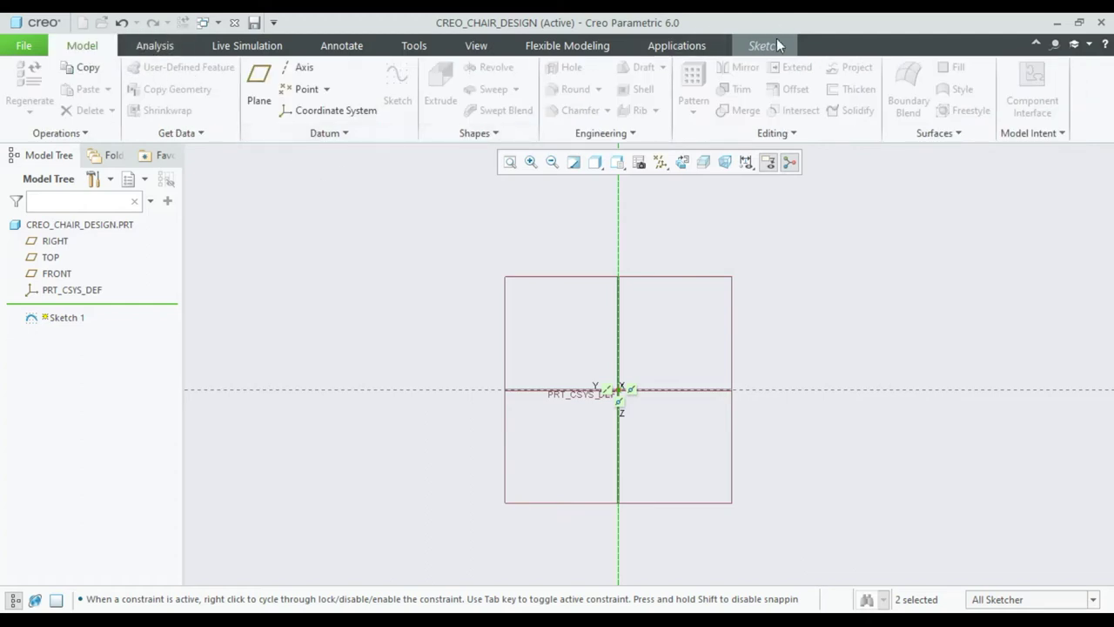
{"action": "left_click", "coordinate": [776, 40]}
{"action": "left_click", "coordinate": [193, 73]}
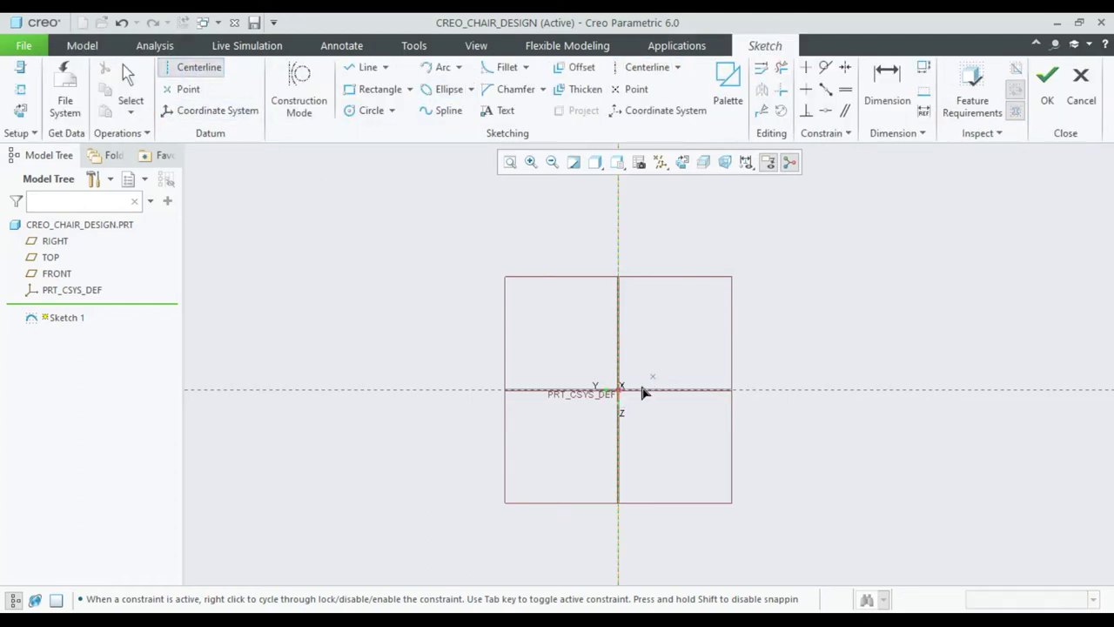
{"action": "middle_click", "coordinate": [878, 392]}
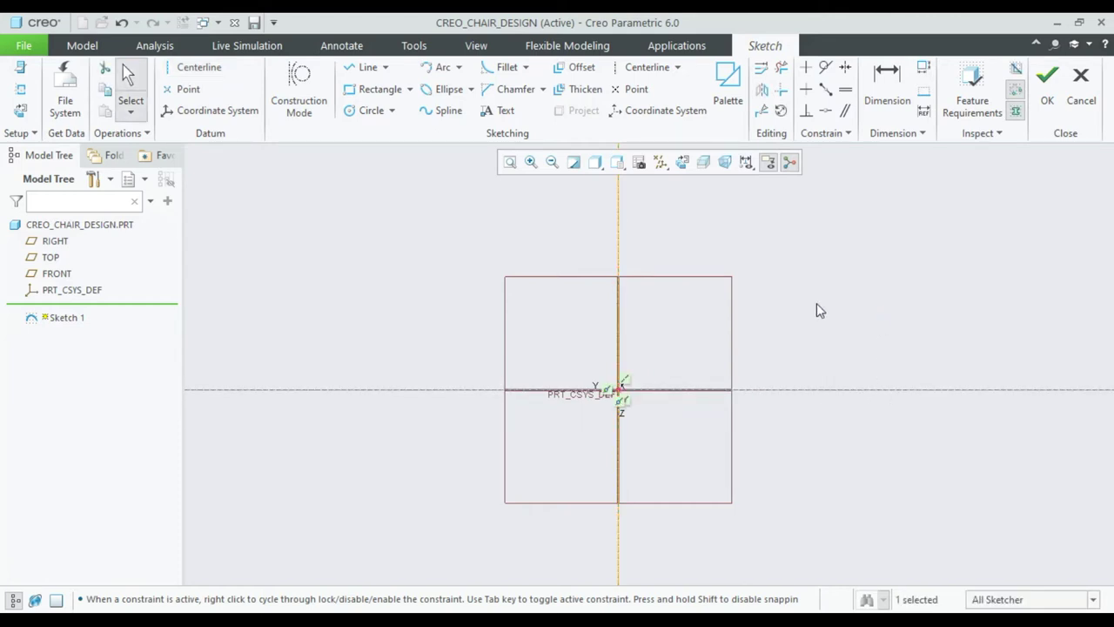
{"action": "left_click", "coordinate": [359, 68]}
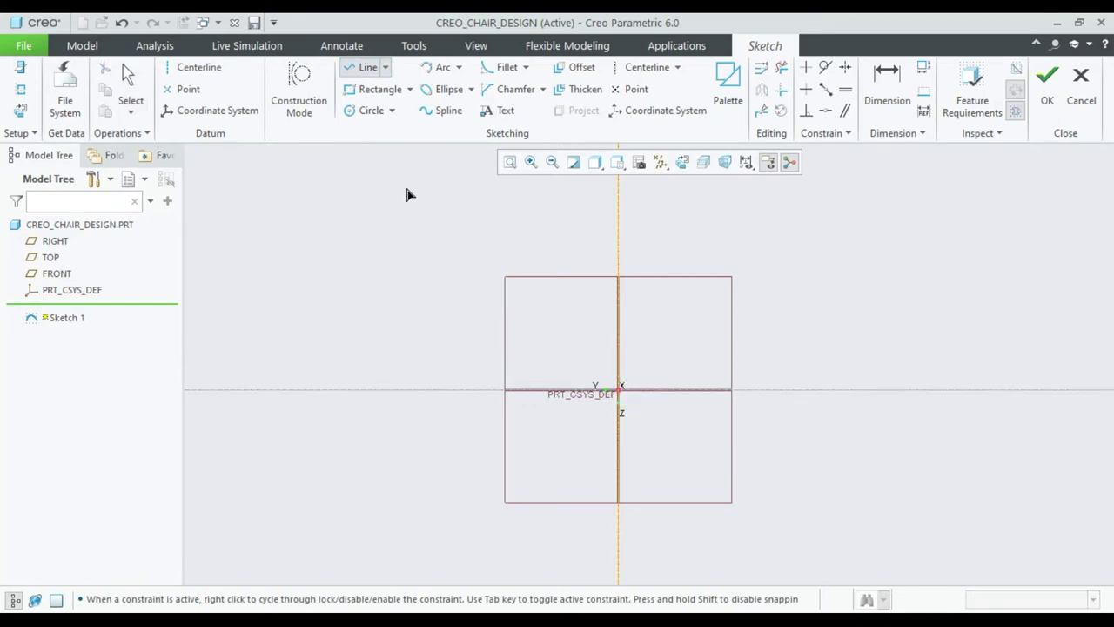
Draw a horizontal line from the origin and a slanted line rising from its right end
{"action": "middle_click_drag", "start_coordinate": [670, 372], "coordinate": [519, 426]}
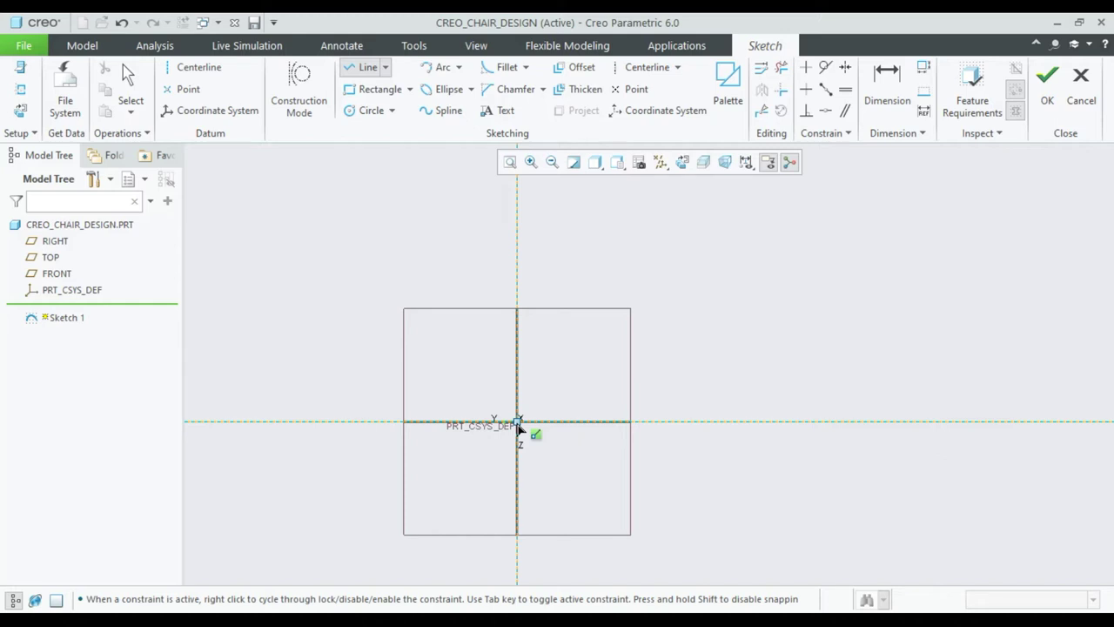
{"action": "left_click", "coordinate": [517, 422]}
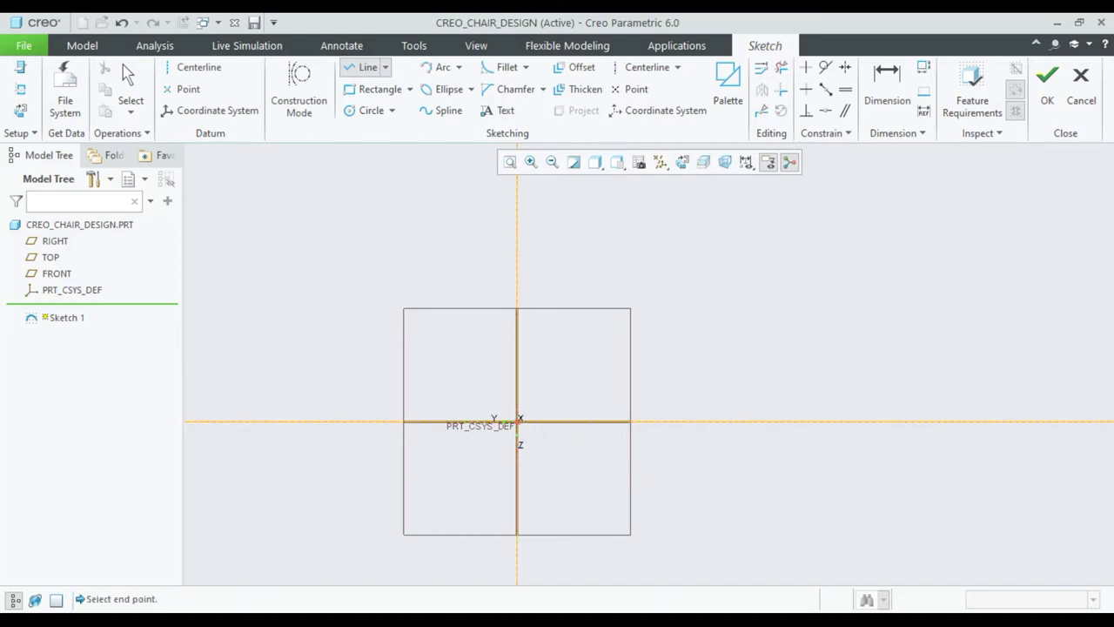
{"action": "left_click", "coordinate": [749, 422]}
{"action": "left_click", "coordinate": [790, 215]}
{"action": "middle_click", "coordinate": [861, 278]}
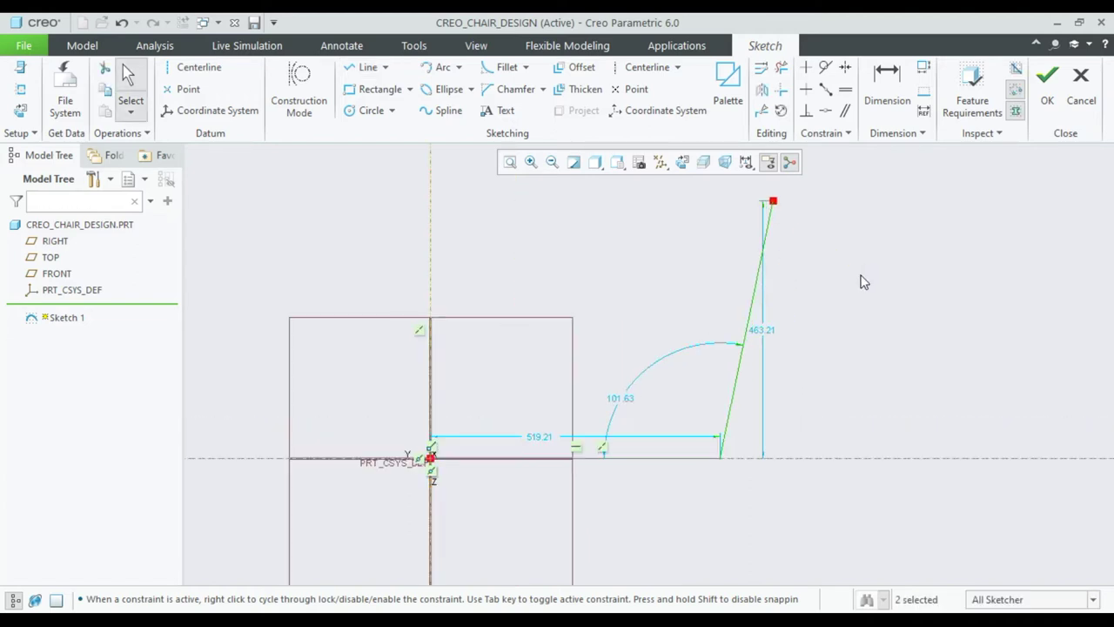
Set the horizontal line's length to 110
{"action": "double_click", "coordinate": [549, 442]}
{"action": "type", "text": "110"}
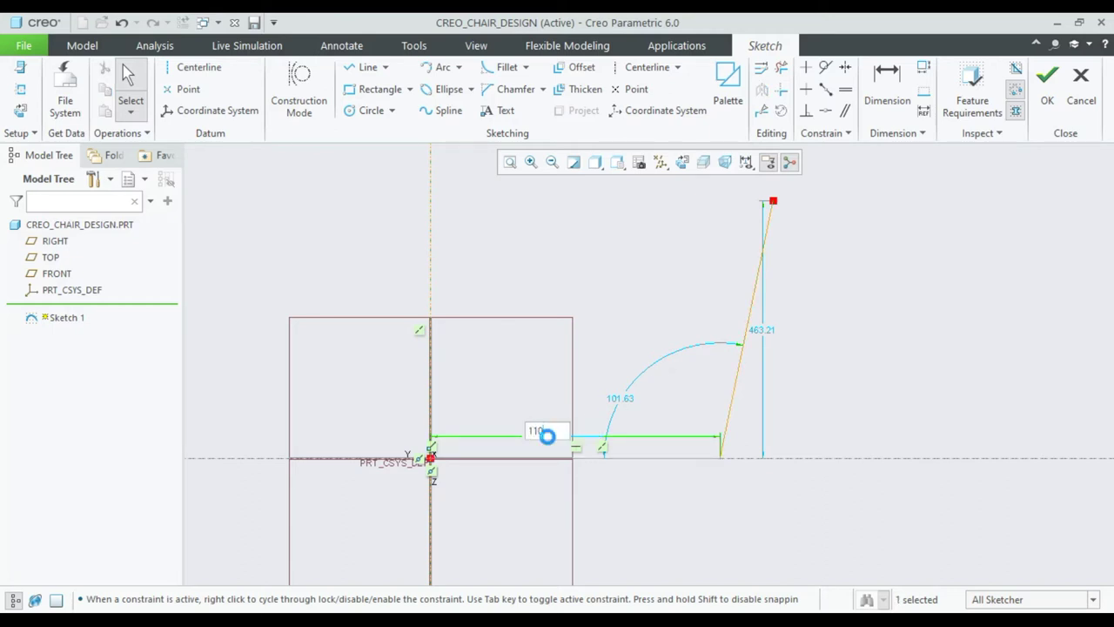
{"action": "key", "text": "Return"}
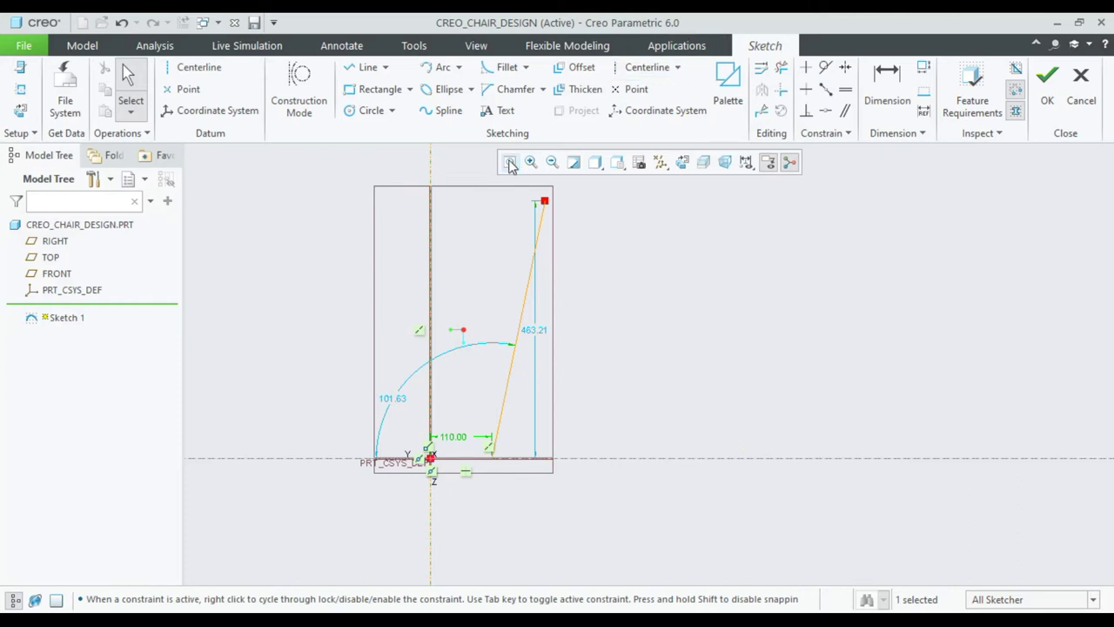
{"action": "left_click_drag", "start_coordinate": [546, 209], "coordinate": [543, 349]}
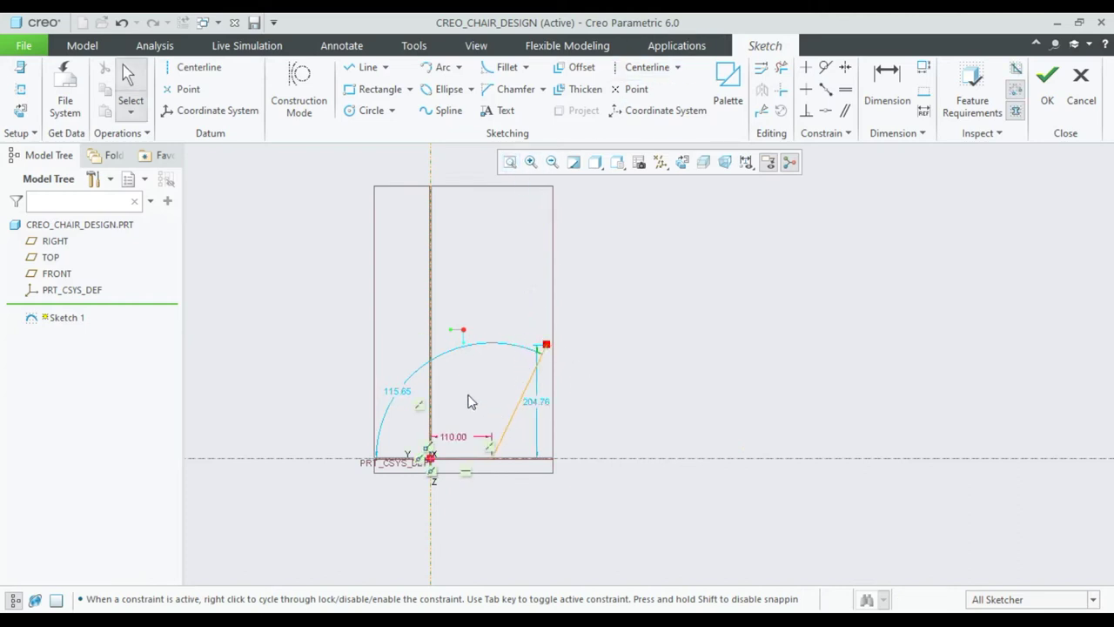
{"action": "scroll", "coordinate": [473, 405], "scroll_direction": "down", "scroll_amount": 1}
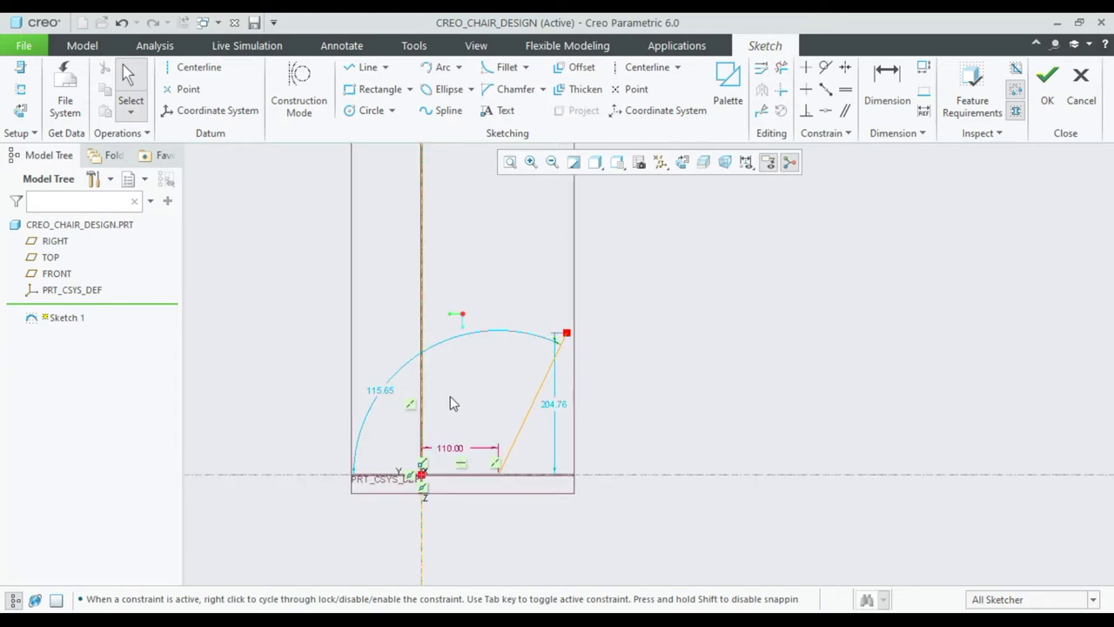
{"action": "double_click", "coordinate": [549, 406]}
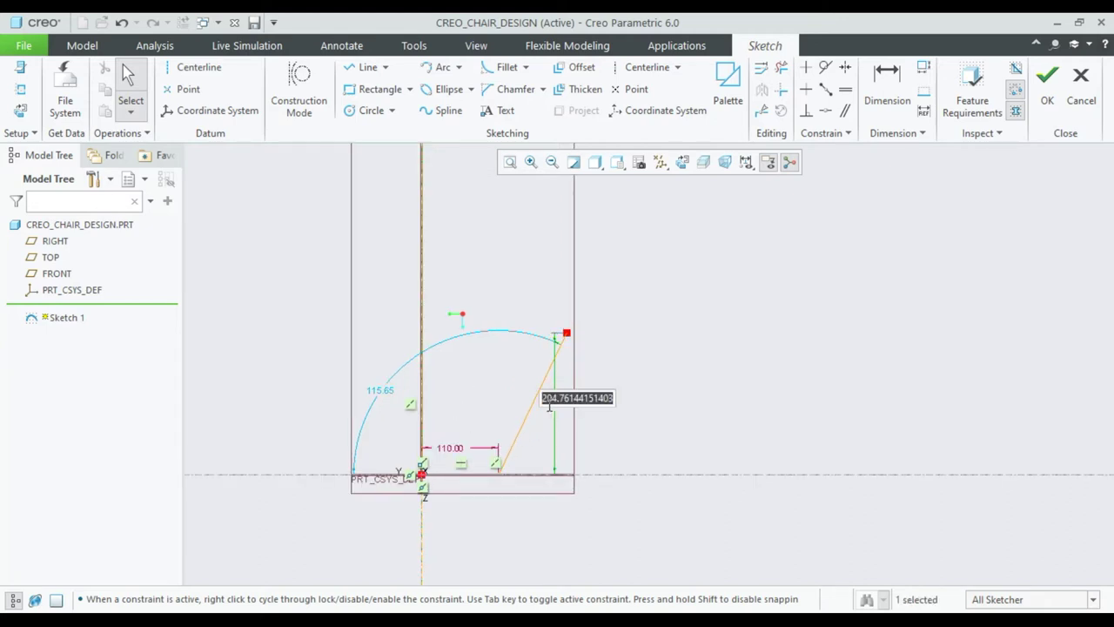
{"action": "key", "text": "Return"}
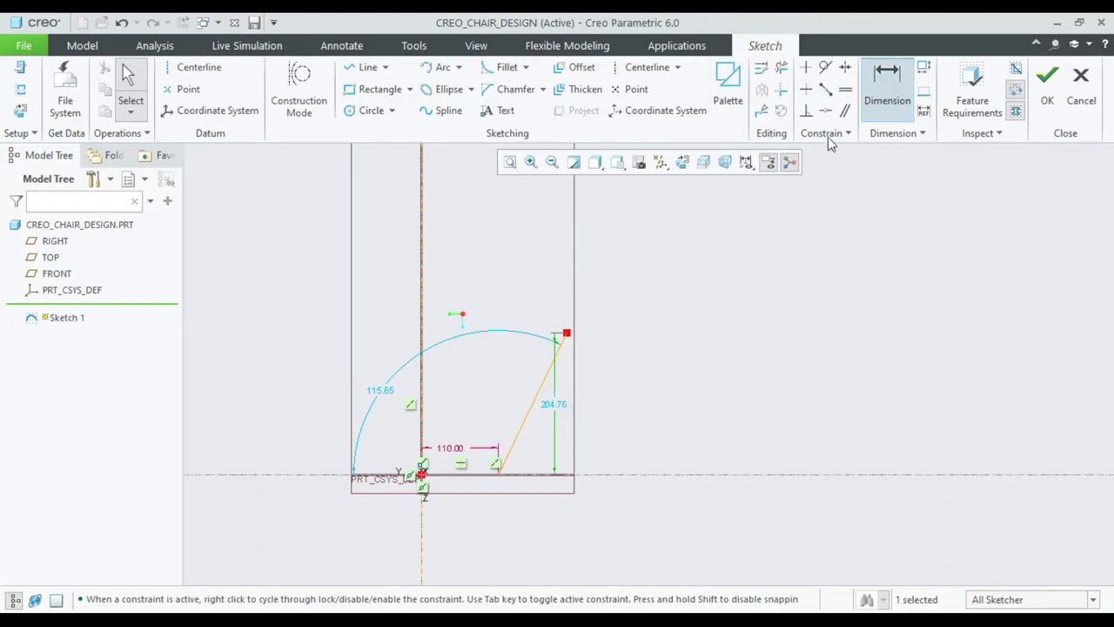
Add a length dimension to the slanted line and set it to 87
{"action": "left_click", "coordinate": [887, 91]}
{"action": "left_click", "coordinate": [525, 410]}
{"action": "middle_click", "coordinate": [592, 428]}
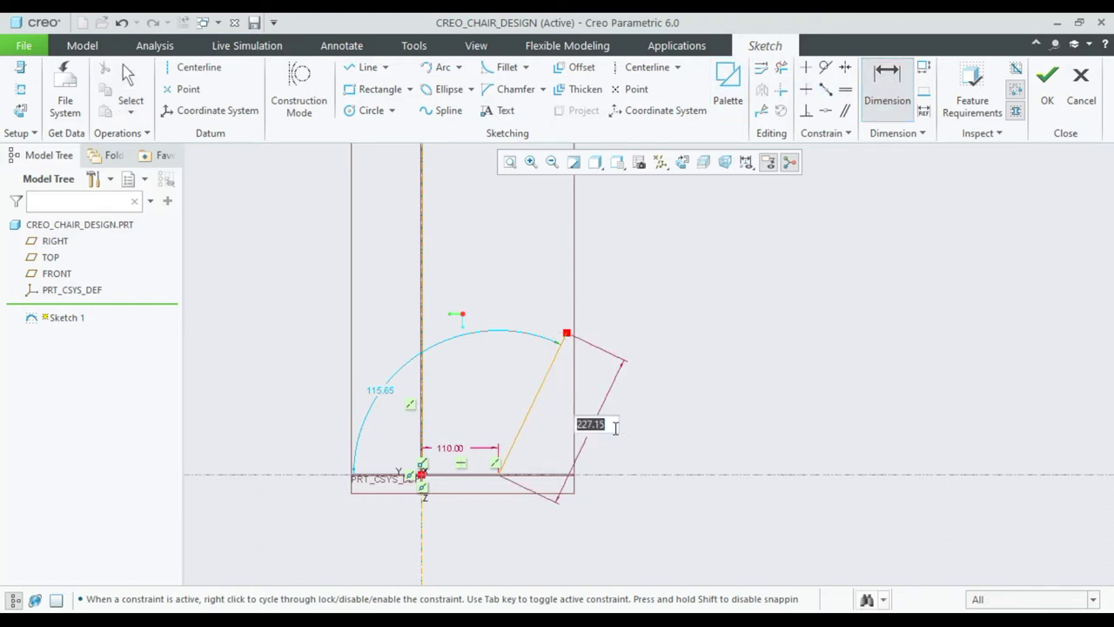
{"action": "type", "text": "67"}
{"action": "key", "text": "Return"}
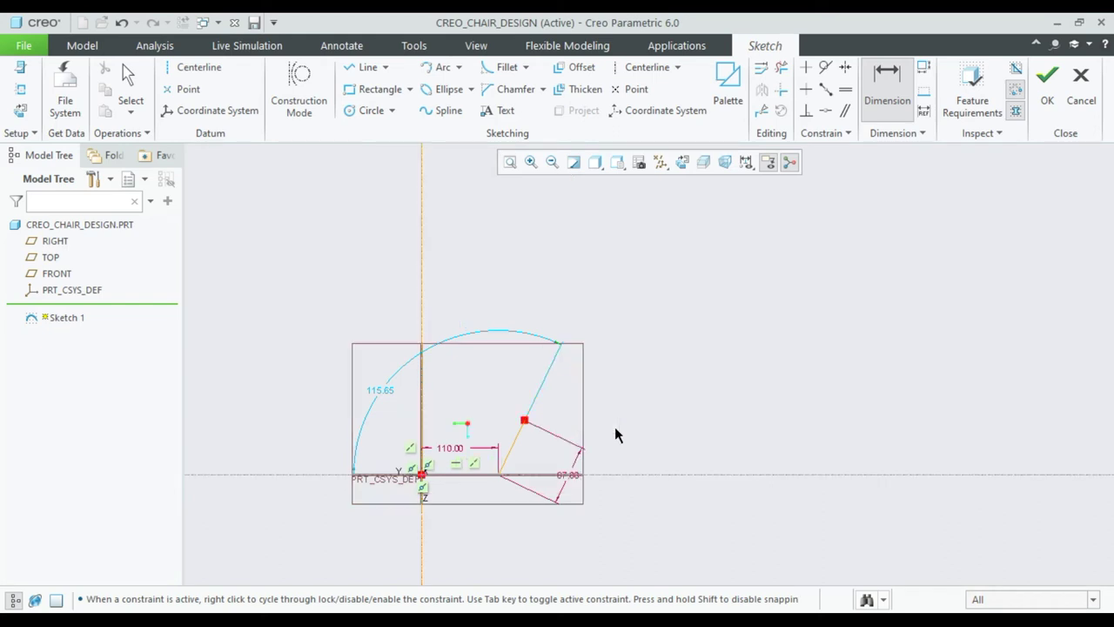
{"action": "left_click", "coordinate": [510, 162]}
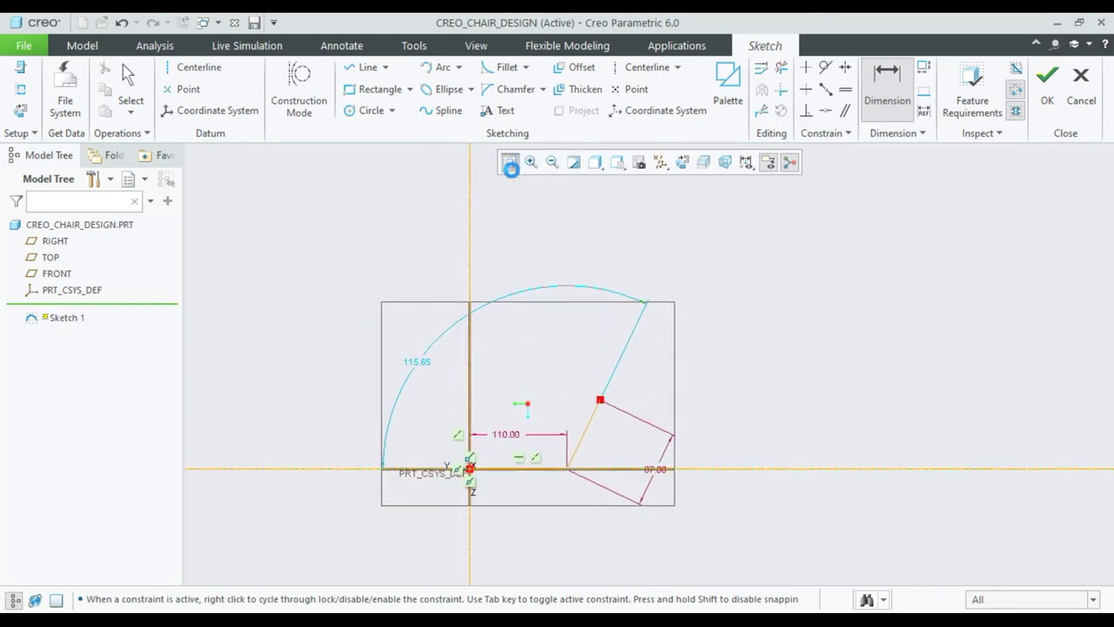
{"action": "middle_click", "coordinate": [627, 313]}
Set the slanted line's angle dimension to 100 degrees
{"action": "mouse_move", "coordinate": [492, 303]}
{"action": "left_mouse_down"}
{"action": "mouse_move", "coordinate": [696, 331]}
{"action": "mouse_move", "coordinate": [671, 373]}
{"action": "left_mouse_up"}
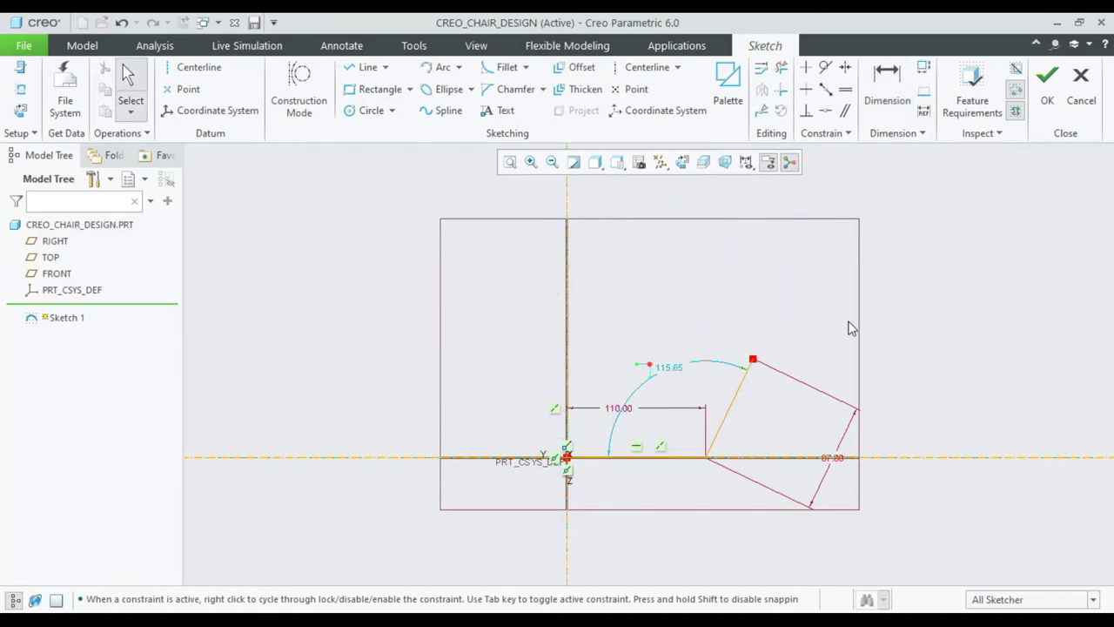
{"action": "double_click", "coordinate": [668, 374]}
{"action": "type", "text": "110"}
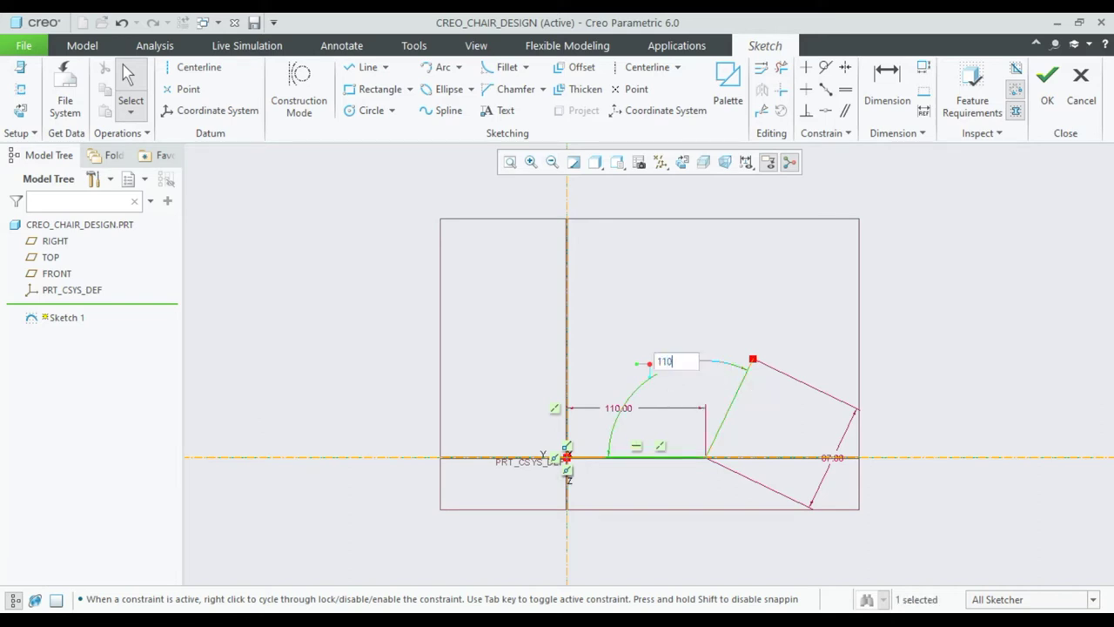
{"action": "key", "text": "Return"}
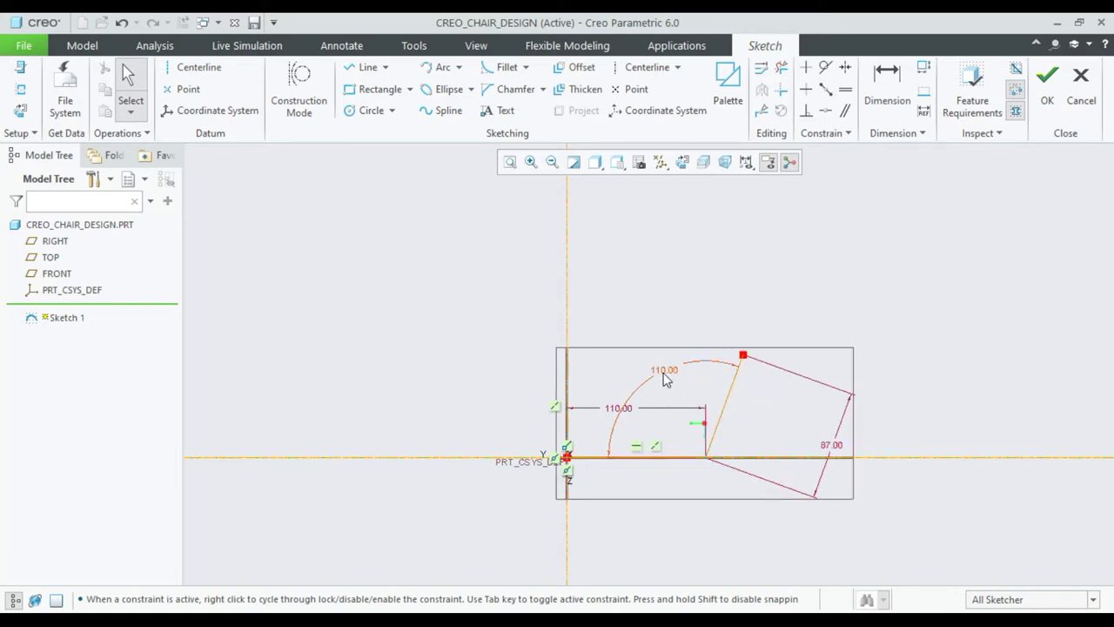
{"action": "double_click", "coordinate": [664, 374]}
{"action": "type", "text": "10"}
{"action": "key", "text": "Return"}
{"action": "left_click", "coordinate": [777, 264]}
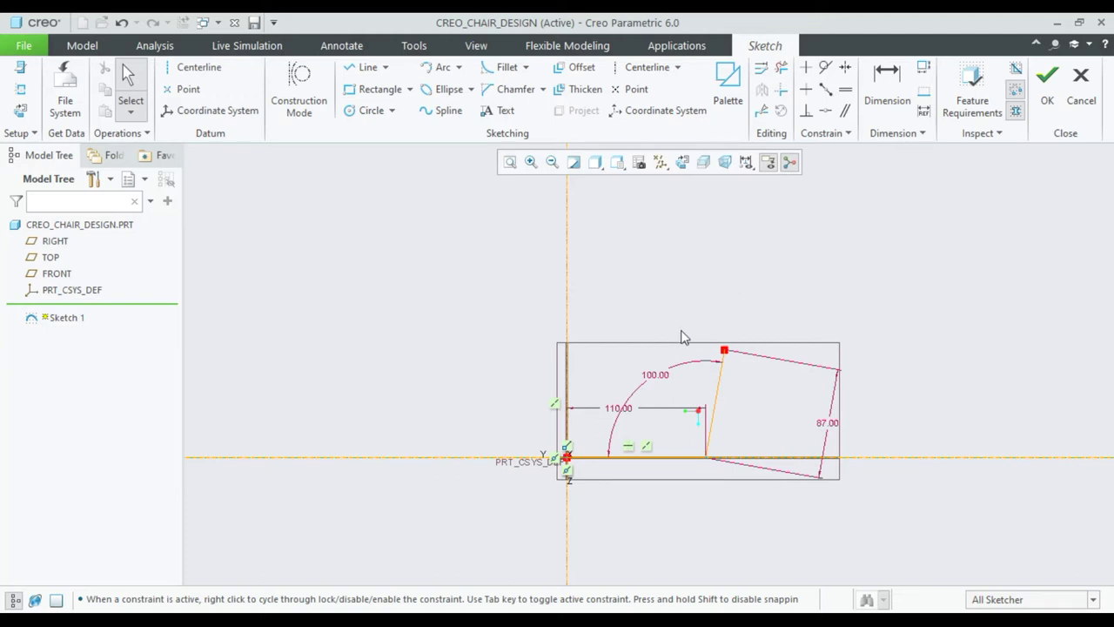
{"action": "left_click", "coordinate": [364, 67]}
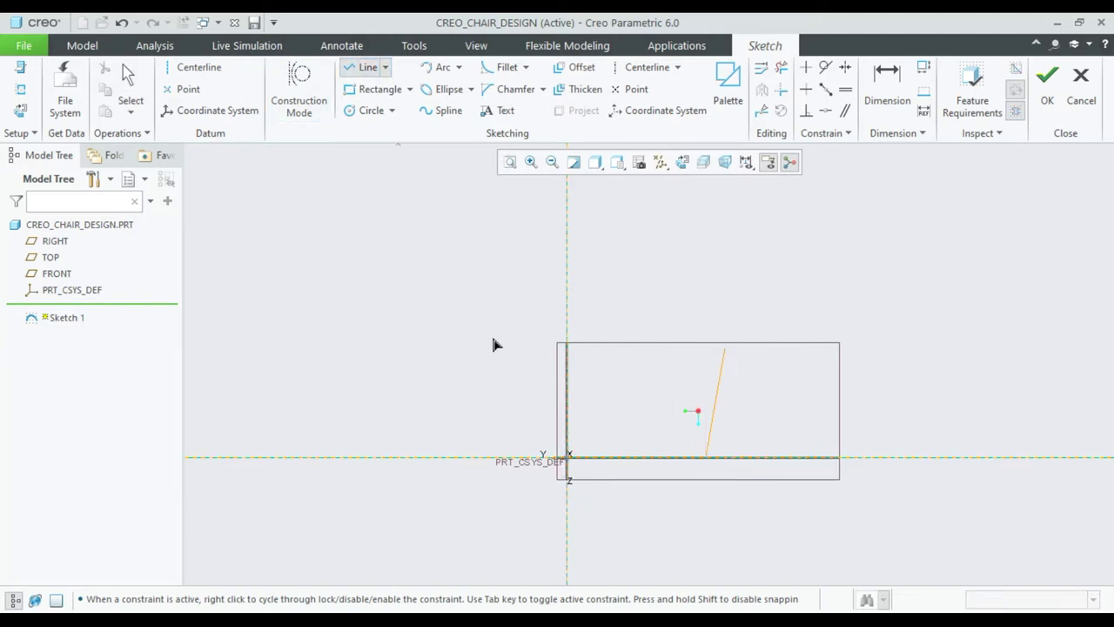
Change the horizontal line's height dimension above the base line from 21.85 to 20
{"action": "scroll", "coordinate": [634, 468], "scroll_direction": "up", "scroll_amount": 2}
{"action": "left_click", "coordinate": [527, 448]}
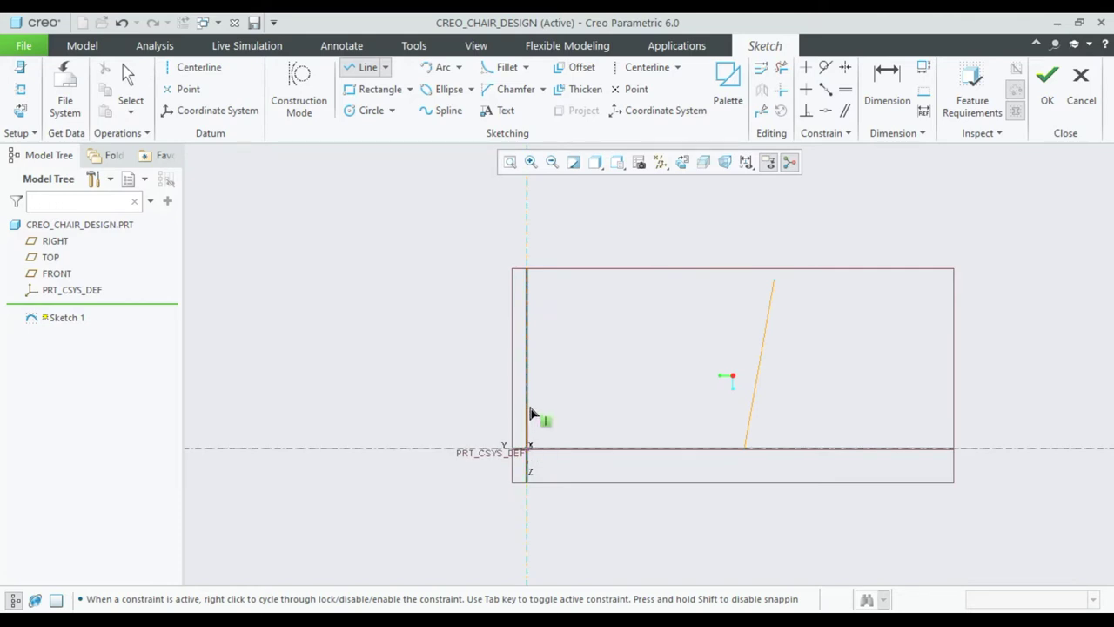
{"action": "middle_click", "coordinate": [591, 391]}
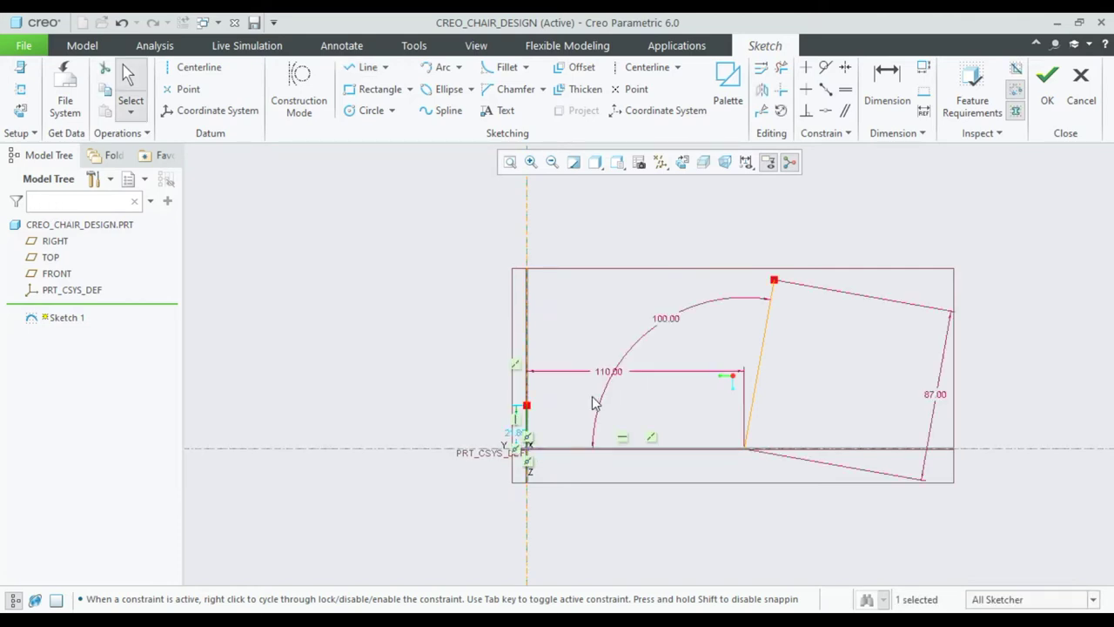
{"action": "scroll", "coordinate": [536, 431], "scroll_direction": "up", "scroll_amount": 5}
{"action": "double_click", "coordinate": [437, 456]}
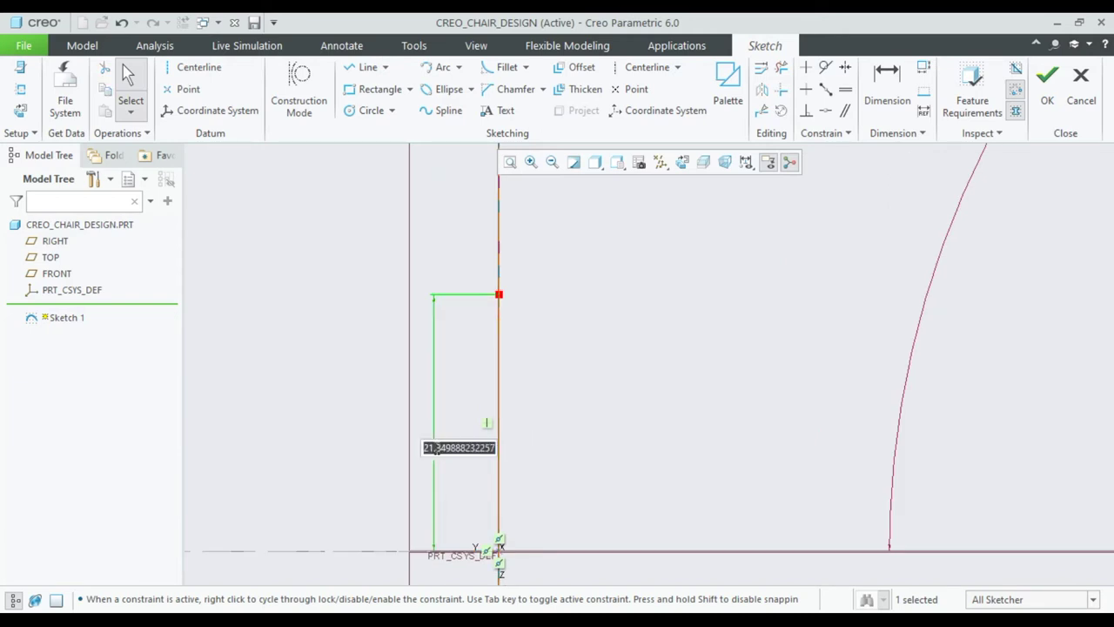
{"action": "type", "text": "20"}
{"action": "key", "text": "Return"}
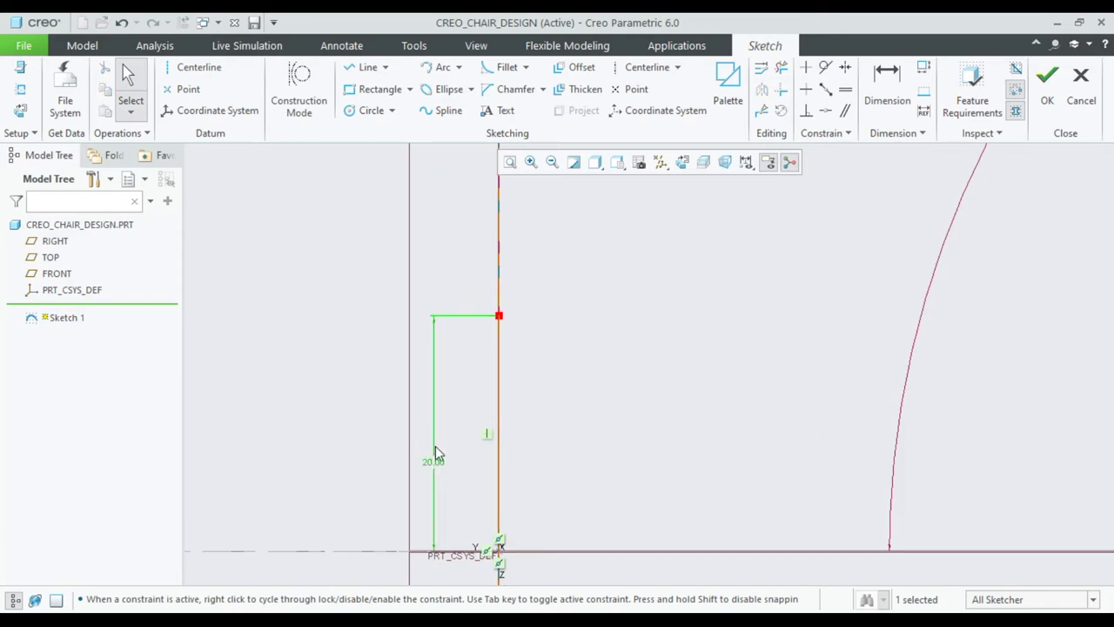
{"action": "scroll", "coordinate": [331, 432], "scroll_direction": "down", "scroll_amount": 3}
{"action": "scroll", "coordinate": [331, 428], "scroll_direction": "down", "scroll_amount": 2}
{"action": "scroll", "coordinate": [252, 396], "scroll_direction": "down", "scroll_amount": 1}
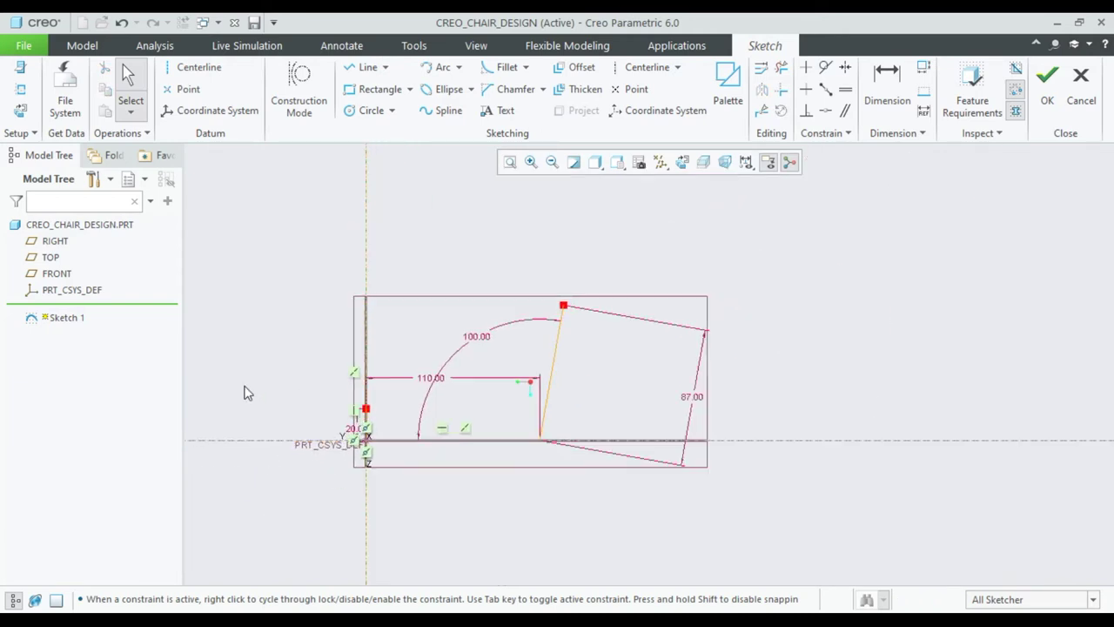
{"action": "scroll", "coordinate": [247, 393], "scroll_direction": "up", "scroll_amount": 2}
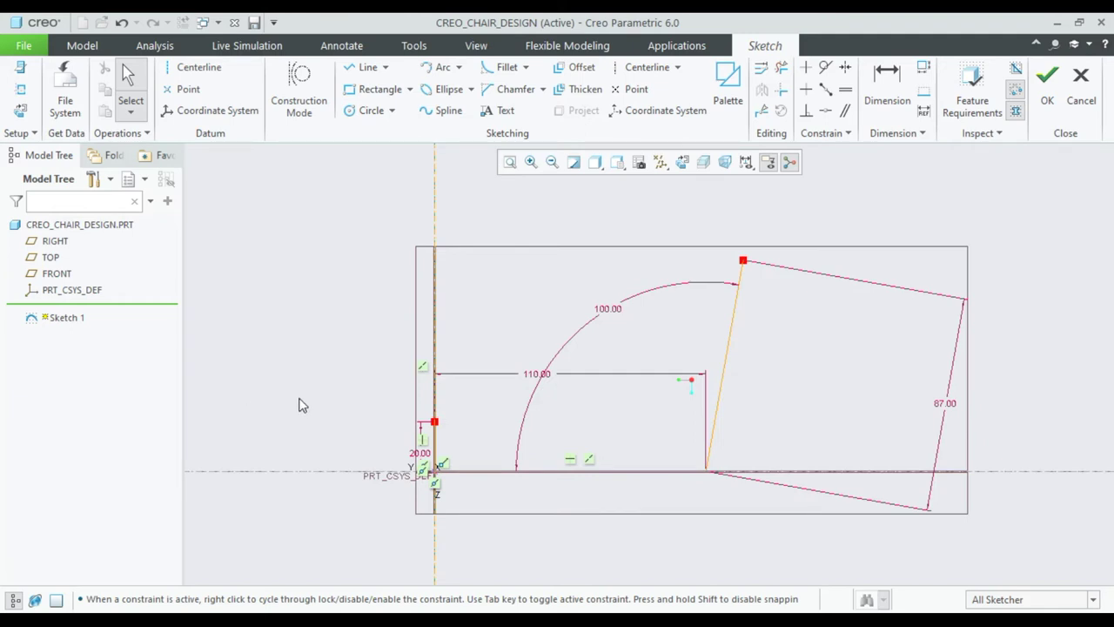
Draw a horizontal seat line and an inner slanted backrest line
{"action": "left_click", "coordinate": [351, 70]}
{"action": "left_click", "coordinate": [435, 421]}
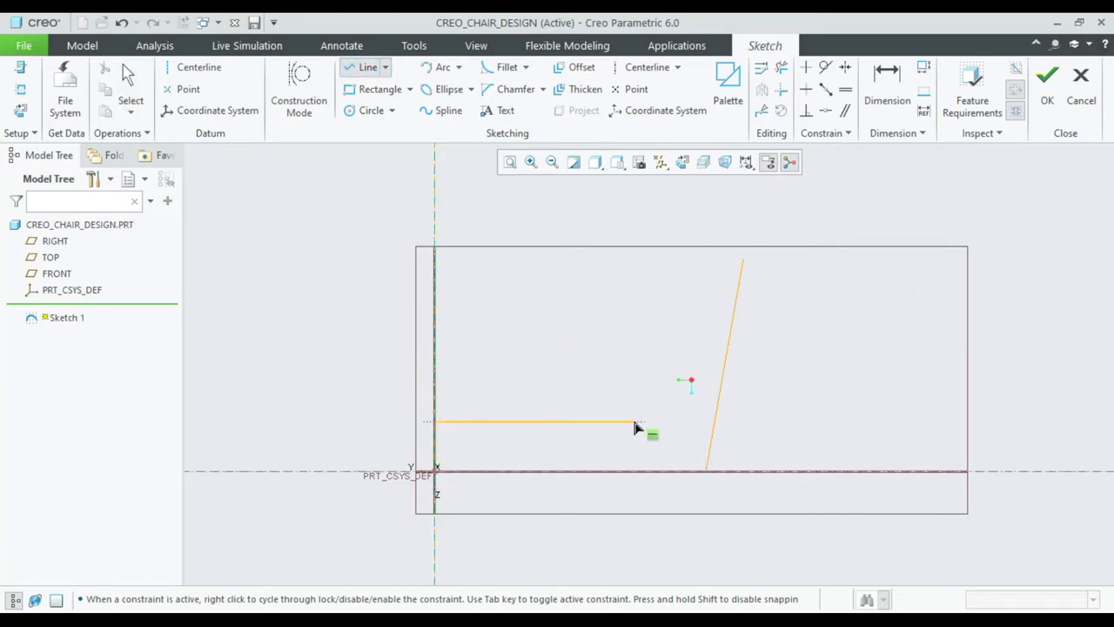
{"action": "left_click", "coordinate": [643, 422]}
{"action": "left_click", "coordinate": [671, 259]}
{"action": "middle_click", "coordinate": [684, 377]}
{"action": "middle_click", "coordinate": [685, 378]}
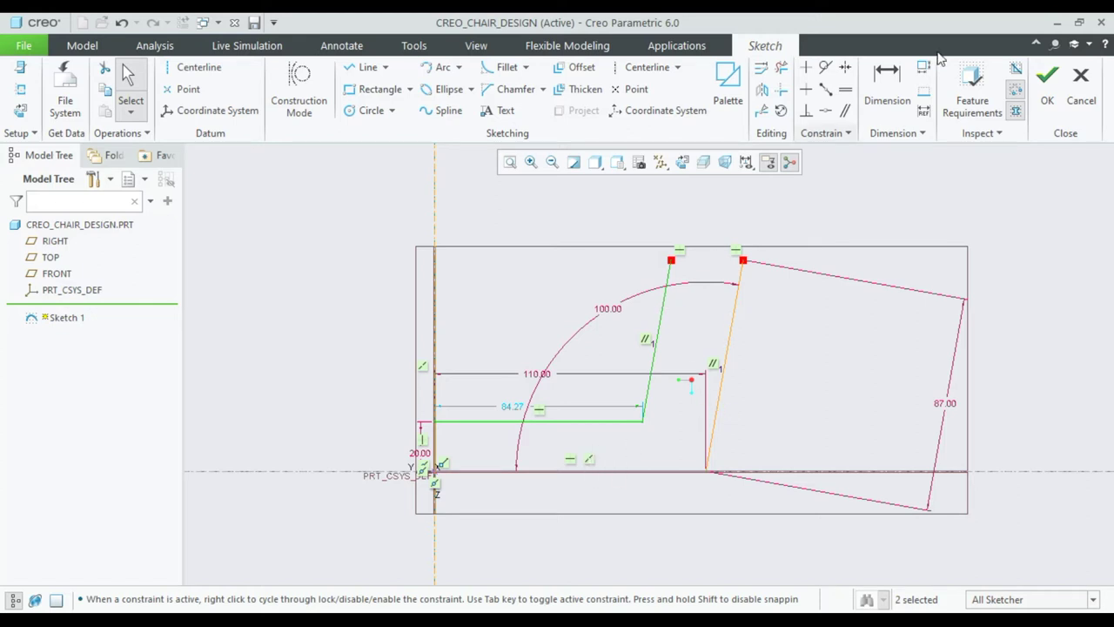
Dimension the spacing between the two slanted backrest lines to 20
{"action": "left_click", "coordinate": [885, 87]}
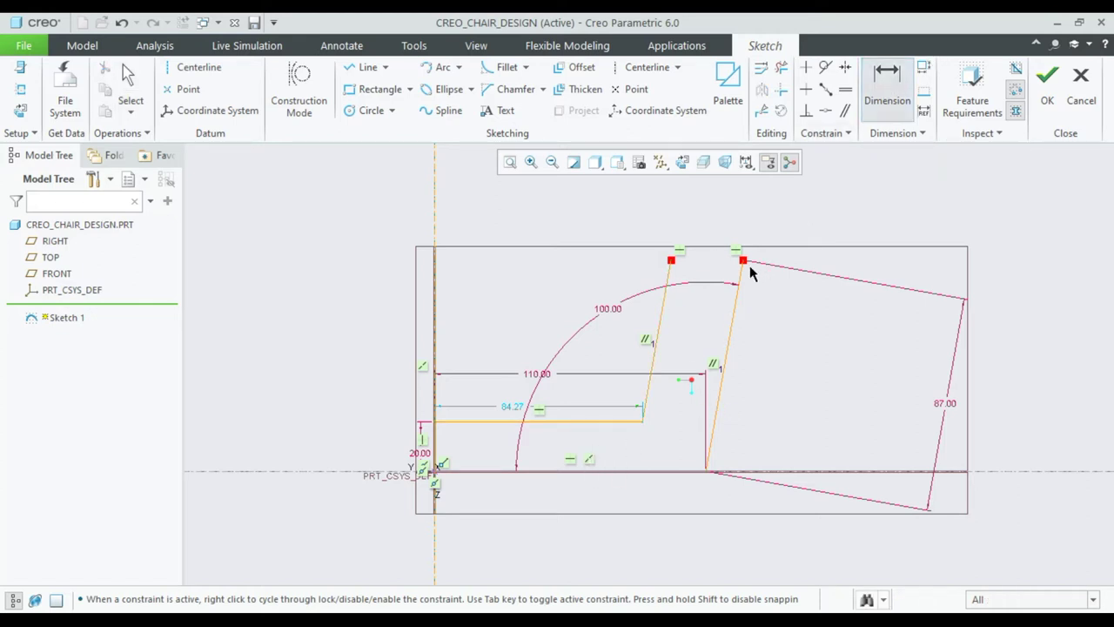
{"action": "left_click", "coordinate": [665, 296]}
{"action": "left_click", "coordinate": [736, 311]}
{"action": "middle_click", "coordinate": [711, 313]}
{"action": "type", "text": "20"}
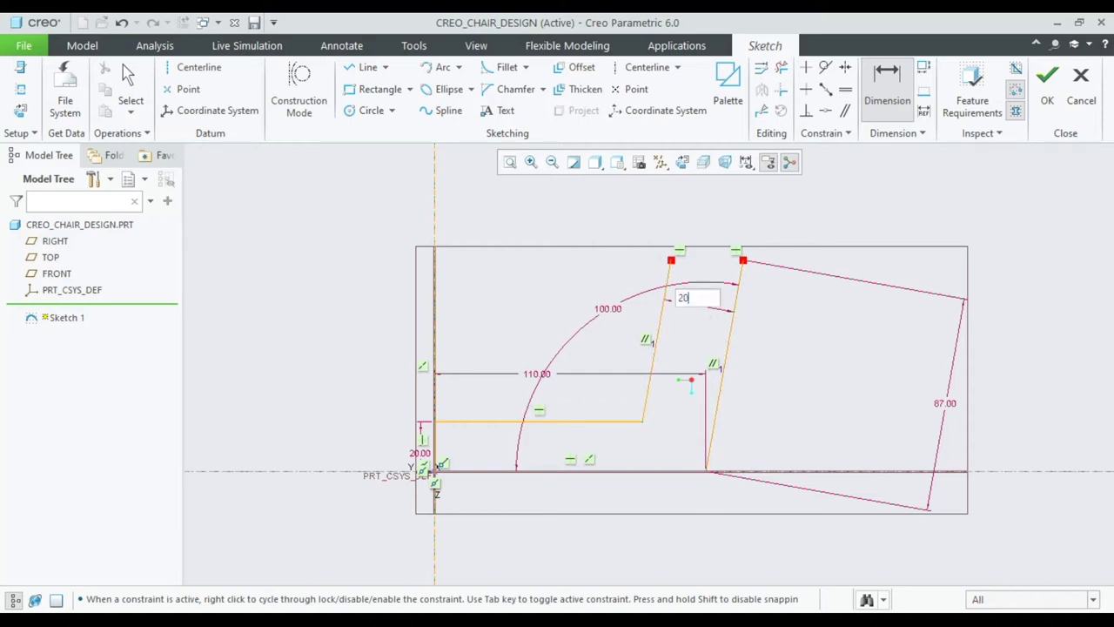
{"action": "key", "text": "Return"}
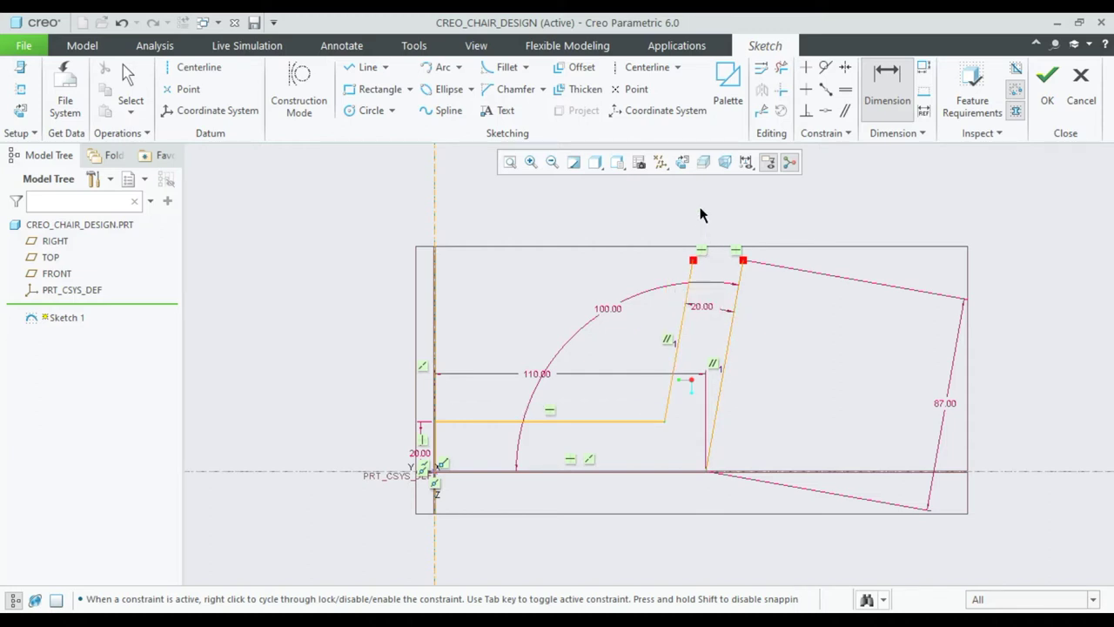
{"action": "middle_click", "coordinate": [703, 216]}
{"action": "left_click", "coordinate": [504, 67]}
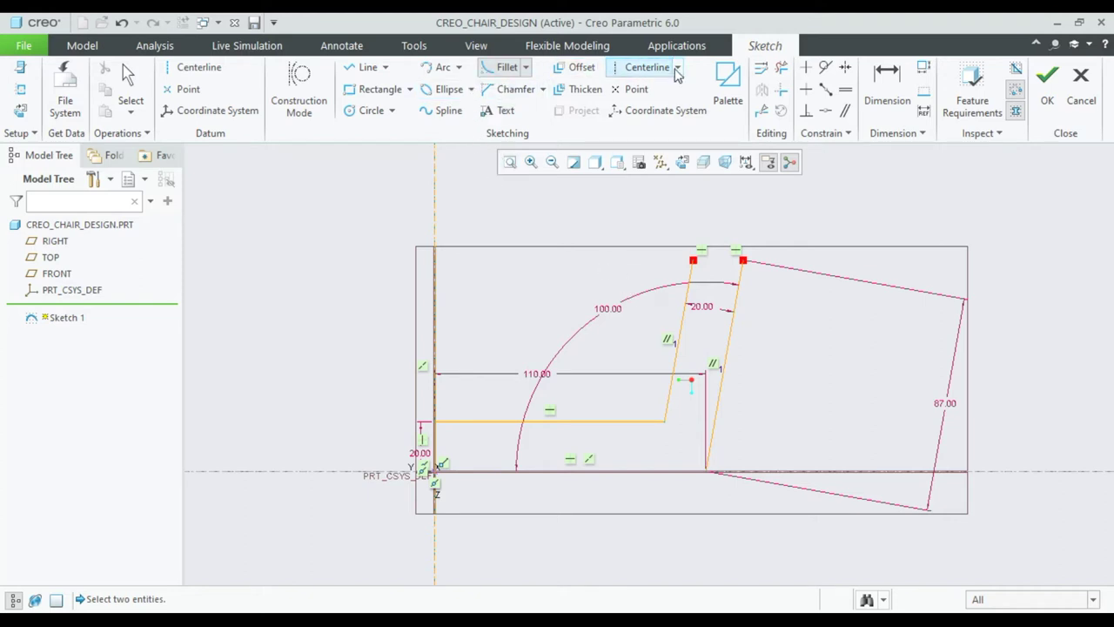
Fillet the corner between the seat line and inner backrest line with radius 27
{"action": "scroll", "coordinate": [553, 346], "scroll_direction": "up", "scroll_amount": 1}
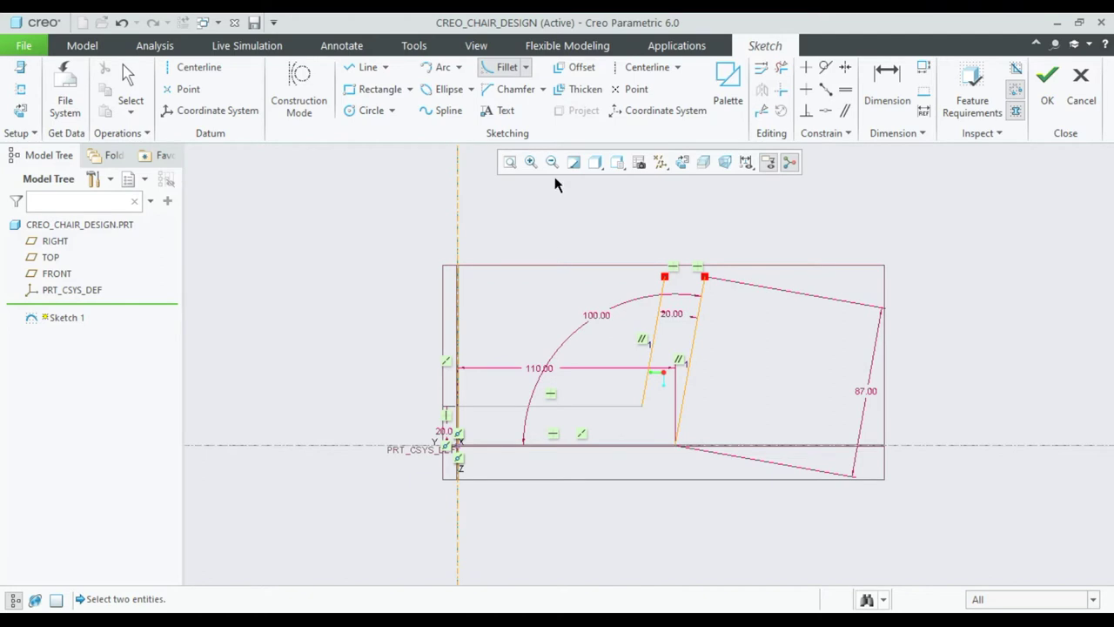
{"action": "left_click", "coordinate": [643, 394]}
{"action": "left_click", "coordinate": [631, 406]}
{"action": "scroll", "coordinate": [653, 418], "scroll_direction": "down", "scroll_amount": 4}
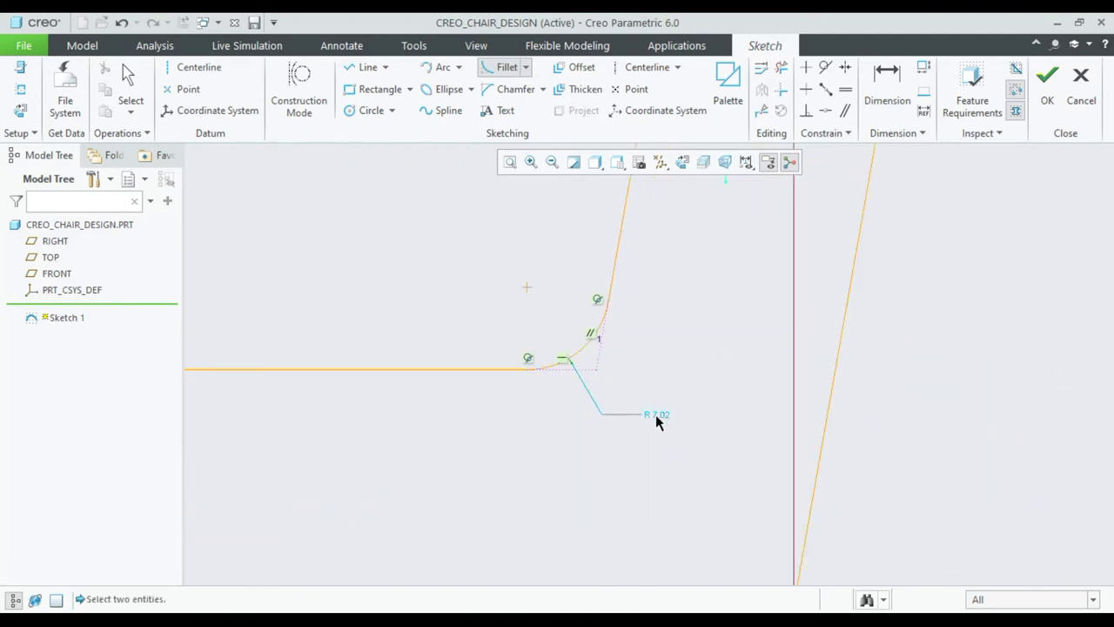
{"action": "middle_click", "coordinate": [670, 406]}
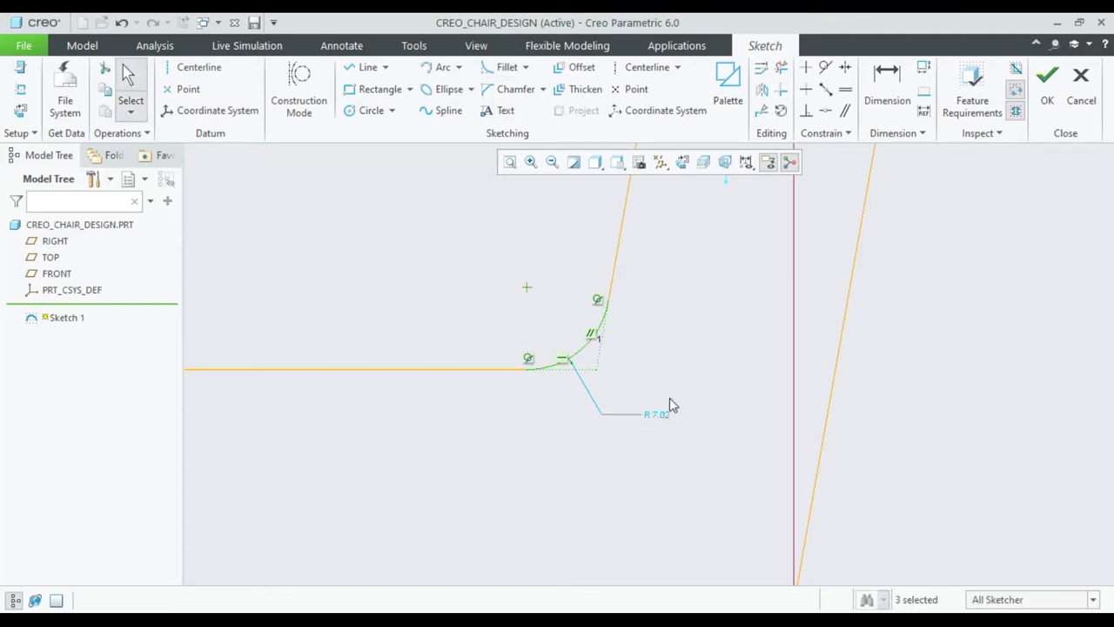
{"action": "double_click", "coordinate": [655, 416]}
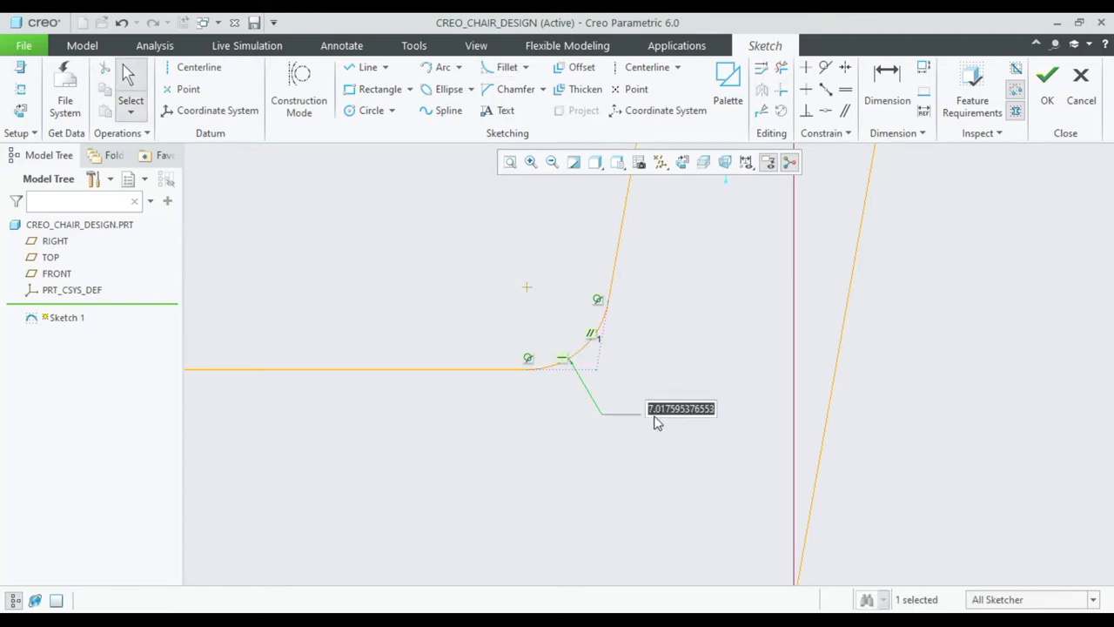
{"action": "type", "text": "27"}
{"action": "key", "text": "Return"}
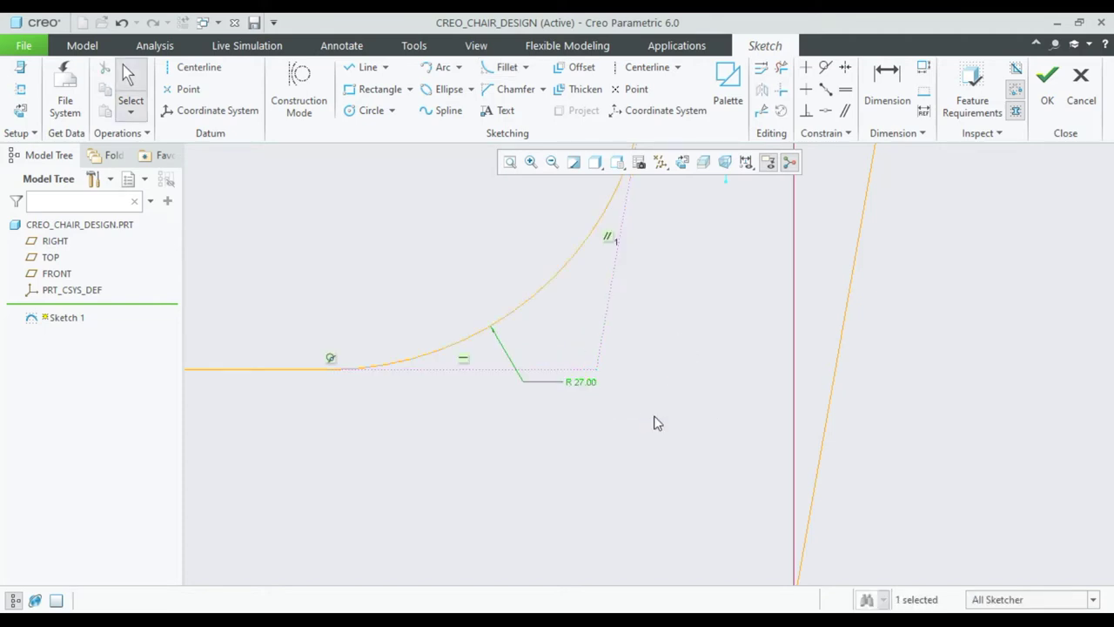
{"action": "scroll", "coordinate": [658, 423], "scroll_direction": "down", "scroll_amount": 2}
{"action": "scroll", "coordinate": [657, 423], "scroll_direction": "down", "scroll_amount": 3}
{"action": "scroll", "coordinate": [662, 426], "scroll_direction": "up", "scroll_amount": 1}
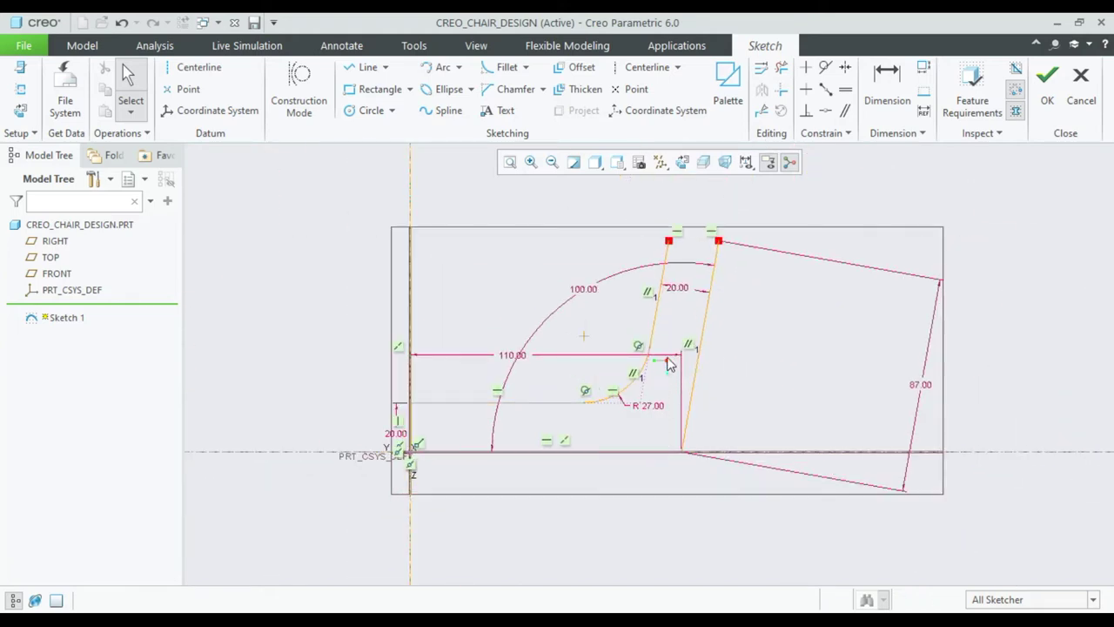
{"action": "scroll", "coordinate": [664, 290], "scroll_direction": "up", "scroll_amount": 1}
{"action": "scroll", "coordinate": [711, 202], "scroll_direction": "up", "scroll_amount": 1}
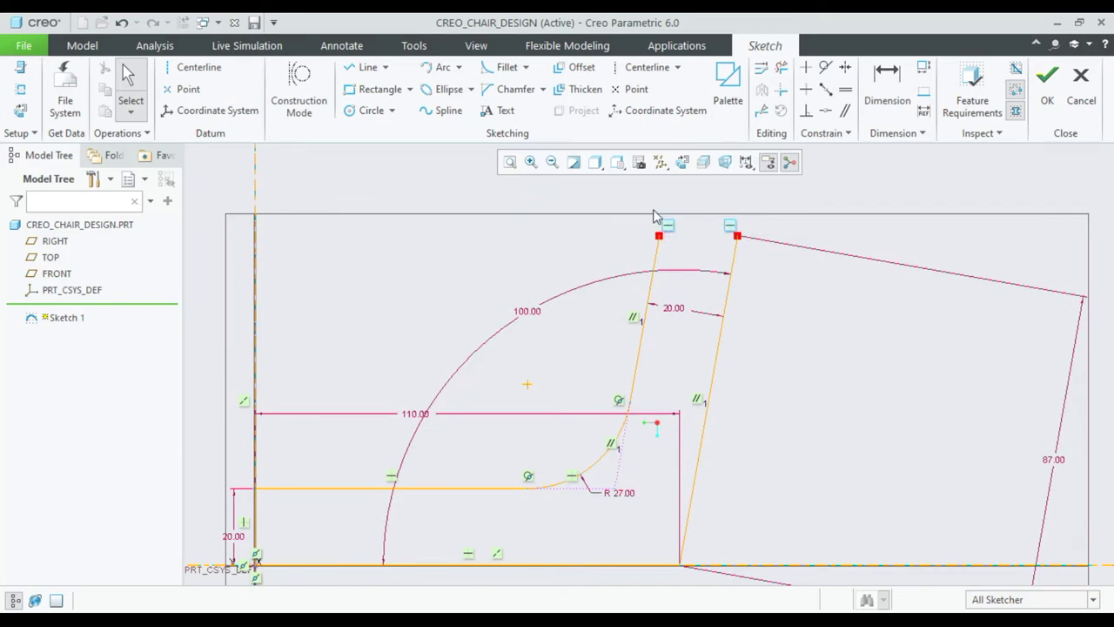
{"action": "left_click", "coordinate": [364, 69]}
{"action": "left_click", "coordinate": [737, 236]}
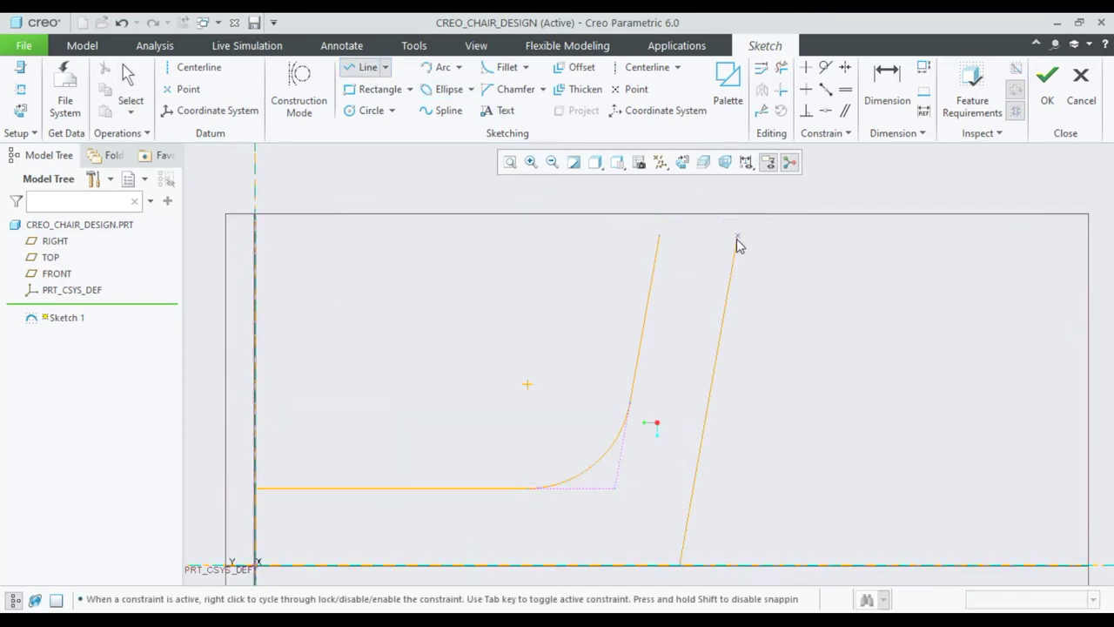
Draw a top line closing the backrest between the two slanted lines
{"action": "left_click", "coordinate": [661, 228]}
{"action": "middle_click", "coordinate": [828, 270]}
{"action": "left_click", "coordinate": [681, 230]}
{"action": "scroll", "coordinate": [681, 232], "scroll_direction": "down", "scroll_amount": 3}
{"action": "scroll", "coordinate": [680, 233], "scroll_direction": "down", "scroll_amount": 1}
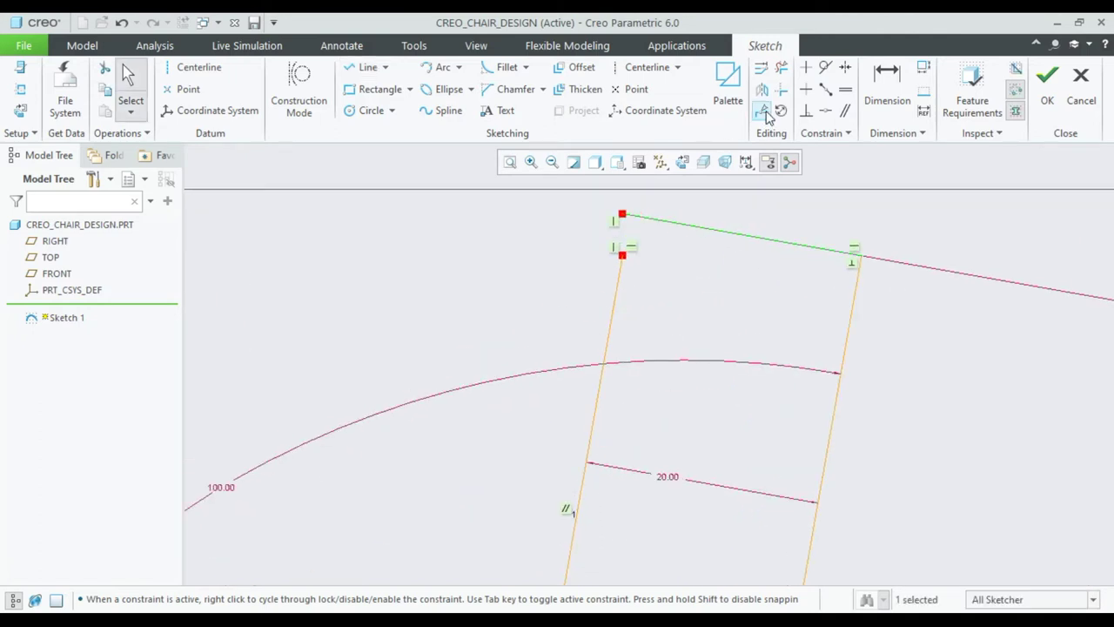
Try a coincident constraint at the left top corner, then undo it after the conflict
{"action": "left_click", "coordinate": [825, 110]}
{"action": "left_click", "coordinate": [624, 255]}
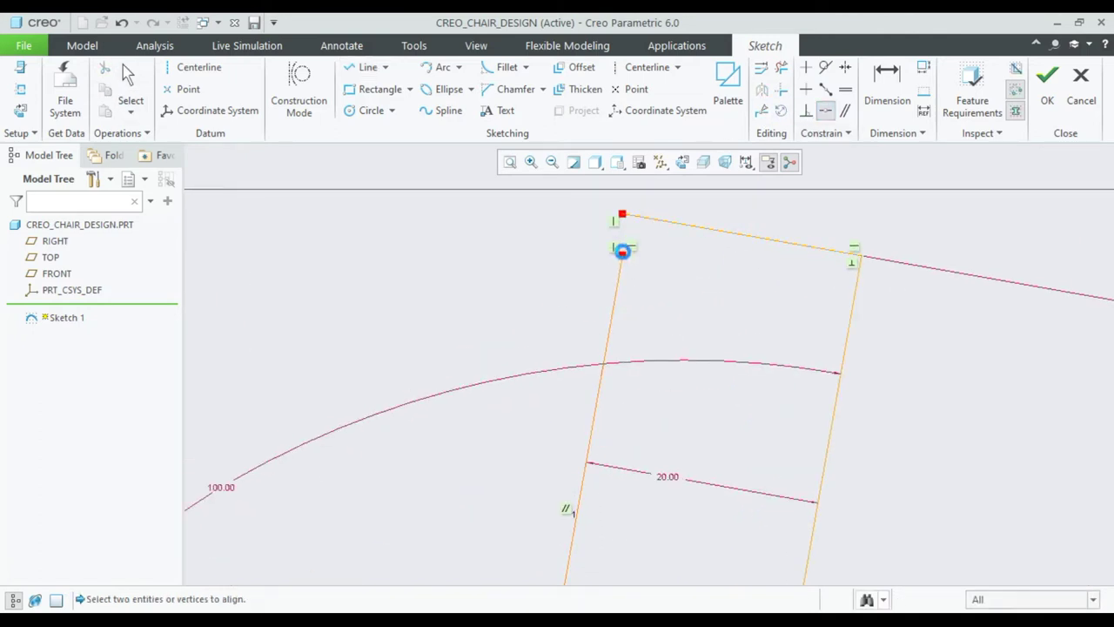
{"action": "left_click", "coordinate": [635, 218]}
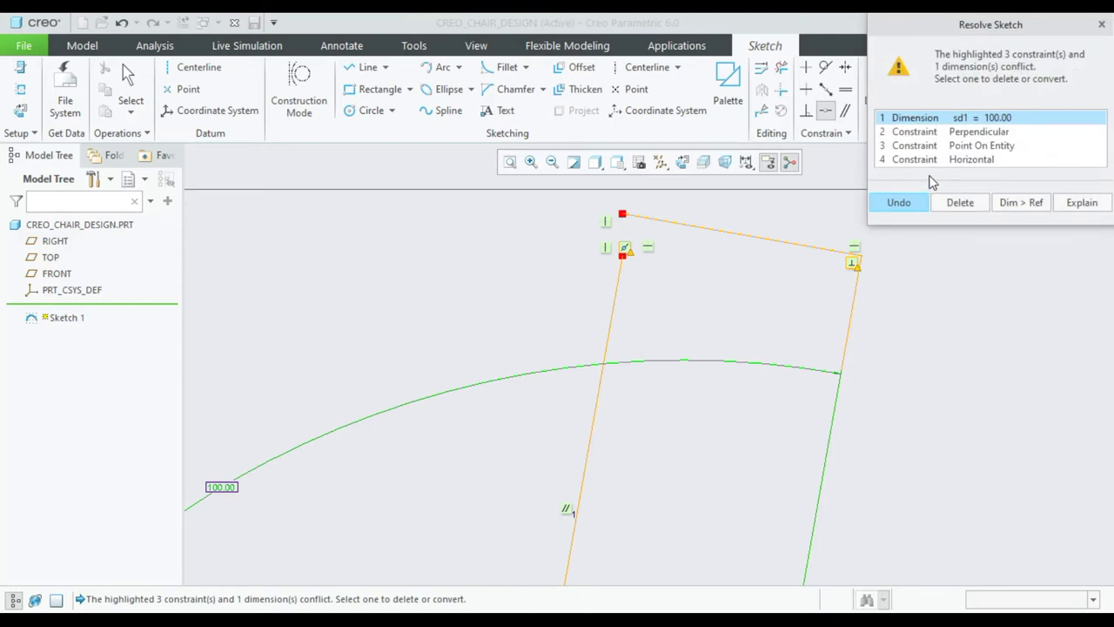
{"action": "left_click", "coordinate": [944, 159]}
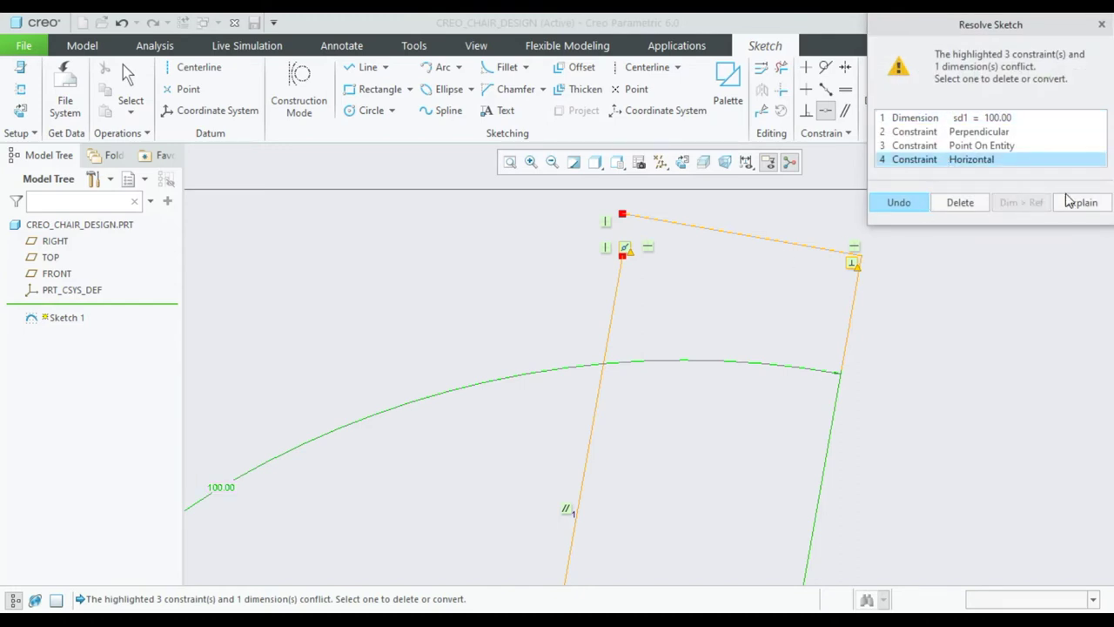
{"action": "left_click", "coordinate": [1101, 25]}
{"action": "scroll", "coordinate": [933, 336], "scroll_direction": "down", "scroll_amount": 3}
{"action": "scroll", "coordinate": [935, 305], "scroll_direction": "up", "scroll_amount": 1}
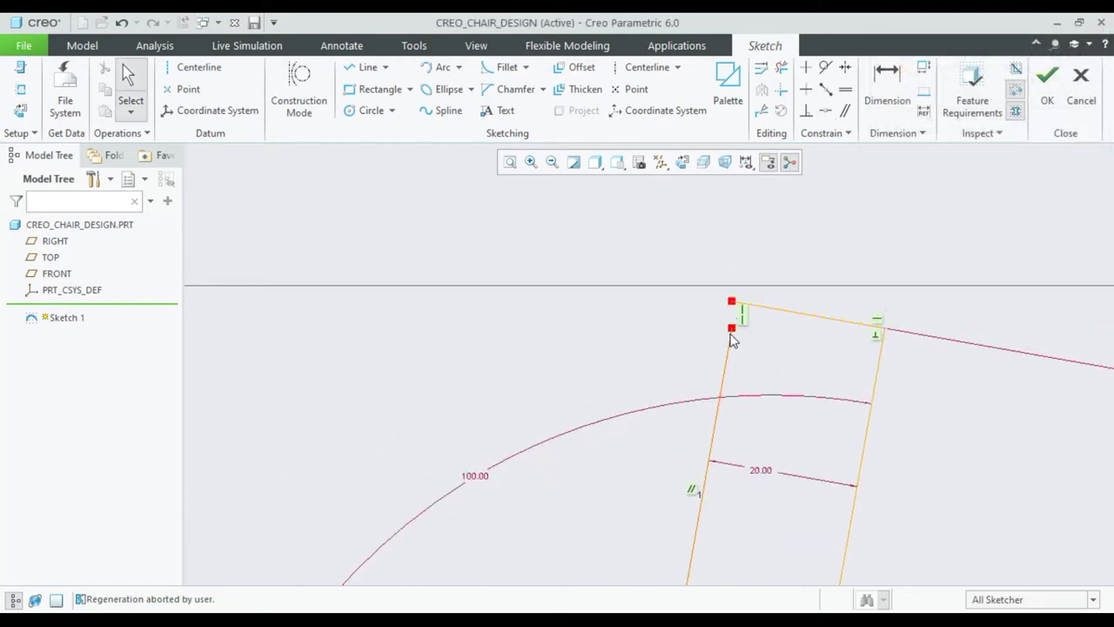
Try dragging the backrest's top-left corner point into place
{"action": "left_click_drag", "start_coordinate": [734, 335], "coordinate": [738, 301]}
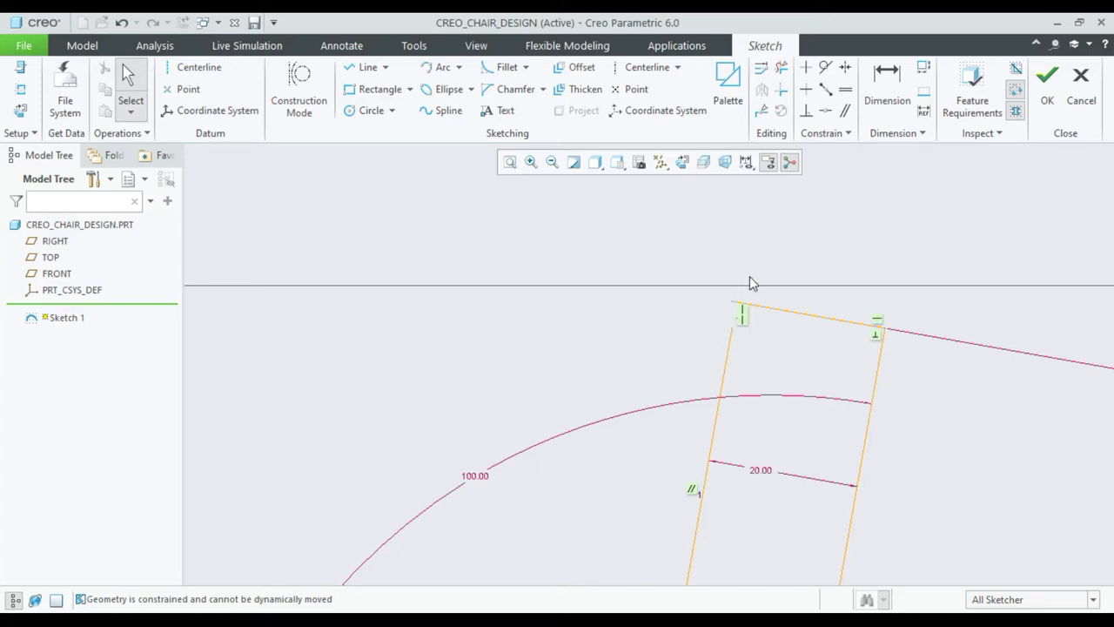
{"action": "scroll", "coordinate": [755, 283], "scroll_direction": "down", "scroll_amount": 2}
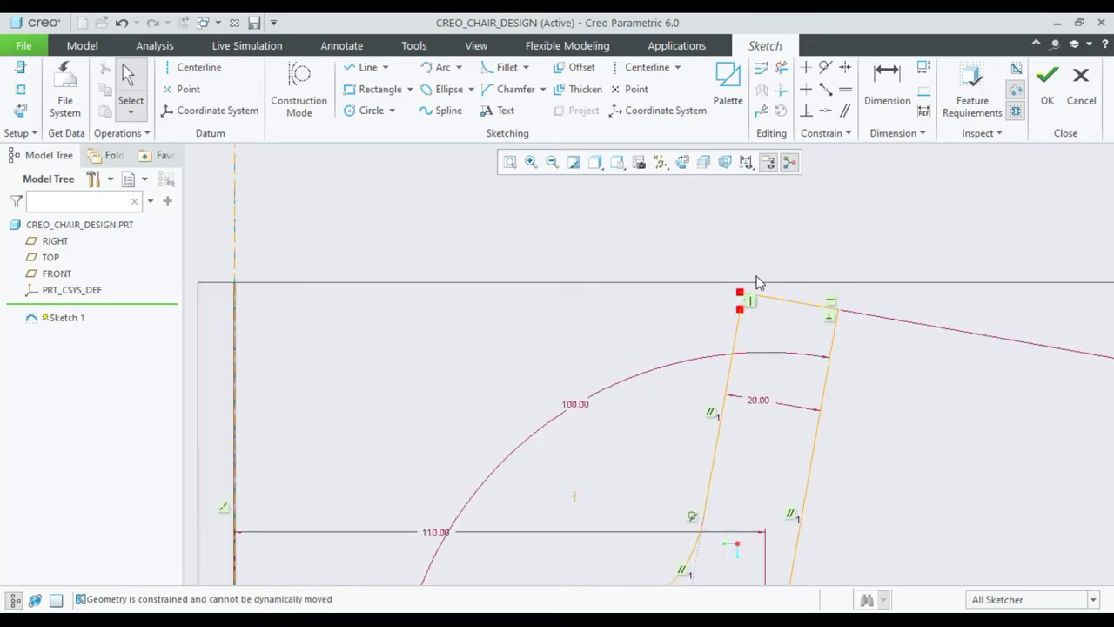
{"action": "scroll", "coordinate": [739, 443], "scroll_direction": "down", "scroll_amount": 2}
{"action": "scroll", "coordinate": [737, 442], "scroll_direction": "up", "scroll_amount": 1}
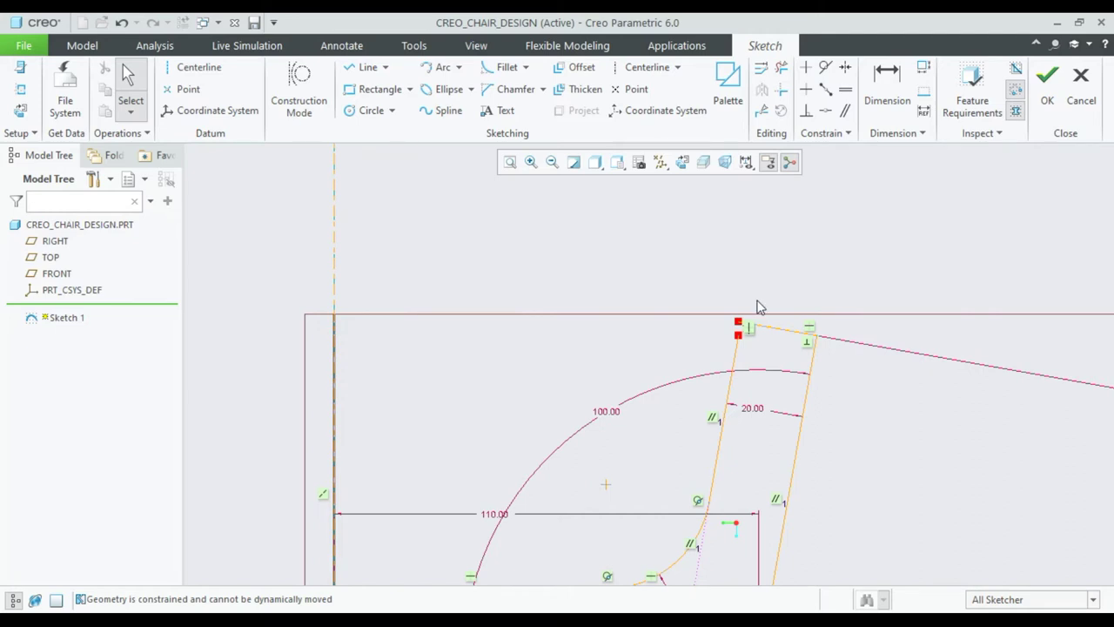
{"action": "scroll", "coordinate": [757, 307], "scroll_direction": "up", "scroll_amount": 4}
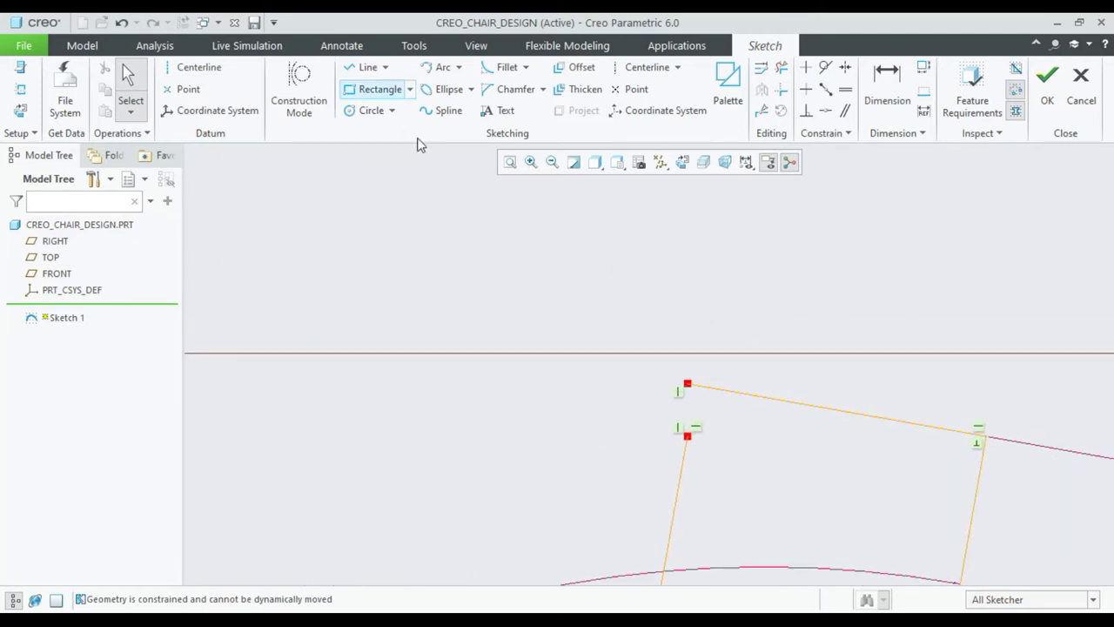
{"action": "scroll", "coordinate": [662, 356], "scroll_direction": "down", "scroll_amount": 1}
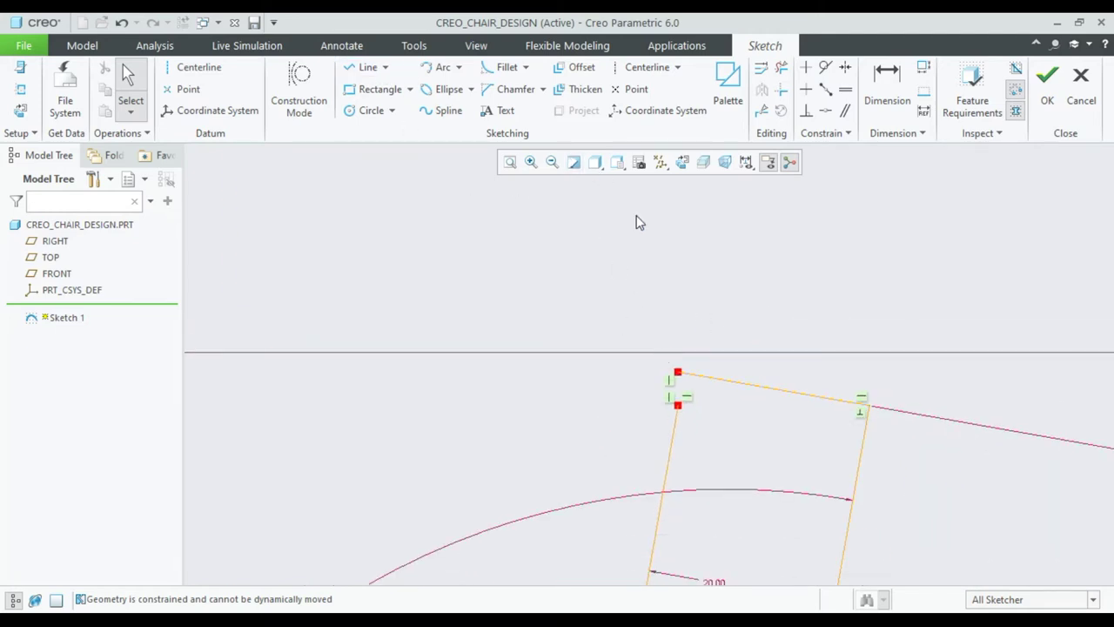
Draw a new backrest top line to the right slanted line and delete the extra top line
{"action": "left_click", "coordinate": [364, 67]}
{"action": "left_click", "coordinate": [679, 407]}
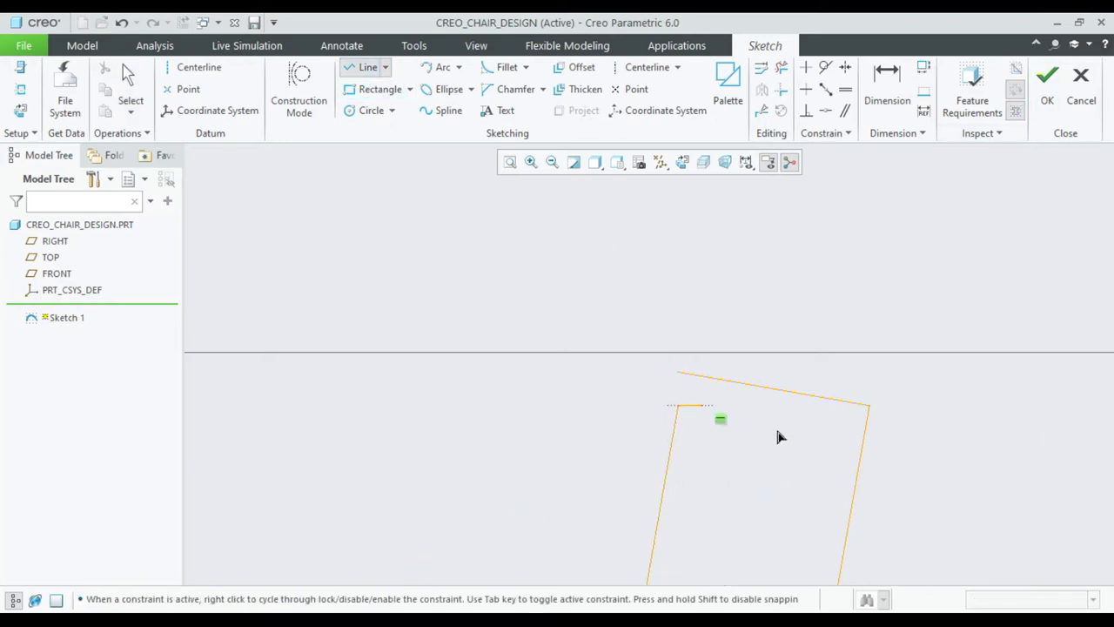
{"action": "left_click", "coordinate": [864, 446]}
{"action": "middle_click", "coordinate": [923, 445]}
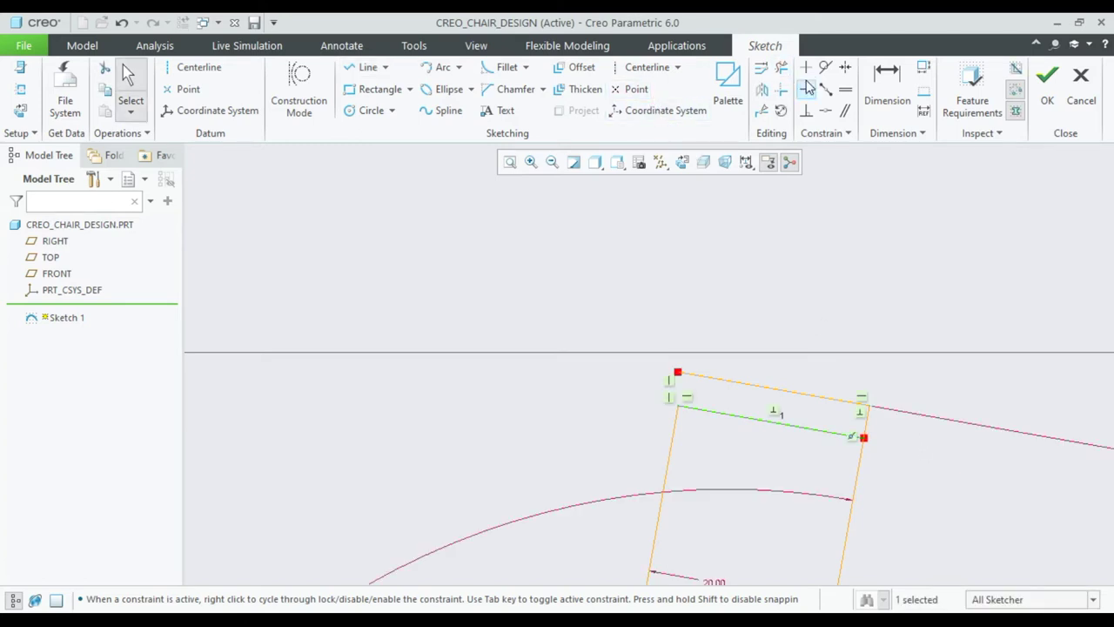
{"action": "left_click", "coordinate": [786, 393]}
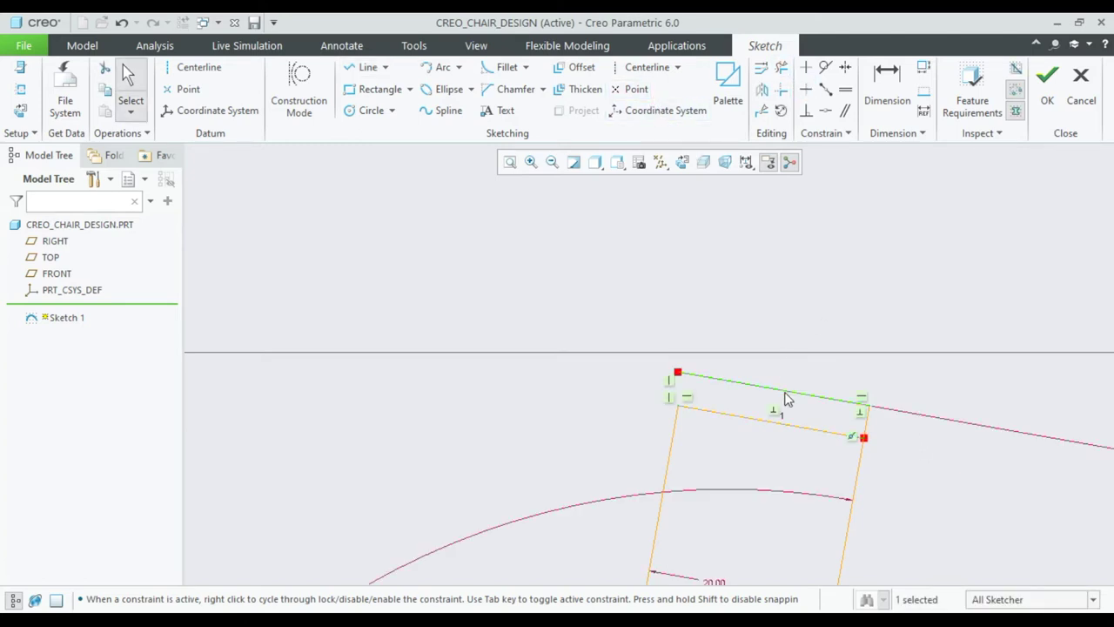
{"action": "key", "text": "Delete"}
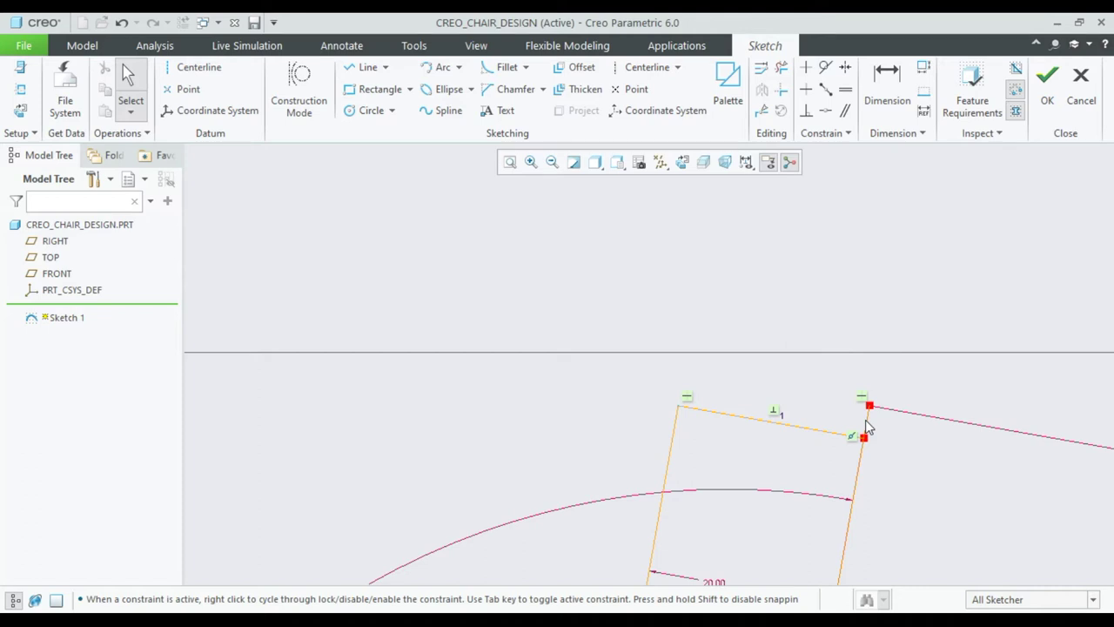
Trim away the leftover segment at the backrest's top-right corner
{"action": "left_click", "coordinate": [781, 76]}
{"action": "left_click_drag", "start_coordinate": [887, 438], "coordinate": [900, 375]}
{"action": "scroll", "coordinate": [902, 375], "scroll_direction": "down", "scroll_amount": 2}
{"action": "scroll", "coordinate": [900, 318], "scroll_direction": "down", "scroll_amount": 3}
{"action": "scroll", "coordinate": [938, 460], "scroll_direction": "up", "scroll_amount": 3}
{"action": "scroll", "coordinate": [887, 497], "scroll_direction": "up", "scroll_amount": 1}
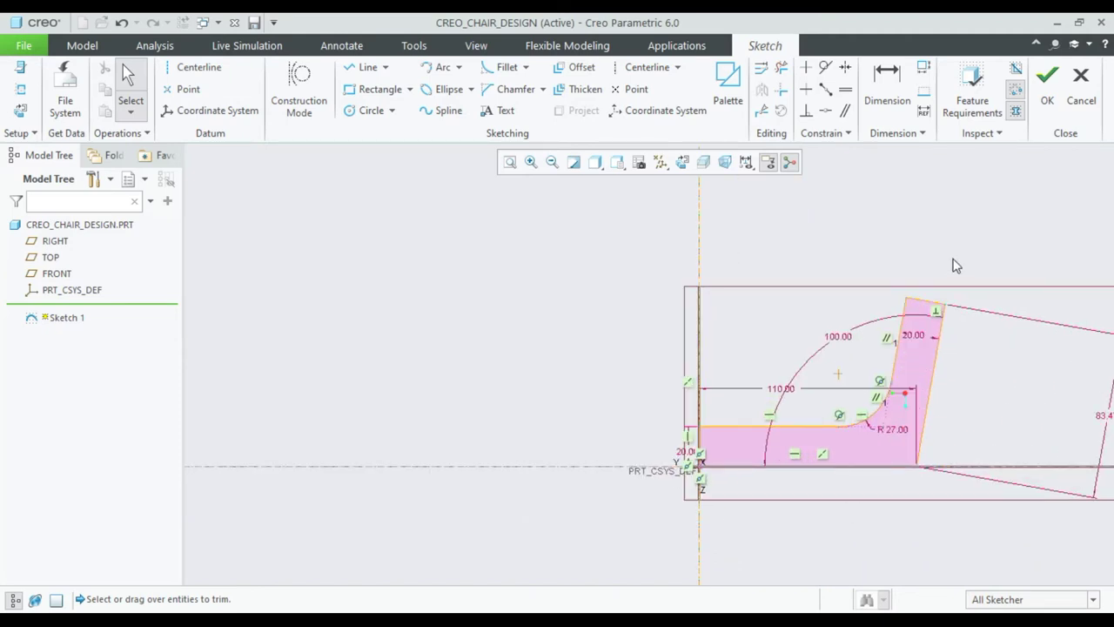
{"action": "scroll", "coordinate": [955, 304], "scroll_direction": "up", "scroll_amount": 3}
{"action": "scroll", "coordinate": [955, 307], "scroll_direction": "down", "scroll_amount": 2}
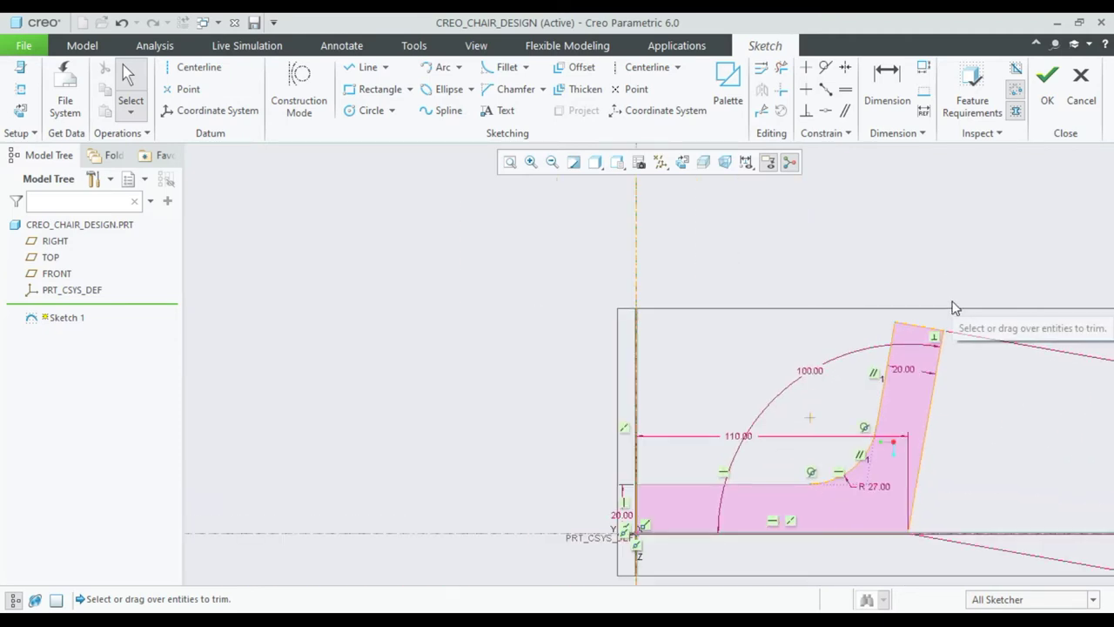
{"action": "scroll", "coordinate": [953, 306], "scroll_direction": "down", "scroll_amount": 2}
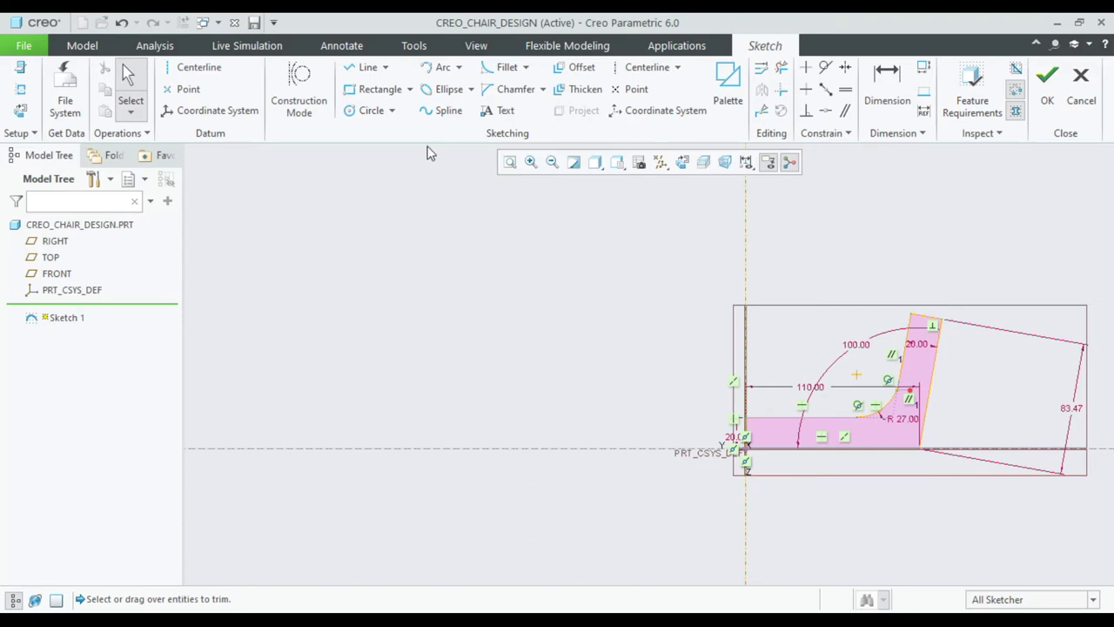
Add a small R 2.78 fillet at the backrest's top inner corner
{"action": "left_click", "coordinate": [507, 74]}
{"action": "scroll", "coordinate": [906, 315], "scroll_direction": "up", "scroll_amount": 1}
{"action": "scroll", "coordinate": [918, 323], "scroll_direction": "up", "scroll_amount": 1}
{"action": "left_click", "coordinate": [926, 315]}
Finish the backrest top-corner fillet and add a fillet at the seat's front corner
{"action": "left_click", "coordinate": [914, 334]}
{"action": "middle_click", "coordinate": [871, 300]}
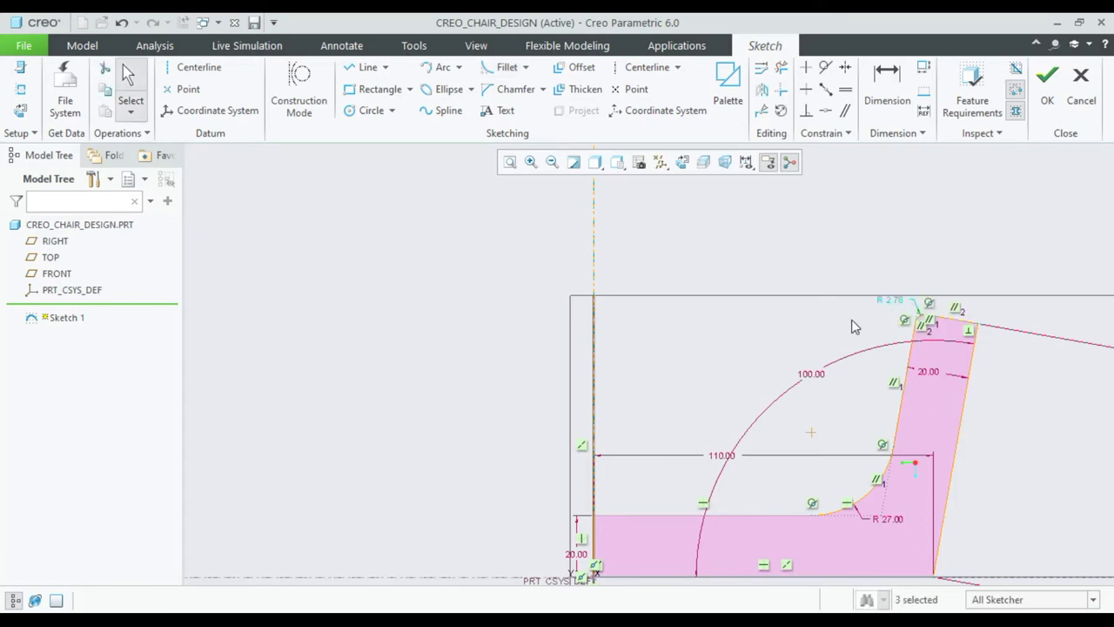
{"action": "left_click", "coordinate": [498, 69]}
{"action": "scroll", "coordinate": [604, 524], "scroll_direction": "up", "scroll_amount": 3}
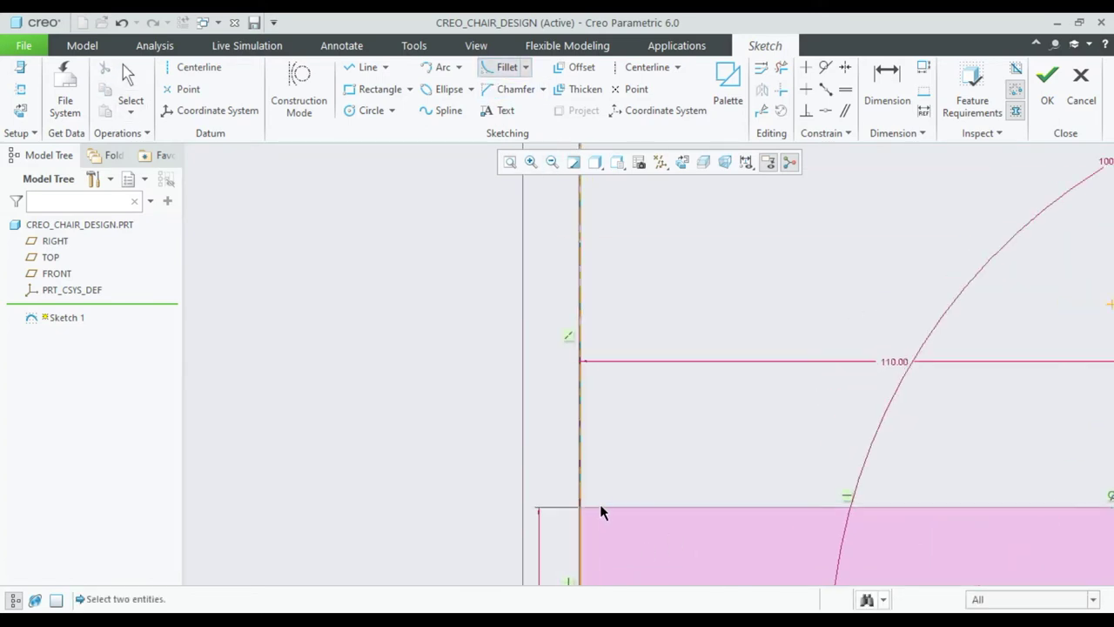
{"action": "left_click", "coordinate": [576, 530]}
{"action": "left_click", "coordinate": [554, 506]}
{"action": "middle_click", "coordinate": [553, 503]}
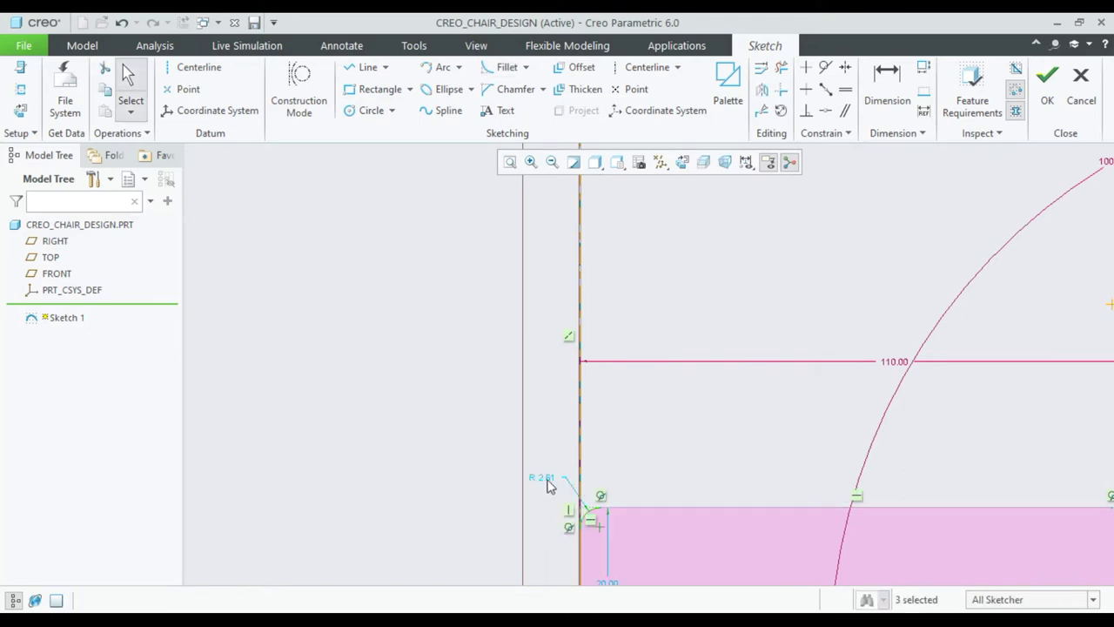
Set the seat front-corner fillet radius to 5
{"action": "double_click", "coordinate": [544, 480]}
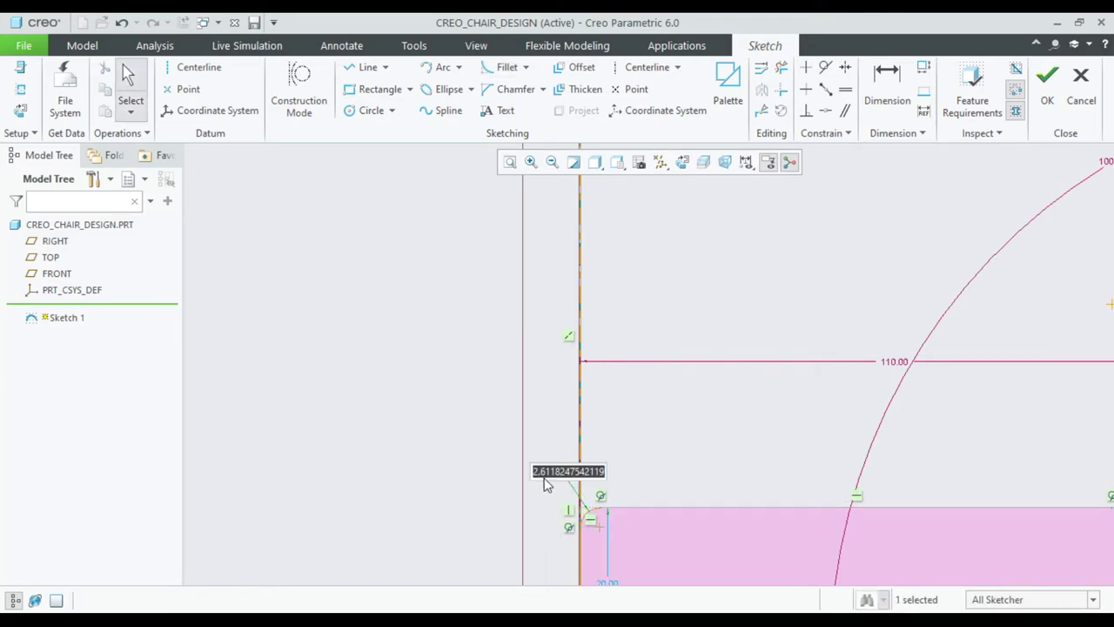
{"action": "type", "text": "5"}
{"action": "key", "text": "Return"}
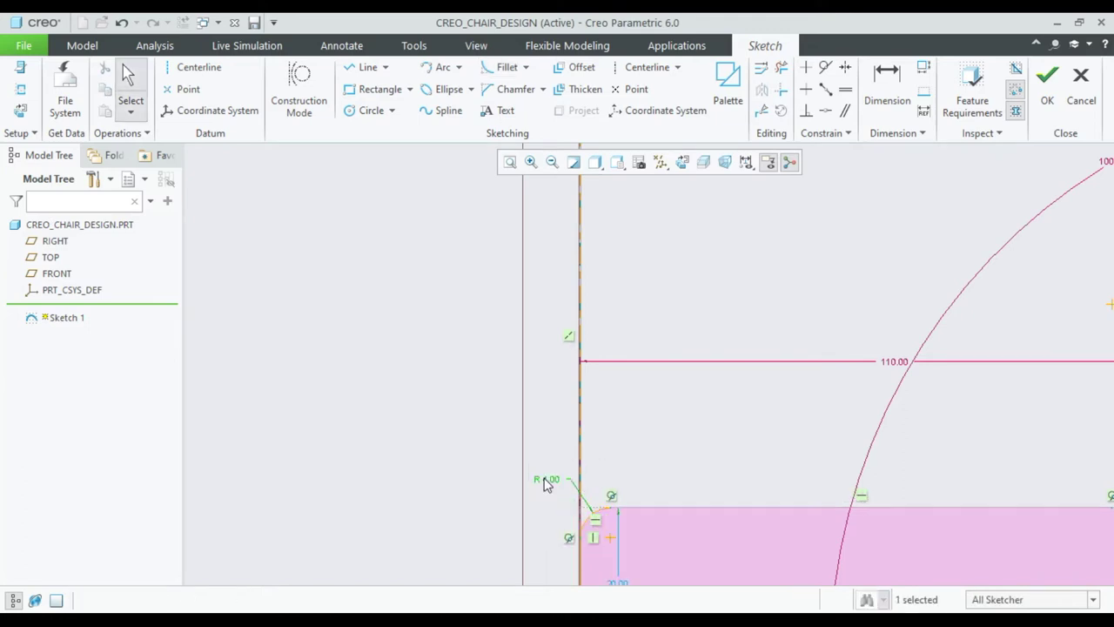
{"action": "scroll", "coordinate": [546, 484], "scroll_direction": "down", "scroll_amount": 3}
{"action": "scroll", "coordinate": [531, 461], "scroll_direction": "down", "scroll_amount": 1}
{"action": "scroll", "coordinate": [526, 444], "scroll_direction": "up", "scroll_amount": 1}
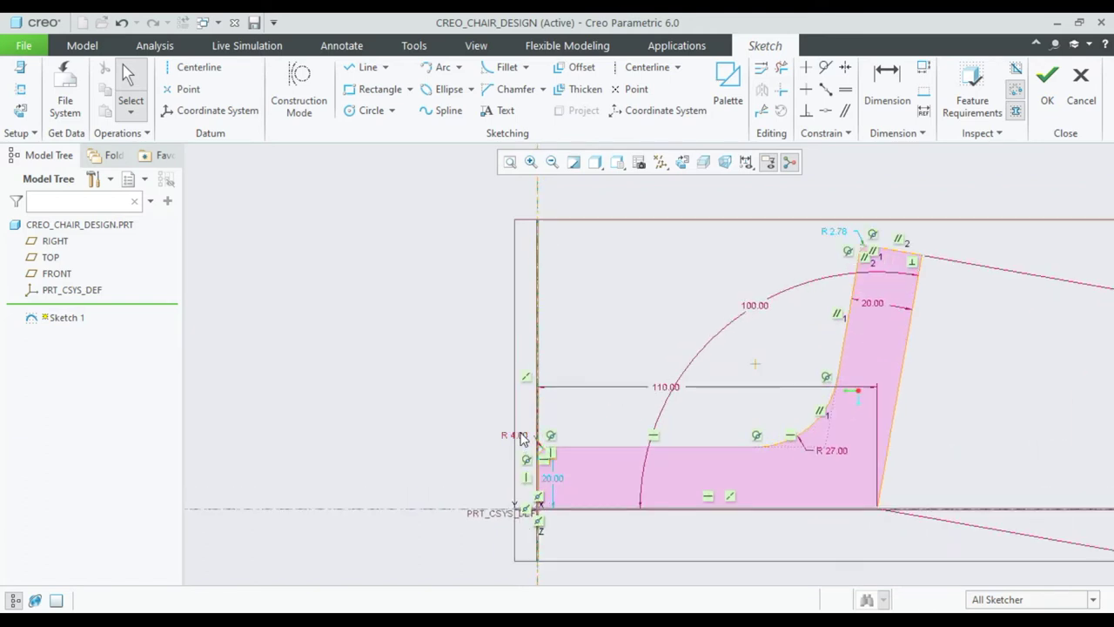
{"action": "double_click", "coordinate": [514, 435]}
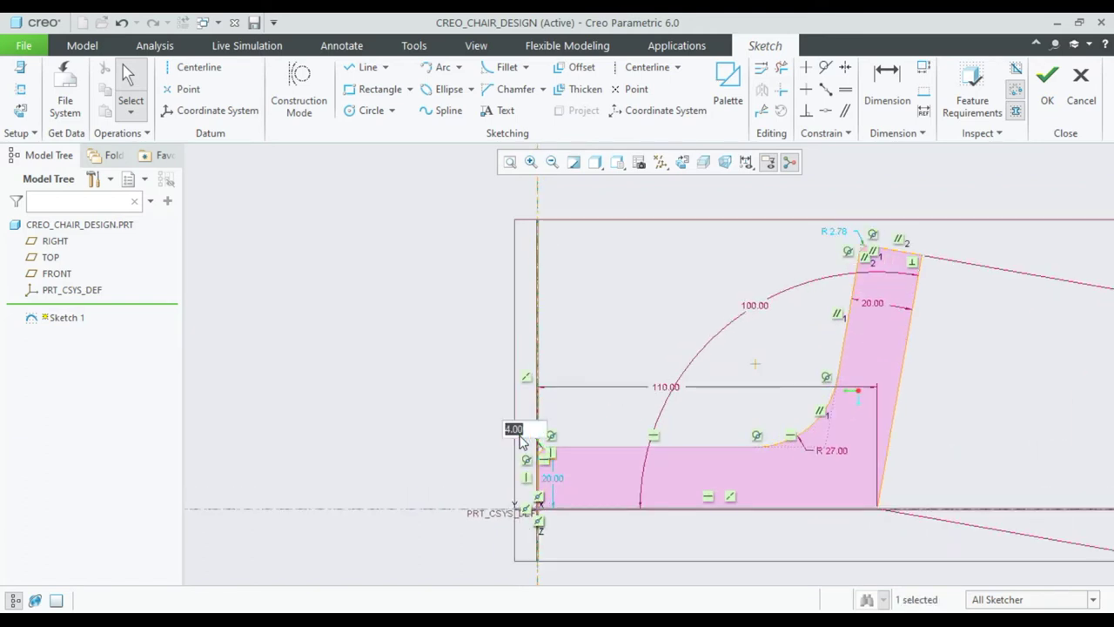
{"action": "type", "text": "5"}
{"action": "key", "text": "Return"}
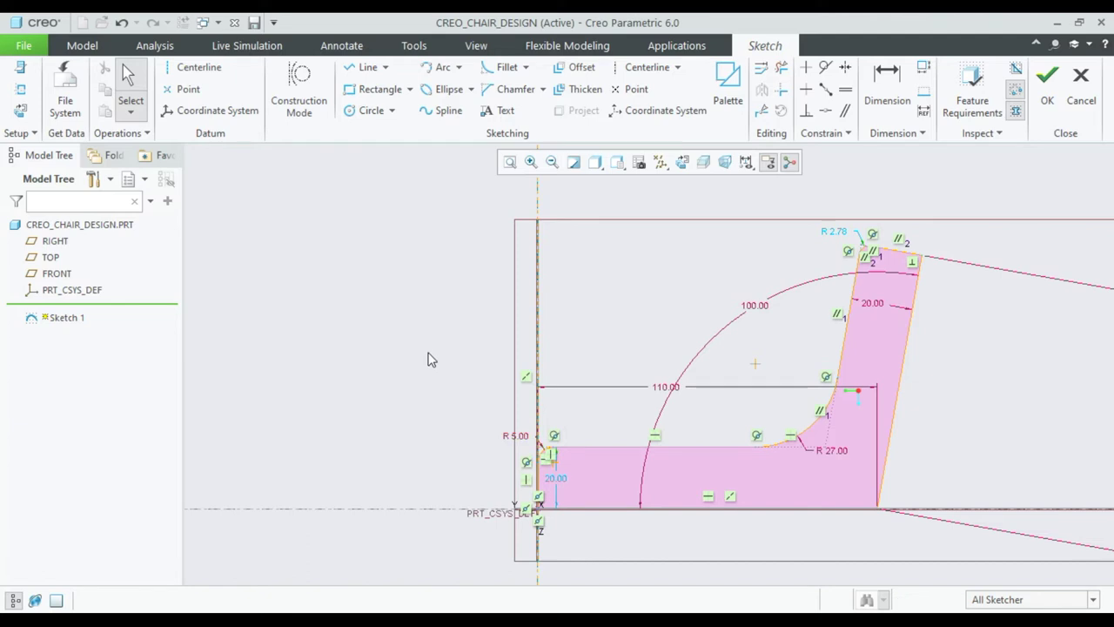
Edit the backrest top-corner fillet radius so it reads R 5.00
{"action": "scroll", "coordinate": [866, 238], "scroll_direction": "up", "scroll_amount": 5}
{"action": "double_click", "coordinate": [802, 235]}
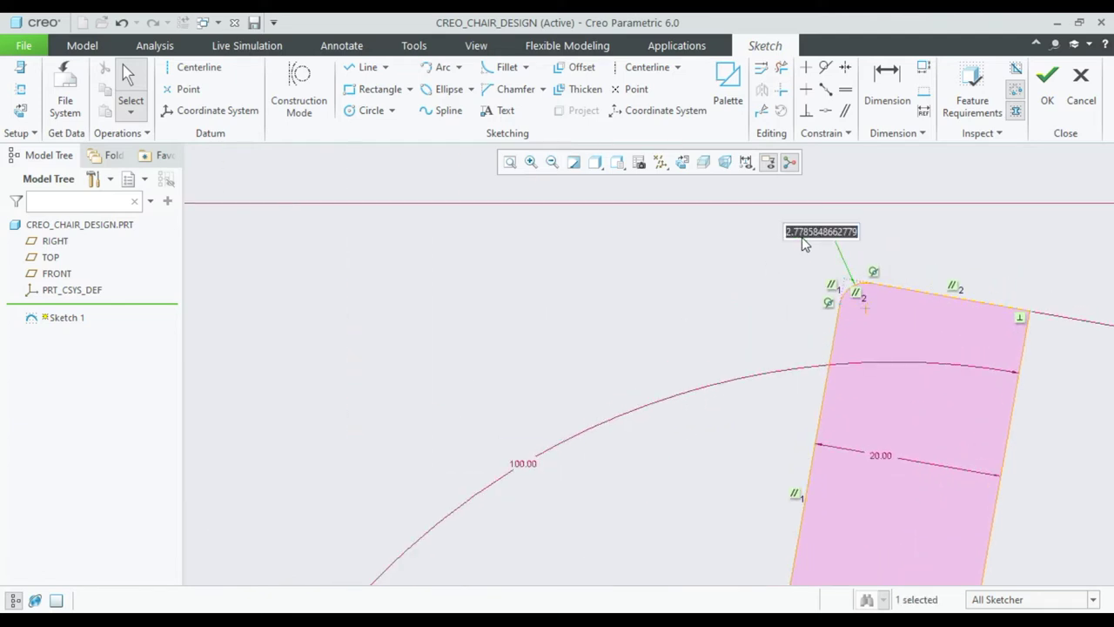
{"action": "type", "text": "3"}
{"action": "key", "text": "Return"}
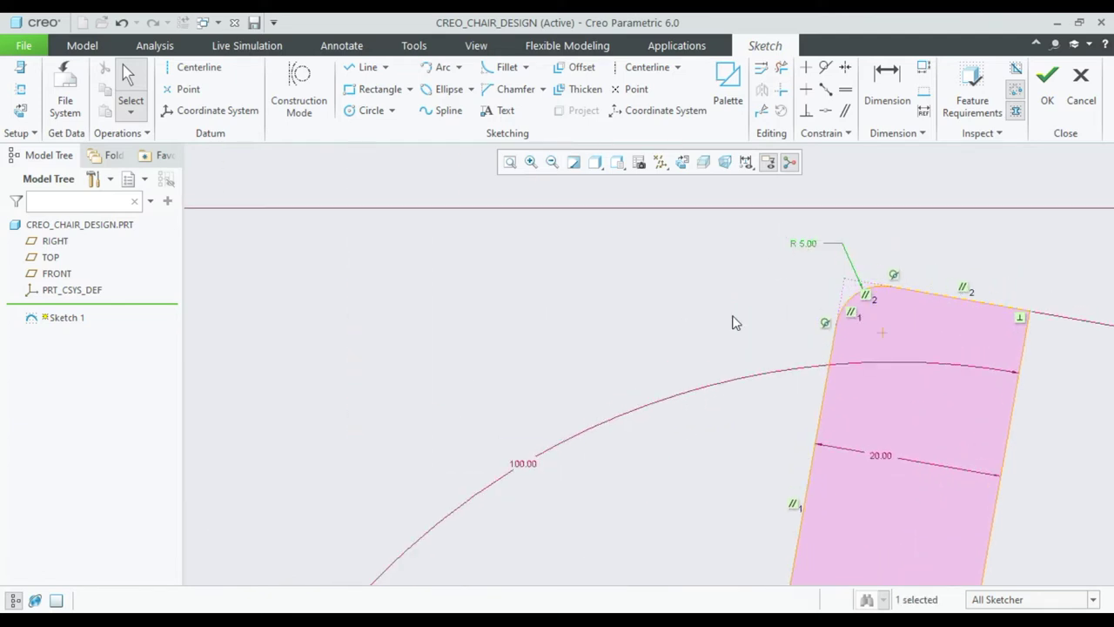
{"action": "scroll", "coordinate": [735, 327], "scroll_direction": "down", "scroll_amount": 3}
{"action": "scroll", "coordinate": [758, 391], "scroll_direction": "down", "scroll_amount": 1}
{"action": "scroll", "coordinate": [768, 466], "scroll_direction": "up", "scroll_amount": 1}
{"action": "scroll", "coordinate": [768, 467], "scroll_direction": "up", "scroll_amount": 1}
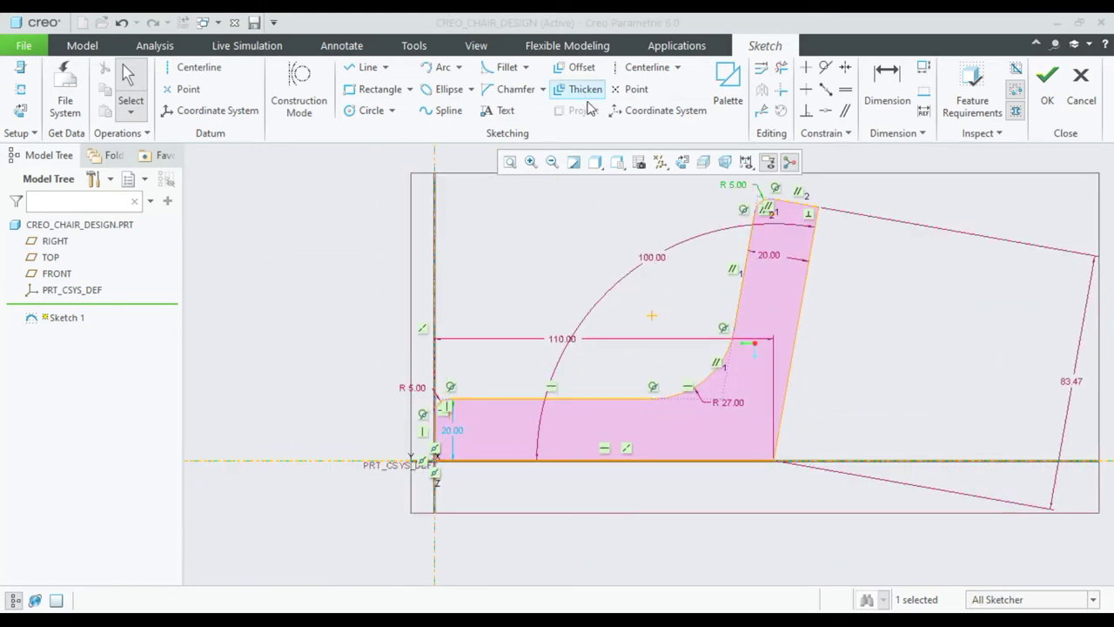
Fillet the profile's lower-right corner and set its radius to 2
{"action": "left_click", "coordinate": [502, 67]}
{"action": "scroll", "coordinate": [778, 456], "scroll_direction": "up", "scroll_amount": 5}
{"action": "left_click", "coordinate": [759, 447]}
{"action": "left_click", "coordinate": [747, 483]}
{"action": "middle_click", "coordinate": [756, 520]}
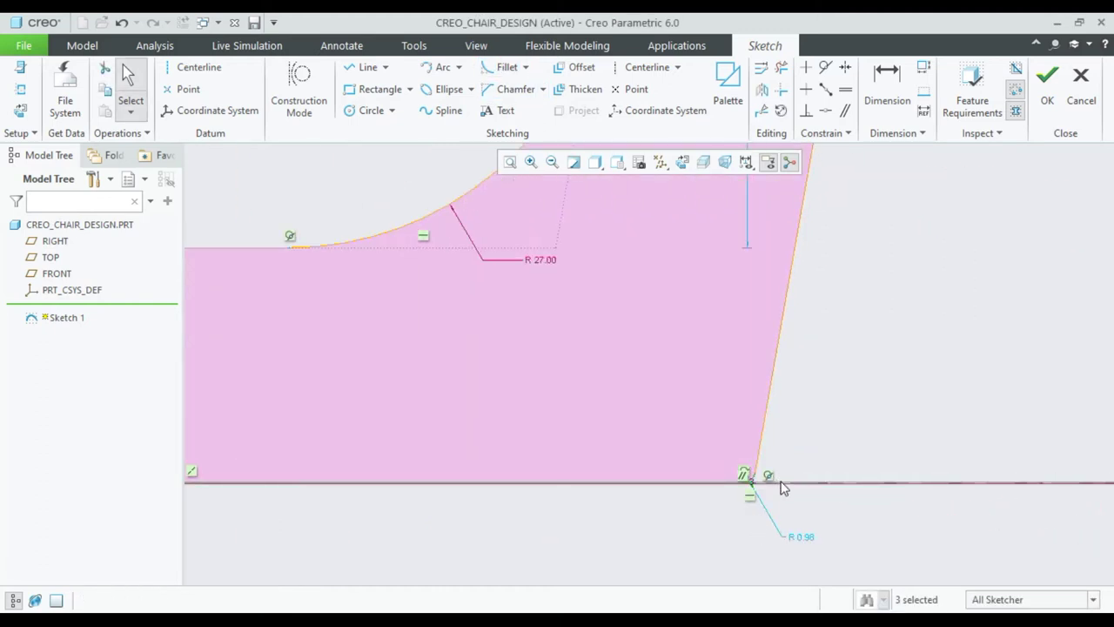
{"action": "double_click", "coordinate": [803, 539]}
{"action": "type", "text": "2"}
{"action": "key", "text": "Return"}
{"action": "scroll", "coordinate": [856, 326], "scroll_direction": "up", "scroll_amount": 1}
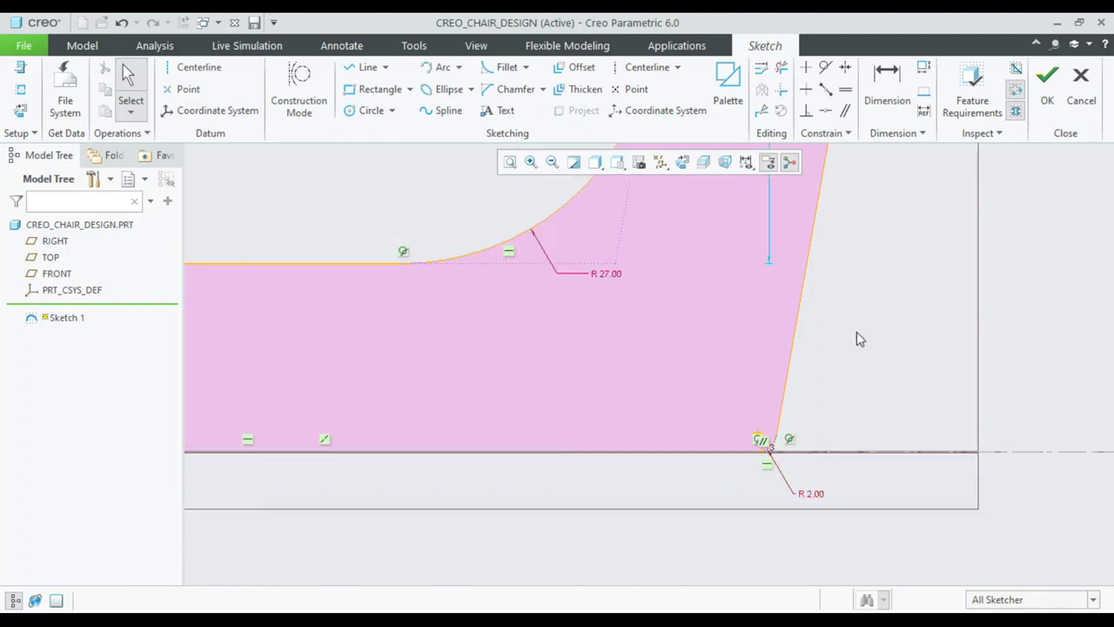
{"action": "scroll", "coordinate": [857, 332], "scroll_direction": "up", "scroll_amount": 3}
{"action": "scroll", "coordinate": [856, 331], "scroll_direction": "up", "scroll_amount": 2}
{"action": "scroll", "coordinate": [844, 252], "scroll_direction": "down", "scroll_amount": 2}
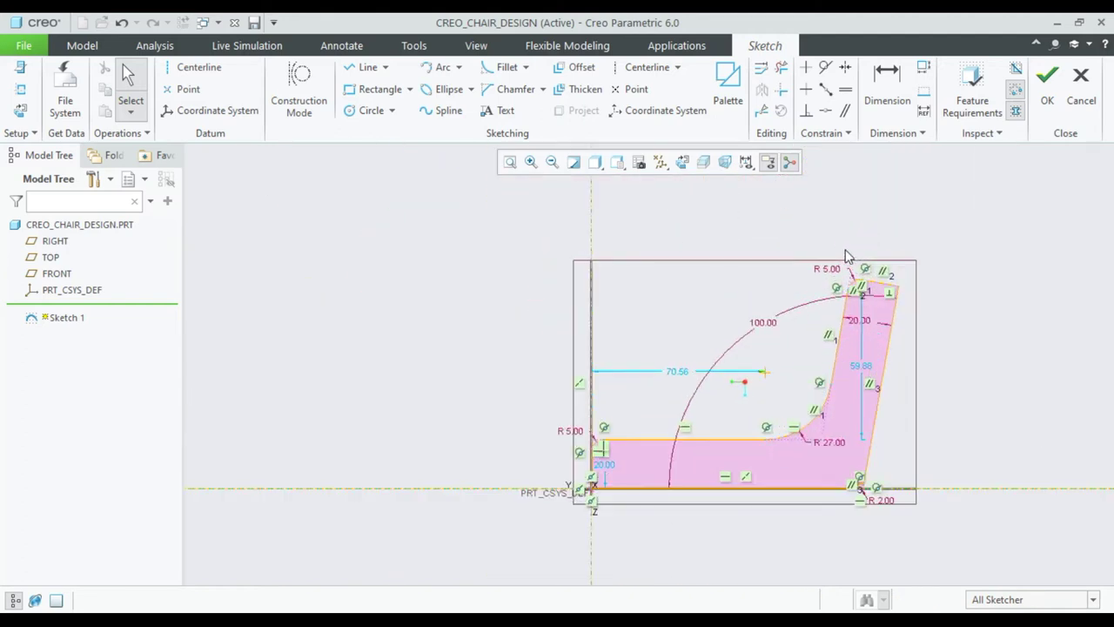
{"action": "scroll", "coordinate": [845, 253], "scroll_direction": "down", "scroll_amount": 2}
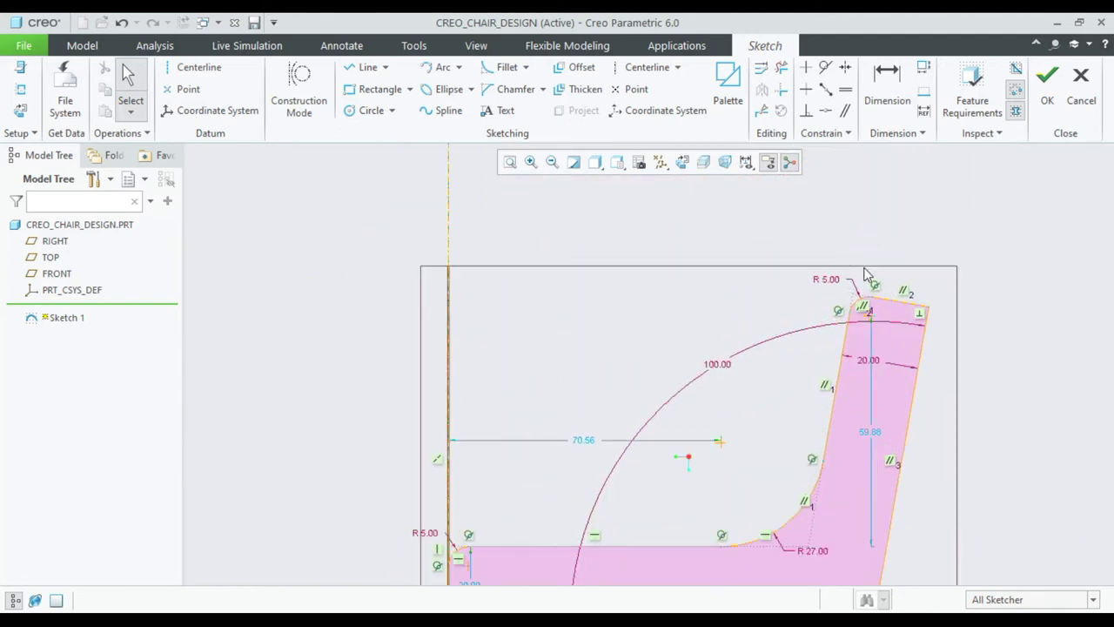
Fillet the top-right corner and edit its radius to R 2.00
{"action": "left_click", "coordinate": [506, 67]}
{"action": "scroll", "coordinate": [882, 273], "scroll_direction": "down", "scroll_amount": 3}
{"action": "left_click", "coordinate": [940, 345]}
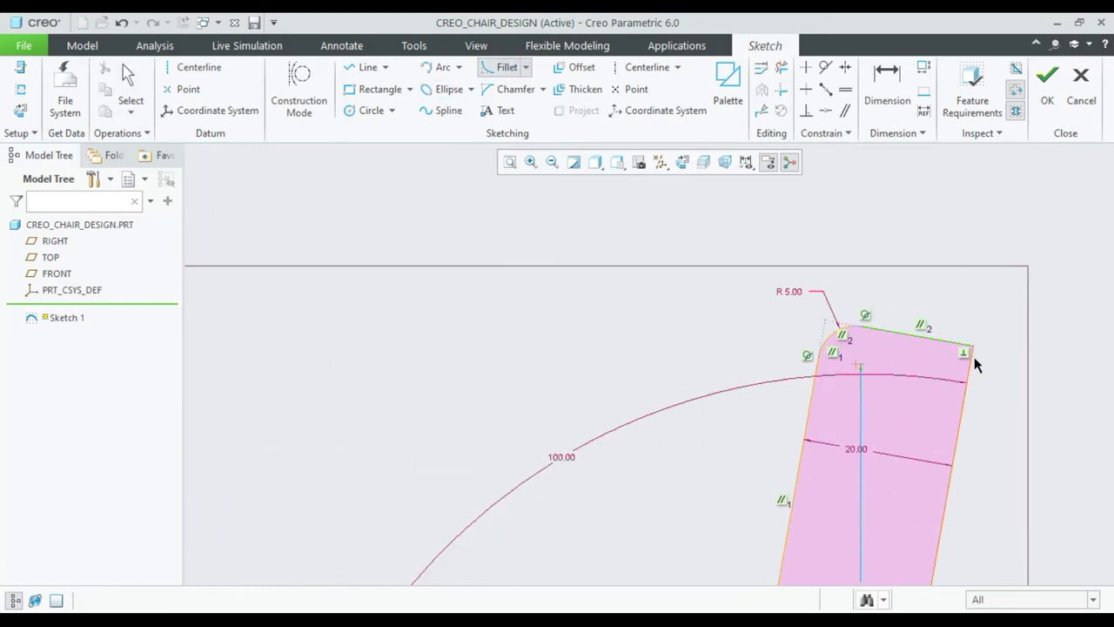
{"action": "left_click", "coordinate": [965, 372]}
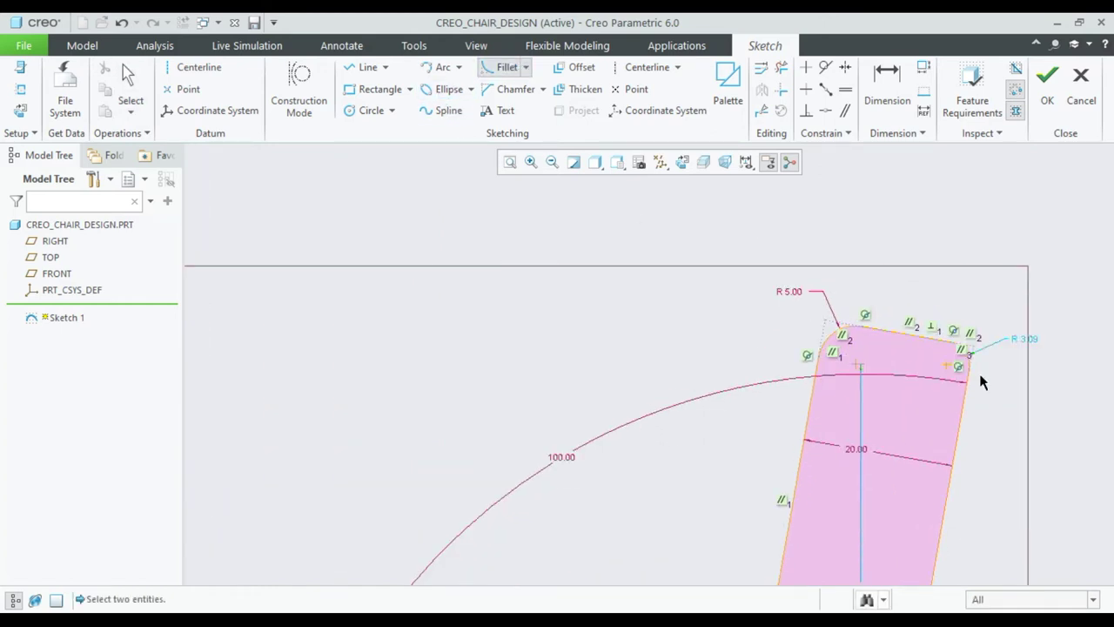
{"action": "middle_click", "coordinate": [1029, 348]}
{"action": "double_click", "coordinate": [1024, 339]}
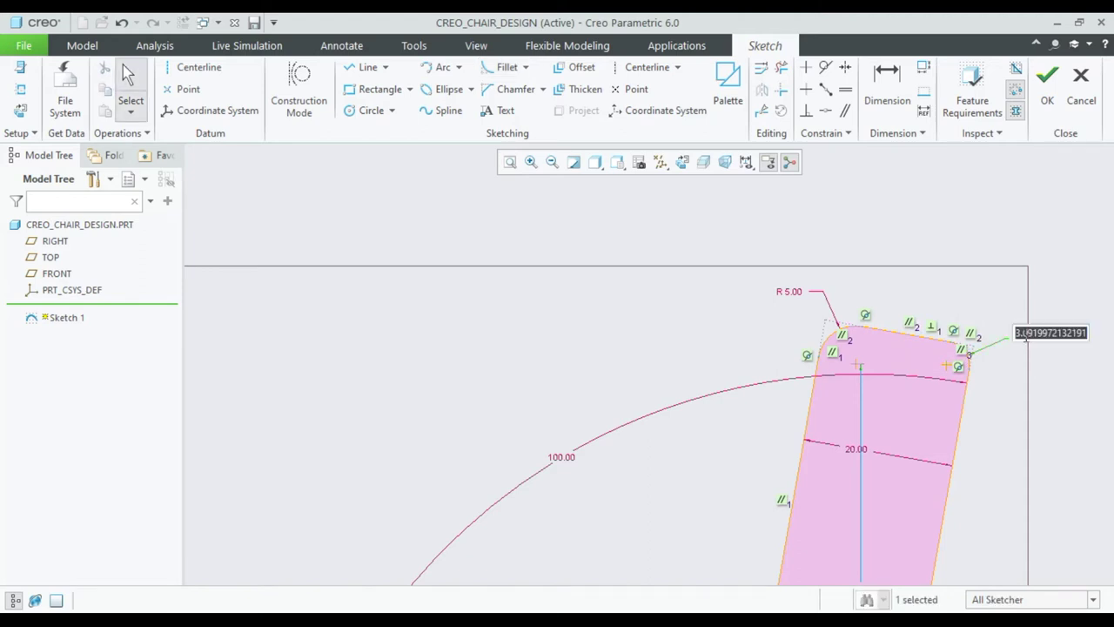
{"action": "type", "text": "3"}
{"action": "key", "text": "Return"}
{"action": "scroll", "coordinate": [1021, 447], "scroll_direction": "down", "scroll_amount": 2}
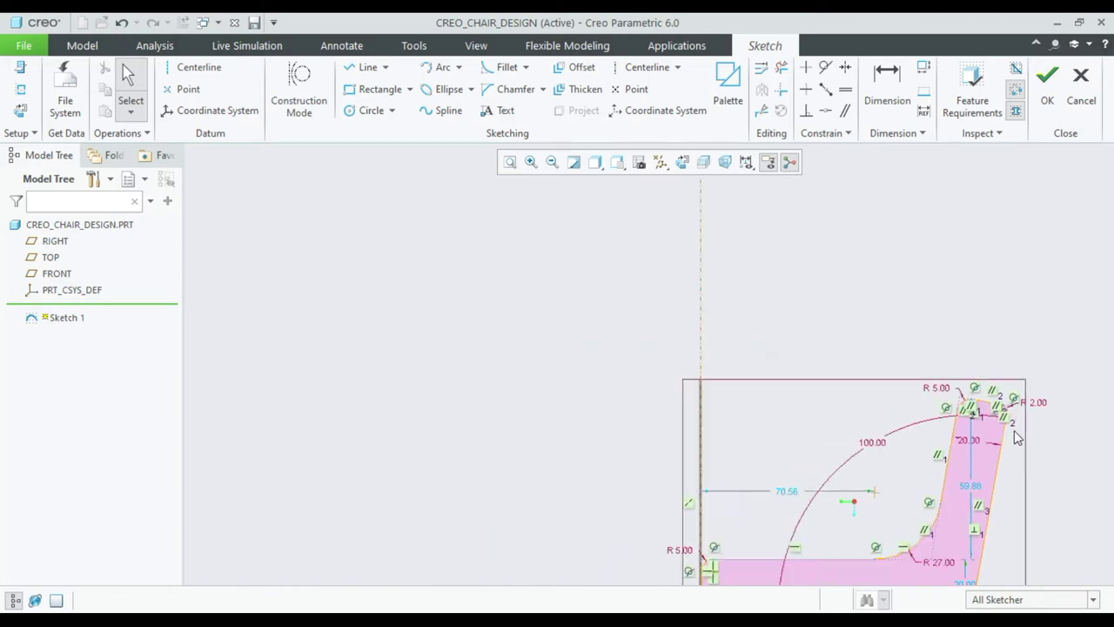
{"action": "scroll", "coordinate": [1032, 462], "scroll_direction": "down", "scroll_amount": 2}
{"action": "scroll", "coordinate": [1036, 470], "scroll_direction": "up", "scroll_amount": 3}
{"action": "scroll", "coordinate": [890, 545], "scroll_direction": "up", "scroll_amount": 2}
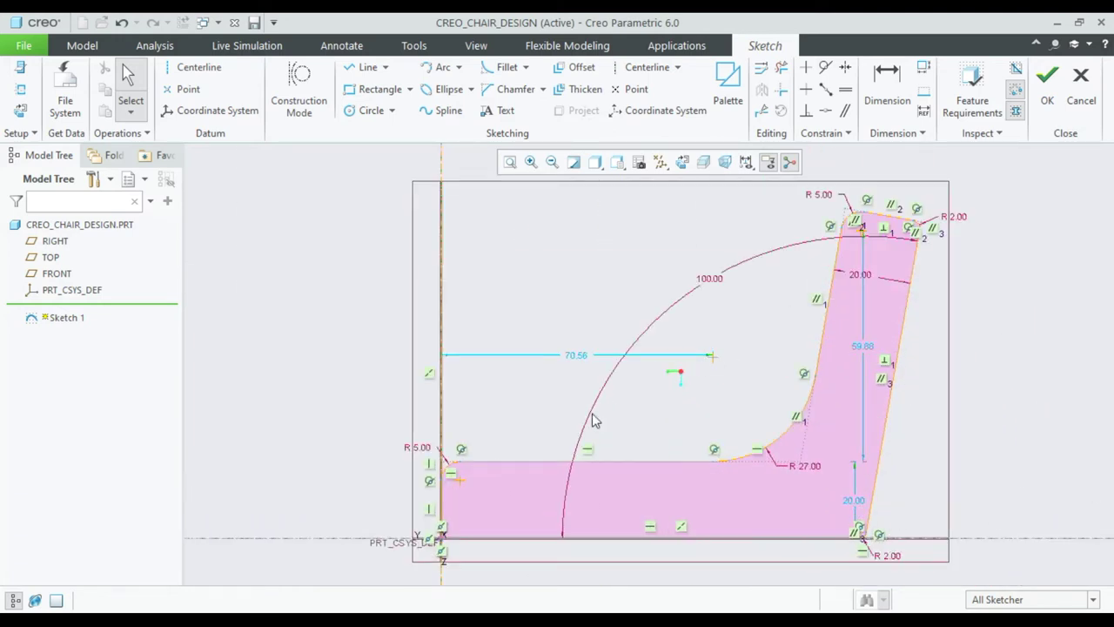
Finish the profile sketch and extrude it symmetrically to a depth of 70
{"action": "left_click", "coordinate": [1047, 92]}
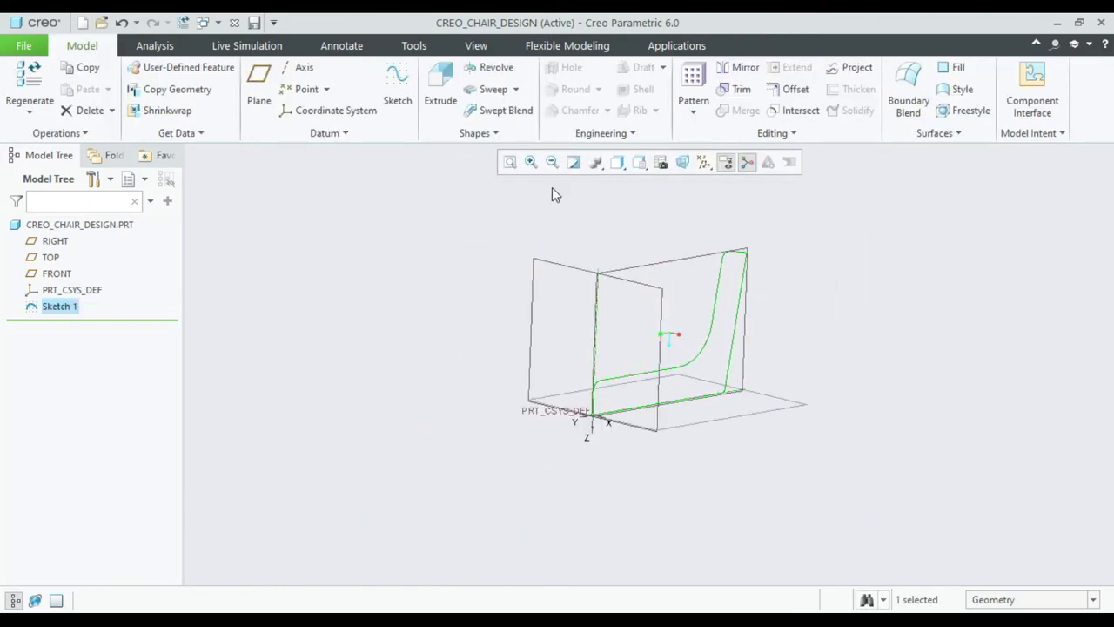
{"action": "left_click", "coordinate": [435, 101]}
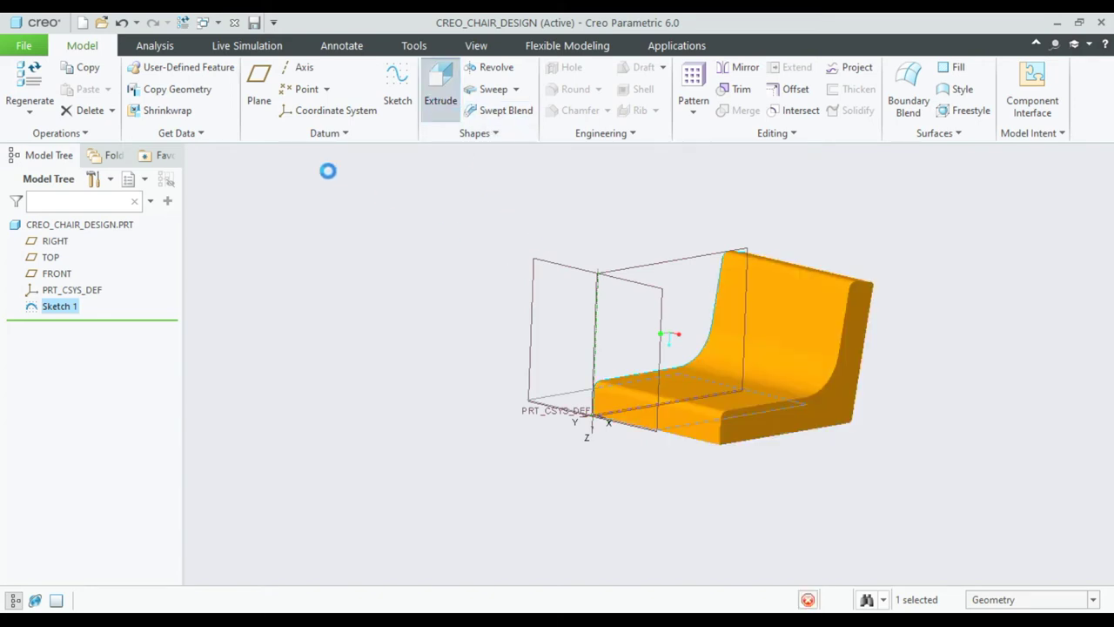
{"action": "double_click", "coordinate": [192, 87]}
{"action": "type", "text": "70"}
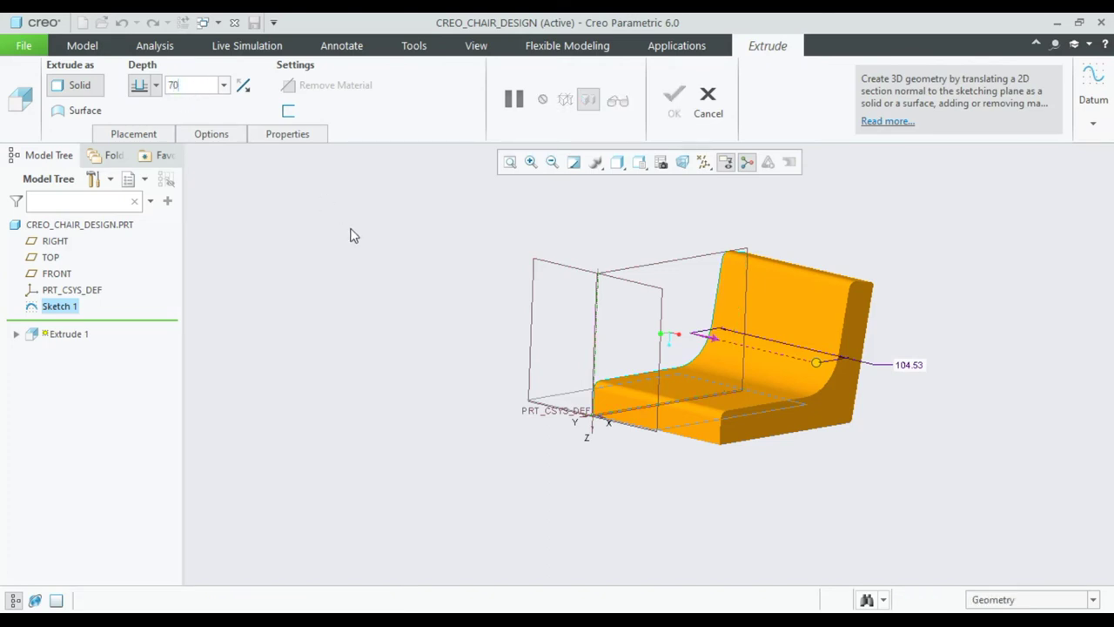
{"action": "key", "text": "Return"}
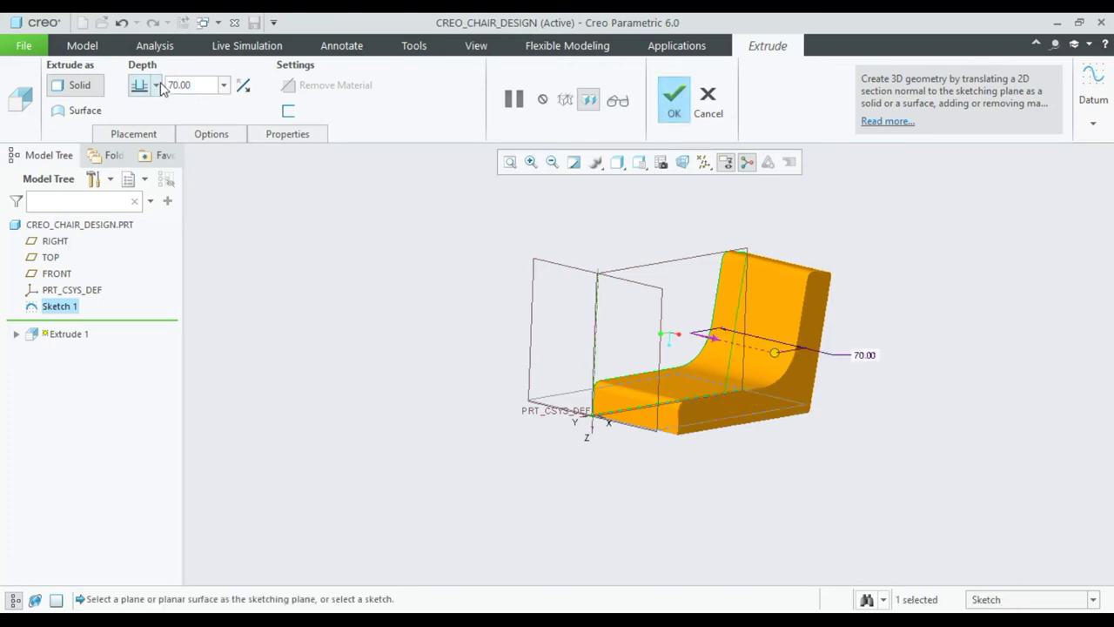
{"action": "left_click", "coordinate": [157, 85]}
{"action": "left_click", "coordinate": [140, 133]}
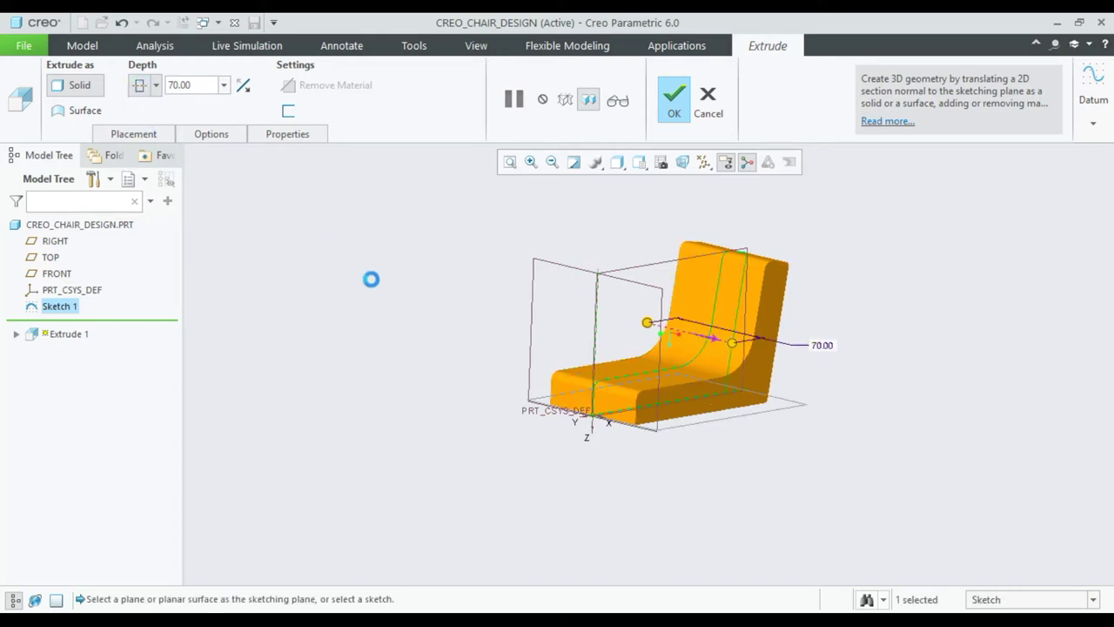
{"action": "middle_click", "coordinate": [376, 288]}
Orbit the solid chair and select Sketch 1 under Extrude 1 to show its editing options
{"action": "mouse_move", "coordinate": [391, 303]}
{"action": "middle_mouse_down"}
{"action": "mouse_move", "coordinate": [372, 281]}
{"action": "mouse_move", "coordinate": [377, 297]}
{"action": "middle_mouse_up"}
{"action": "left_click", "coordinate": [396, 370]}
{"action": "scroll", "coordinate": [435, 357], "scroll_direction": "down", "scroll_amount": 3}
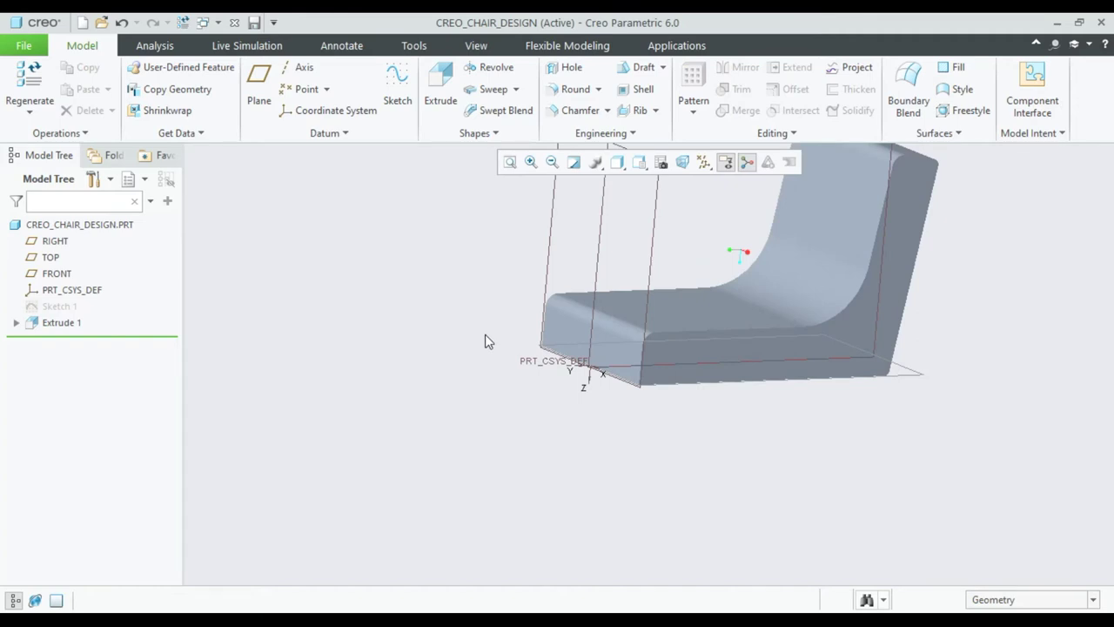
{"action": "mouse_move", "coordinate": [483, 342]}
{"action": "middle_mouse_down"}
{"action": "mouse_move", "coordinate": [473, 301]}
{"action": "mouse_move", "coordinate": [500, 366]}
{"action": "mouse_move", "coordinate": [490, 348]}
{"action": "middle_mouse_up"}
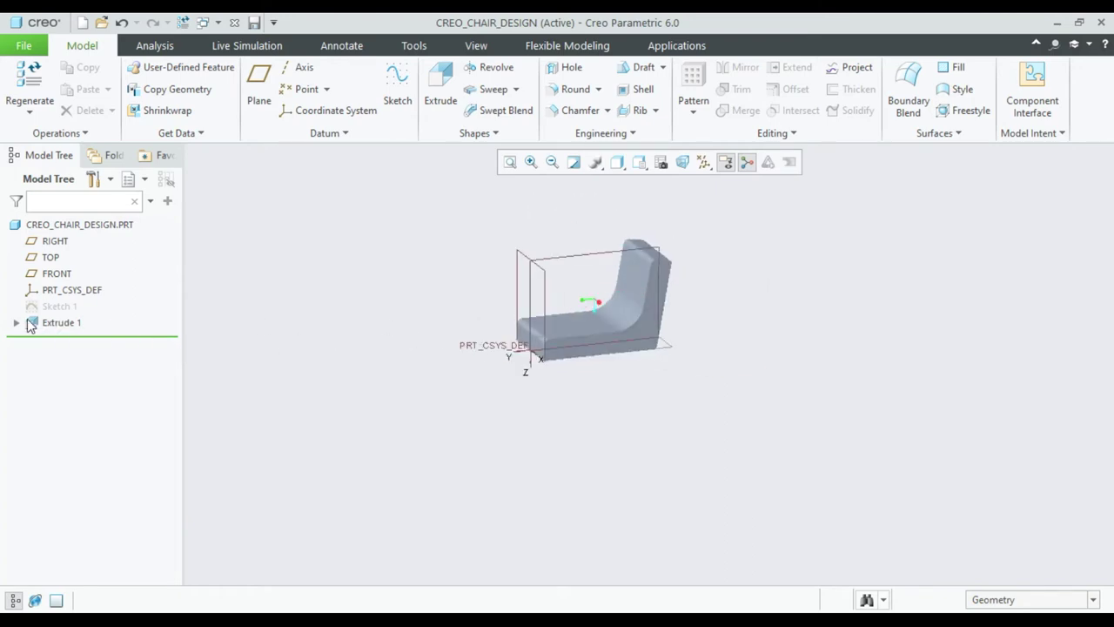
{"action": "left_click", "coordinate": [17, 323]}
{"action": "left_click", "coordinate": [59, 305]}
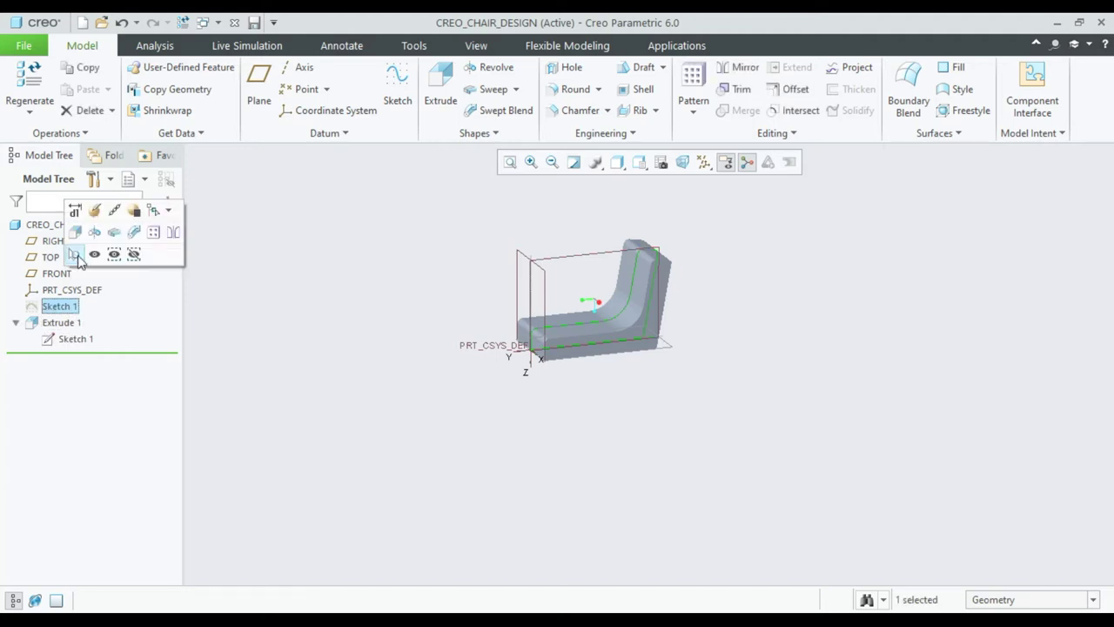
Edit Sketch 1 and dimension the bottom line's length at 100
{"action": "left_click", "coordinate": [110, 212]}
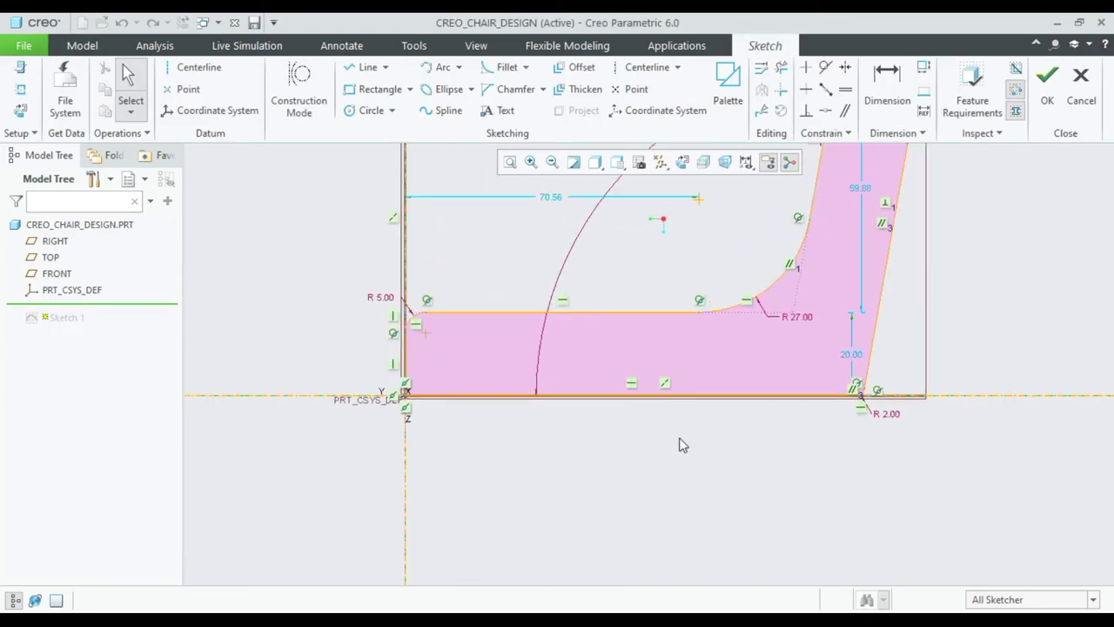
{"action": "scroll", "coordinate": [630, 377], "scroll_direction": "up", "scroll_amount": 2}
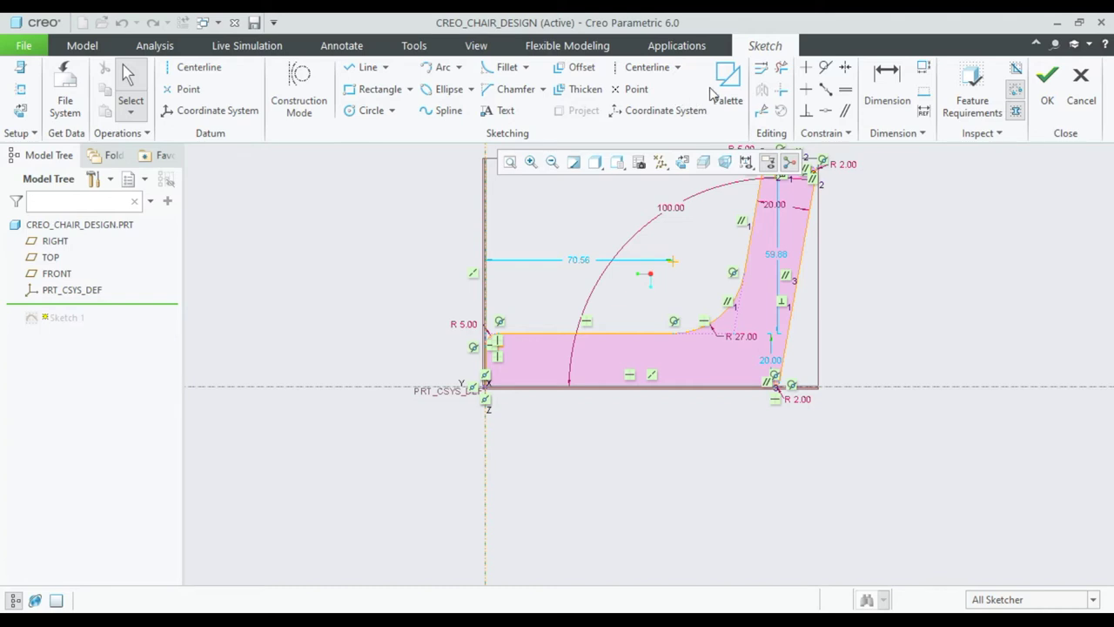
{"action": "left_click", "coordinate": [887, 84]}
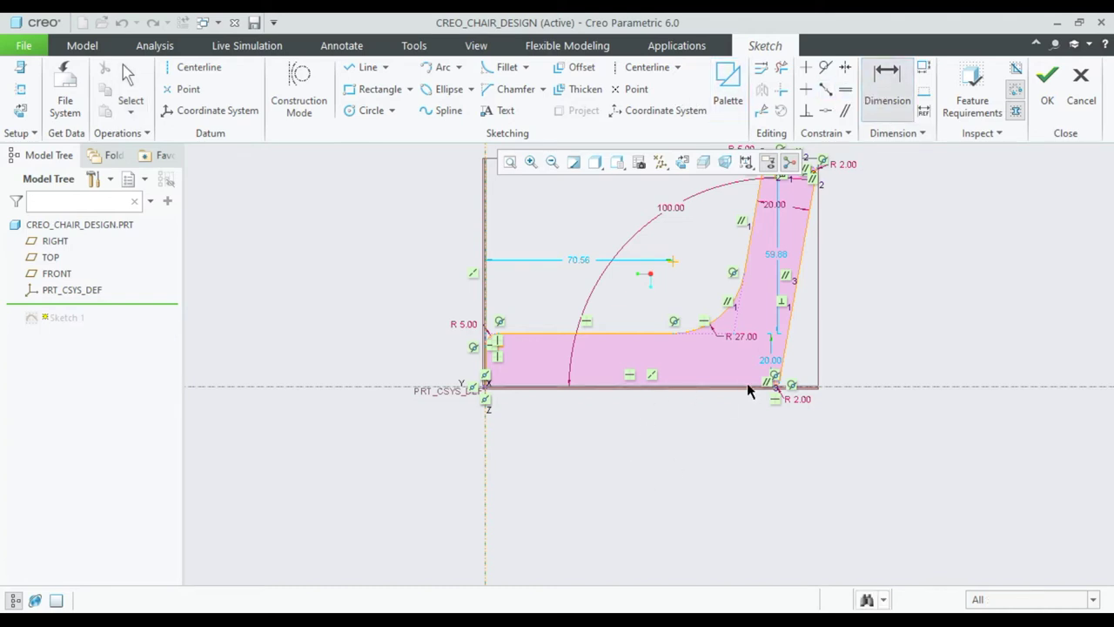
{"action": "left_click", "coordinate": [588, 393]}
{"action": "middle_click", "coordinate": [600, 443]}
{"action": "key", "text": "BackSpace"}
{"action": "type", "text": "100"}
{"action": "key", "text": "Return"}
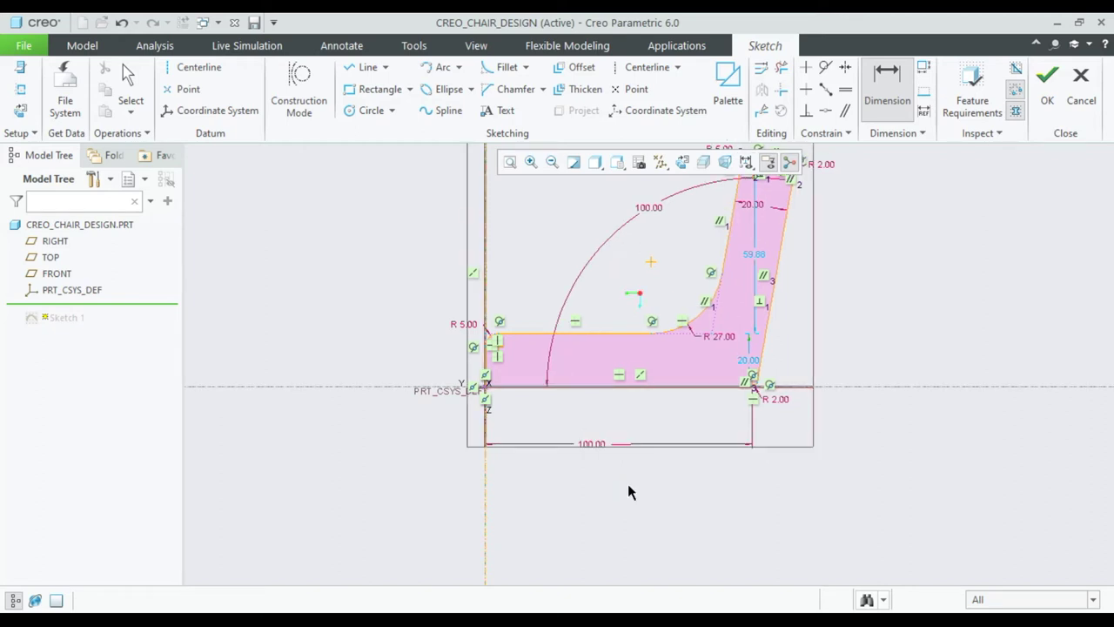
Change the bottom length to 90 and regenerate the chair extrusion
{"action": "scroll", "coordinate": [631, 484], "scroll_direction": "up", "scroll_amount": 3}
{"action": "scroll", "coordinate": [653, 400], "scroll_direction": "down", "scroll_amount": 3}
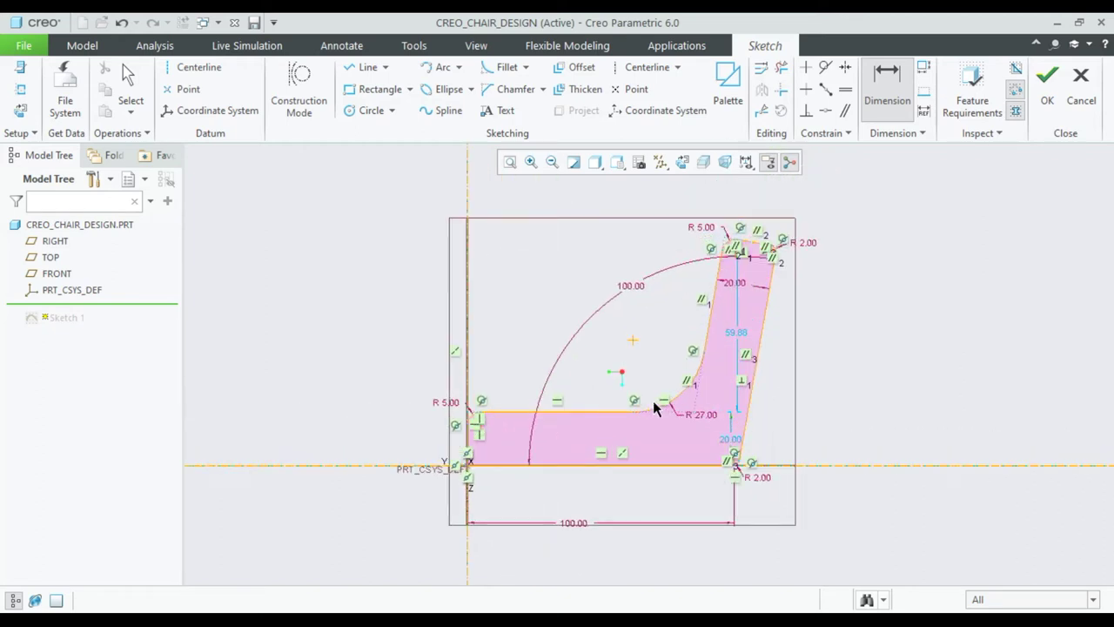
{"action": "double_click", "coordinate": [579, 523]}
{"action": "type", "text": "90"}
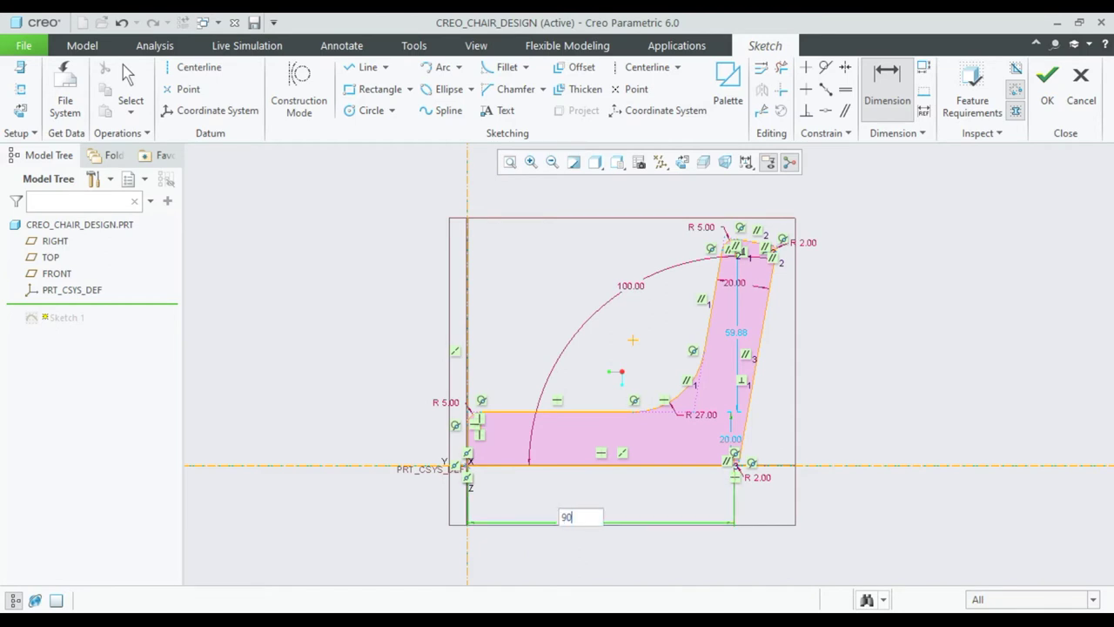
{"action": "key", "text": "Return"}
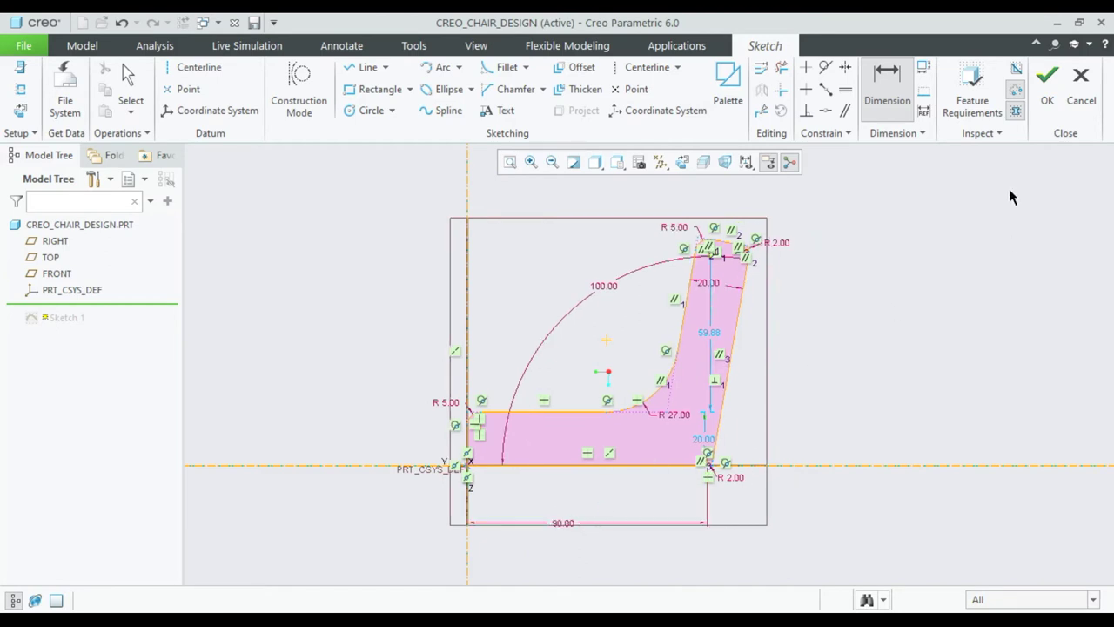
{"action": "left_click", "coordinate": [1047, 87]}
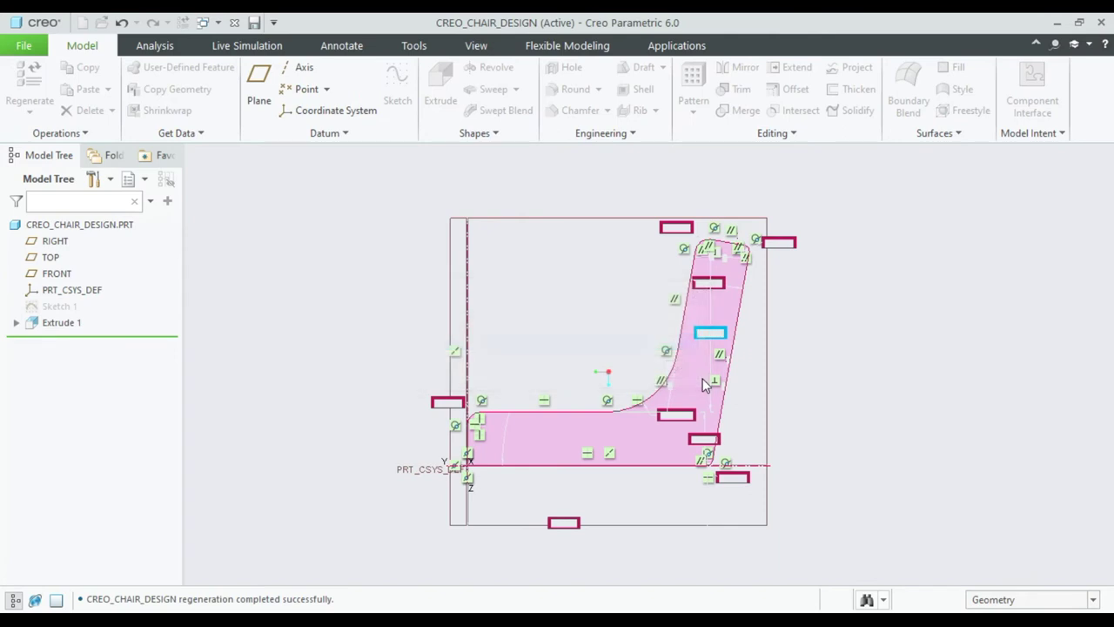
{"action": "mouse_move", "coordinate": [709, 393]}
{"action": "middle_mouse_down"}
{"action": "mouse_move", "coordinate": [766, 413]}
{"action": "mouse_move", "coordinate": [745, 403]}
{"action": "middle_mouse_up"}
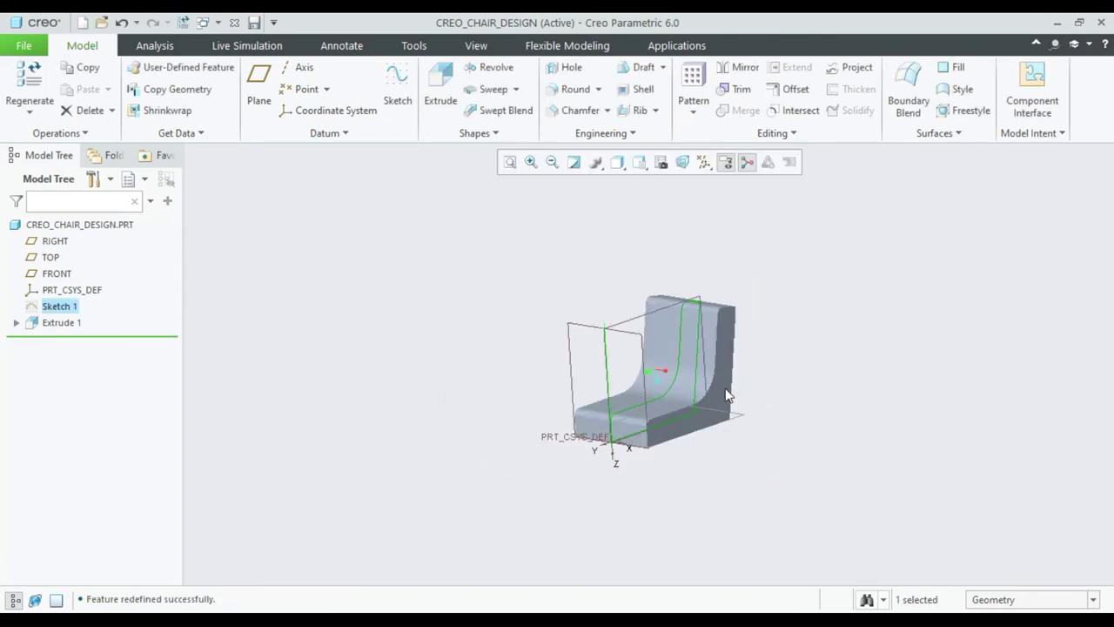
Select the chair's extruded body and orbit to a flat side view for Sketch 2
{"action": "left_click", "coordinate": [709, 477]}
{"action": "scroll", "coordinate": [704, 473], "scroll_direction": "down", "scroll_amount": 2}
{"action": "scroll", "coordinate": [704, 473], "scroll_direction": "down", "scroll_amount": 3}
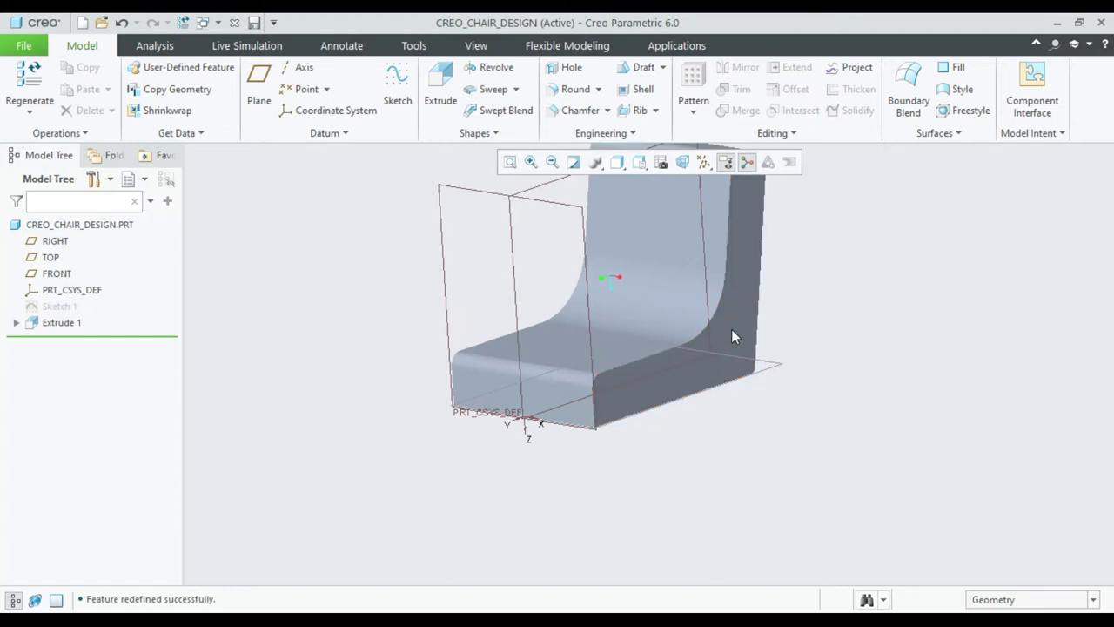
{"action": "left_click", "coordinate": [731, 330]}
{"action": "middle_click_drag", "start_coordinate": [775, 334], "coordinate": [514, 505]}
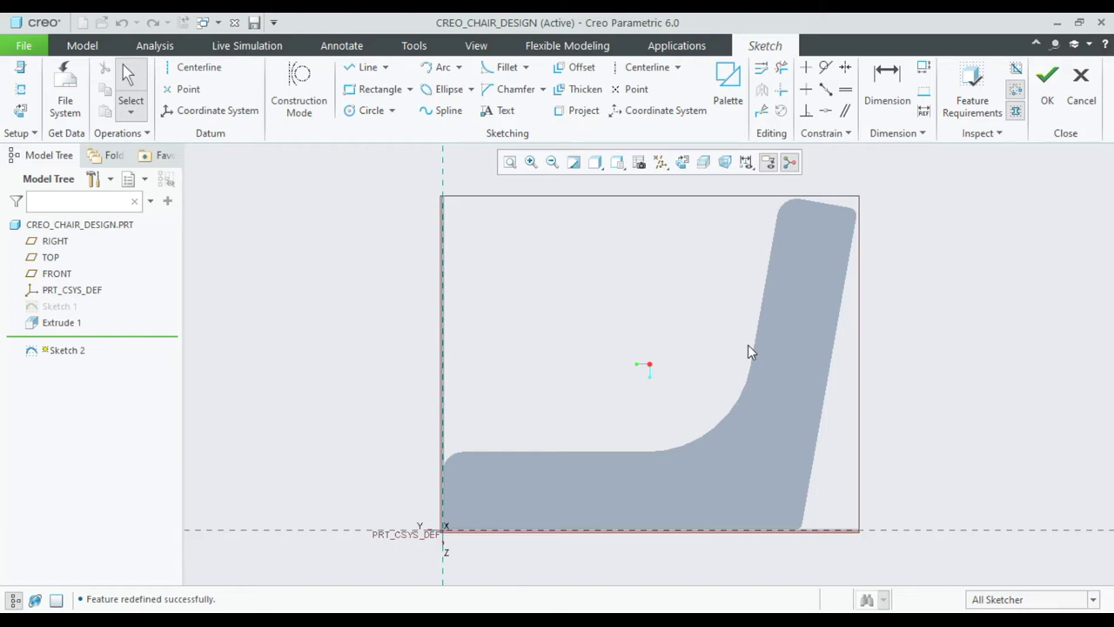
Draw a vertical centerline through the sketch origin
{"action": "scroll", "coordinate": [734, 361], "scroll_direction": "down", "scroll_amount": 2}
{"action": "scroll", "coordinate": [734, 361], "scroll_direction": "down", "scroll_amount": 2}
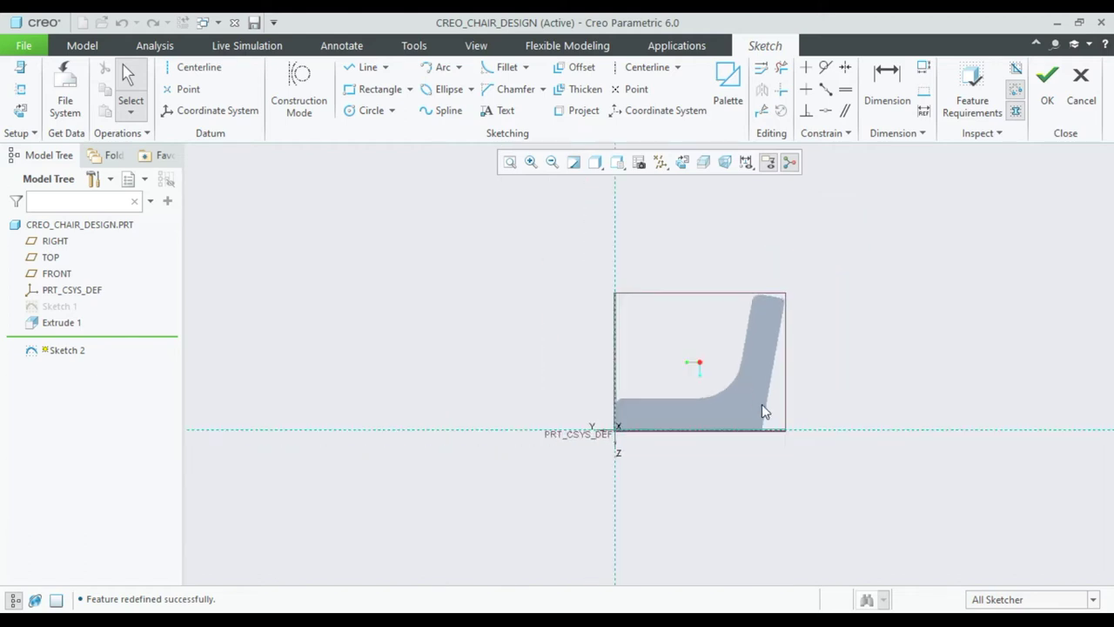
{"action": "scroll", "coordinate": [761, 404], "scroll_direction": "up", "scroll_amount": 1}
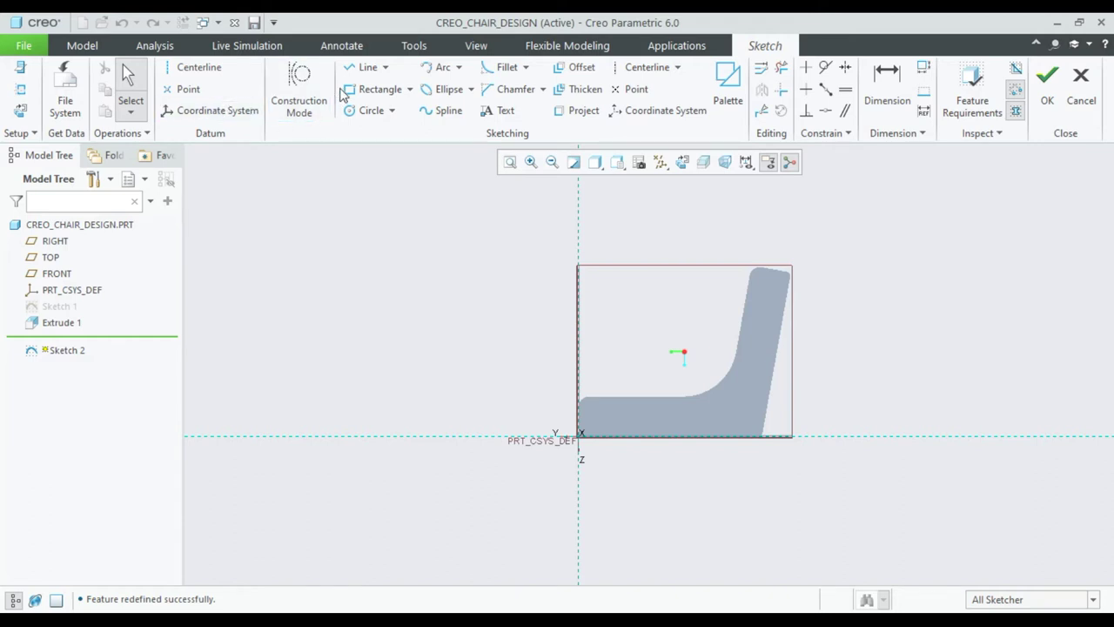
{"action": "left_click", "coordinate": [363, 67]}
{"action": "scroll", "coordinate": [675, 481], "scroll_direction": "up", "scroll_amount": 1}
{"action": "scroll", "coordinate": [674, 482], "scroll_direction": "up", "scroll_amount": 2}
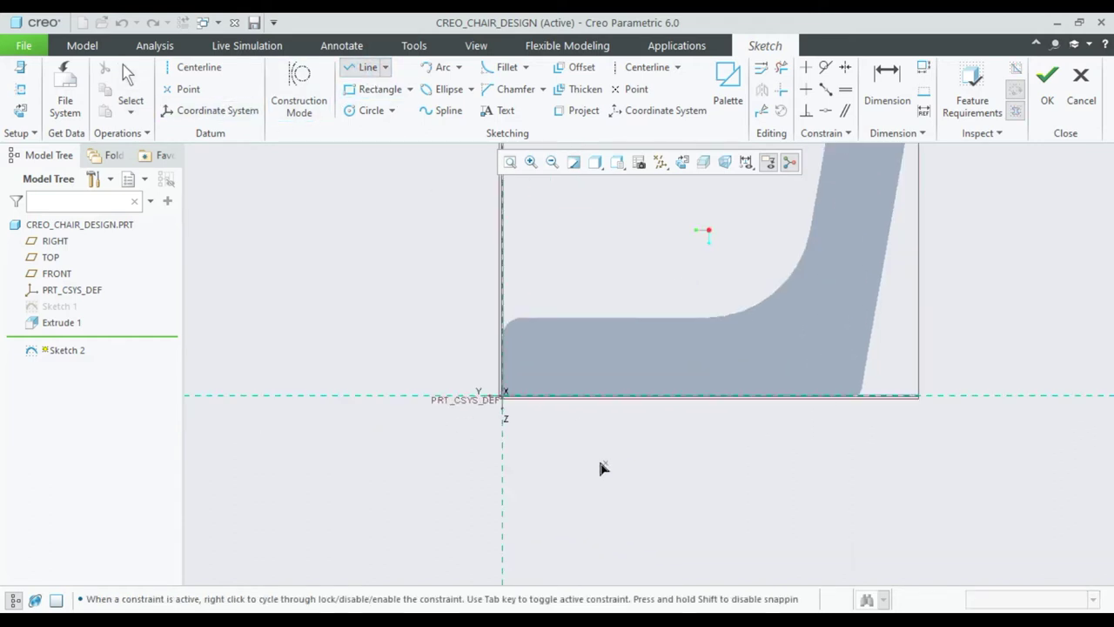
{"action": "middle_click", "coordinate": [557, 474]}
{"action": "left_click", "coordinate": [194, 67]}
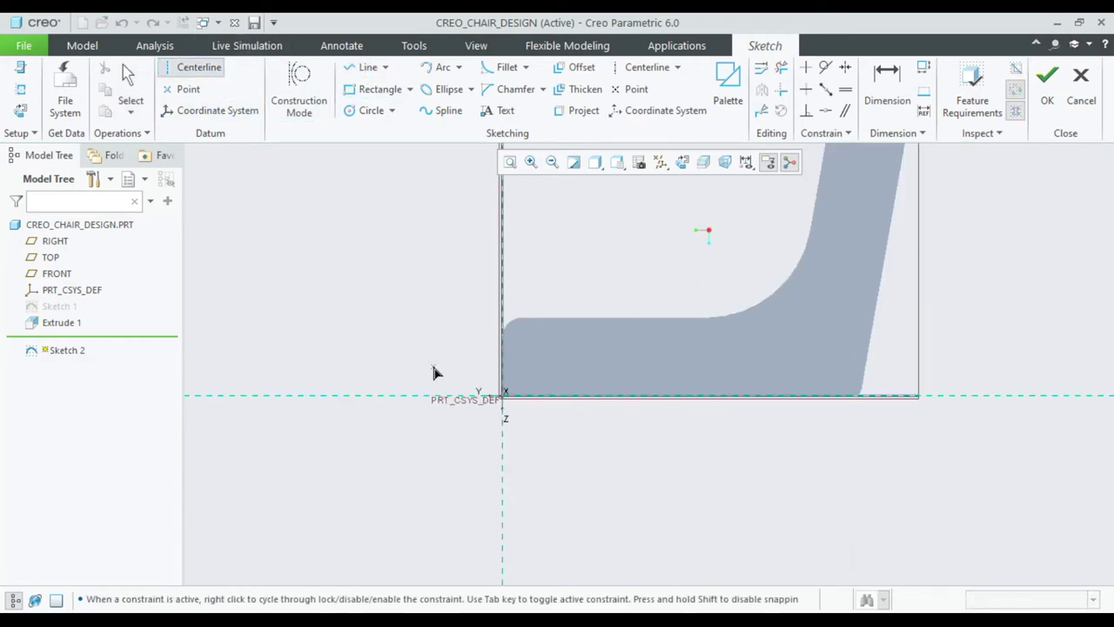
{"action": "left_click", "coordinate": [503, 395]}
{"action": "left_click", "coordinate": [508, 280]}
{"action": "middle_click", "coordinate": [495, 433]}
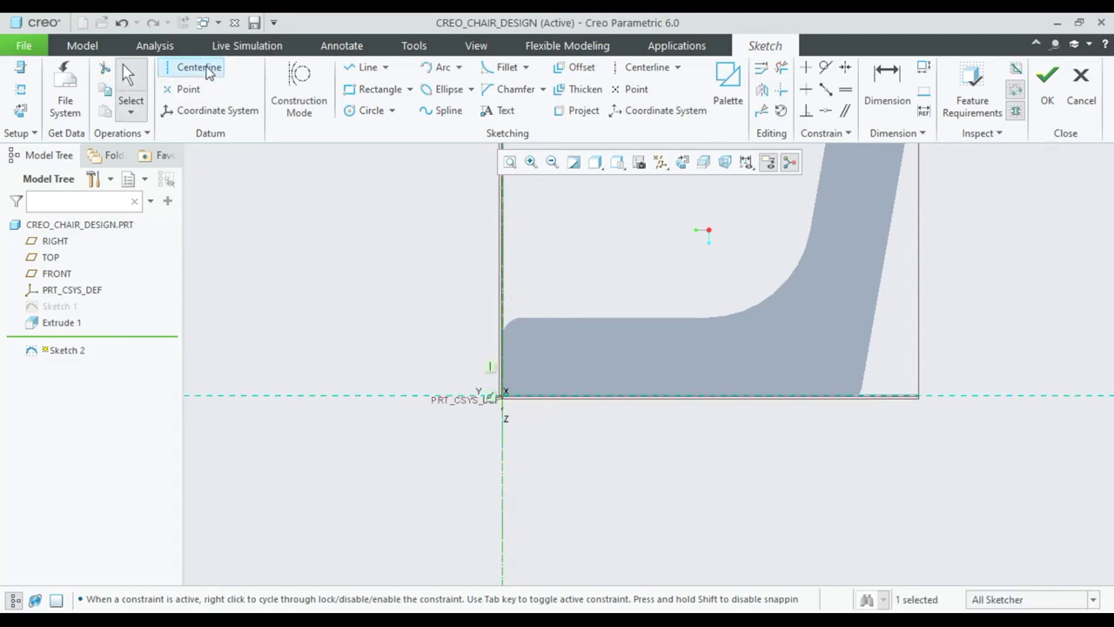
Draw a horizontal centerline through the origin and begin the slanted leg line
{"action": "left_click", "coordinate": [193, 67]}
{"action": "left_click", "coordinate": [503, 394]}
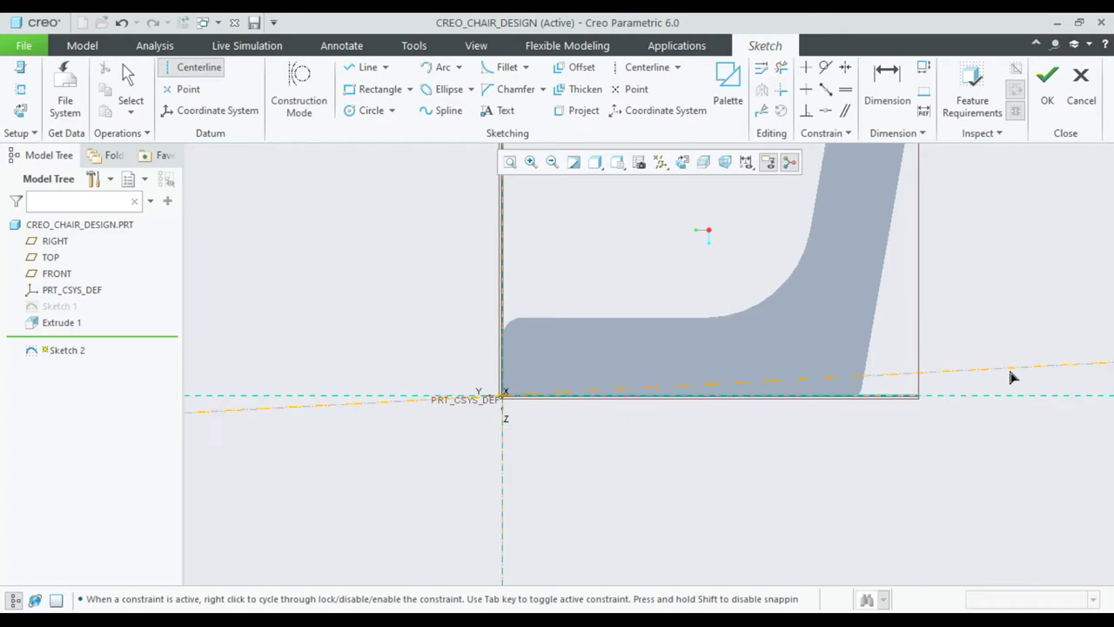
{"action": "left_click", "coordinate": [1004, 396]}
{"action": "middle_click", "coordinate": [783, 463]}
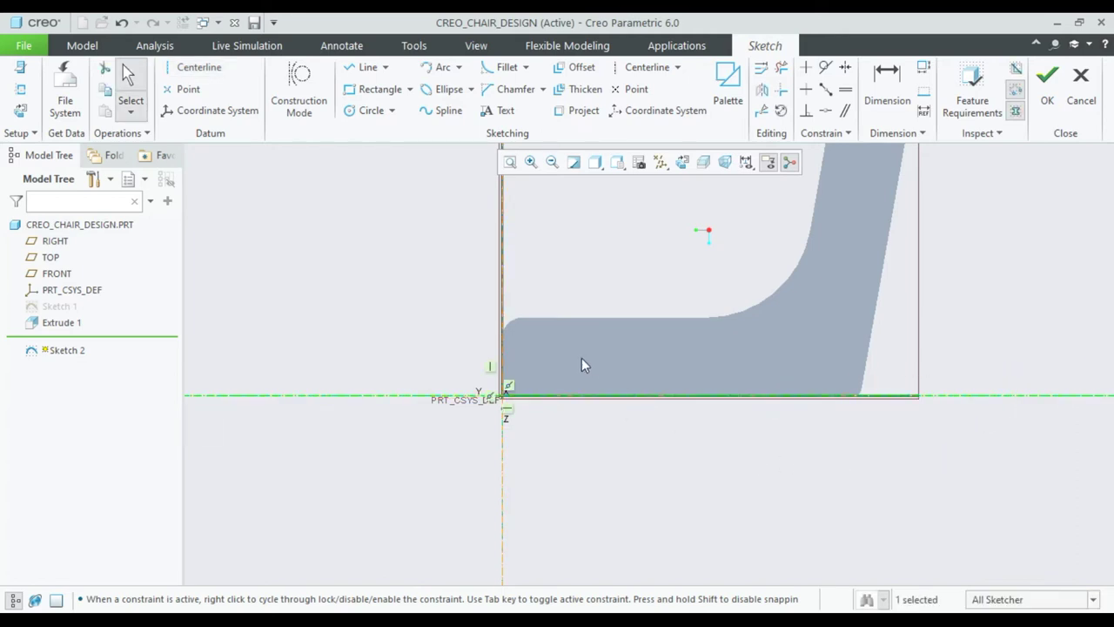
{"action": "left_click", "coordinate": [368, 69]}
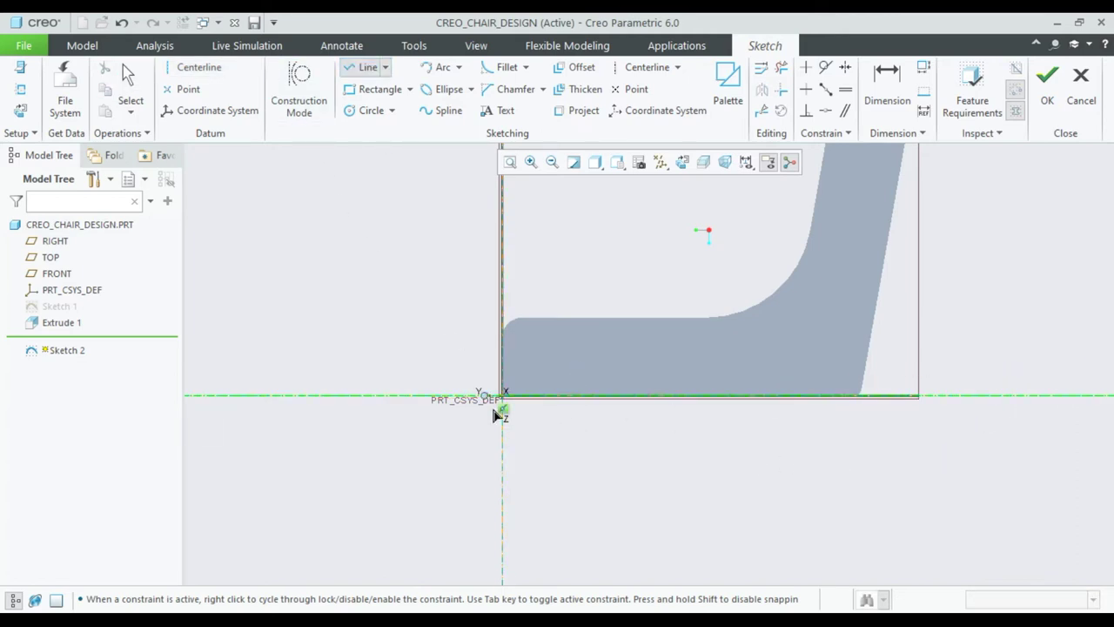
{"action": "left_click", "coordinate": [522, 471]}
Complete the slanted leg line from below the base up into the seat
{"action": "middle_click", "coordinate": [619, 441]}
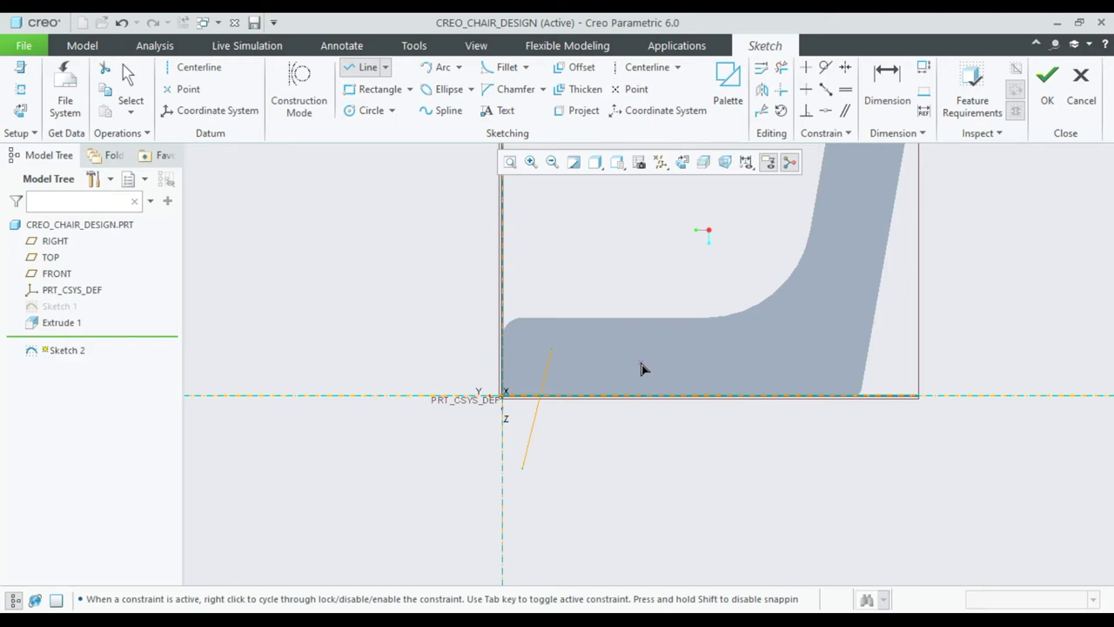
{"action": "scroll", "coordinate": [640, 367], "scroll_direction": "down", "scroll_amount": 1}
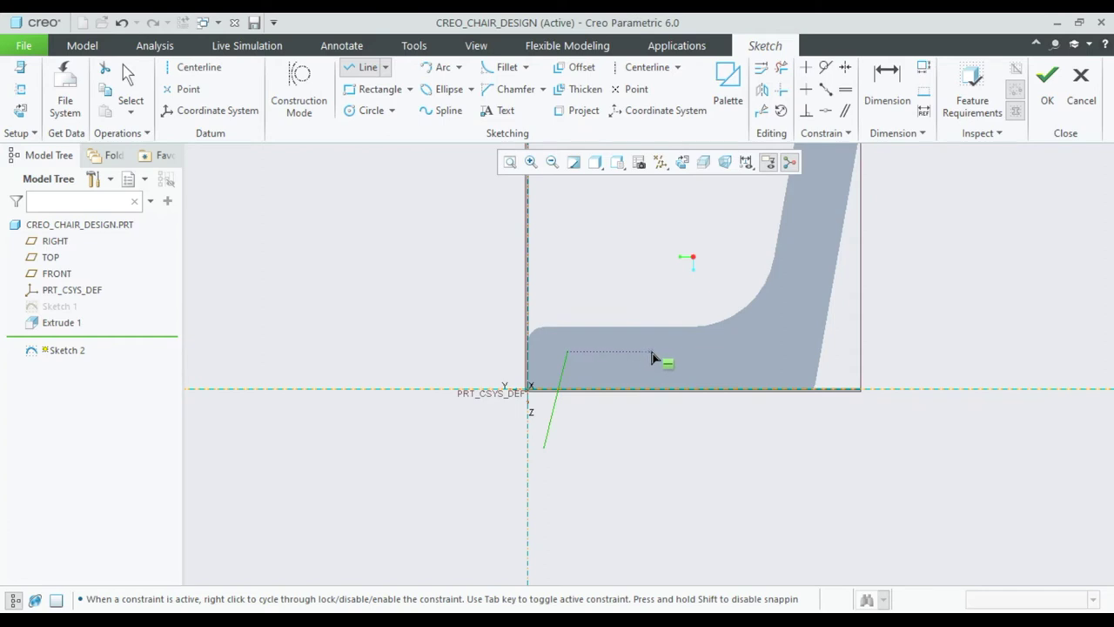
{"action": "middle_click", "coordinate": [621, 454]}
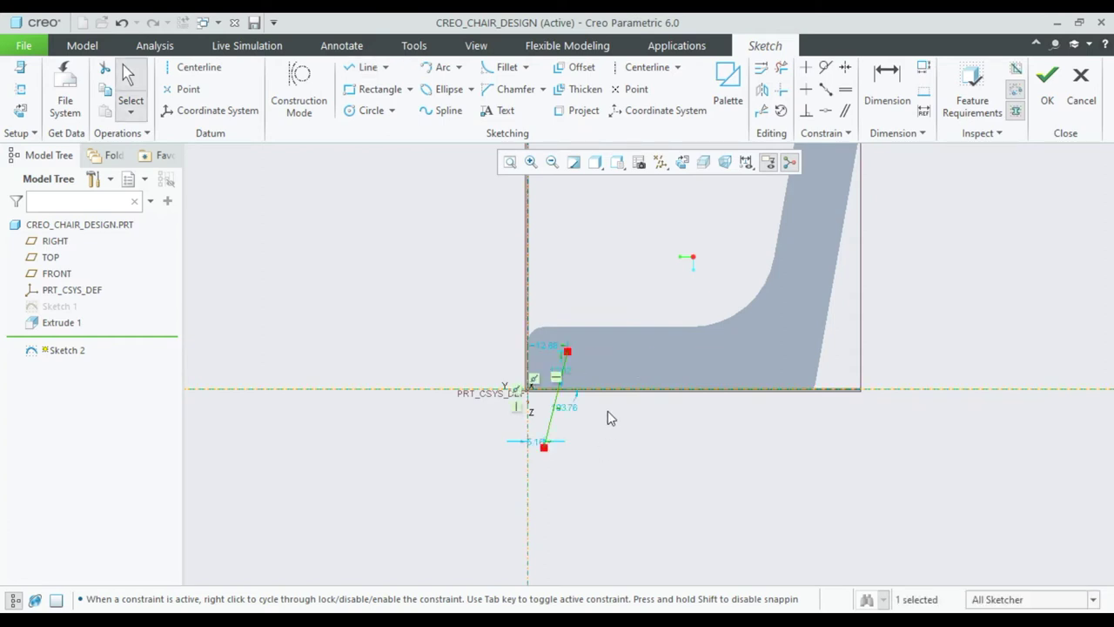
{"action": "scroll", "coordinate": [607, 411], "scroll_direction": "up", "scroll_amount": 1}
{"action": "scroll", "coordinate": [591, 402], "scroll_direction": "up", "scroll_amount": 1}
{"action": "scroll", "coordinate": [484, 484], "scroll_direction": "up", "scroll_amount": 1}
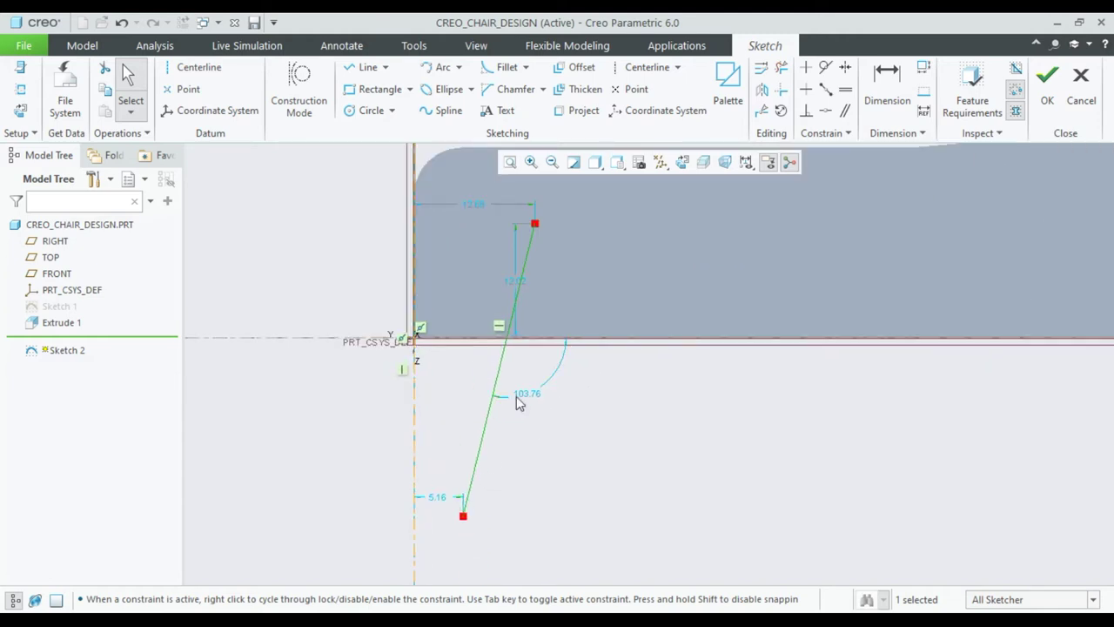
Dimension the leg line's endpoints 24 below and 16 above the base reference
{"action": "left_click", "coordinate": [887, 87]}
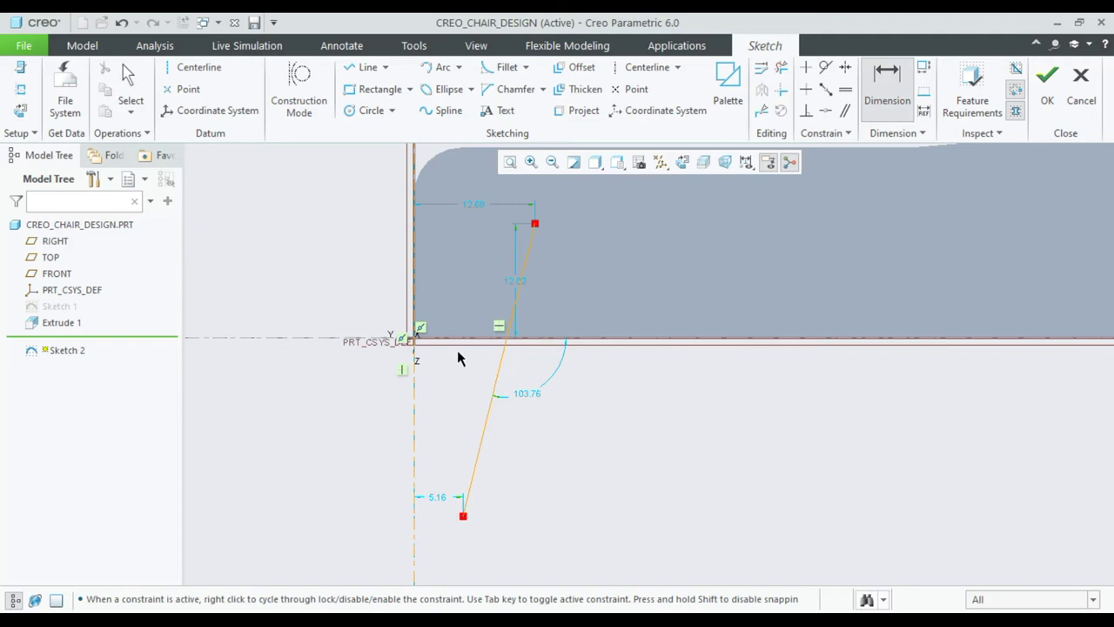
{"action": "left_click", "coordinate": [463, 517]}
{"action": "middle_click", "coordinate": [568, 455]}
{"action": "type", "text": "24"}
{"action": "key", "text": "Return"}
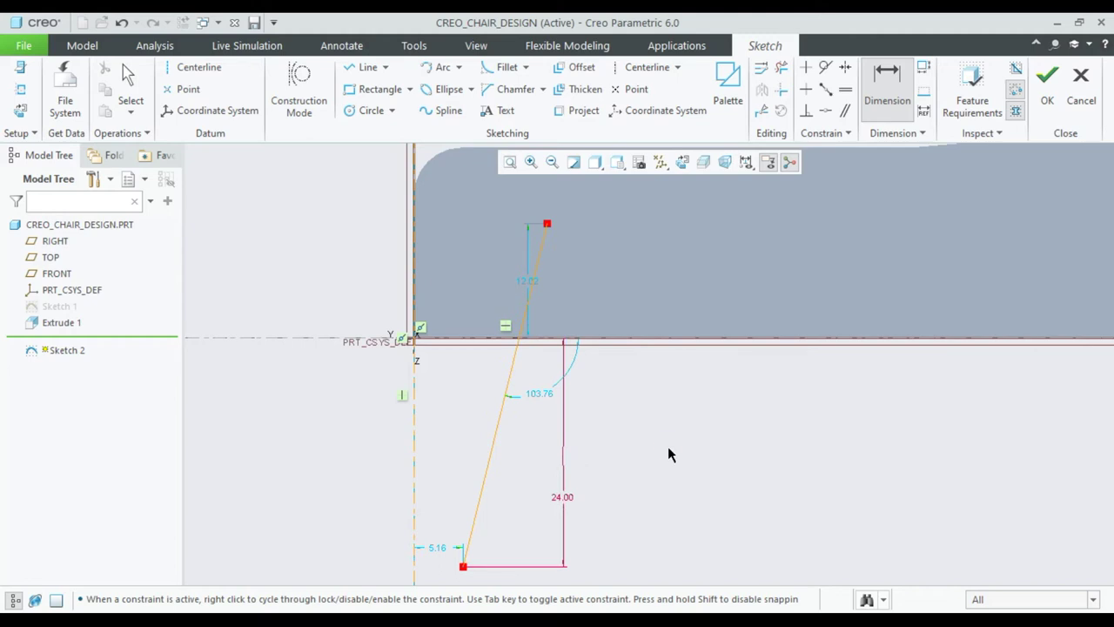
{"action": "left_click", "coordinate": [549, 230]}
{"action": "middle_click", "coordinate": [619, 264]}
{"action": "type", "text": "6"}
{"action": "type", "text": "1"}
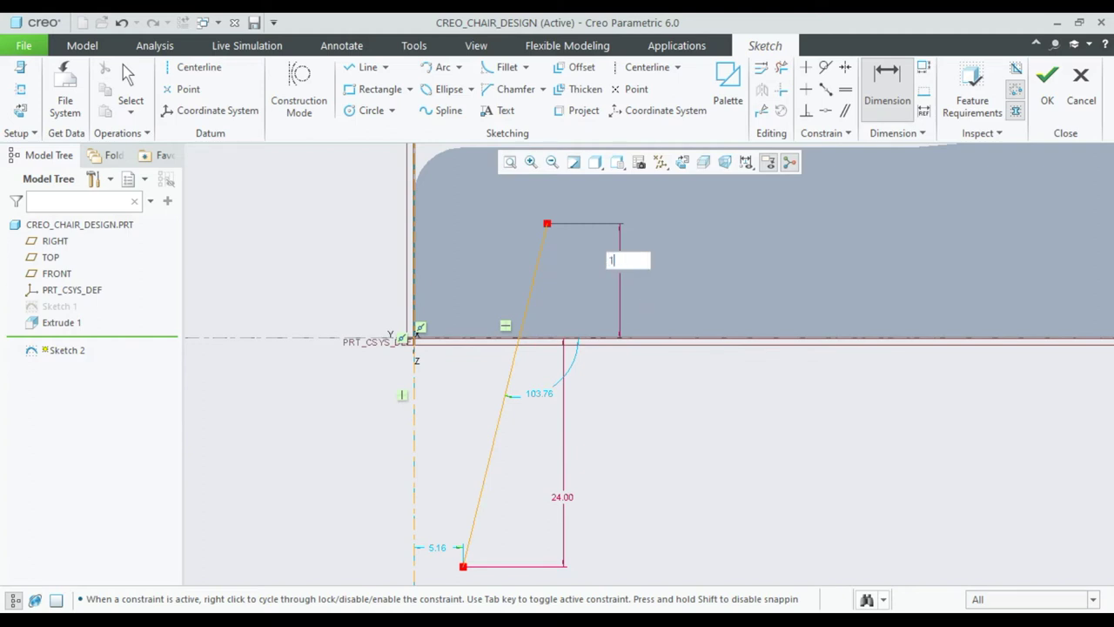
{"action": "key", "text": "Return"}
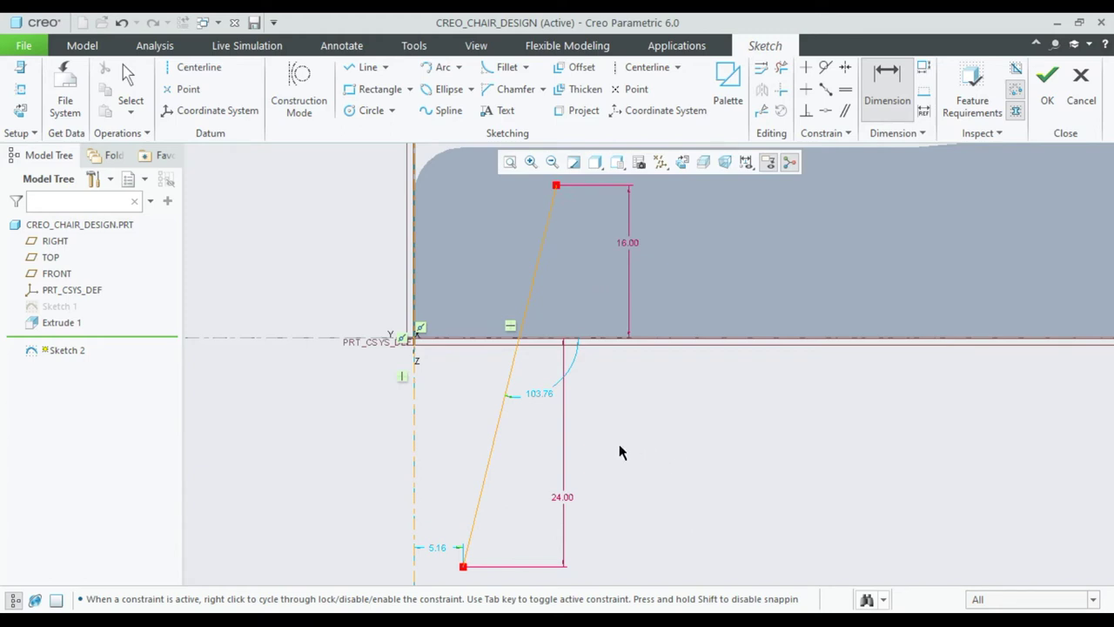
{"action": "scroll", "coordinate": [618, 451], "scroll_direction": "down", "scroll_amount": 4}
{"action": "scroll", "coordinate": [728, 455], "scroll_direction": "up", "scroll_amount": 1}
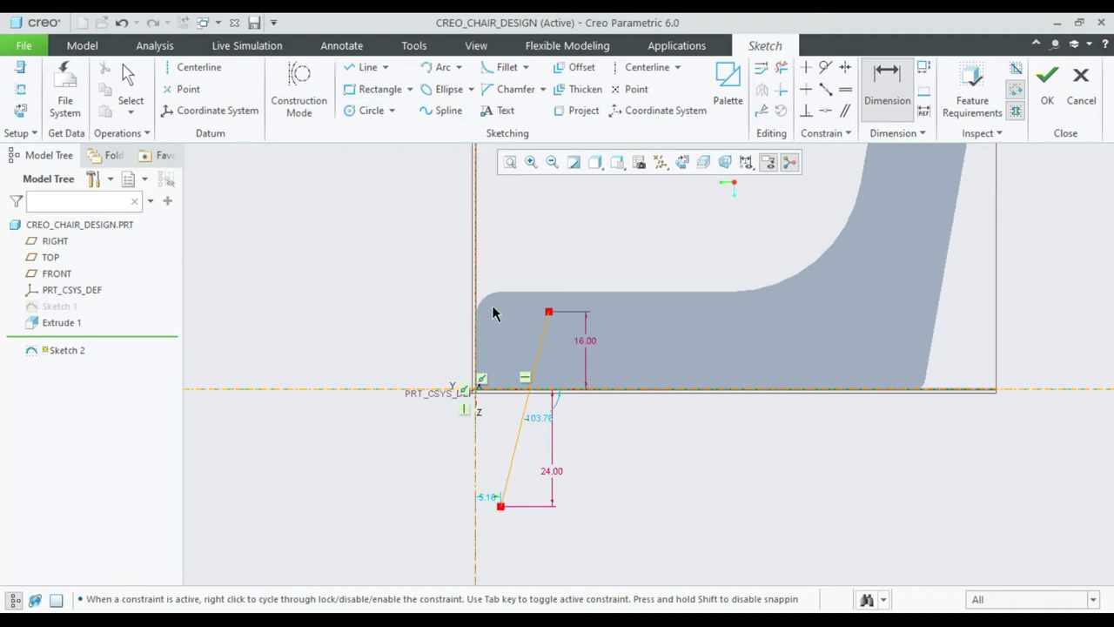
{"action": "scroll", "coordinate": [522, 278], "scroll_direction": "down", "scroll_amount": 3}
{"action": "scroll", "coordinate": [547, 259], "scroll_direction": "up", "scroll_amount": 1}
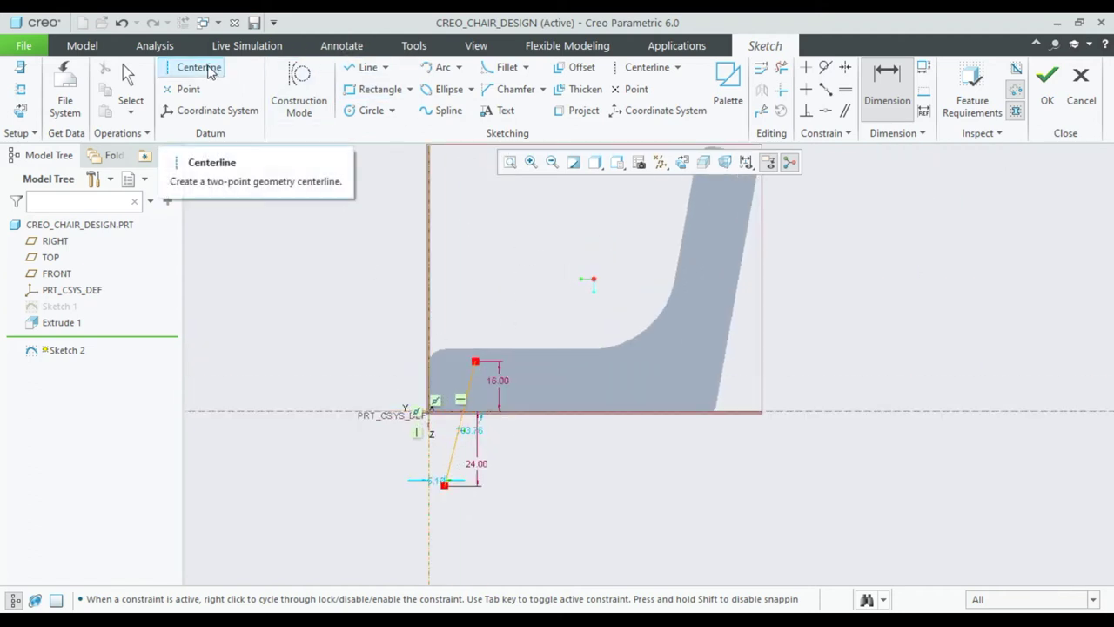
Draw a vertical centreline through the base midpoint and mirror the slanted leg line about it
{"action": "left_click", "coordinate": [207, 69]}
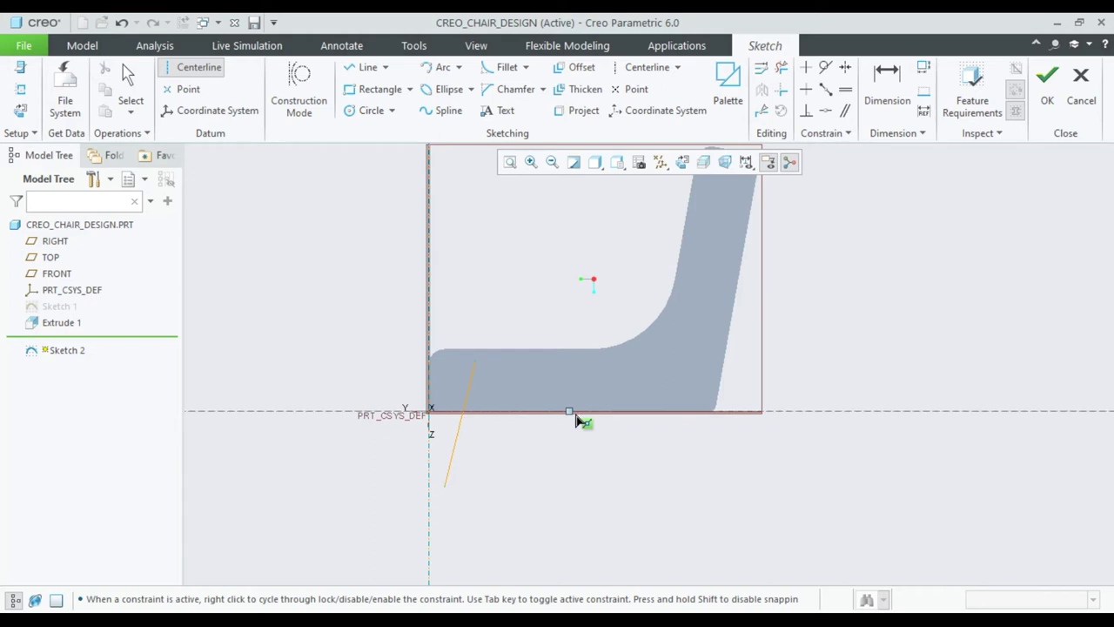
{"action": "middle_click", "coordinate": [607, 492]}
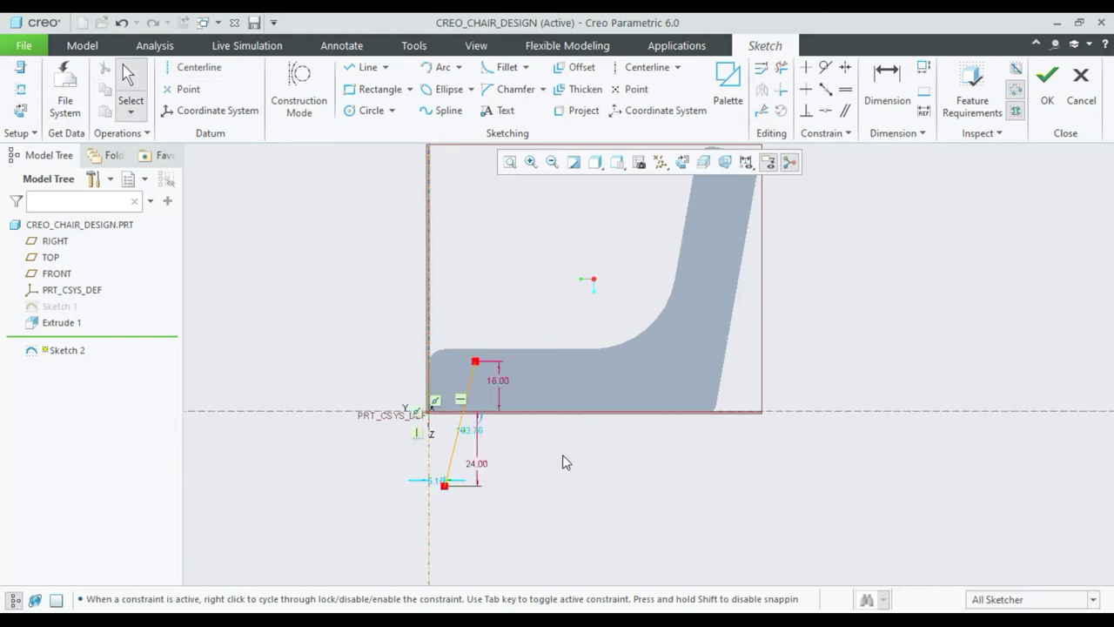
{"action": "left_click", "coordinate": [211, 67]}
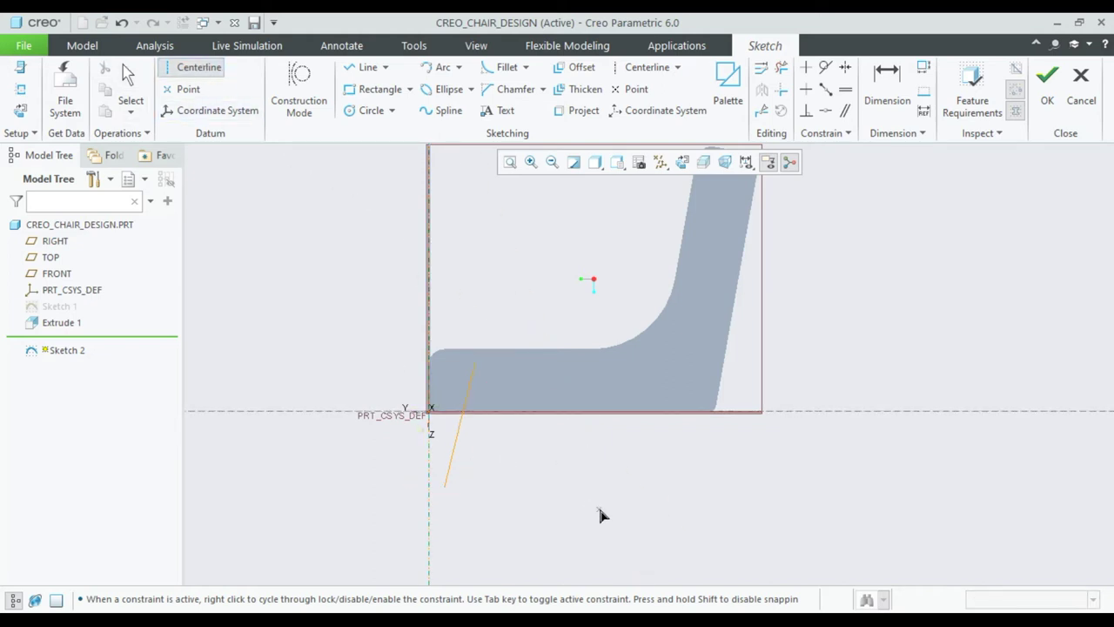
{"action": "left_click", "coordinate": [570, 411]}
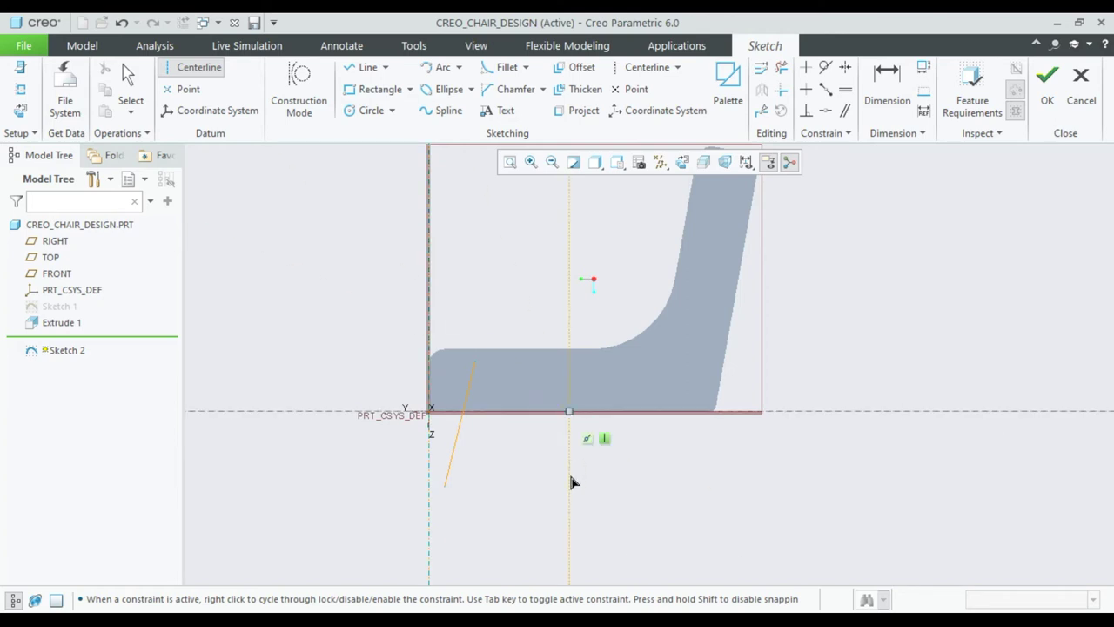
{"action": "left_click", "coordinate": [626, 490]}
{"action": "middle_click", "coordinate": [635, 494]}
{"action": "scroll", "coordinate": [659, 432], "scroll_direction": "down", "scroll_amount": 1}
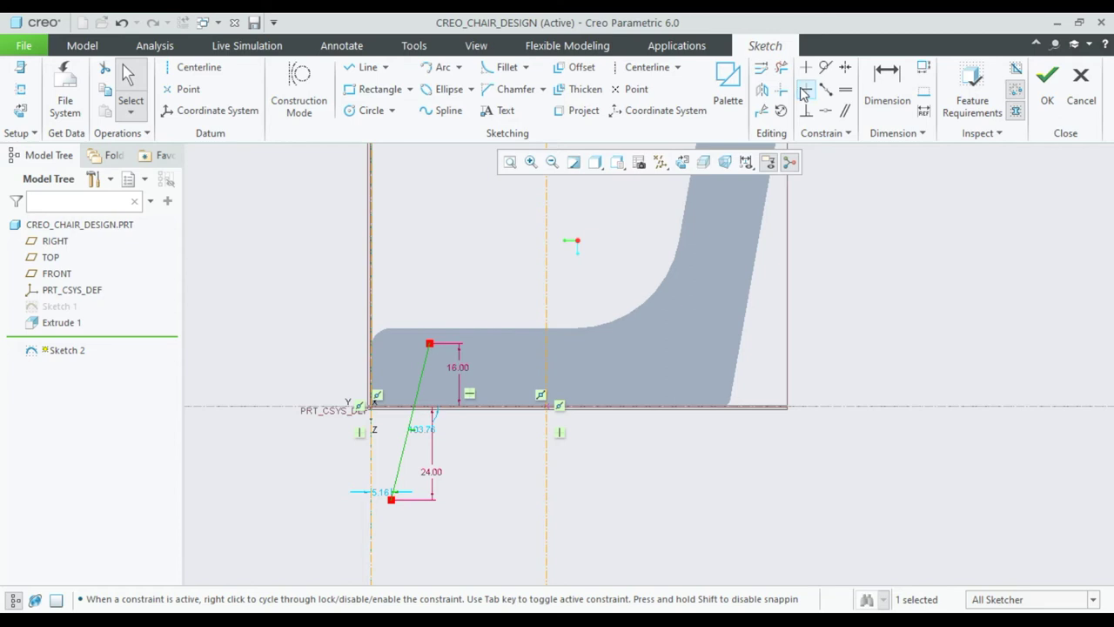
{"action": "left_click", "coordinate": [761, 92]}
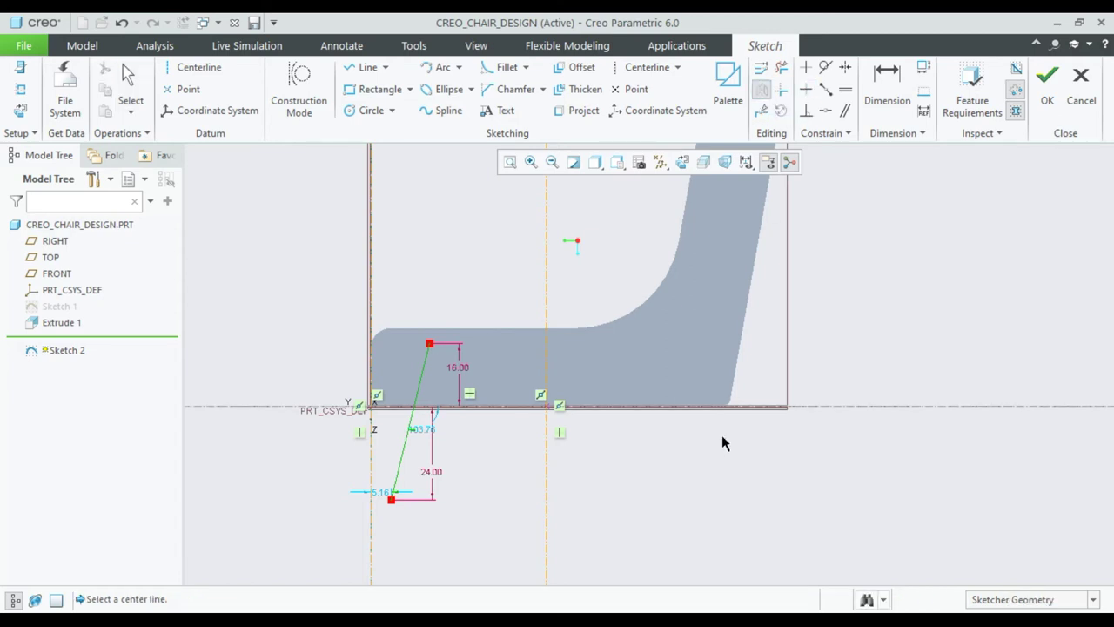
{"action": "left_click", "coordinate": [547, 466]}
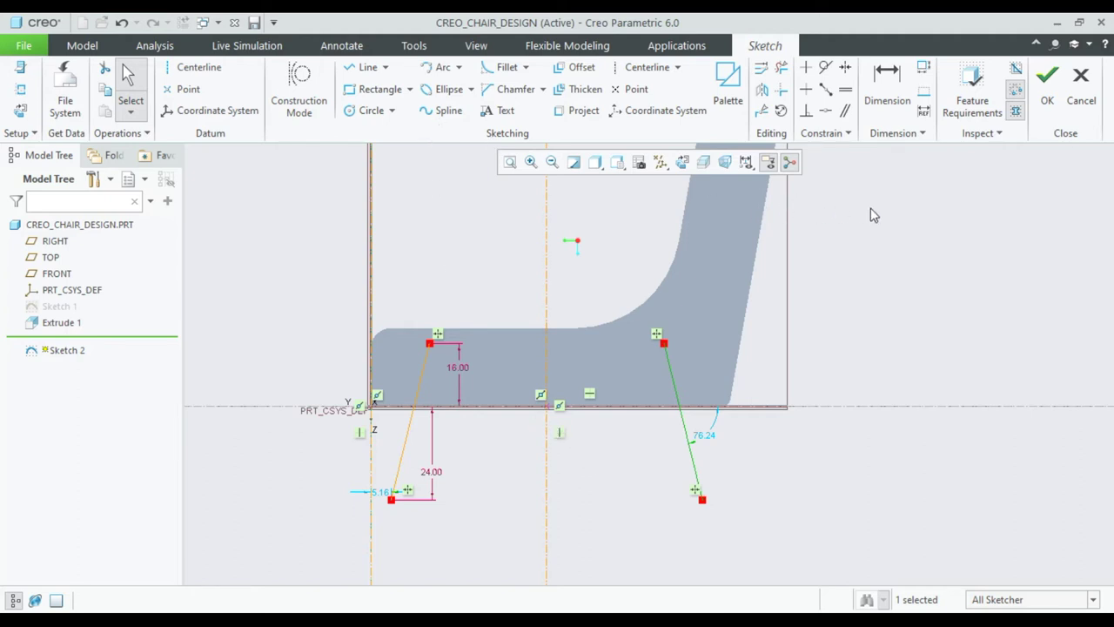
Dimension the distance between the two leg bottoms, entering 70 at first
{"action": "left_click", "coordinate": [885, 73]}
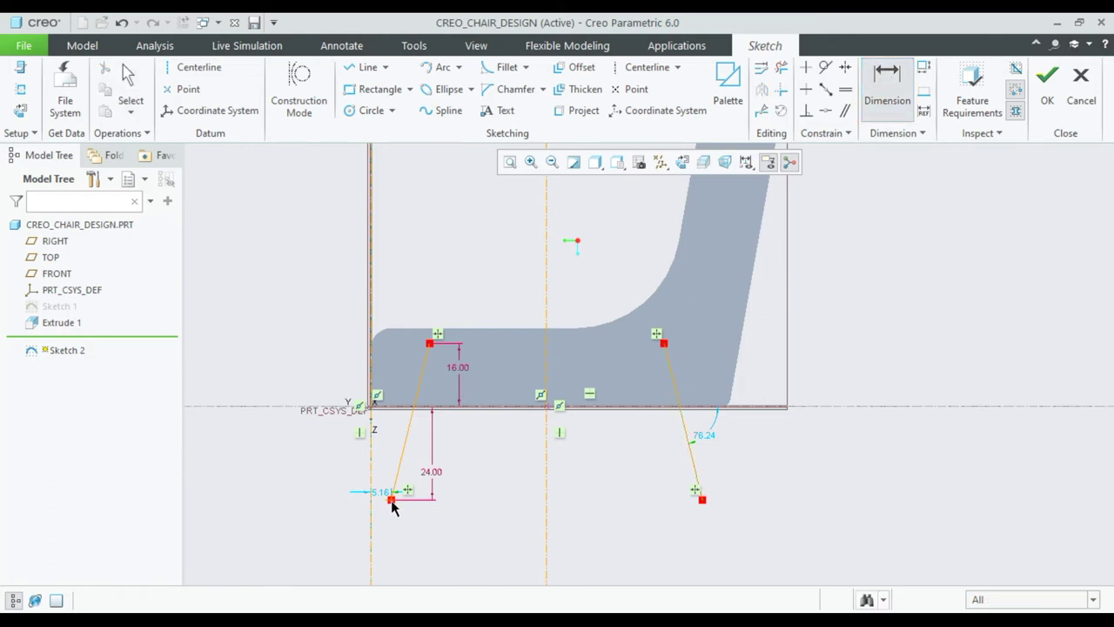
{"action": "left_click", "coordinate": [701, 501]}
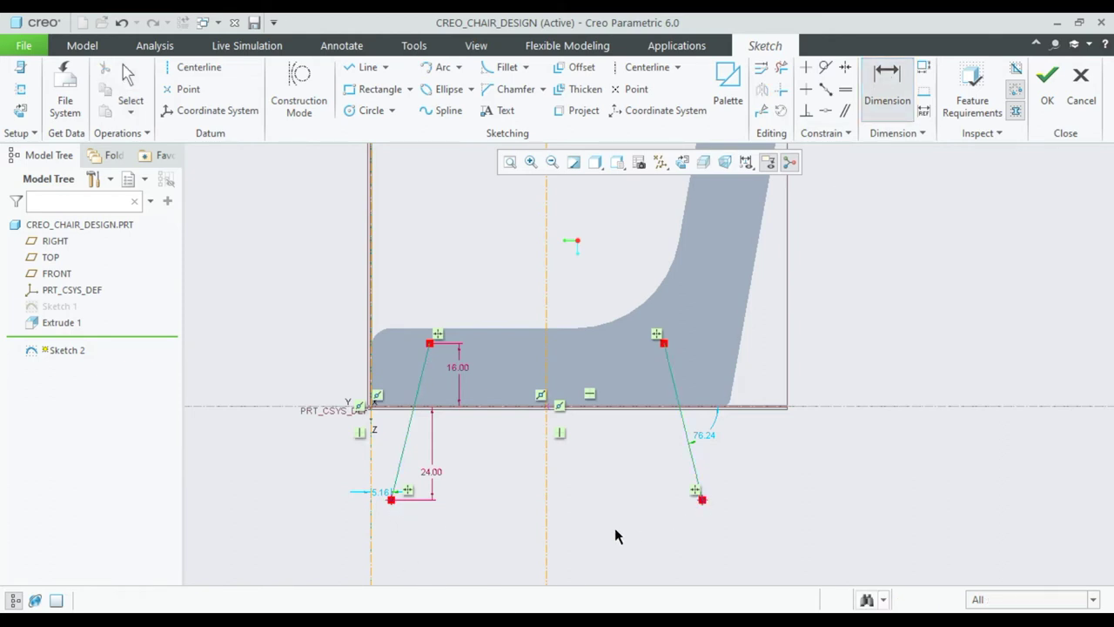
{"action": "middle_click", "coordinate": [616, 529]}
{"action": "type", "text": "70"}
{"action": "key", "text": "Return"}
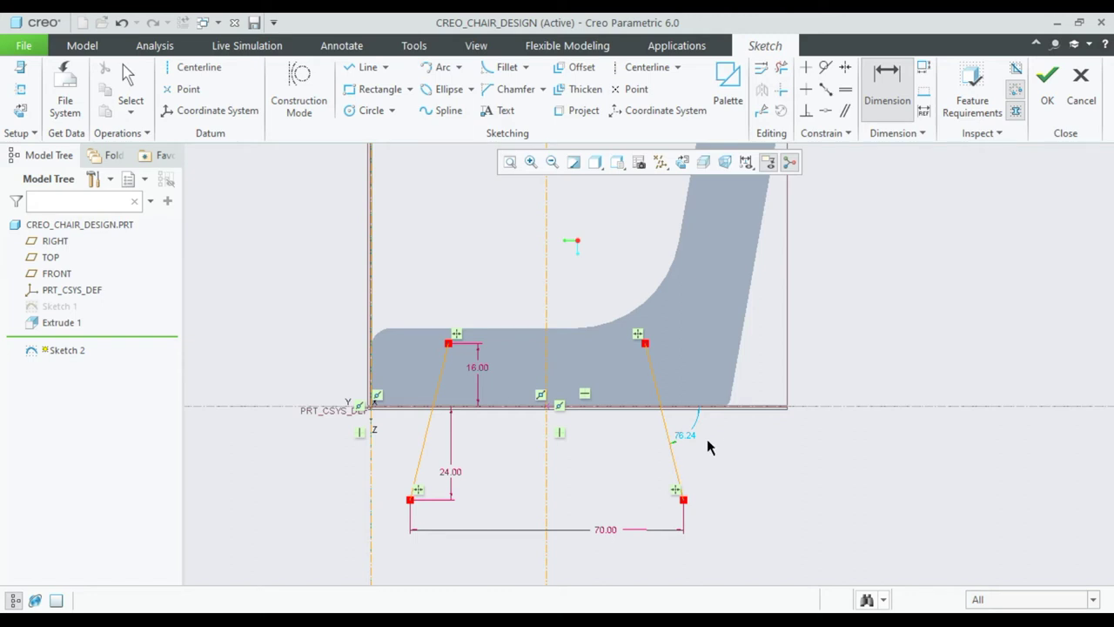
Change the leg-bottom spread dimension from 70 to 90
{"action": "left_click", "coordinate": [440, 67]}
{"action": "scroll", "coordinate": [462, 346], "scroll_direction": "down", "scroll_amount": 3}
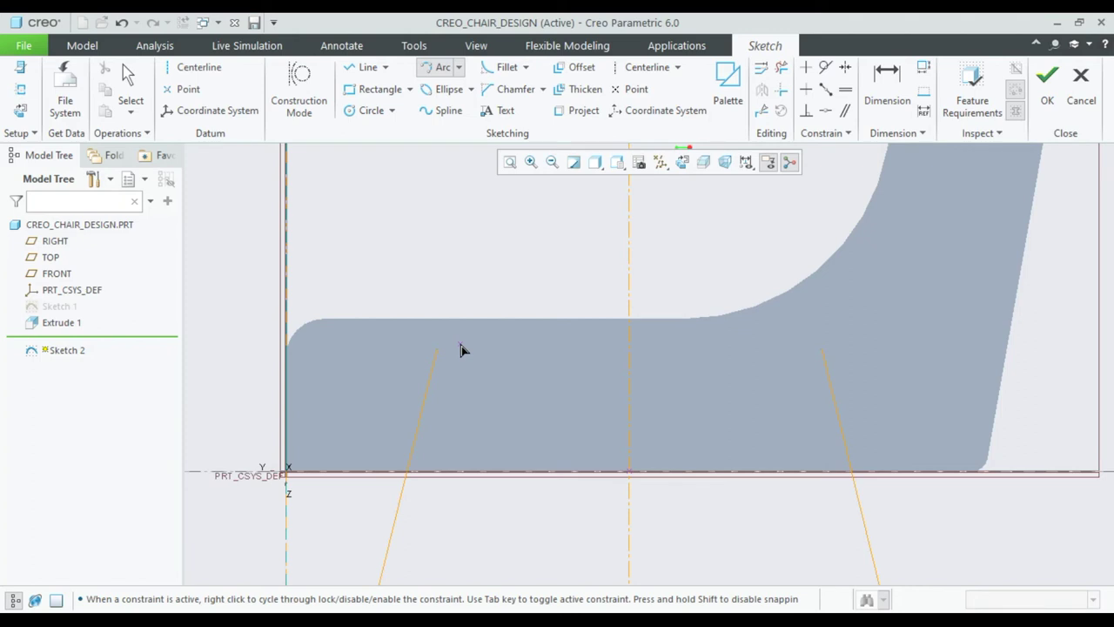
{"action": "middle_click", "coordinate": [679, 503]}
{"action": "scroll", "coordinate": [679, 496], "scroll_direction": "up", "scroll_amount": 6}
{"action": "scroll", "coordinate": [683, 539], "scroll_direction": "down", "scroll_amount": 4}
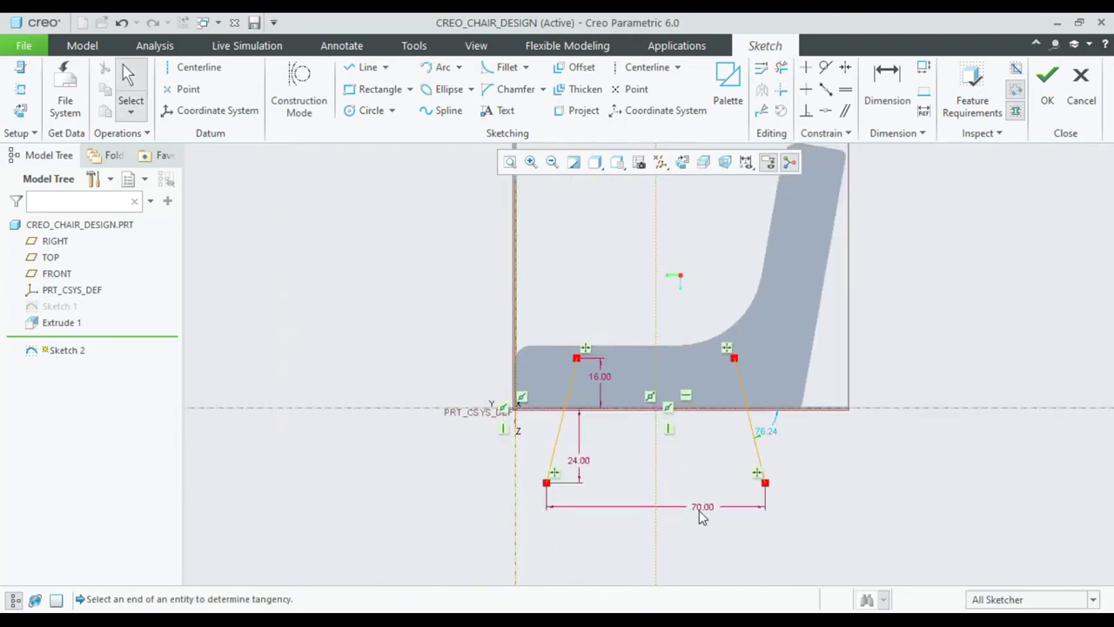
{"action": "double_click", "coordinate": [699, 510]}
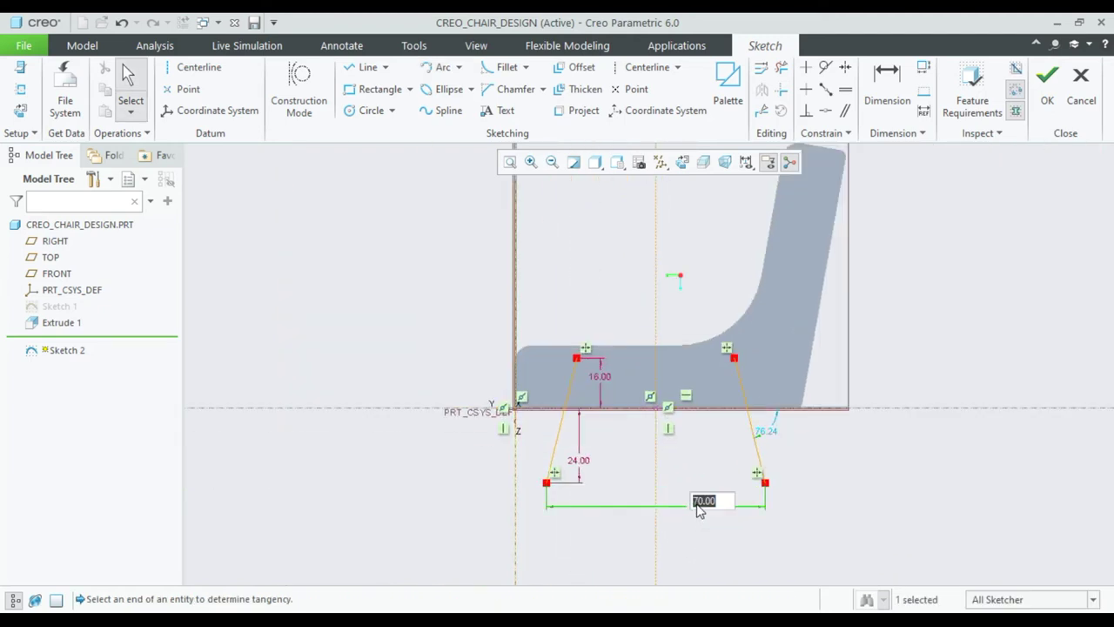
{"action": "type", "text": "90"}
{"action": "key", "text": "Return"}
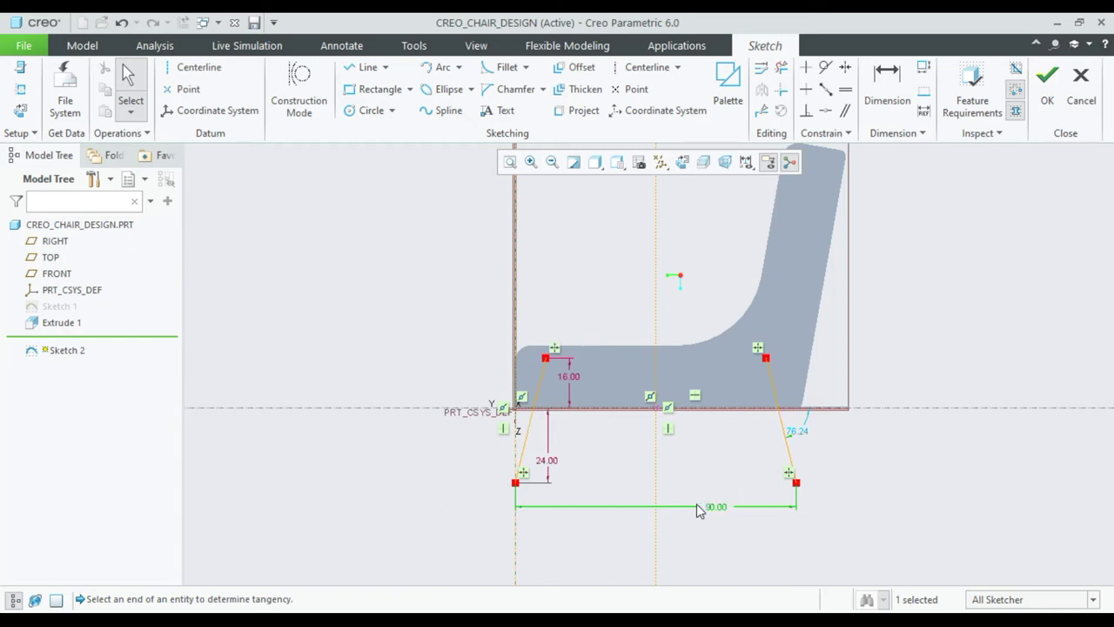
{"action": "left_click", "coordinate": [864, 468]}
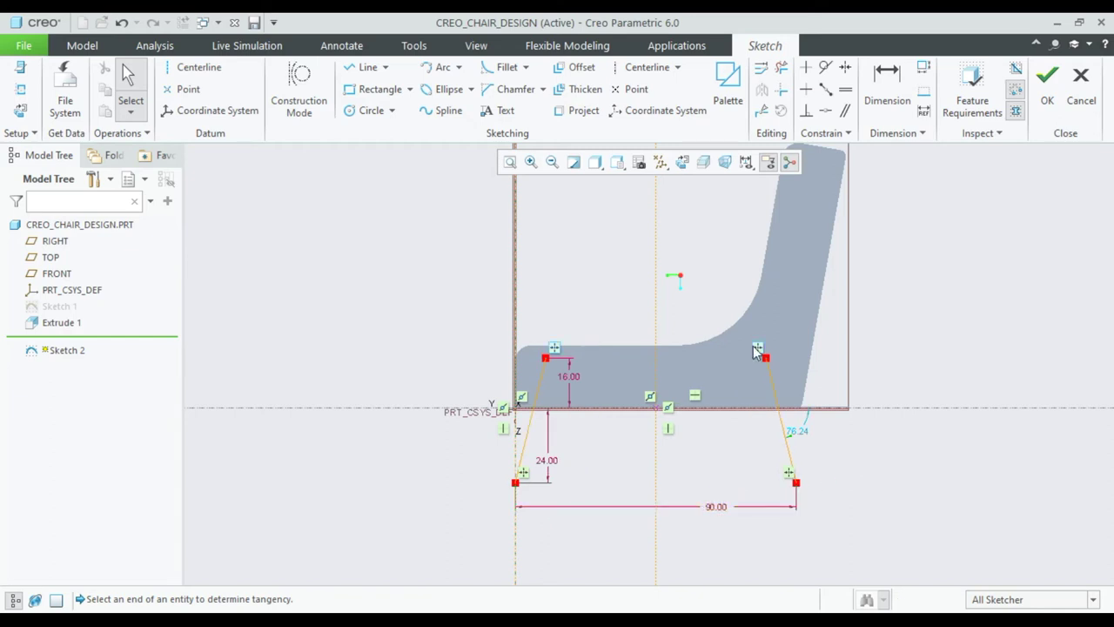
{"action": "scroll", "coordinate": [766, 351], "scroll_direction": "down", "scroll_amount": 1}
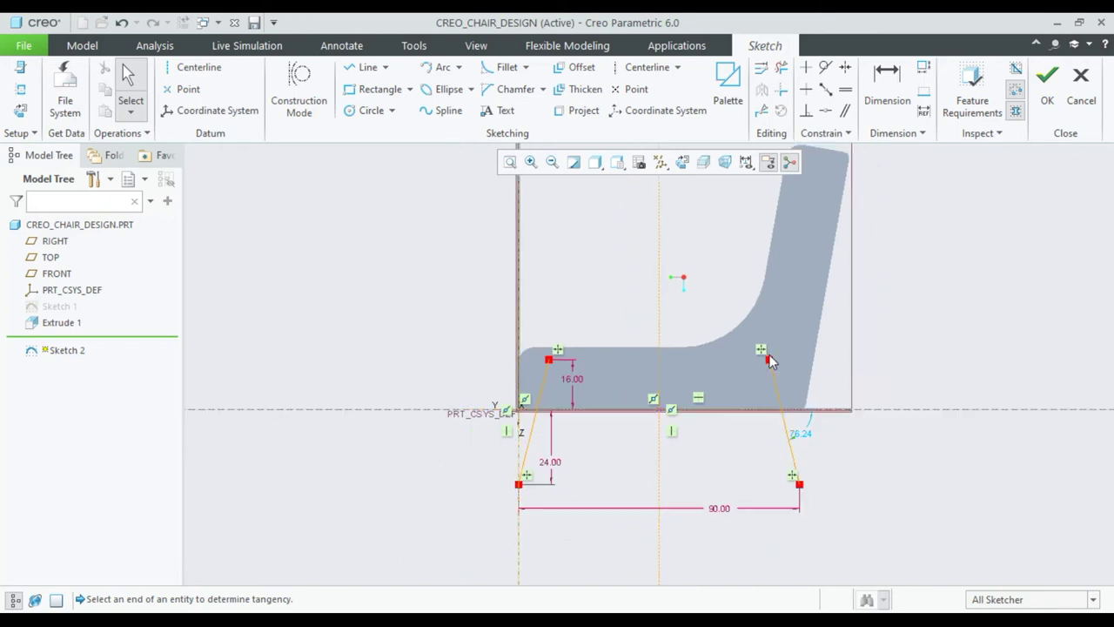
{"action": "left_click", "coordinate": [440, 76]}
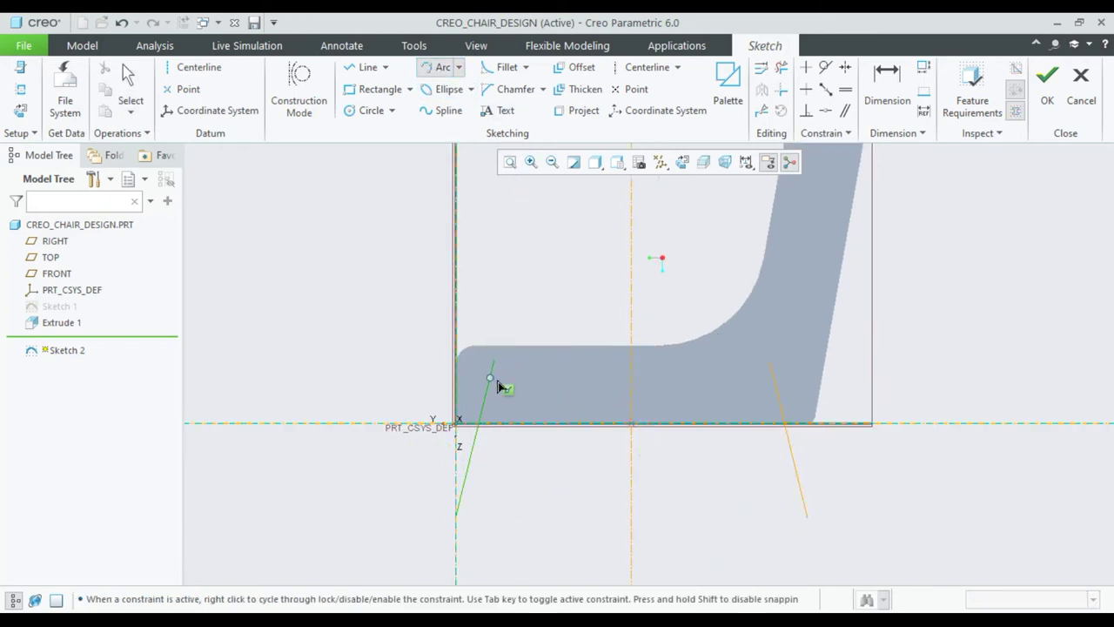
Draw an arc from the left leg's top to the right leg's top
{"action": "left_click", "coordinate": [494, 362]}
{"action": "left_click", "coordinate": [770, 362]}
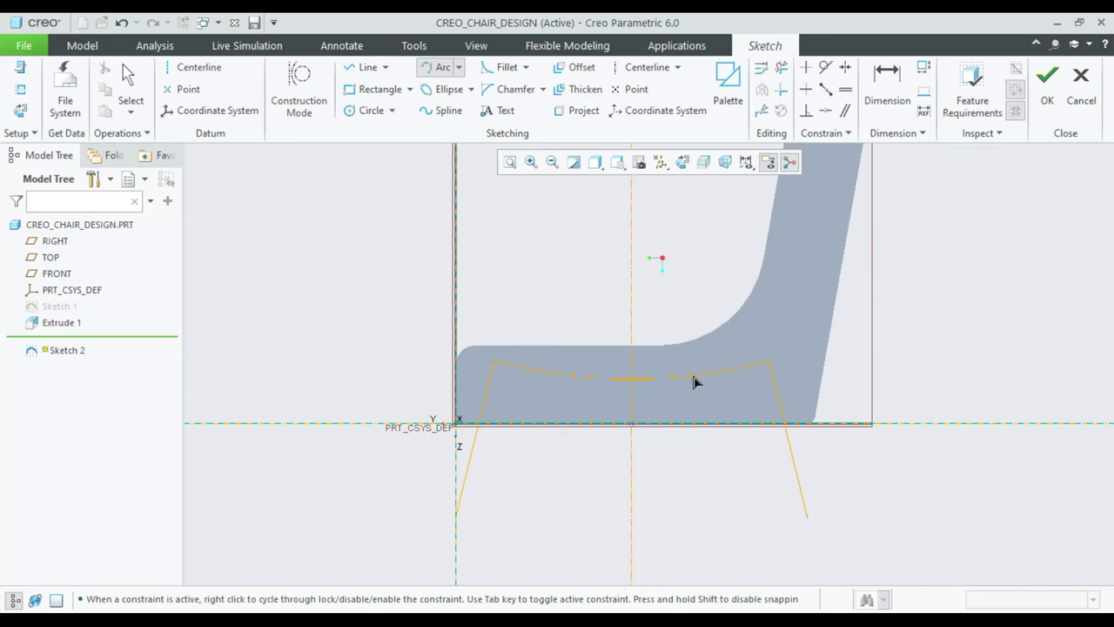
{"action": "middle_click", "coordinate": [1017, 348]}
{"action": "scroll", "coordinate": [580, 410], "scroll_direction": "up", "scroll_amount": 1}
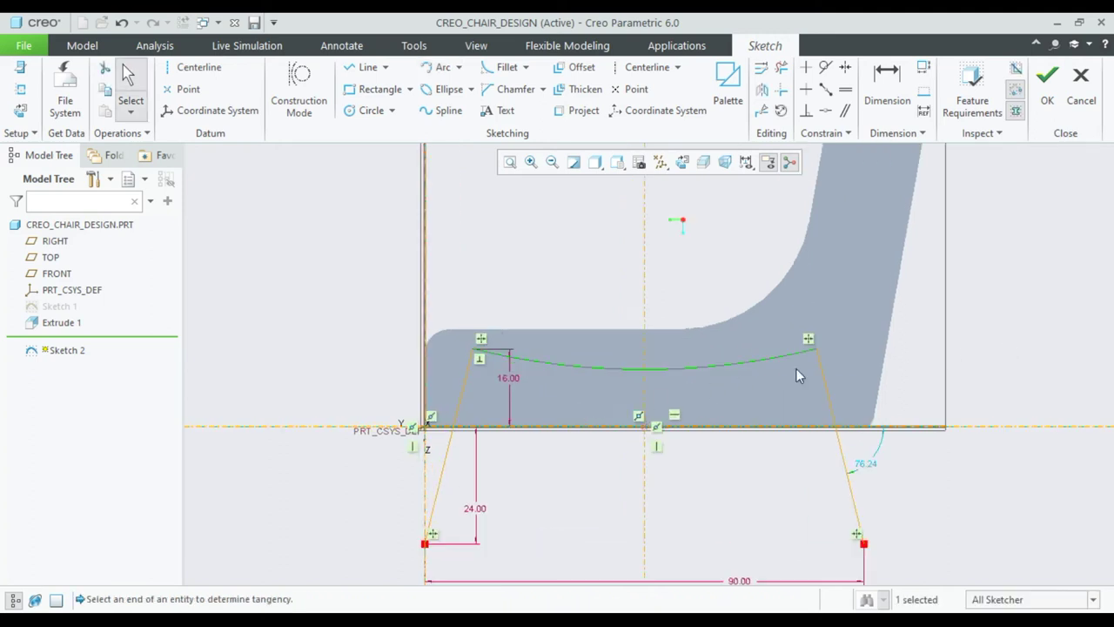
Dimension the seat arc's radius as 173
{"action": "left_click", "coordinate": [887, 91]}
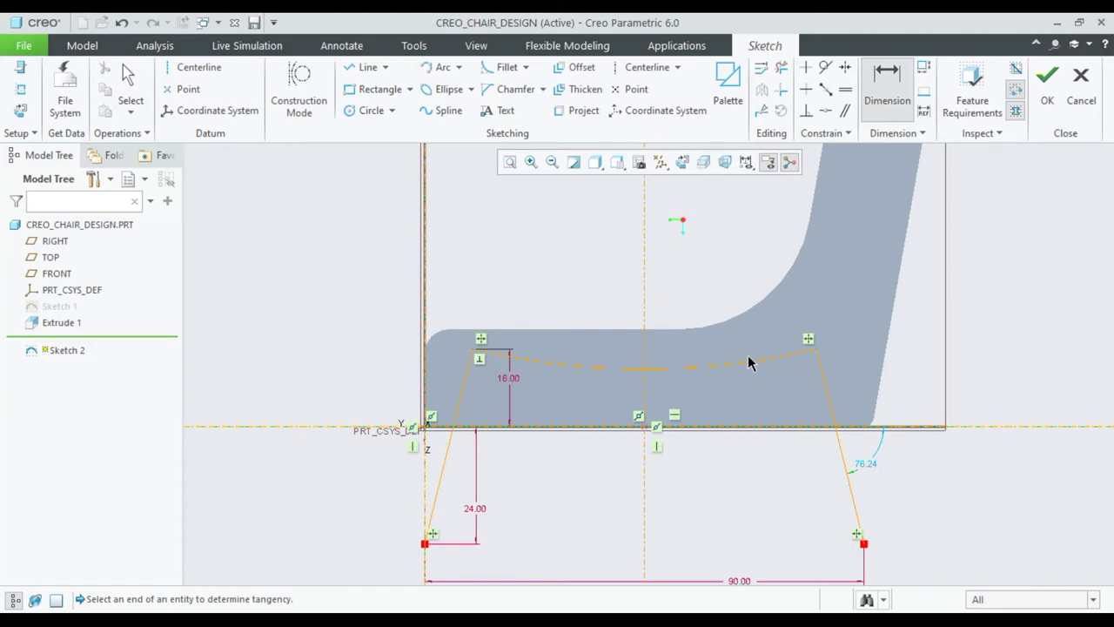
{"action": "left_click", "coordinate": [749, 363]}
{"action": "middle_click", "coordinate": [754, 388]}
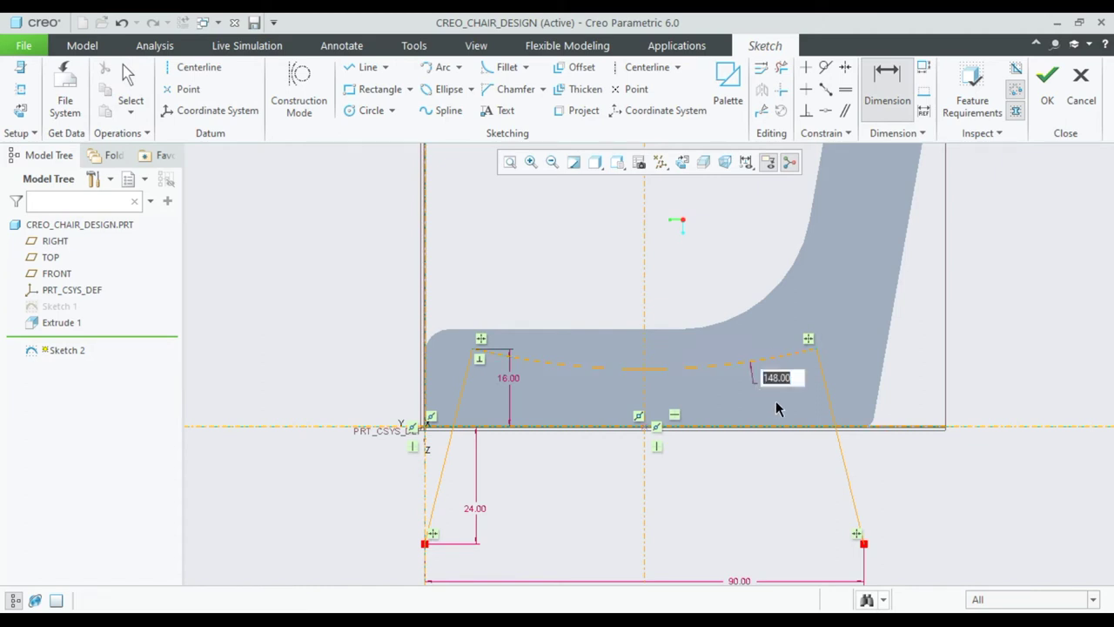
{"action": "type", "text": "173"}
{"action": "key", "text": "Return"}
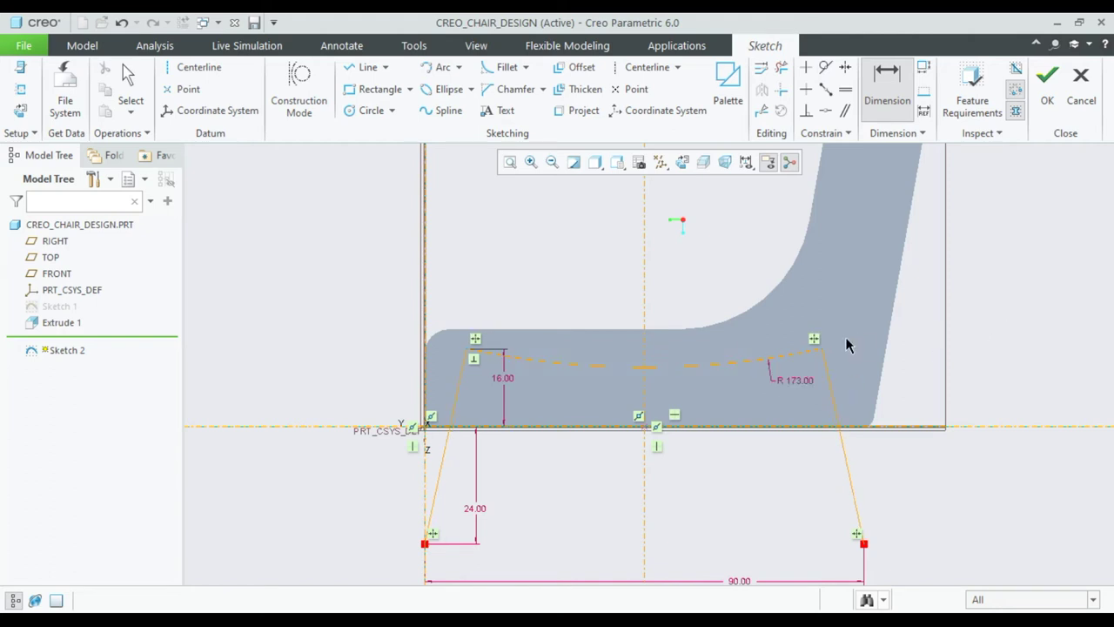
{"action": "scroll", "coordinate": [719, 377], "scroll_direction": "down", "scroll_amount": 1}
{"action": "scroll", "coordinate": [719, 392], "scroll_direction": "down", "scroll_amount": 1}
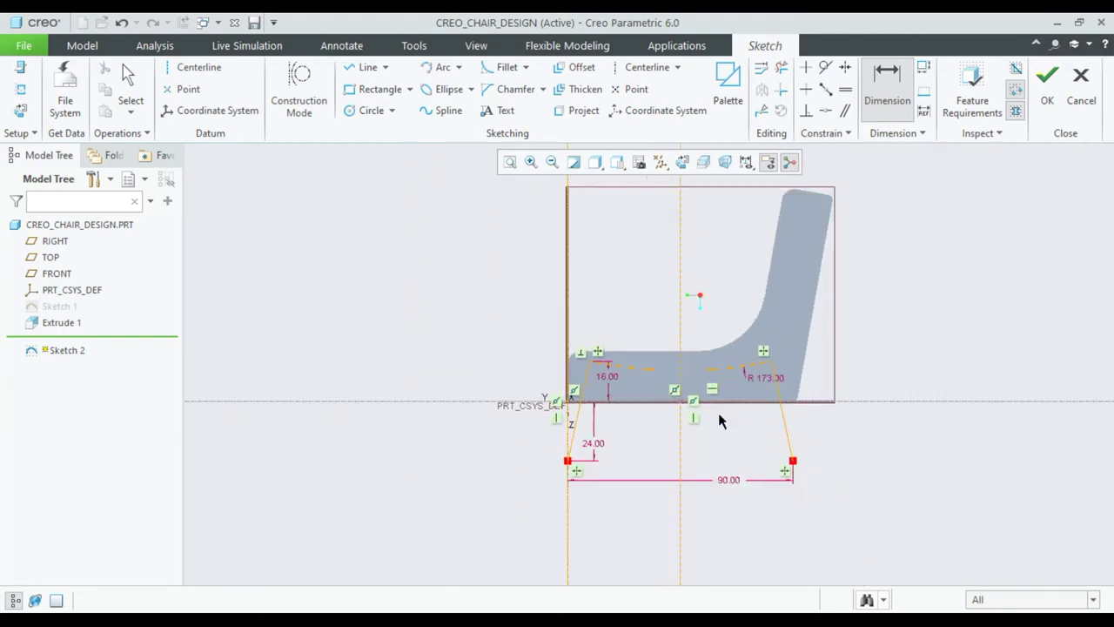
{"action": "scroll", "coordinate": [718, 419], "scroll_direction": "up", "scroll_amount": 1}
{"action": "scroll", "coordinate": [718, 419], "scroll_direction": "up", "scroll_amount": 1}
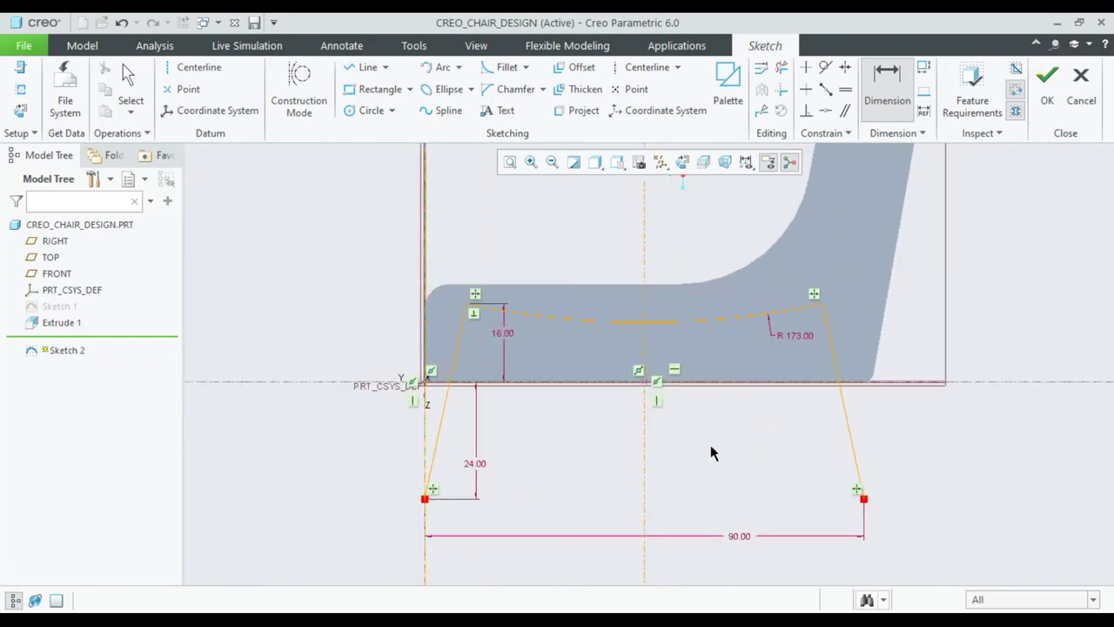
{"action": "middle_click", "coordinate": [711, 447]}
{"action": "scroll", "coordinate": [859, 293], "scroll_direction": "up", "scroll_amount": 1}
{"action": "scroll", "coordinate": [861, 265], "scroll_direction": "up", "scroll_amount": 1}
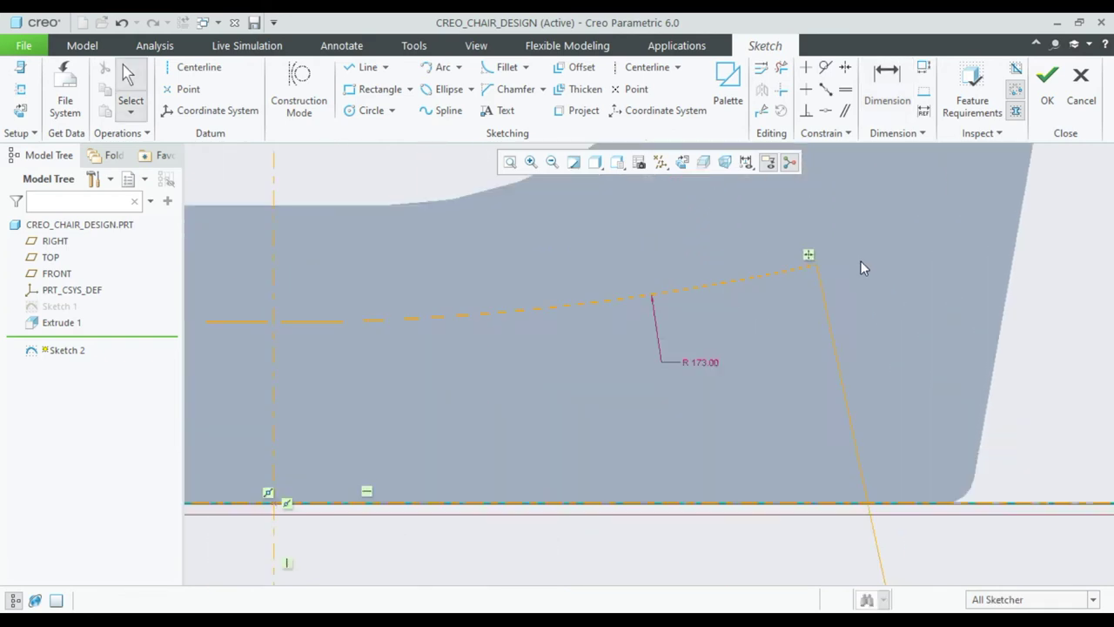
{"action": "scroll", "coordinate": [860, 262], "scroll_direction": "up", "scroll_amount": 1}
{"action": "scroll", "coordinate": [781, 274], "scroll_direction": "down", "scroll_amount": 1}
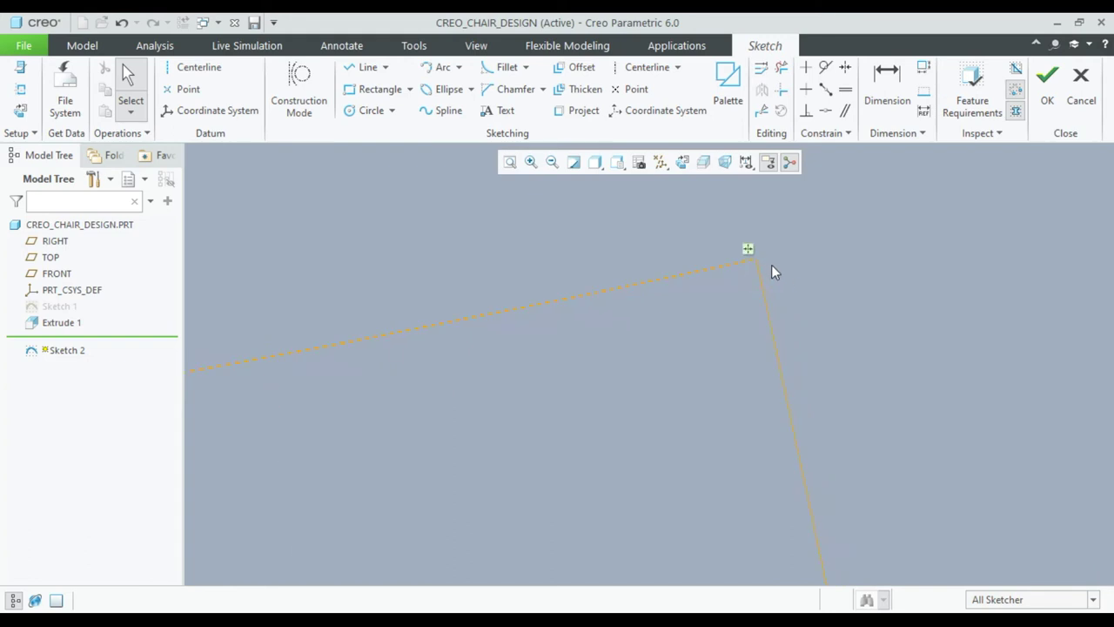
{"action": "scroll", "coordinate": [769, 265], "scroll_direction": "down", "scroll_amount": 1}
{"action": "scroll", "coordinate": [769, 261], "scroll_direction": "down", "scroll_amount": 3}
{"action": "scroll", "coordinate": [665, 269], "scroll_direction": "up", "scroll_amount": 1}
{"action": "scroll", "coordinate": [641, 282], "scroll_direction": "up", "scroll_amount": 1}
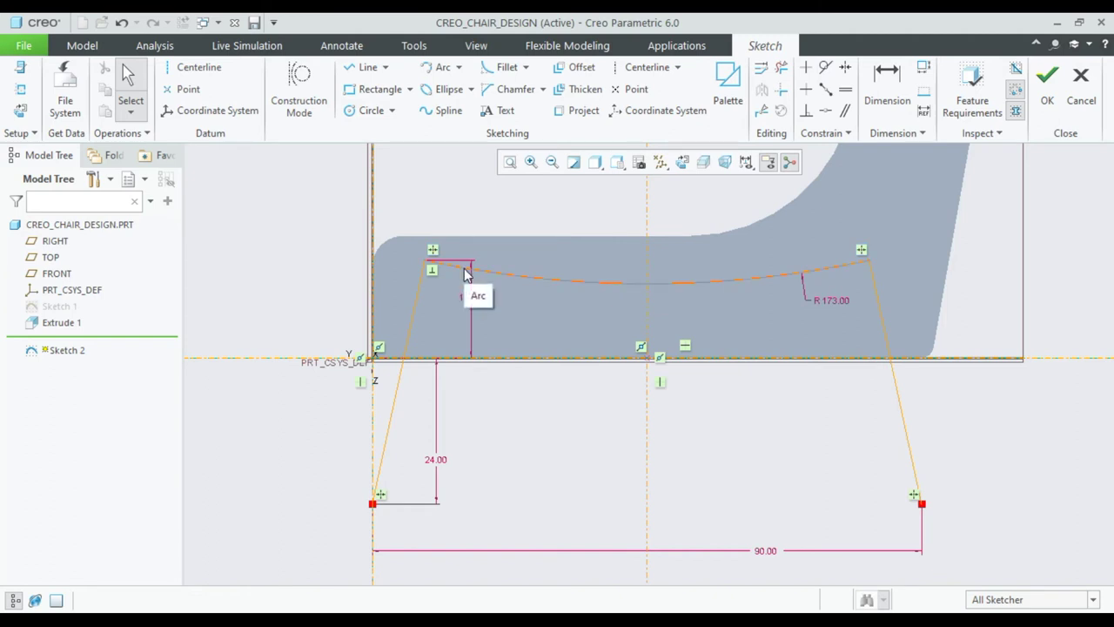
Draw an inner slanted leg line from near the left foot up into the seat
{"action": "left_click", "coordinate": [366, 68]}
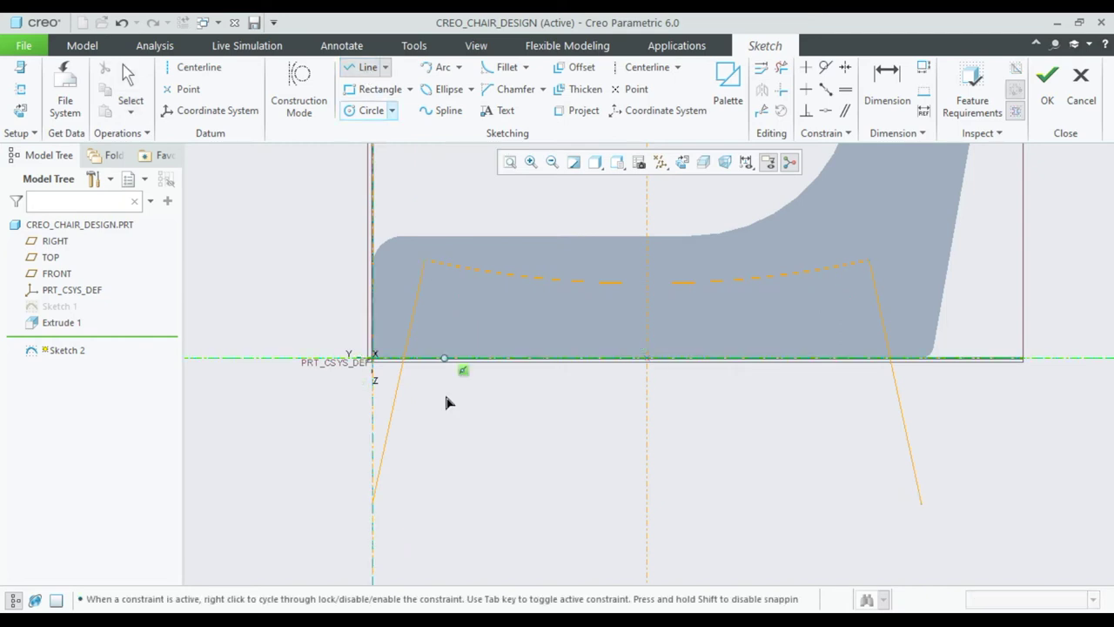
{"action": "left_click", "coordinate": [429, 504]}
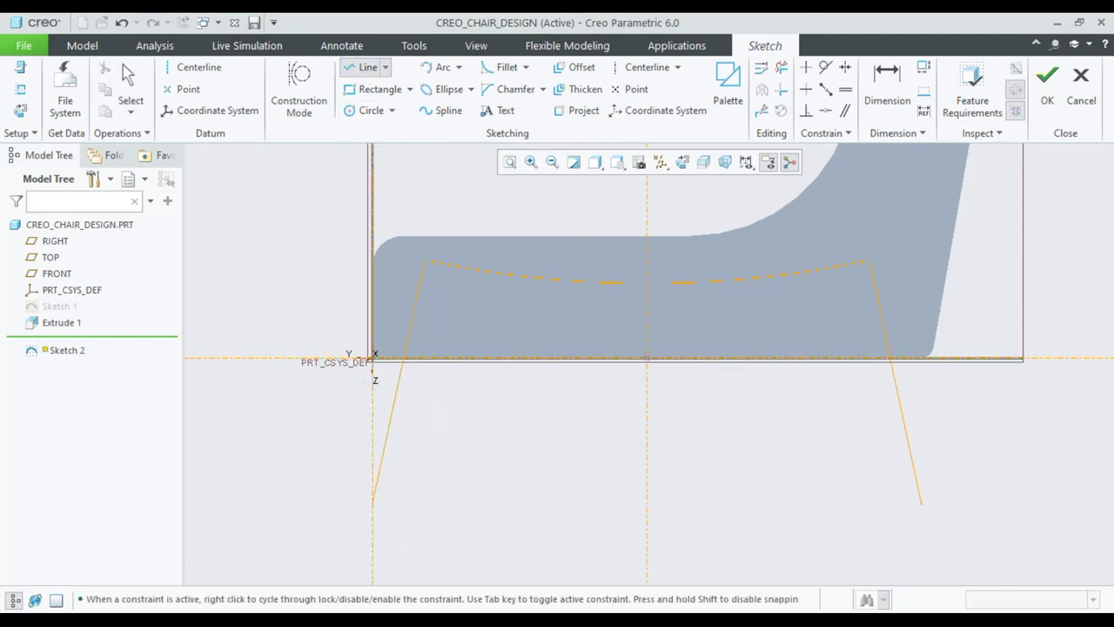
{"action": "left_click", "coordinate": [468, 328]}
{"action": "middle_click", "coordinate": [469, 327]}
{"action": "middle_click", "coordinate": [601, 427]}
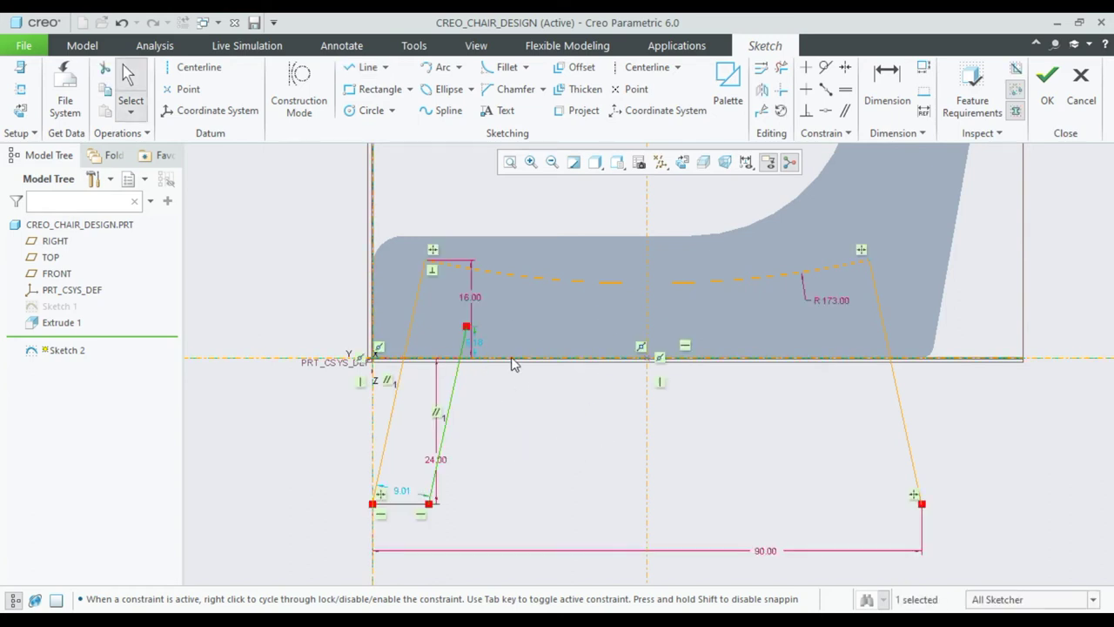
Dimension the inner leg line 35 from the vertical centreline
{"action": "left_click", "coordinate": [881, 100]}
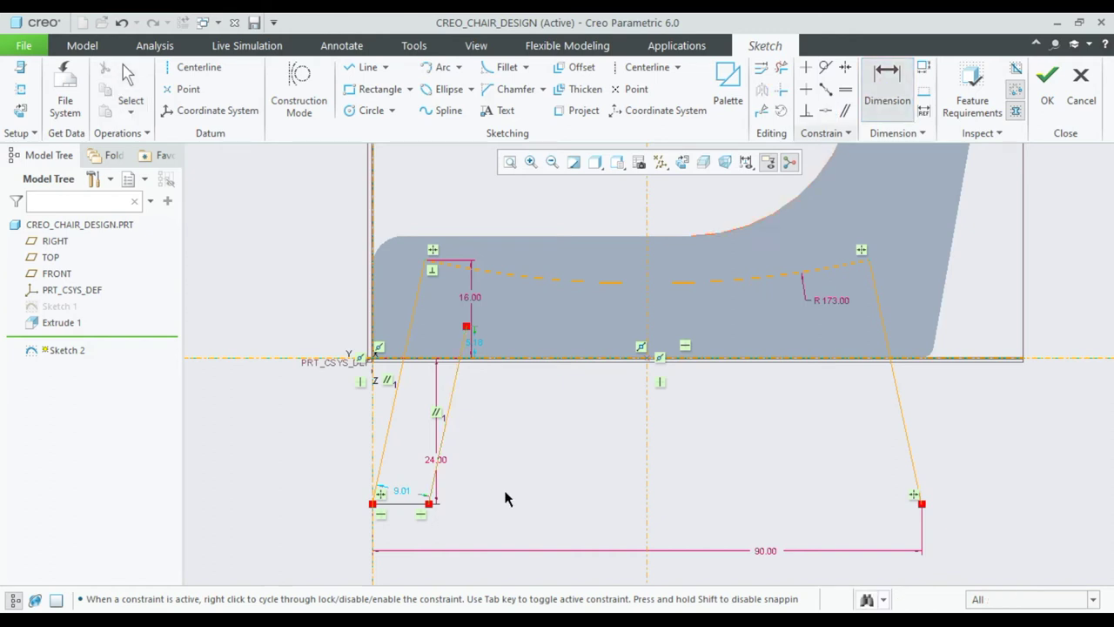
{"action": "left_click", "coordinate": [430, 498]}
{"action": "left_click", "coordinate": [645, 491]}
{"action": "middle_click", "coordinate": [585, 474]}
{"action": "type", "text": "35"}
{"action": "key", "text": "Return"}
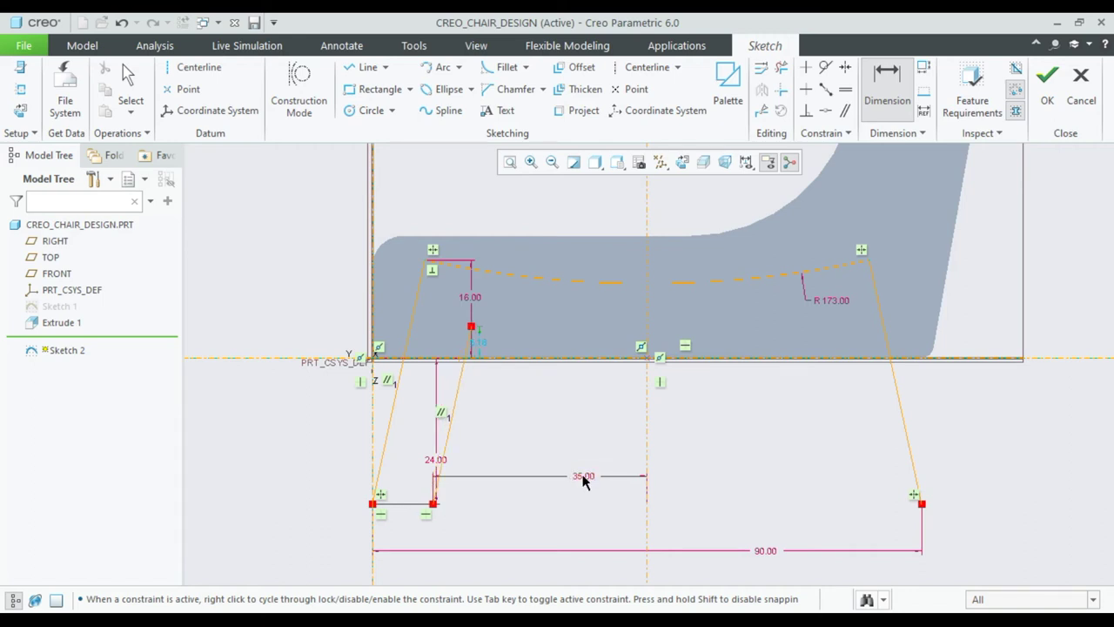
{"action": "middle_click", "coordinate": [583, 398]}
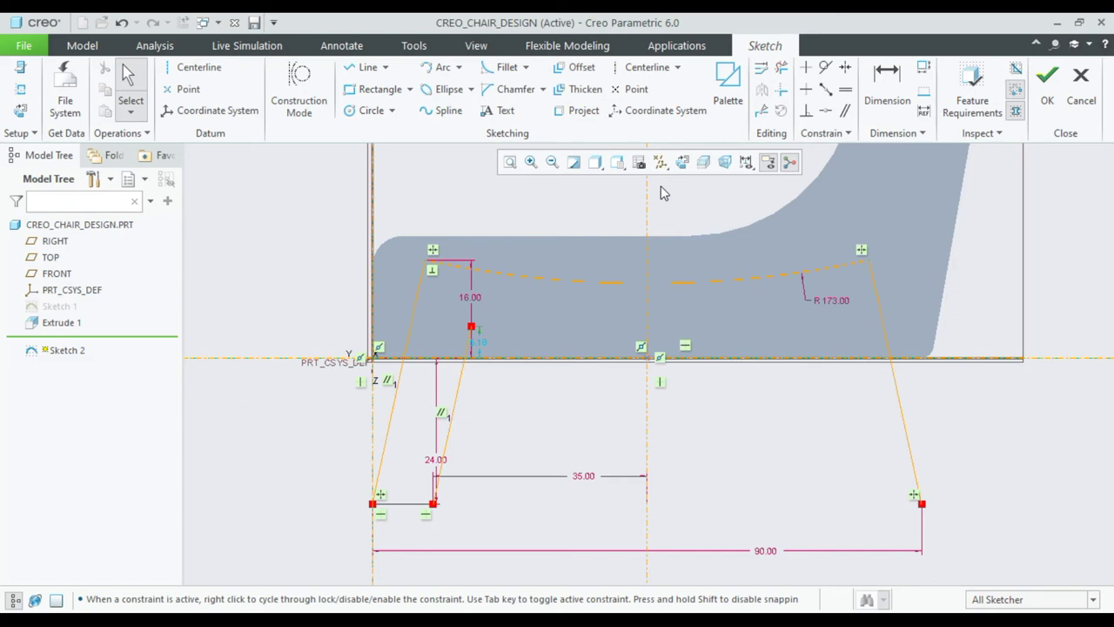
Add a foot line joining the left leg bottoms, then mirror it and the inner line across the centreline
{"action": "left_click", "coordinate": [365, 67]}
{"action": "left_click", "coordinate": [373, 503]}
{"action": "left_click", "coordinate": [434, 503]}
{"action": "middle_click", "coordinate": [530, 486]}
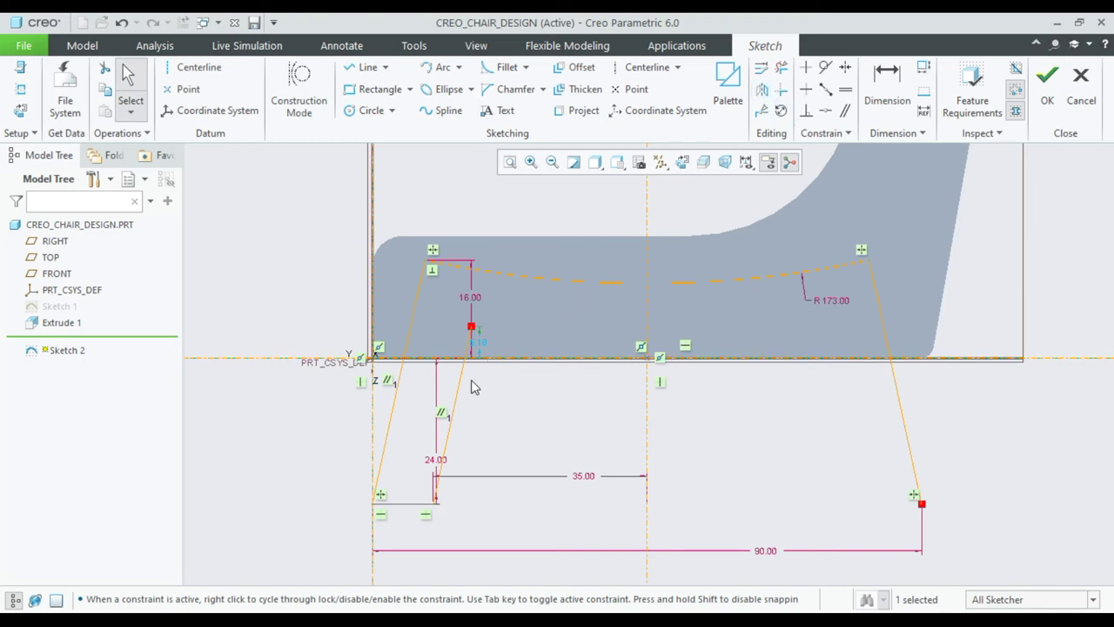
{"action": "left_click", "coordinate": [452, 417]}
{"action": "left_click", "coordinate": [383, 516], "text": "ctrl"}
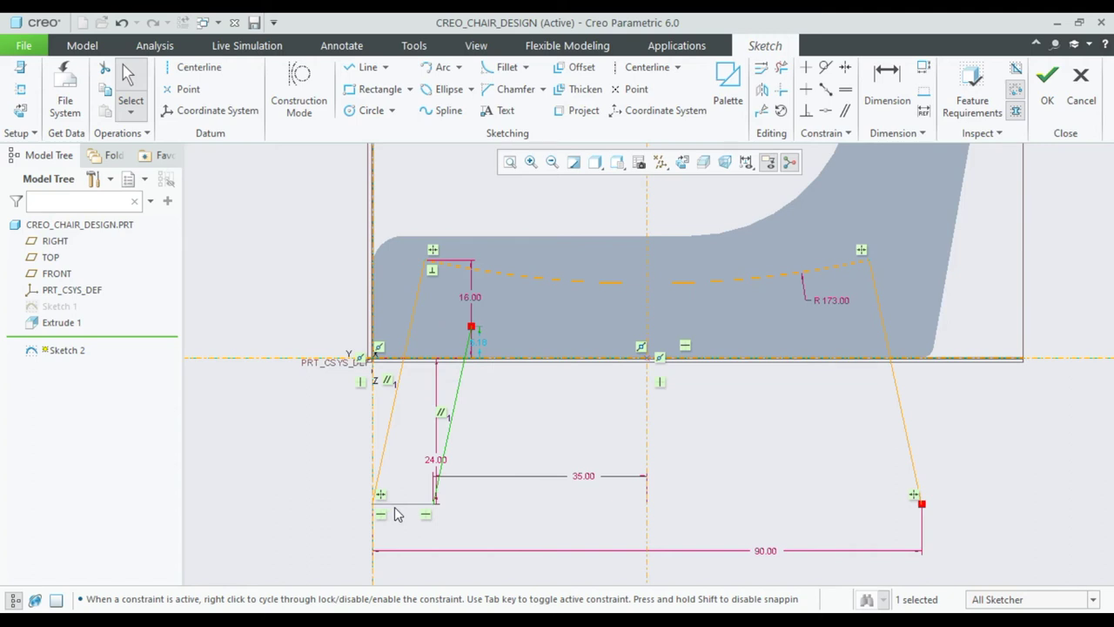
{"action": "left_click", "coordinate": [759, 94]}
{"action": "left_click", "coordinate": [645, 435]}
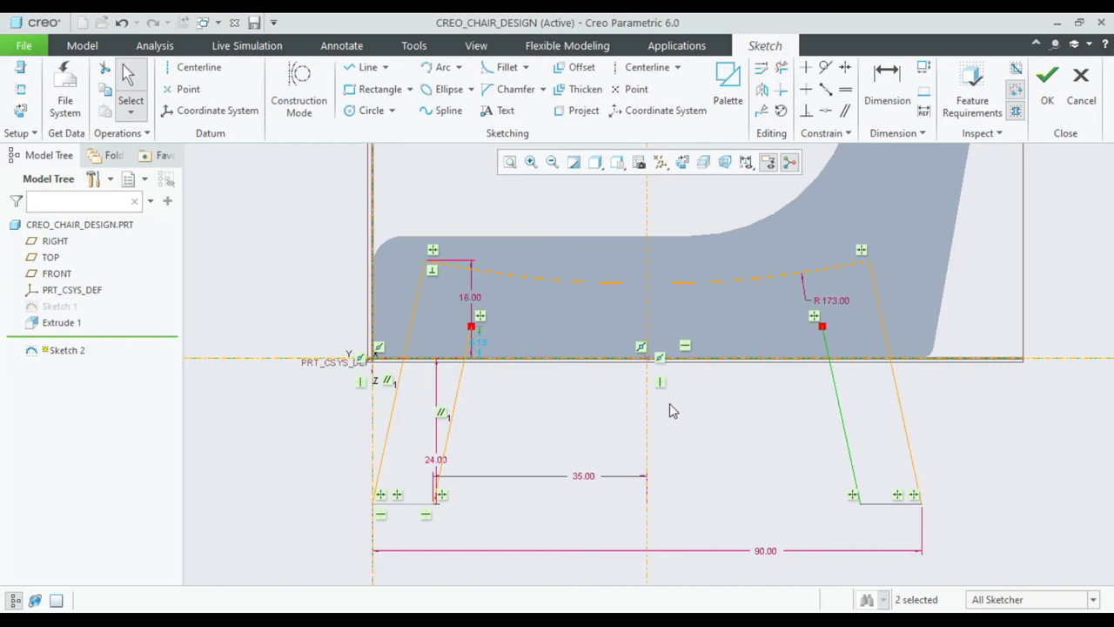
{"action": "left_click", "coordinate": [440, 67]}
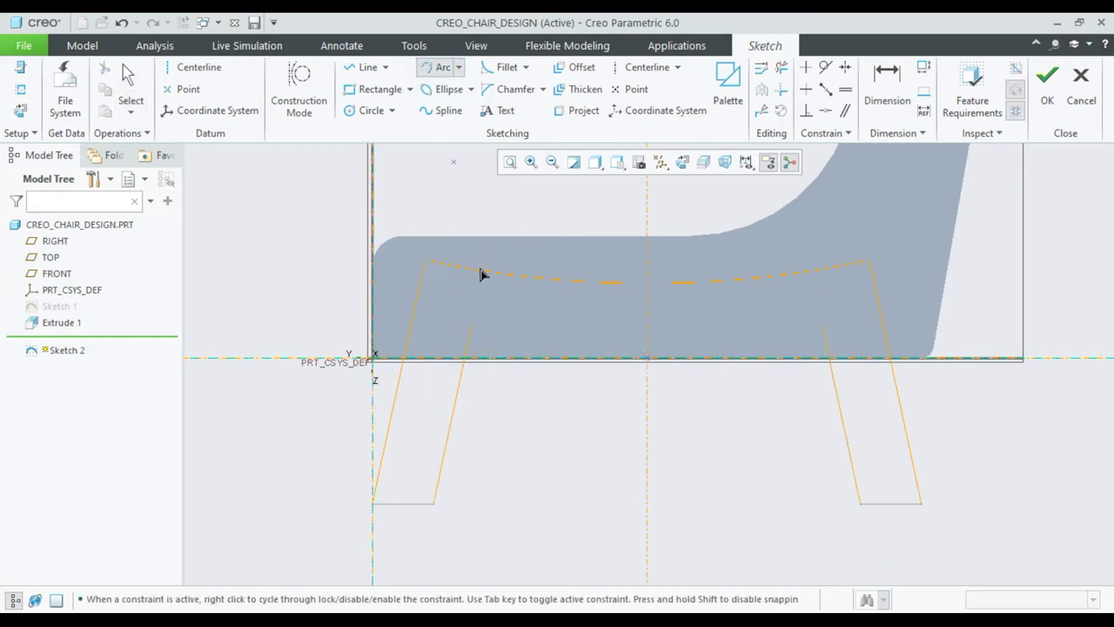
Draw a three-point arc between the inner leg tops and set its radius to 183
{"action": "left_click", "coordinate": [472, 327]}
{"action": "left_click", "coordinate": [824, 328]}
{"action": "left_click", "coordinate": [715, 334]}
{"action": "middle_click", "coordinate": [736, 430]}
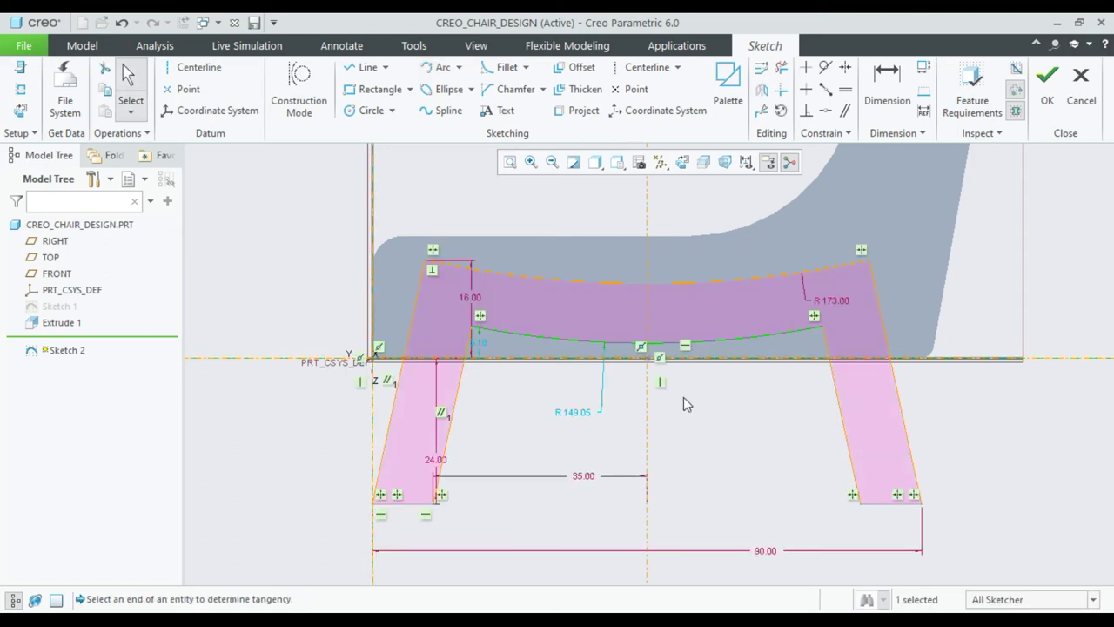
{"action": "double_click", "coordinate": [580, 412]}
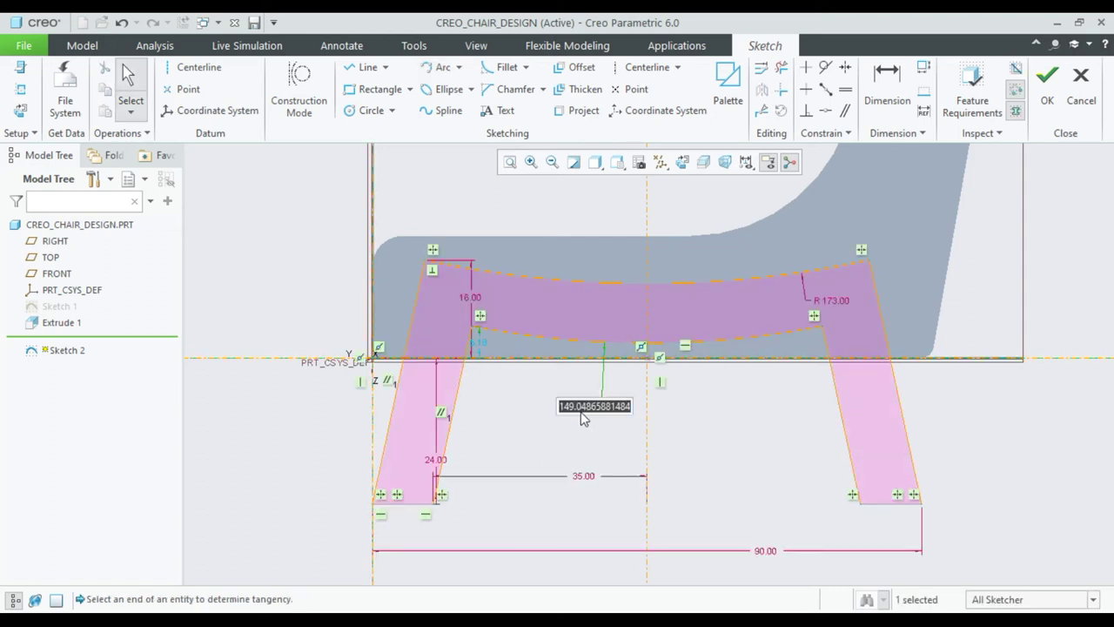
{"action": "type", "text": "183"}
{"action": "key", "text": "Return"}
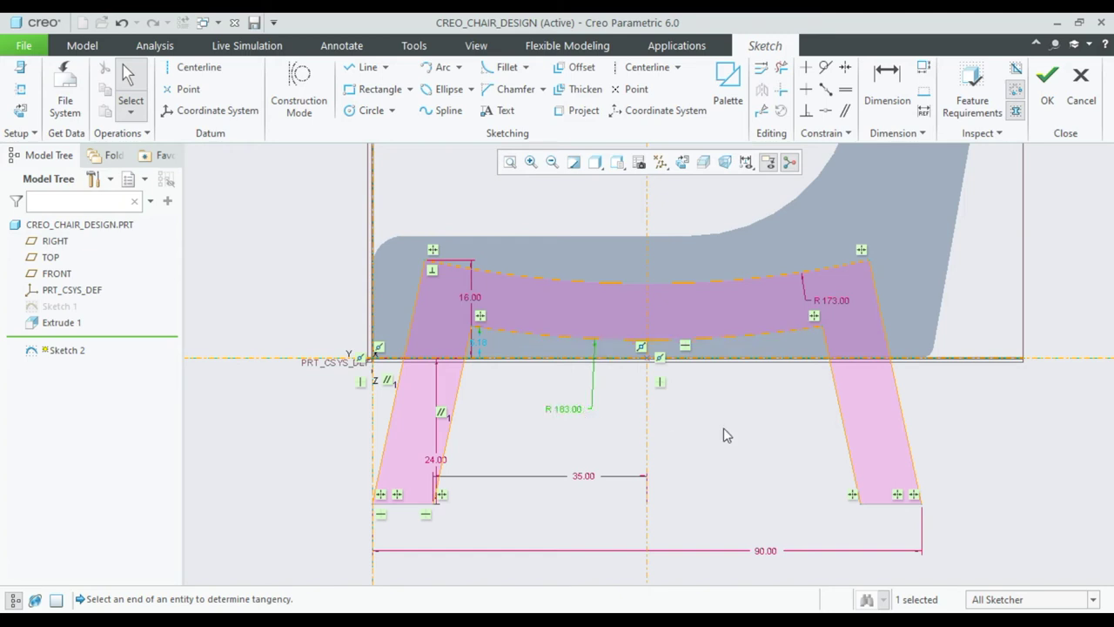
{"action": "scroll", "coordinate": [755, 435], "scroll_direction": "up", "scroll_amount": 1}
{"action": "scroll", "coordinate": [676, 256], "scroll_direction": "down", "scroll_amount": 1}
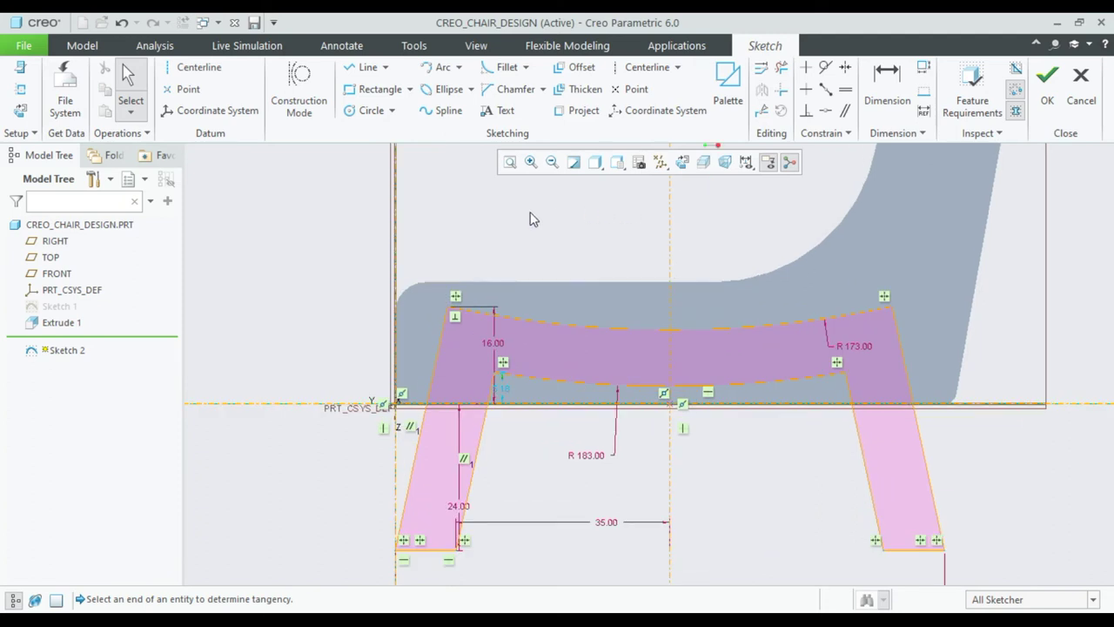
{"action": "left_click", "coordinate": [490, 77]}
{"action": "scroll", "coordinate": [493, 357], "scroll_direction": "up", "scroll_amount": 2}
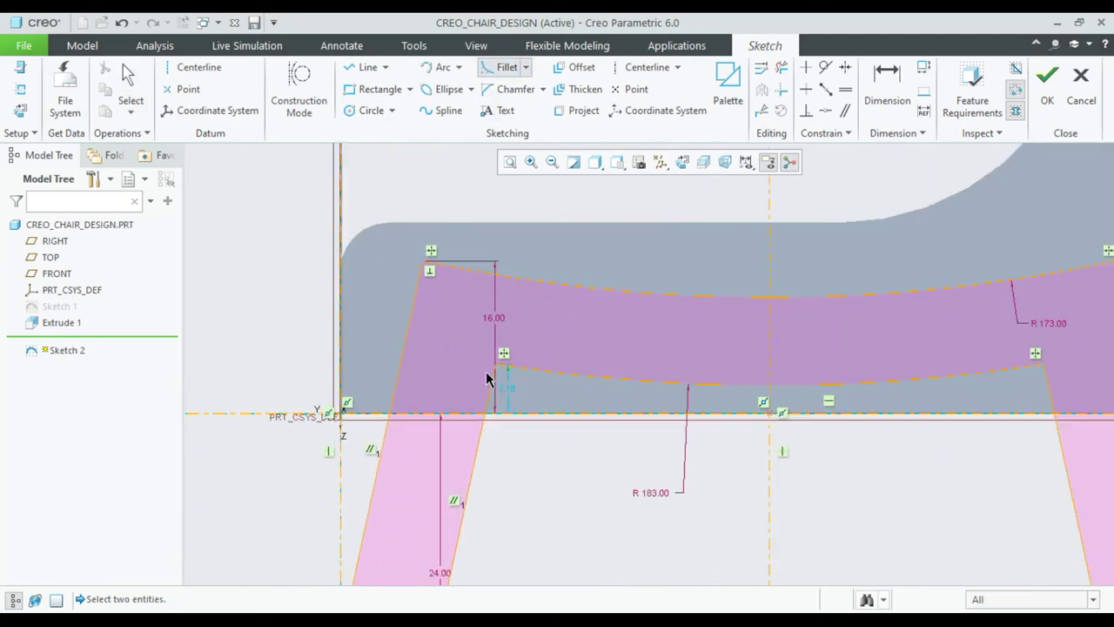
Add fillets at the seat's top corners and at both corners under the seat
{"action": "left_click", "coordinate": [451, 266]}
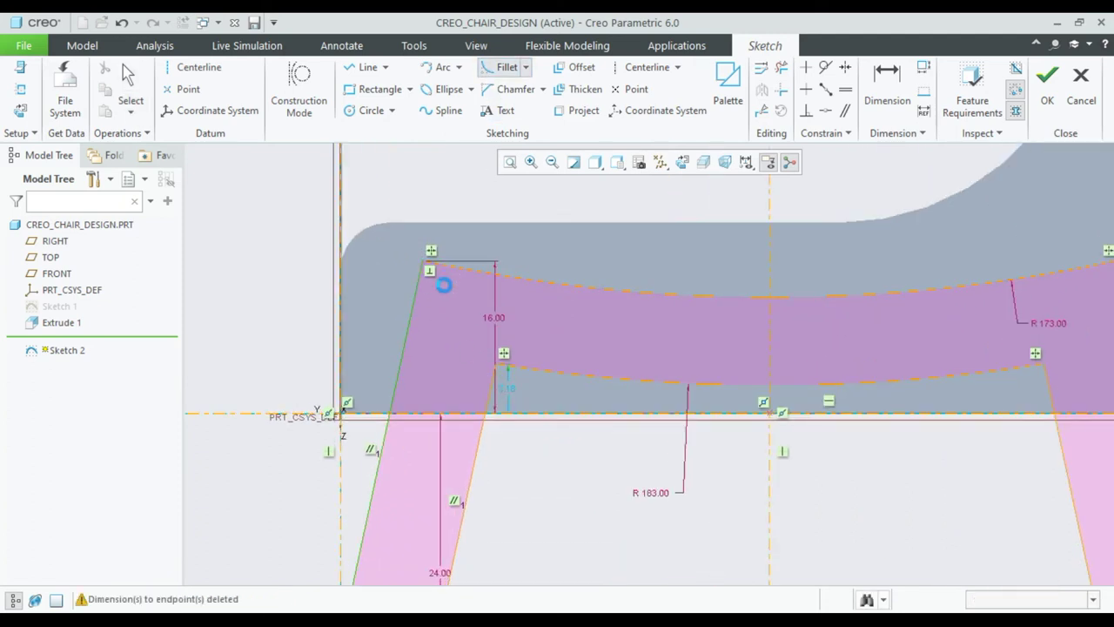
{"action": "scroll", "coordinate": [447, 287], "scroll_direction": "up", "scroll_amount": 2}
{"action": "middle_click", "coordinate": [446, 291]}
{"action": "scroll", "coordinate": [450, 297], "scroll_direction": "down", "scroll_amount": 2}
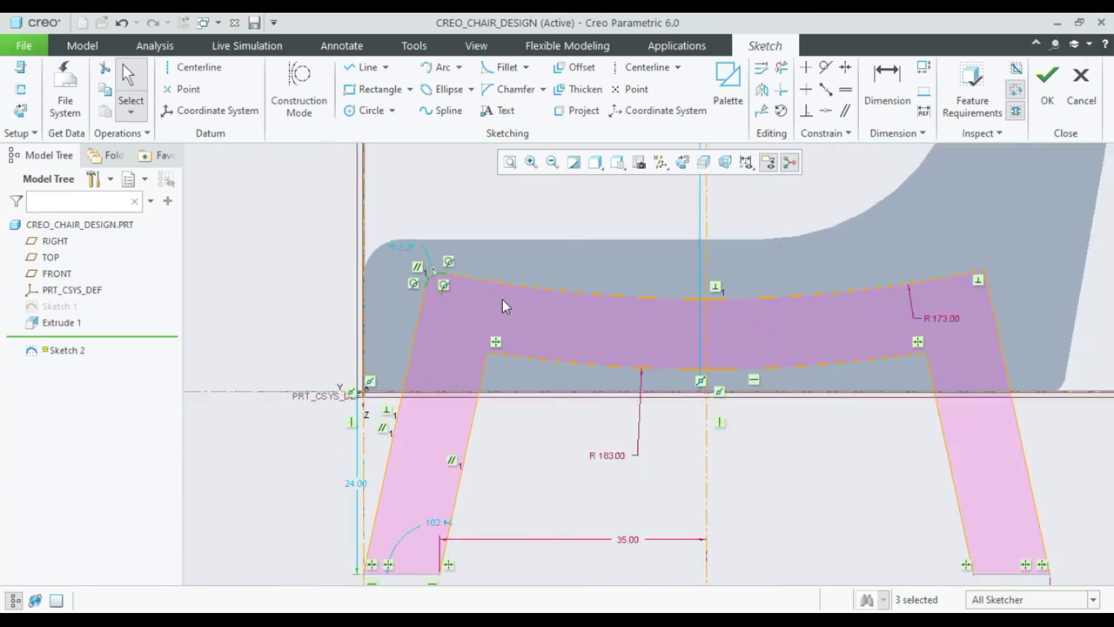
{"action": "left_click", "coordinate": [505, 67]}
{"action": "scroll", "coordinate": [498, 356], "scroll_direction": "up", "scroll_amount": 2}
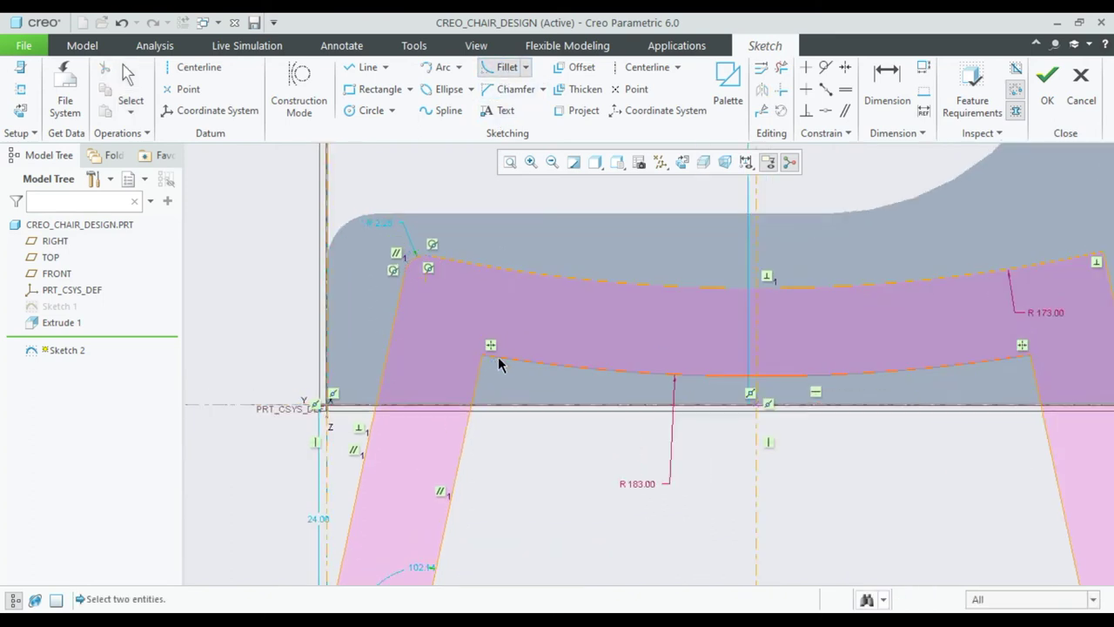
{"action": "left_click", "coordinate": [477, 375]}
{"action": "left_click", "coordinate": [490, 357]}
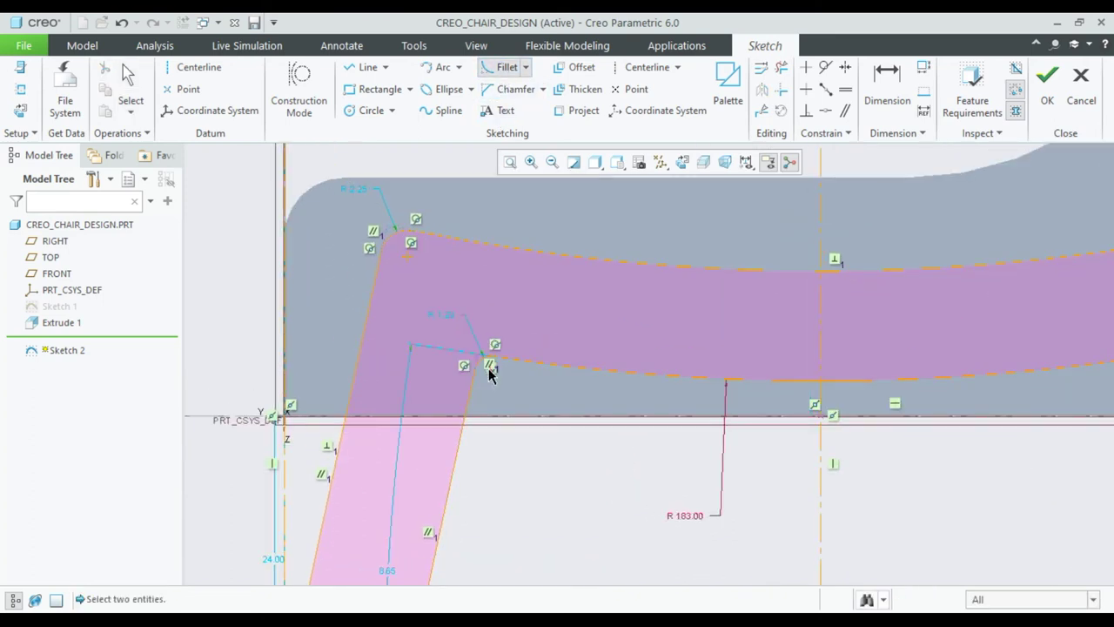
{"action": "scroll", "coordinate": [575, 370], "scroll_direction": "down", "scroll_amount": 3}
{"action": "scroll", "coordinate": [621, 356], "scroll_direction": "up", "scroll_amount": 2}
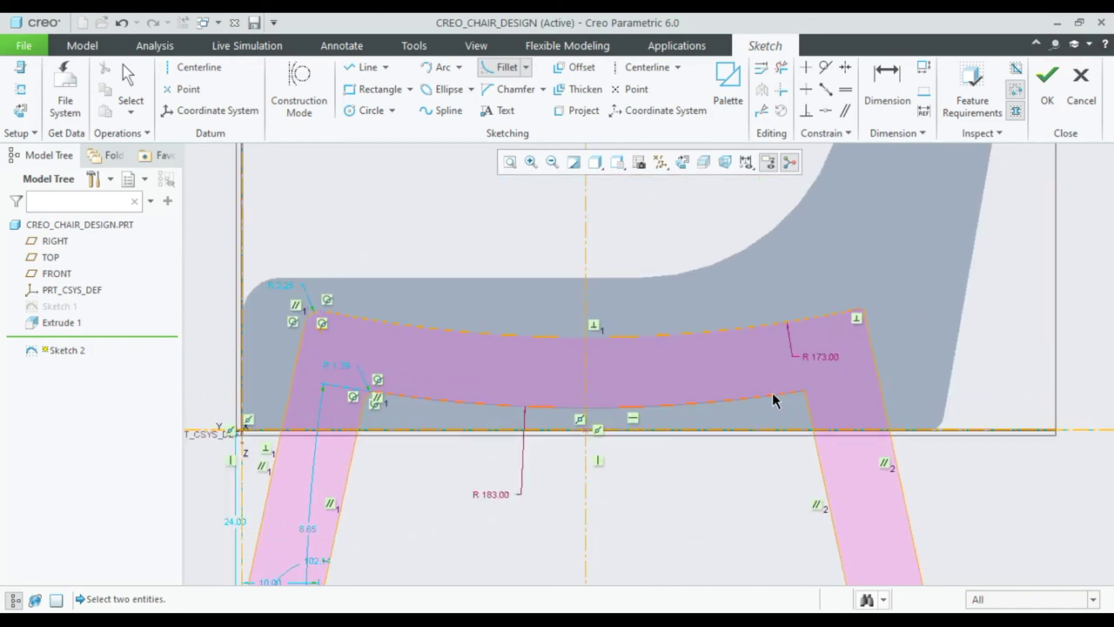
{"action": "left_click", "coordinate": [793, 412]}
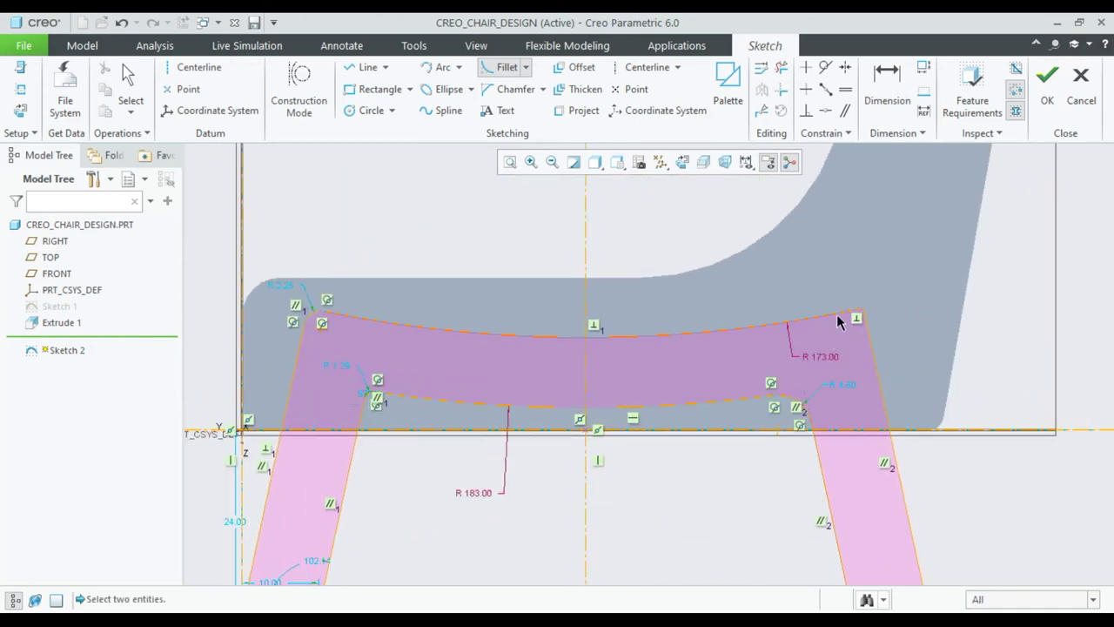
{"action": "left_click", "coordinate": [895, 319]}
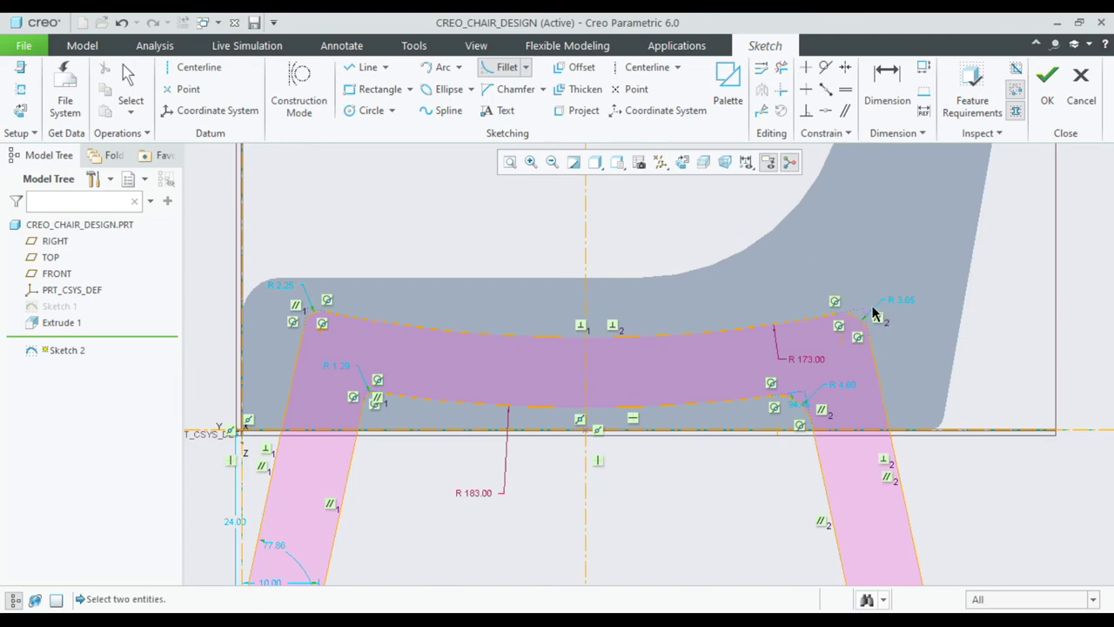
{"action": "scroll", "coordinate": [892, 309], "scroll_direction": "up", "scroll_amount": 3}
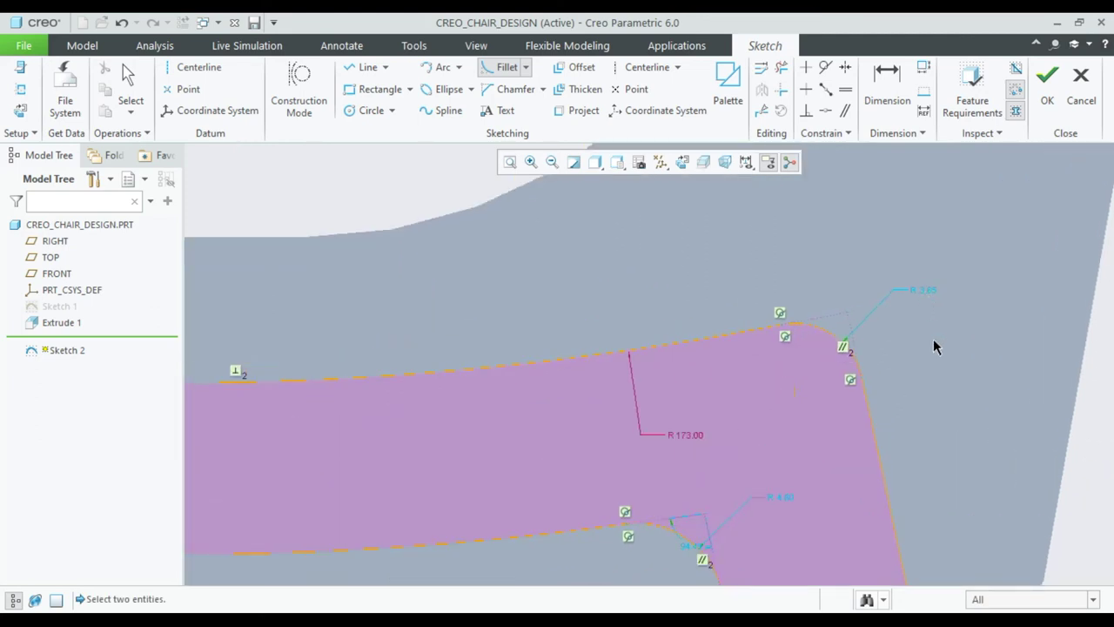
{"action": "middle_click", "coordinate": [928, 329]}
Set the top-right seat fillet to R 2, undoing trial edits to the nearby small radius
{"action": "double_click", "coordinate": [924, 290]}
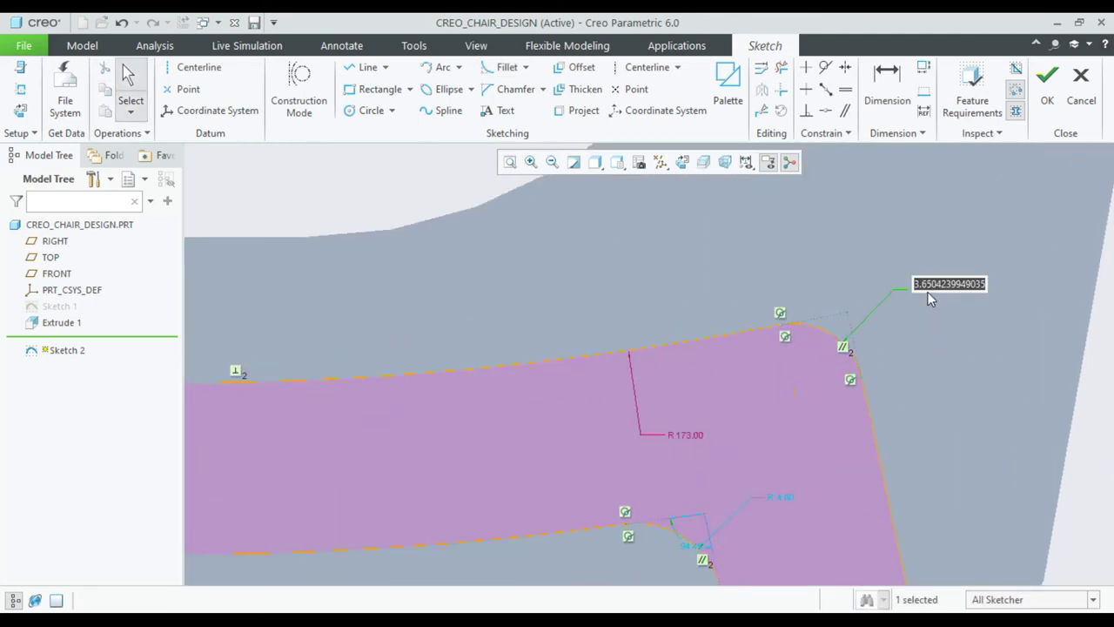
{"action": "type", "text": "2"}
{"action": "key", "text": "Return"}
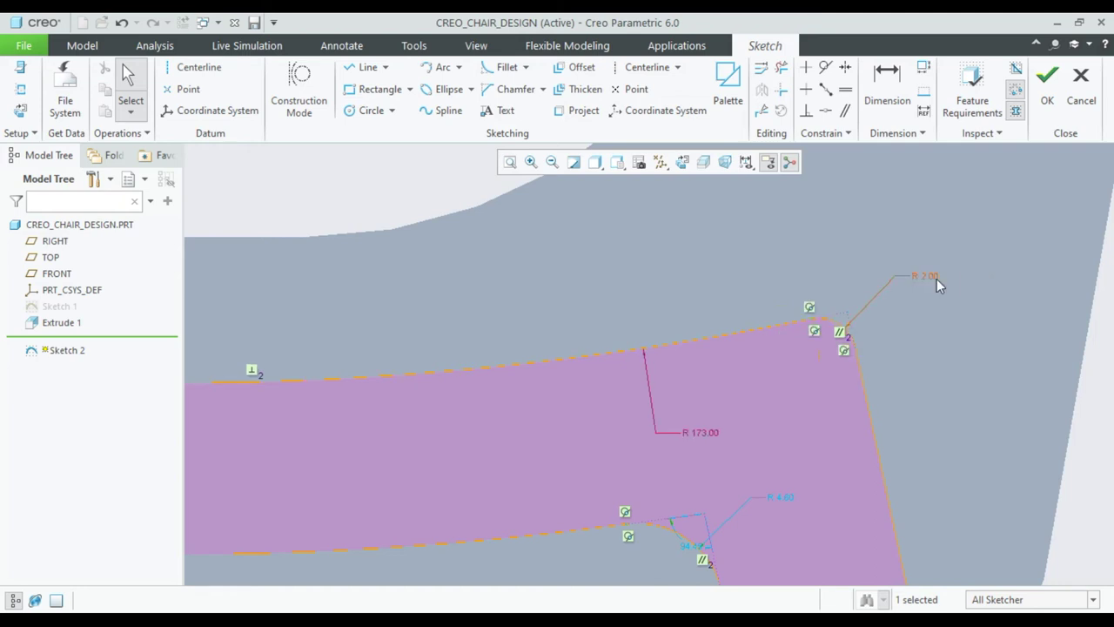
{"action": "scroll", "coordinate": [898, 299], "scroll_direction": "down", "scroll_amount": 2}
{"action": "scroll", "coordinate": [771, 380], "scroll_direction": "down", "scroll_amount": 3}
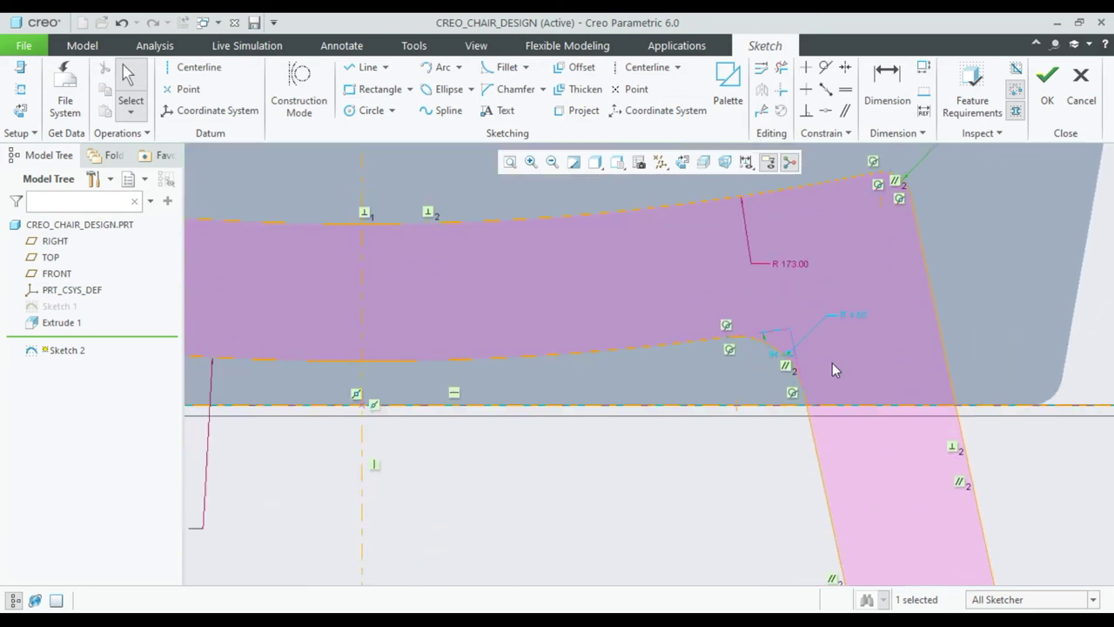
{"action": "double_click", "coordinate": [851, 316]}
{"action": "type", "text": "2"}
{"action": "key", "text": "Return"}
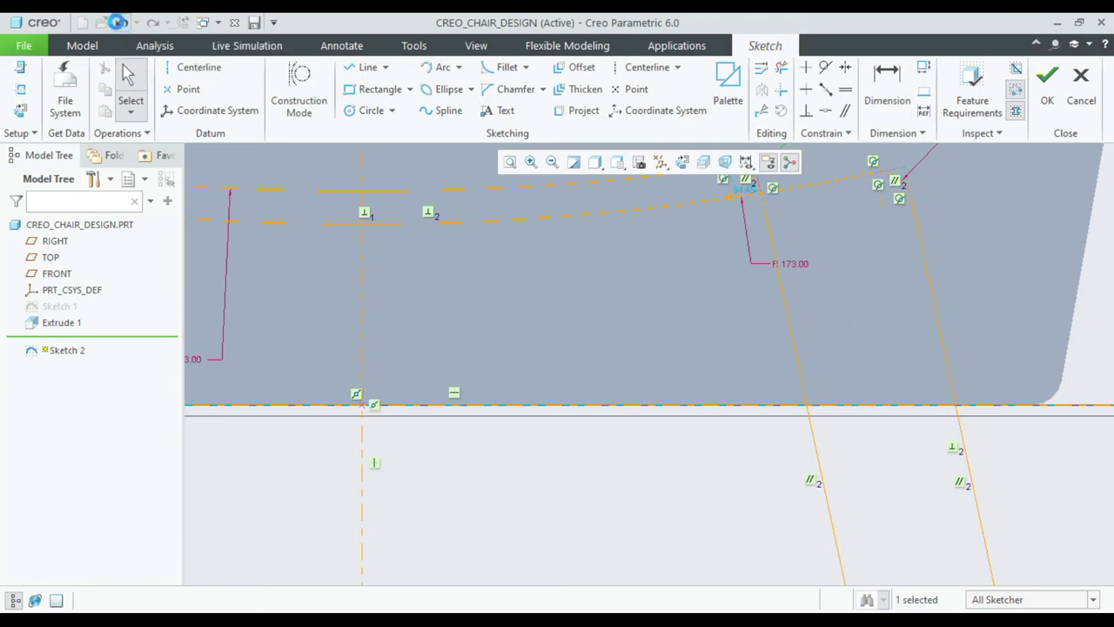
{"action": "left_click", "coordinate": [122, 23]}
{"action": "double_click", "coordinate": [855, 318]}
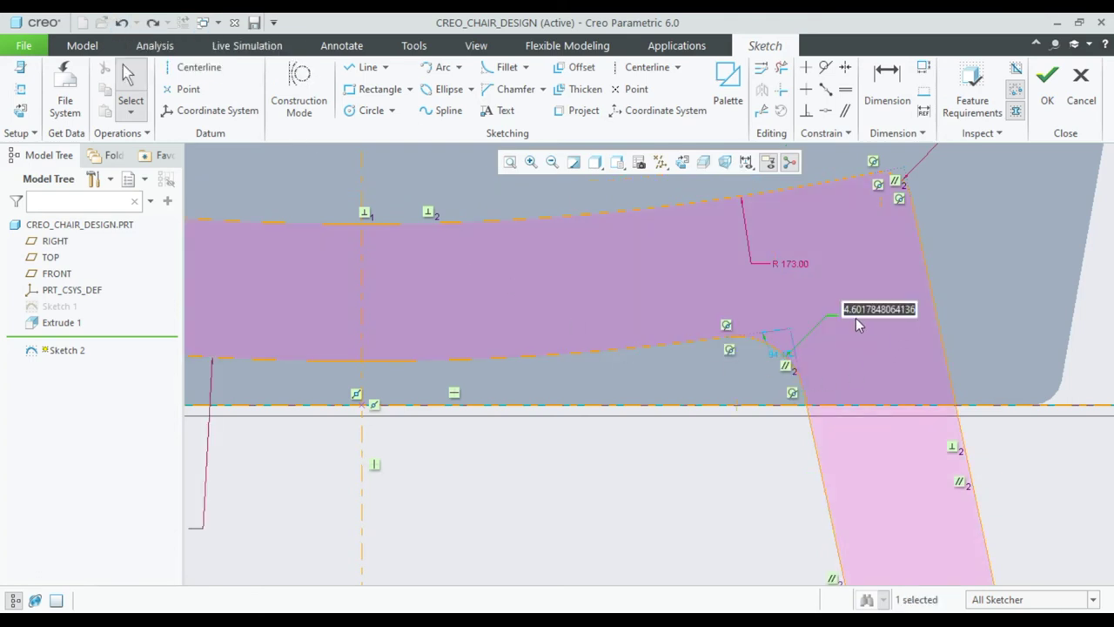
{"action": "type", "text": "2"}
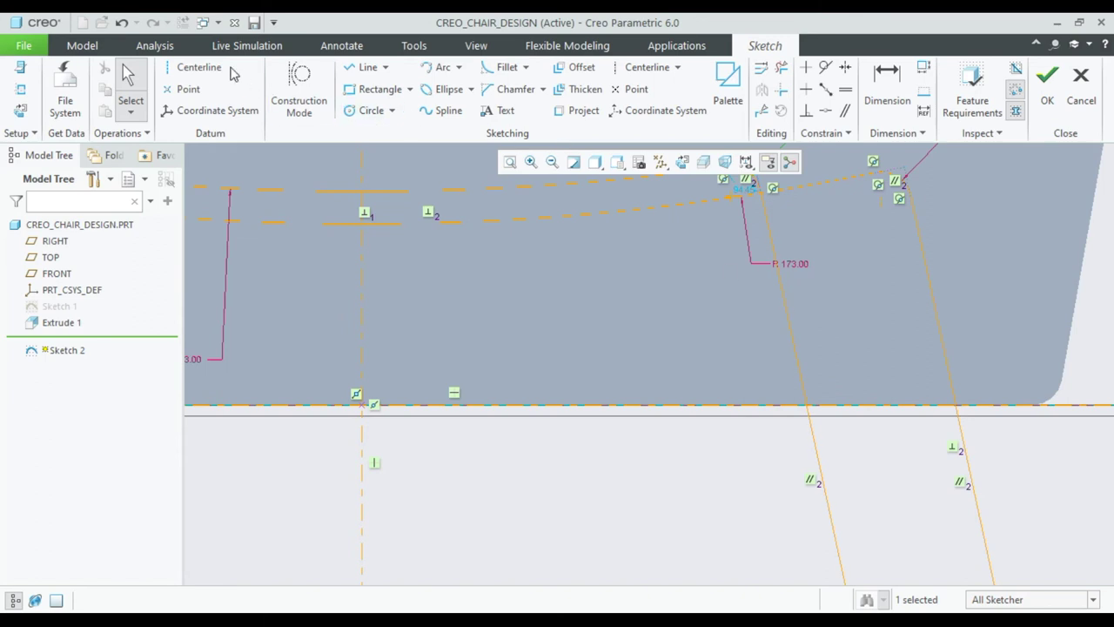
{"action": "left_click", "coordinate": [122, 23]}
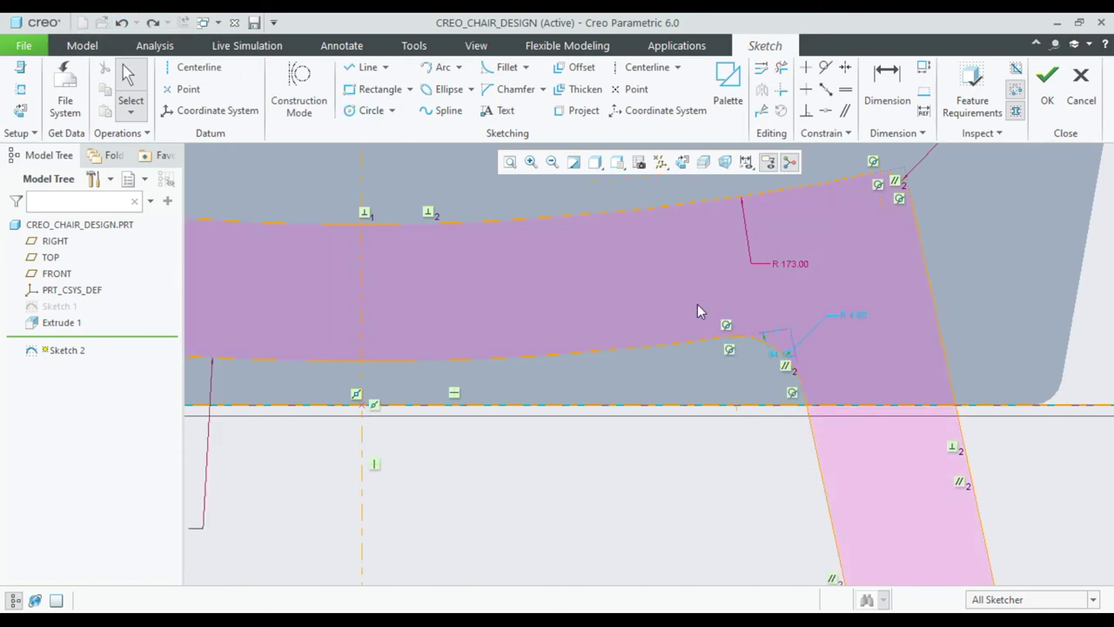
Set the left under-seat fillet radius to 1
{"action": "scroll", "coordinate": [531, 402], "scroll_direction": "down", "scroll_amount": 3}
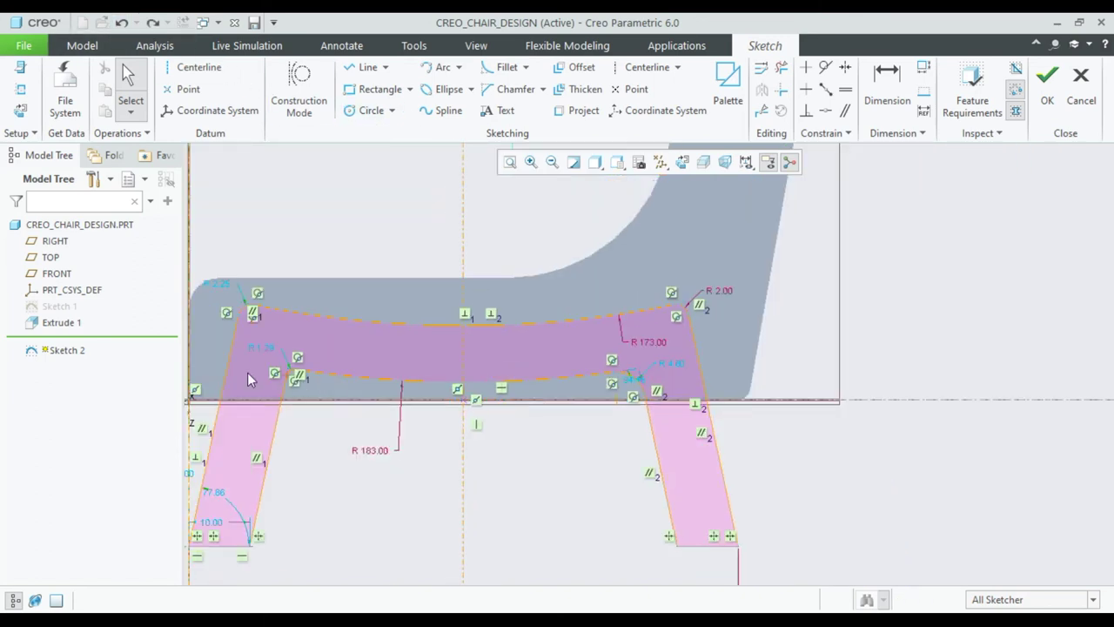
{"action": "scroll", "coordinate": [190, 340], "scroll_direction": "up", "scroll_amount": 1}
{"action": "scroll", "coordinate": [190, 340], "scroll_direction": "up", "scroll_amount": 1}
{"action": "scroll", "coordinate": [280, 356], "scroll_direction": "up", "scroll_amount": 1}
{"action": "double_click", "coordinate": [328, 351]}
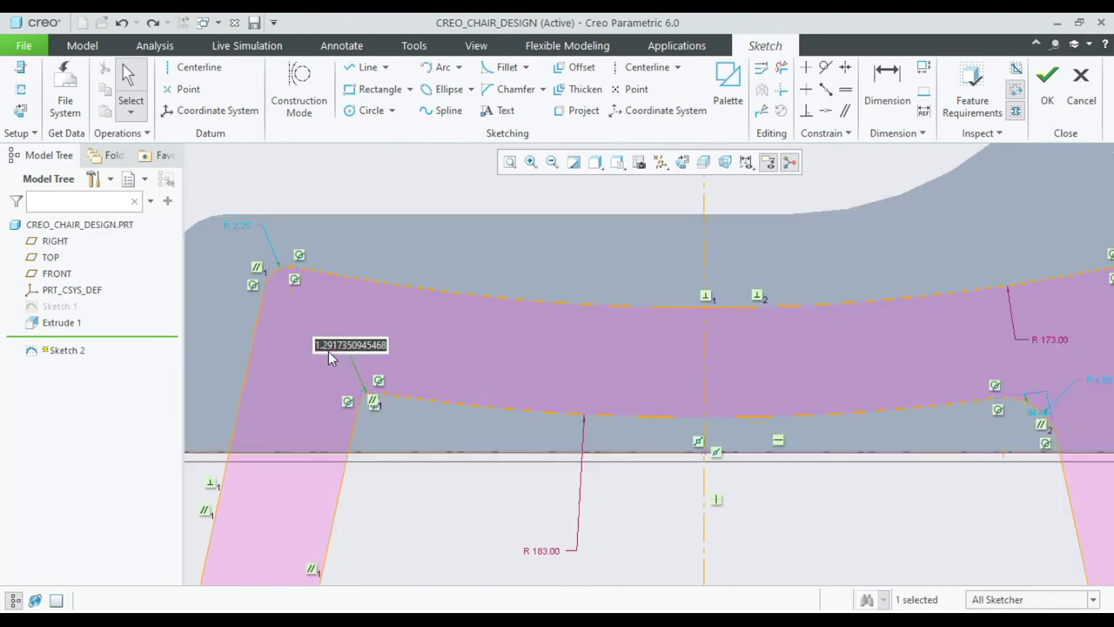
{"action": "type", "text": "1"}
{"action": "key", "text": "Return"}
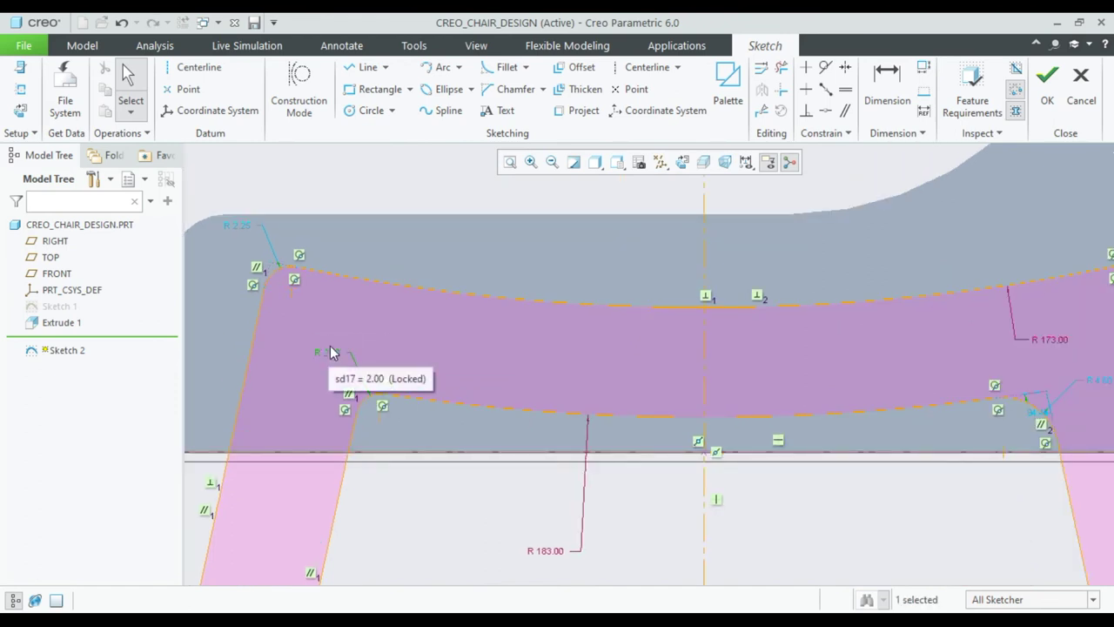
Try new values on the R 4.60 fillet and 94.45 angle, undoing the distorting edits
{"action": "scroll", "coordinate": [722, 410], "scroll_direction": "down", "scroll_amount": 2}
{"action": "scroll", "coordinate": [809, 373], "scroll_direction": "up", "scroll_amount": 2}
{"action": "scroll", "coordinate": [809, 374], "scroll_direction": "up", "scroll_amount": 1}
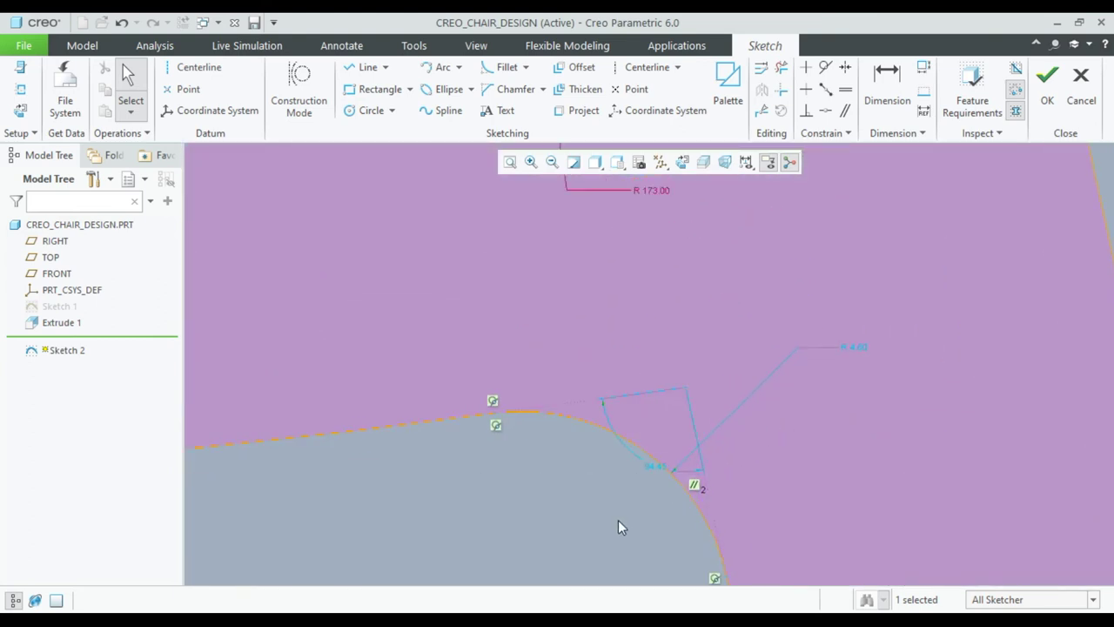
{"action": "left_click", "coordinate": [851, 346]}
{"action": "double_click", "coordinate": [851, 346]}
{"action": "type", "text": "2"}
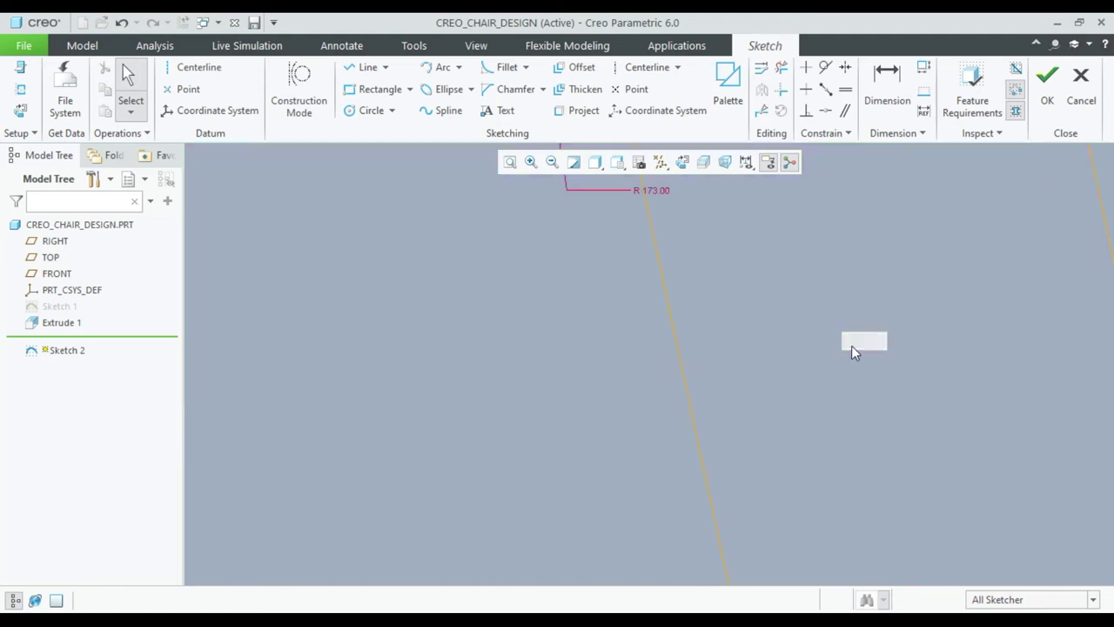
{"action": "left_click", "coordinate": [121, 23]}
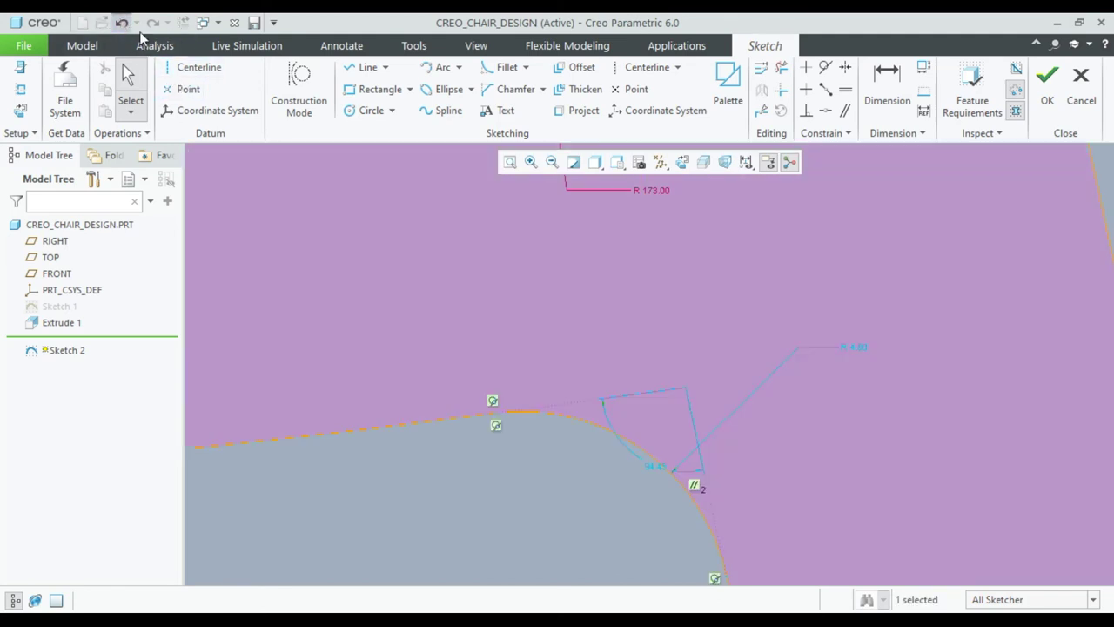
{"action": "left_click", "coordinate": [652, 465]}
{"action": "double_click", "coordinate": [652, 465]}
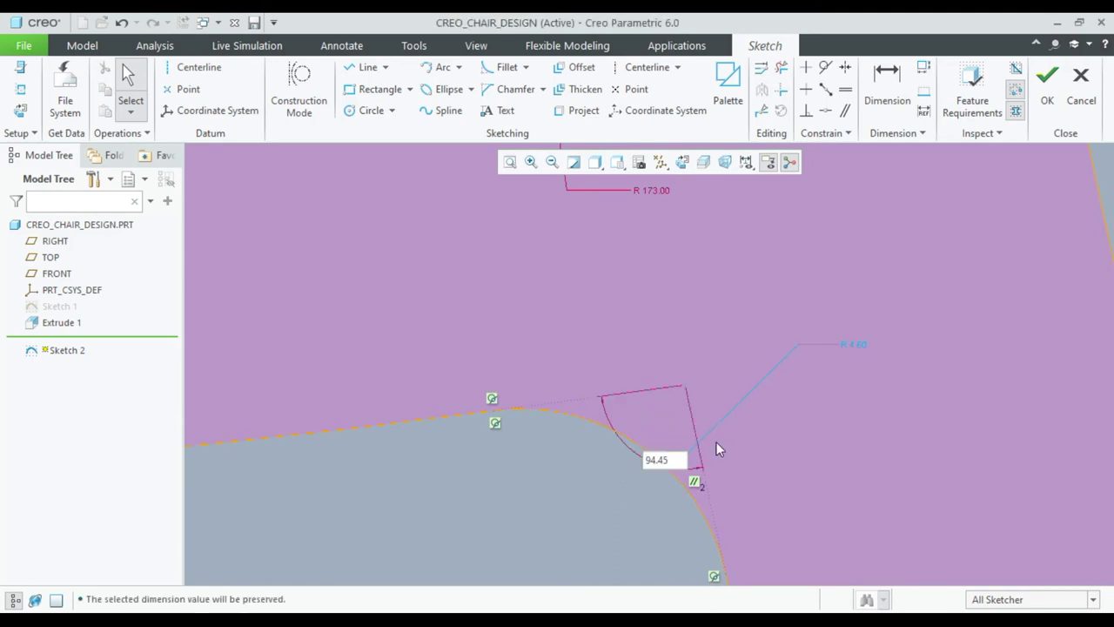
{"action": "double_click", "coordinate": [853, 343]}
{"action": "type", "text": "3"}
{"action": "key", "text": "Return"}
{"action": "left_click", "coordinate": [121, 23]}
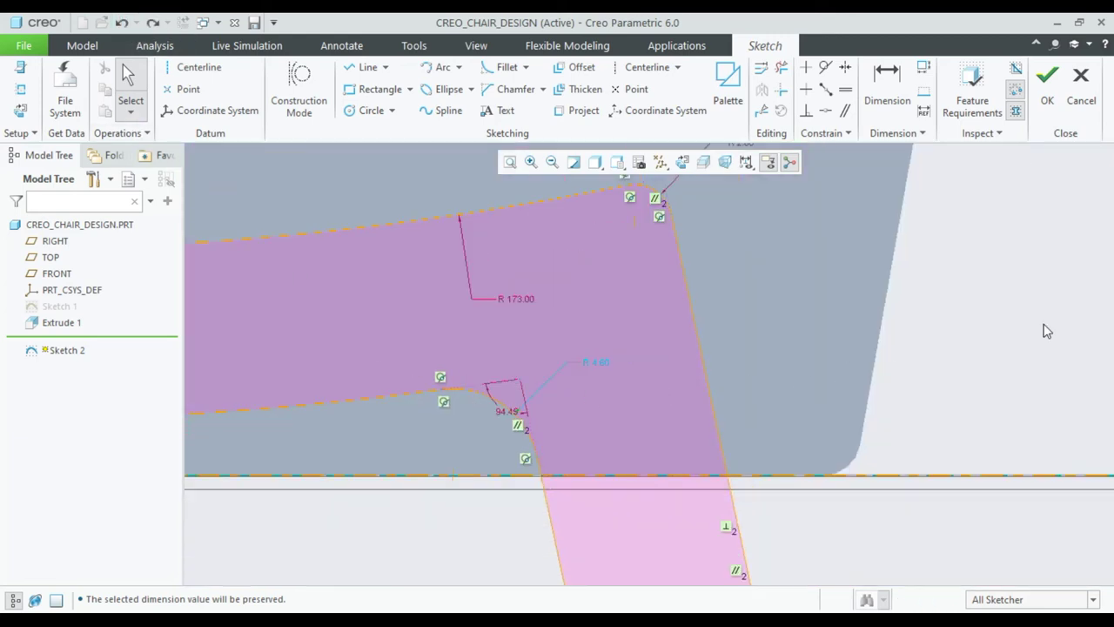
Change the R 2.25 fillet radius to 2.00
{"action": "scroll", "coordinate": [621, 339], "scroll_direction": "down", "scroll_amount": 5}
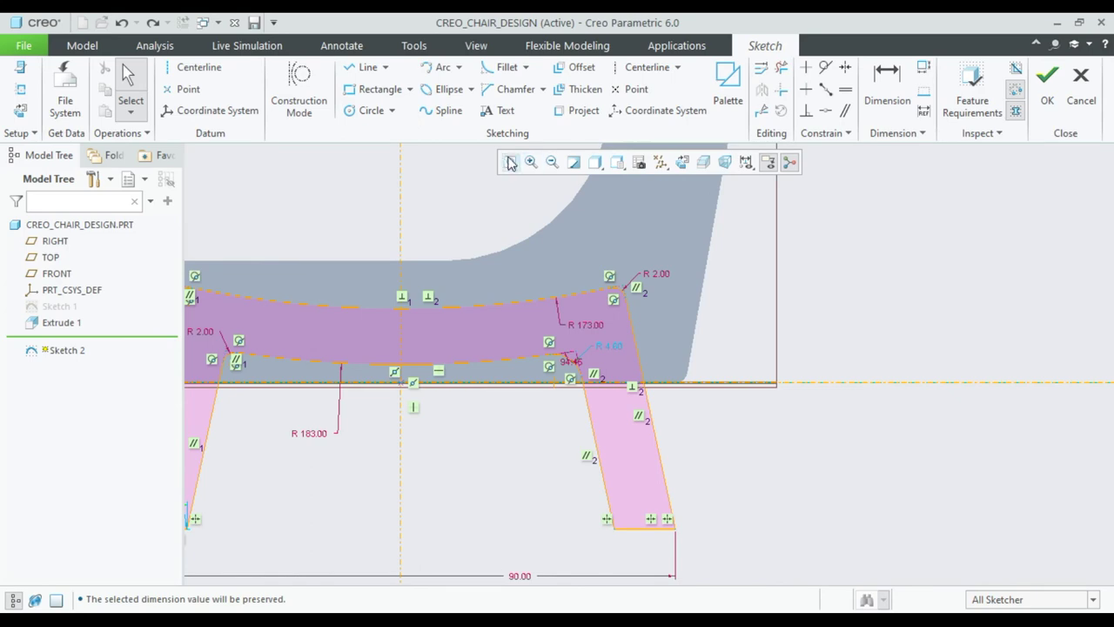
{"action": "left_click", "coordinate": [510, 162]}
{"action": "scroll", "coordinate": [522, 401], "scroll_direction": "up", "scroll_amount": 5}
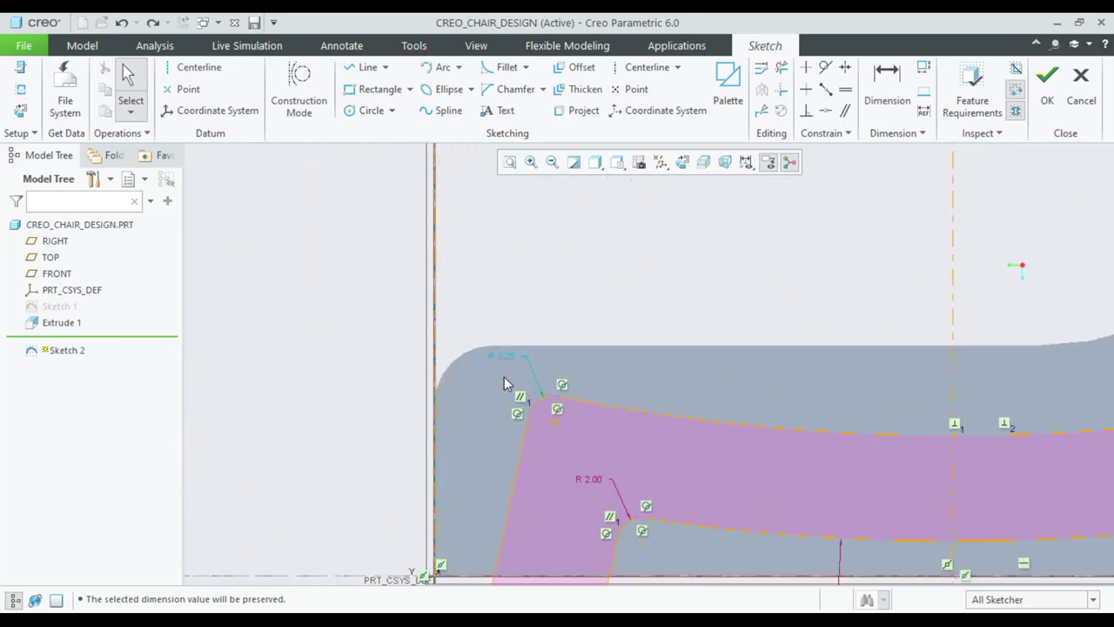
{"action": "left_click", "coordinate": [500, 357]}
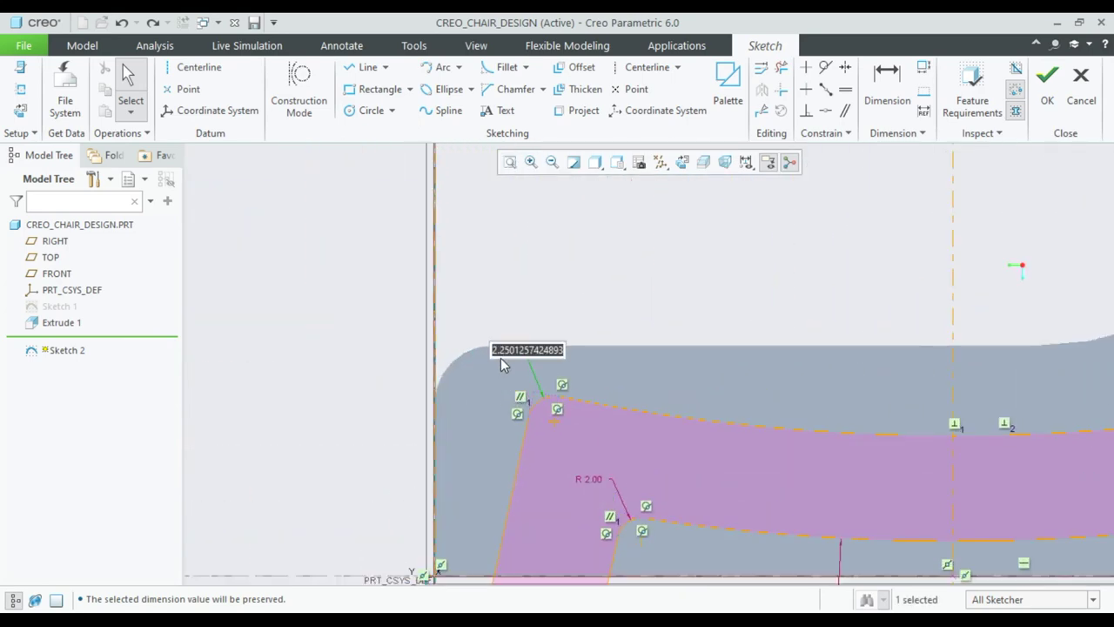
{"action": "type", "text": "2"}
{"action": "key", "text": "Return"}
Move the R 4.60 label clear, restore the flat view, and set that inner radius to 5.00
{"action": "scroll", "coordinate": [547, 317], "scroll_direction": "down", "scroll_amount": 5}
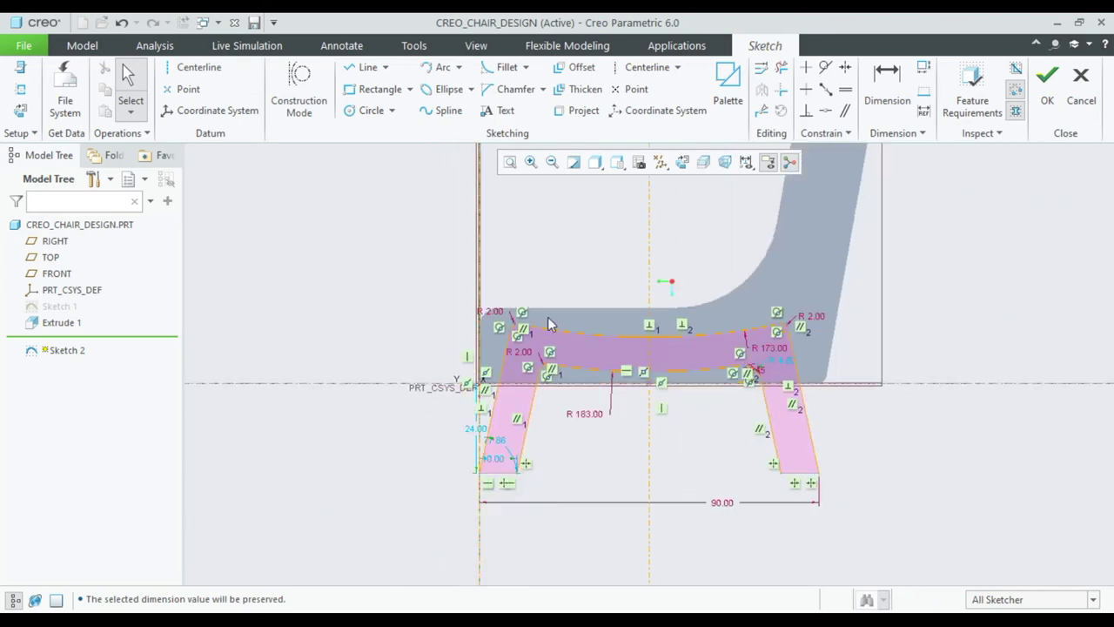
{"action": "scroll", "coordinate": [761, 404], "scroll_direction": "up", "scroll_amount": 1}
{"action": "scroll", "coordinate": [760, 404], "scroll_direction": "up", "scroll_amount": 2}
{"action": "scroll", "coordinate": [821, 297], "scroll_direction": "up", "scroll_amount": 2}
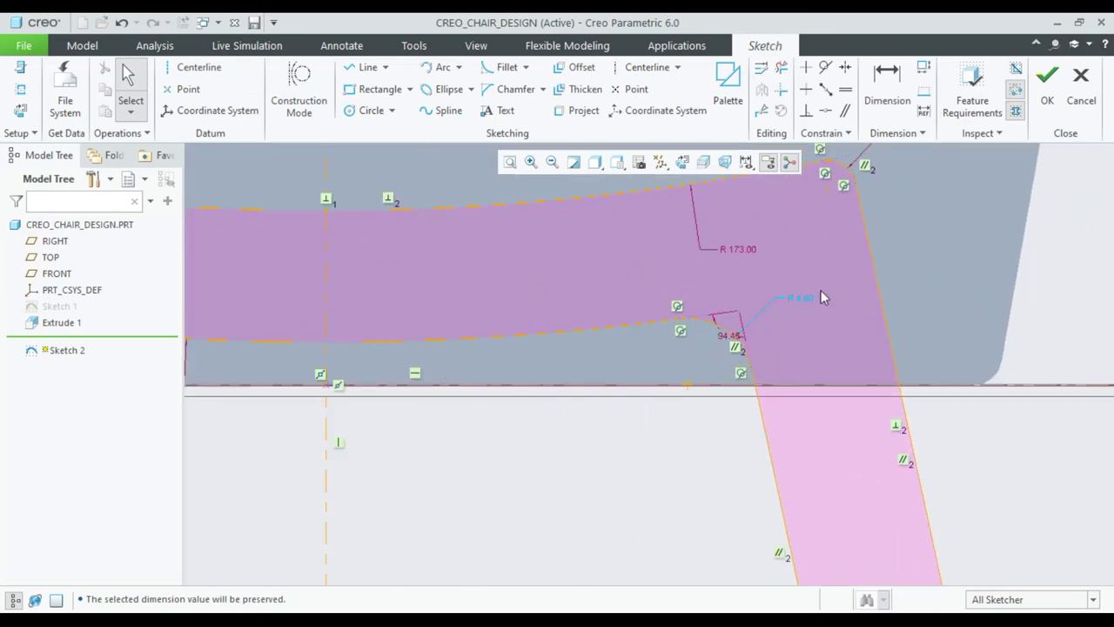
{"action": "left_click_drag", "start_coordinate": [735, 446], "coordinate": [689, 431]}
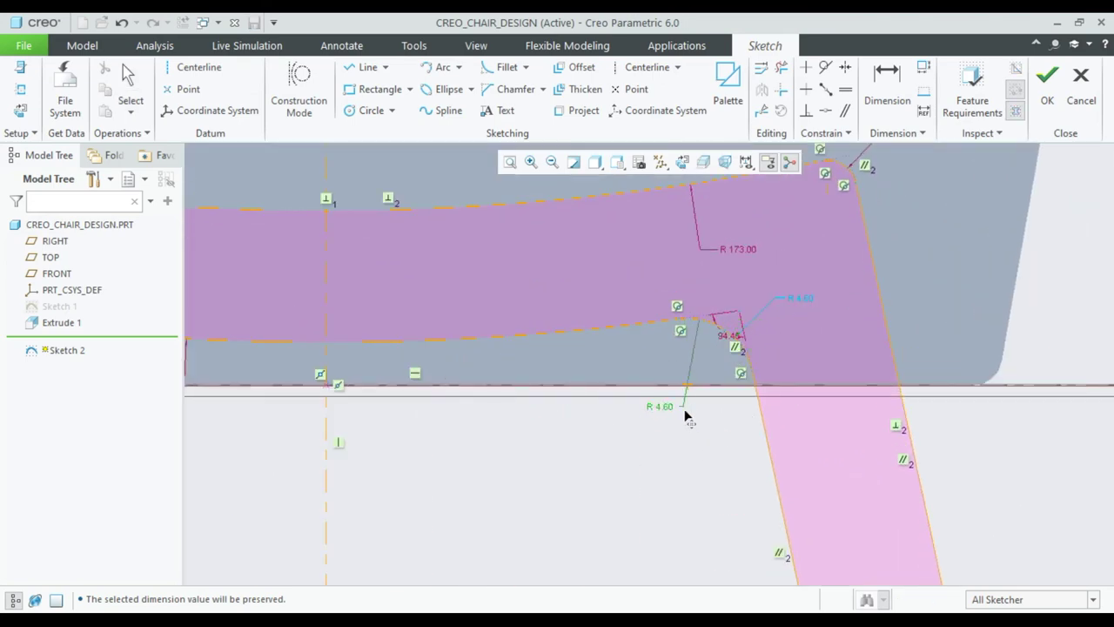
{"action": "scroll", "coordinate": [714, 374], "scroll_direction": "up", "scroll_amount": 2}
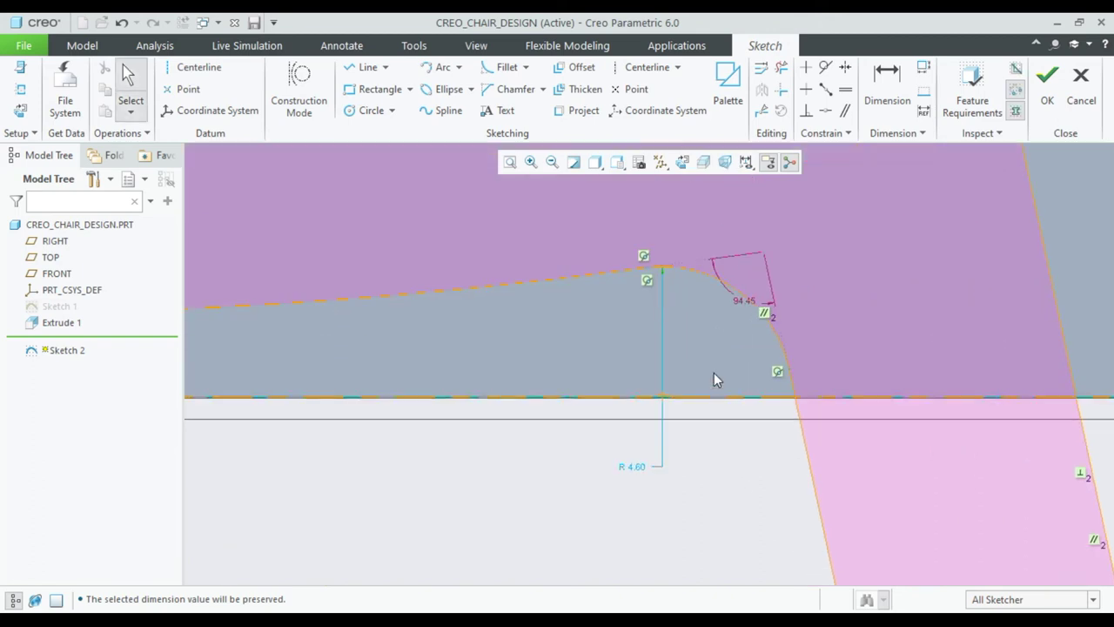
{"action": "scroll", "coordinate": [714, 374], "scroll_direction": "down", "scroll_amount": 3}
{"action": "scroll", "coordinate": [714, 375], "scroll_direction": "up", "scroll_amount": 1}
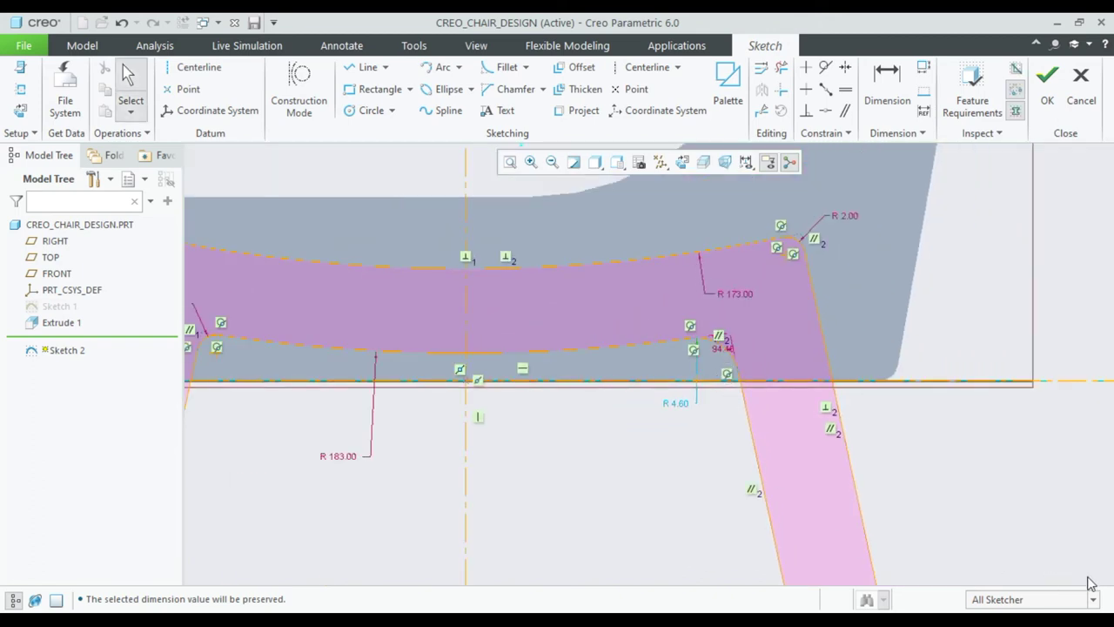
{"action": "key", "text": "ctrl+shift+v"}
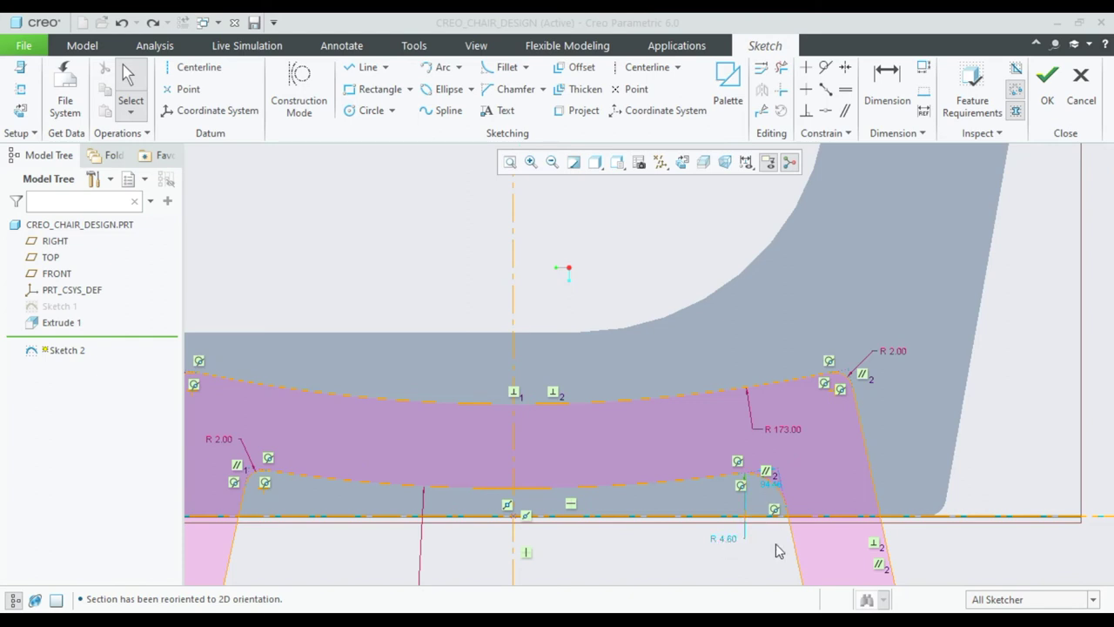
{"action": "scroll", "coordinate": [733, 564], "scroll_direction": "up", "scroll_amount": 3}
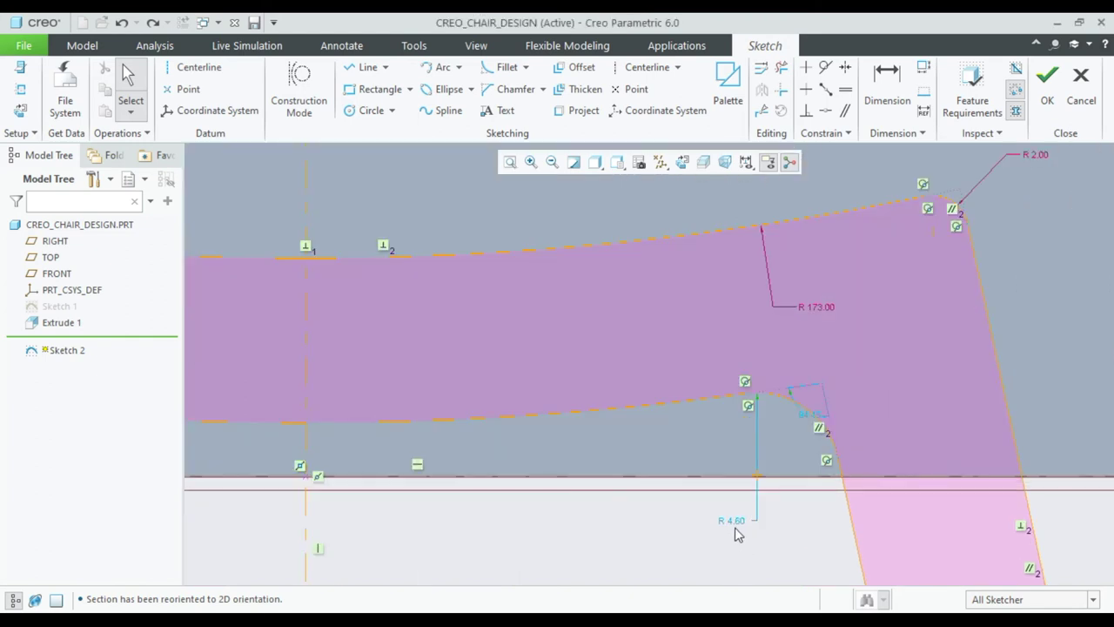
{"action": "double_click", "coordinate": [736, 524]}
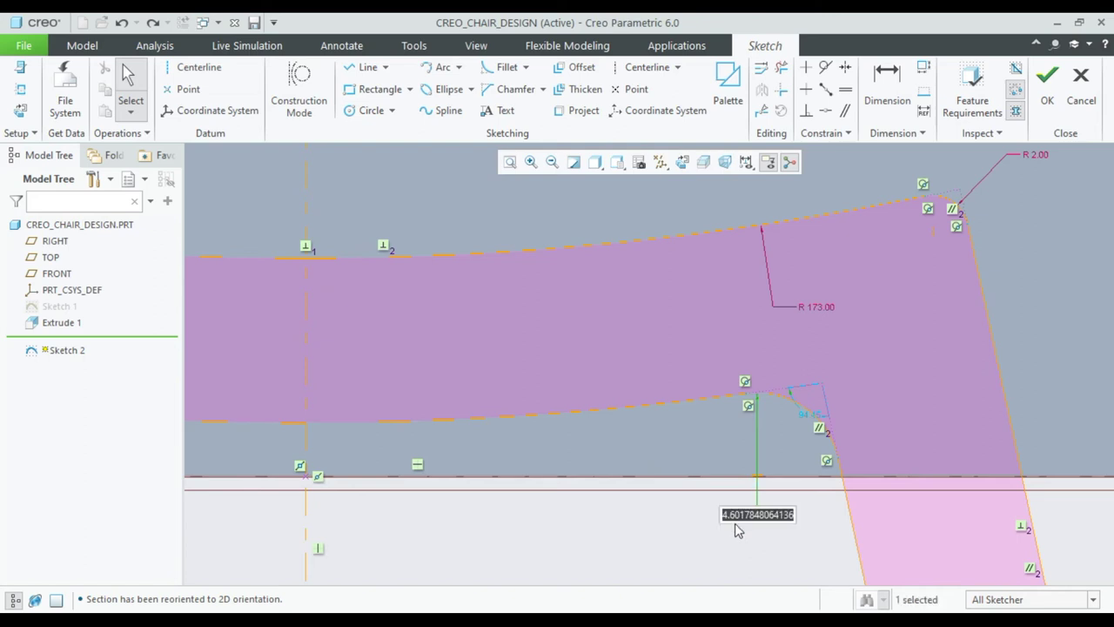
{"action": "type", "text": "5"}
{"action": "key", "text": "Return"}
Change the left inner R 2.00 radius to 5.00 and fit the whole section in view
{"action": "scroll", "coordinate": [709, 531], "scroll_direction": "down", "scroll_amount": 3}
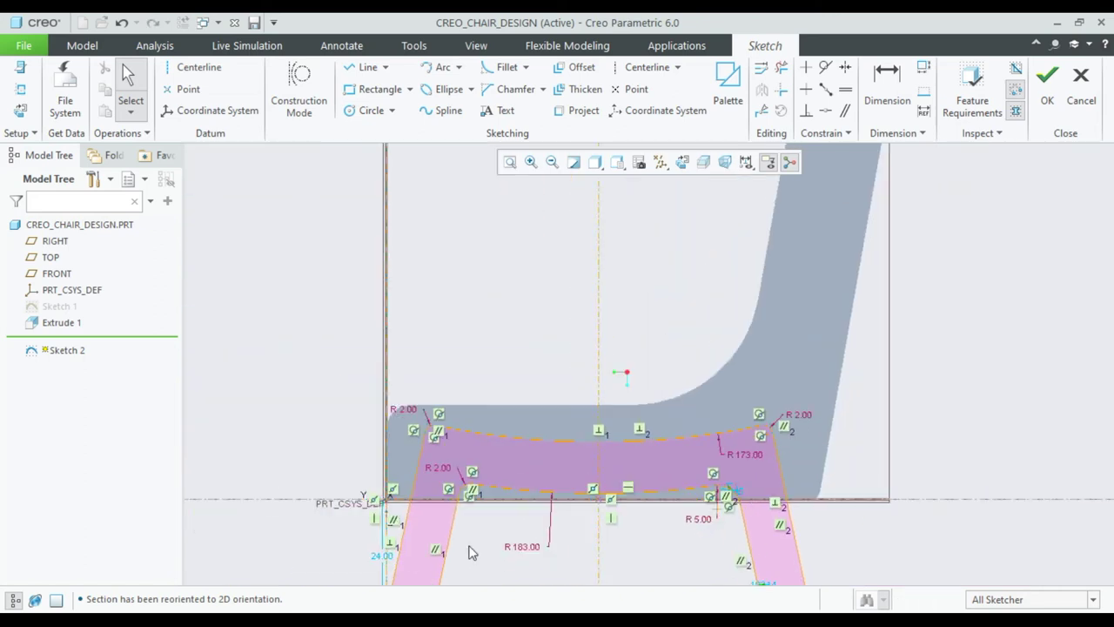
{"action": "scroll", "coordinate": [464, 443], "scroll_direction": "up", "scroll_amount": 1}
{"action": "scroll", "coordinate": [465, 444], "scroll_direction": "up", "scroll_amount": 2}
{"action": "double_click", "coordinate": [458, 418]}
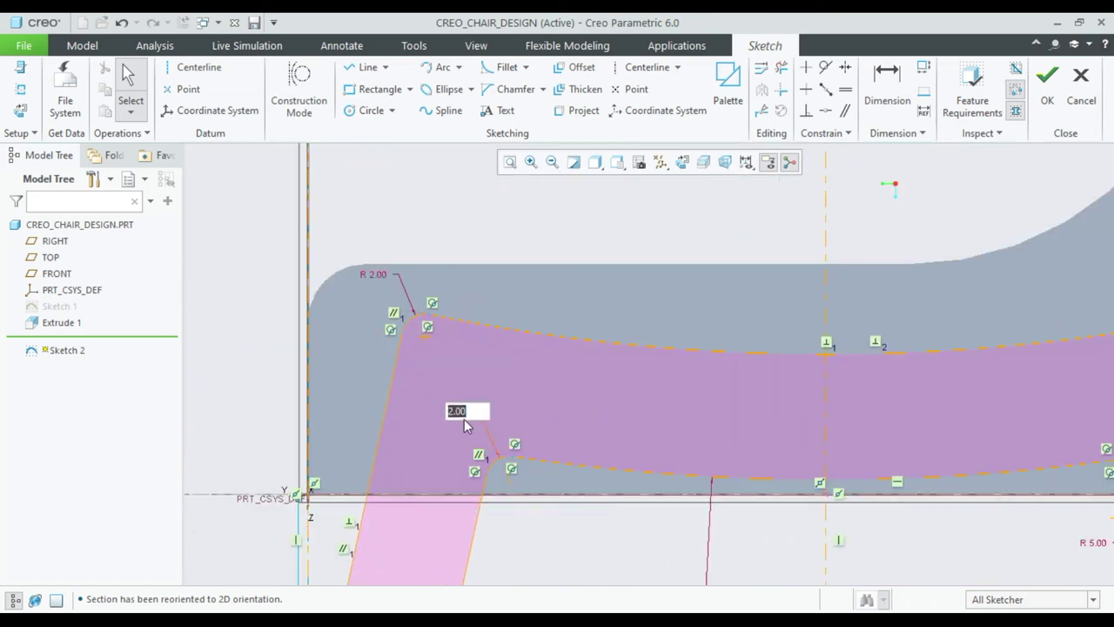
{"action": "type", "text": "5"}
{"action": "key", "text": "Return"}
{"action": "scroll", "coordinate": [465, 419], "scroll_direction": "down", "scroll_amount": 1}
{"action": "scroll", "coordinate": [632, 514], "scroll_direction": "down", "scroll_amount": 3}
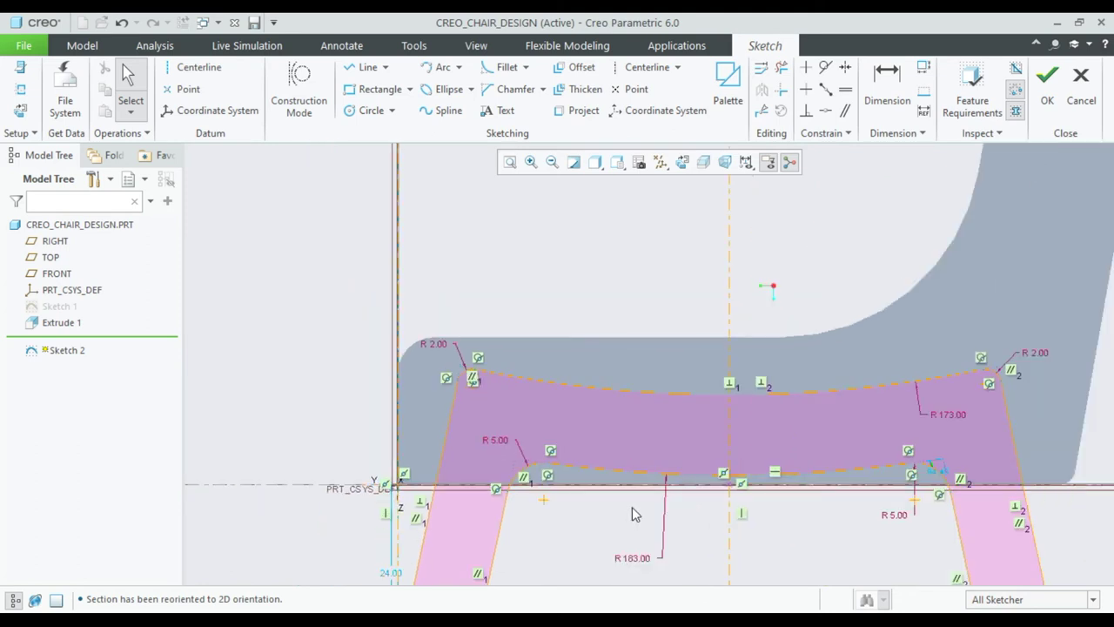
{"action": "scroll", "coordinate": [632, 513], "scroll_direction": "up", "scroll_amount": 1}
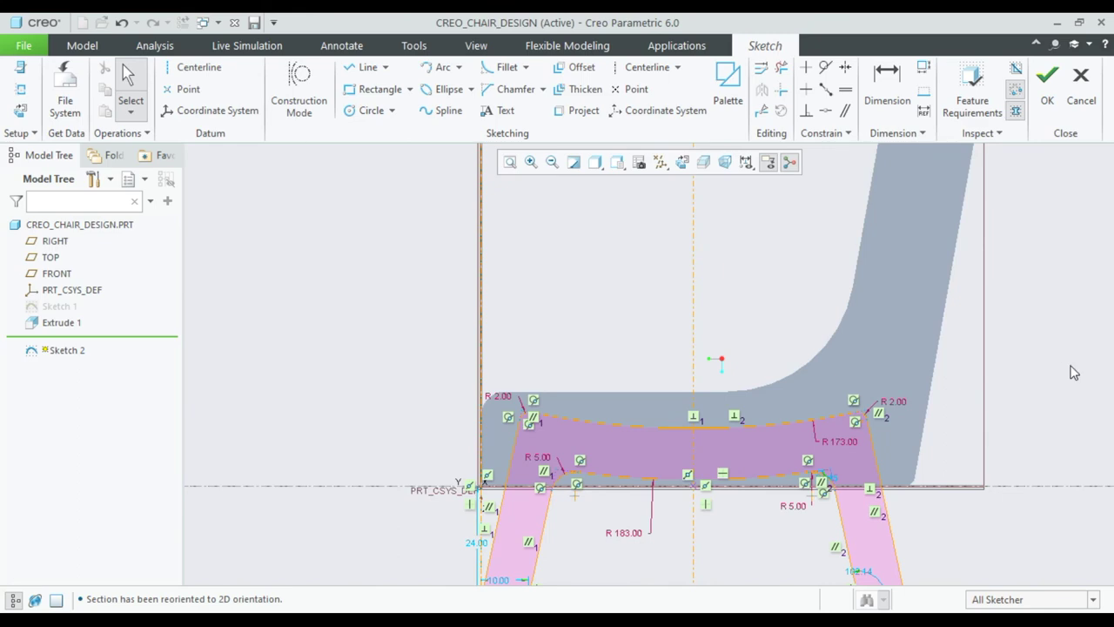
{"action": "scroll", "coordinate": [844, 556], "scroll_direction": "up", "scroll_amount": 2}
{"action": "scroll", "coordinate": [894, 574], "scroll_direction": "down", "scroll_amount": 2}
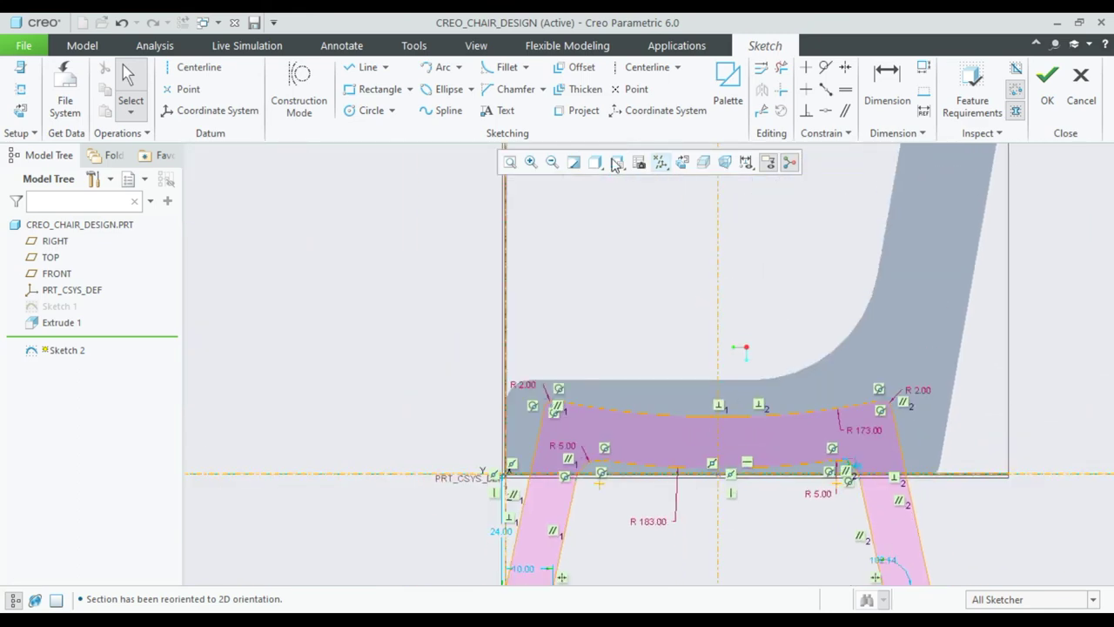
{"action": "left_click", "coordinate": [509, 161]}
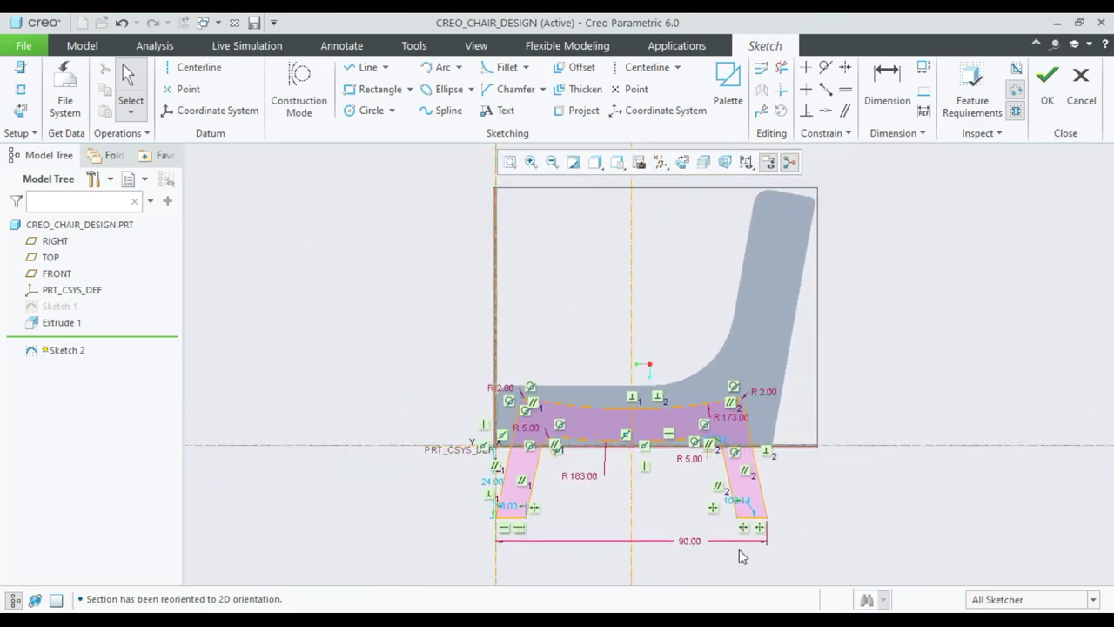
Make the 102.14 leg angle a strong dimension
{"action": "scroll", "coordinate": [739, 549], "scroll_direction": "up", "scroll_amount": 2}
{"action": "scroll", "coordinate": [752, 427], "scroll_direction": "up", "scroll_amount": 2}
{"action": "left_click", "coordinate": [735, 391]}
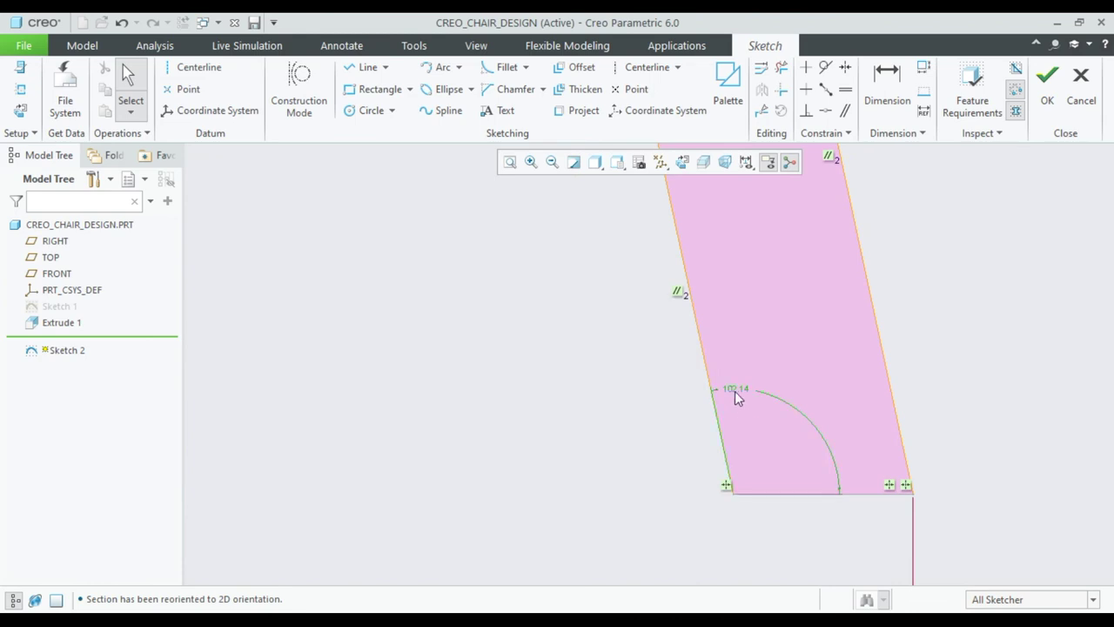
{"action": "left_click", "coordinate": [748, 335]}
Review the 24.00, 10.00 and 94.45 dimensions unchanged, then finish Sketch 2
{"action": "scroll", "coordinate": [642, 381], "scroll_direction": "down", "scroll_amount": 1}
{"action": "scroll", "coordinate": [642, 381], "scroll_direction": "down", "scroll_amount": 1}
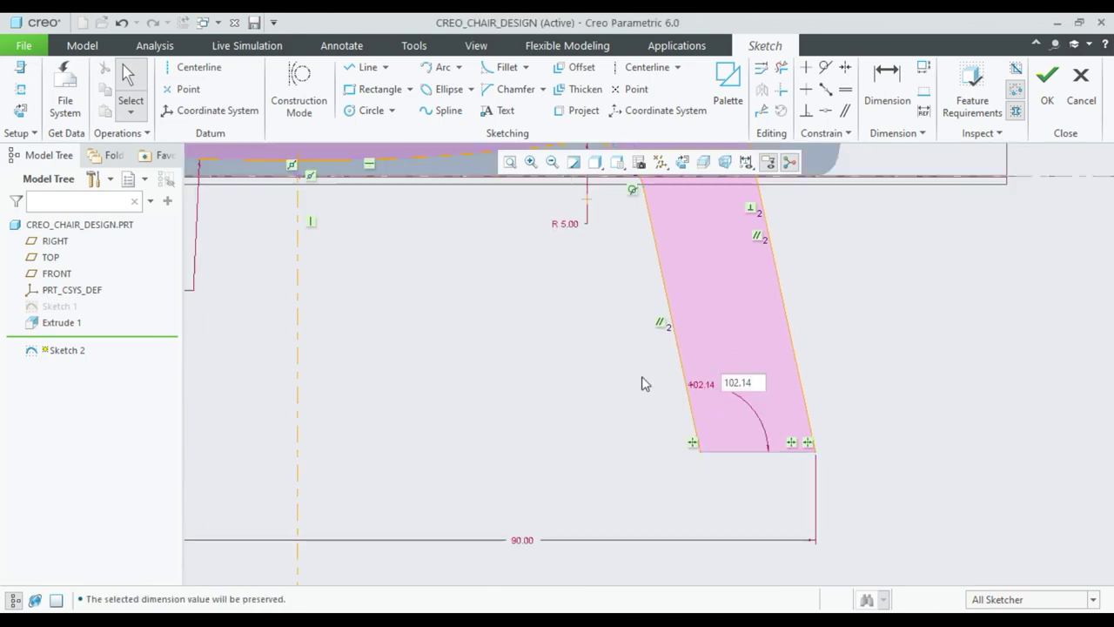
{"action": "scroll", "coordinate": [641, 381], "scroll_direction": "down", "scroll_amount": 3}
{"action": "scroll", "coordinate": [366, 407], "scroll_direction": "up", "scroll_amount": 2}
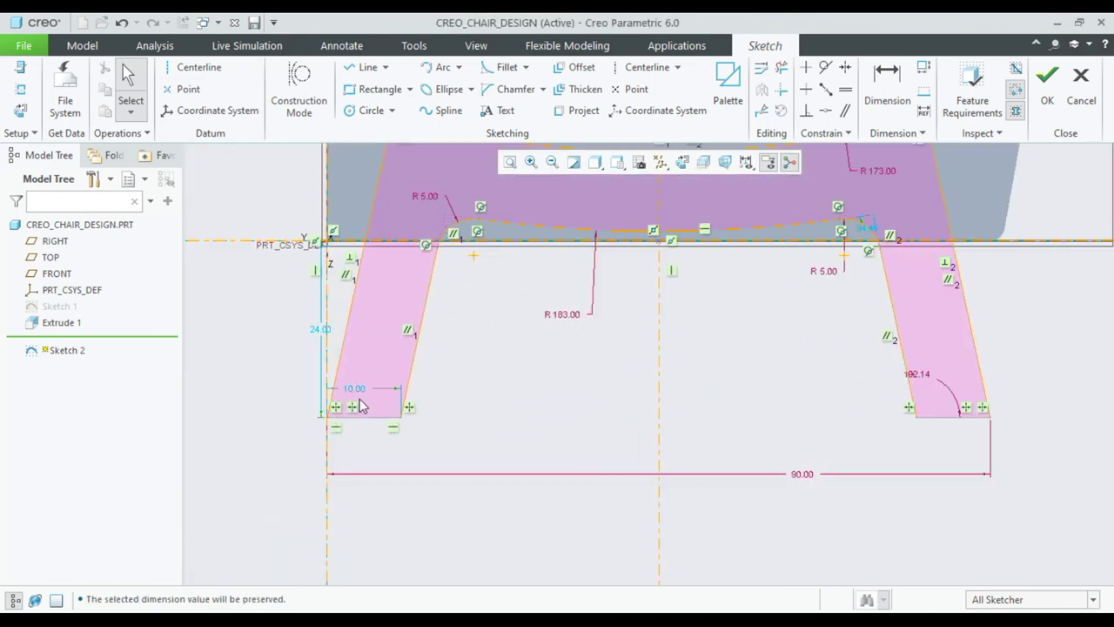
{"action": "scroll", "coordinate": [364, 406], "scroll_direction": "up", "scroll_amount": 2}
{"action": "scroll", "coordinate": [362, 400], "scroll_direction": "down", "scroll_amount": 1}
{"action": "scroll", "coordinate": [373, 394], "scroll_direction": "down", "scroll_amount": 3}
{"action": "scroll", "coordinate": [316, 319], "scroll_direction": "up", "scroll_amount": 3}
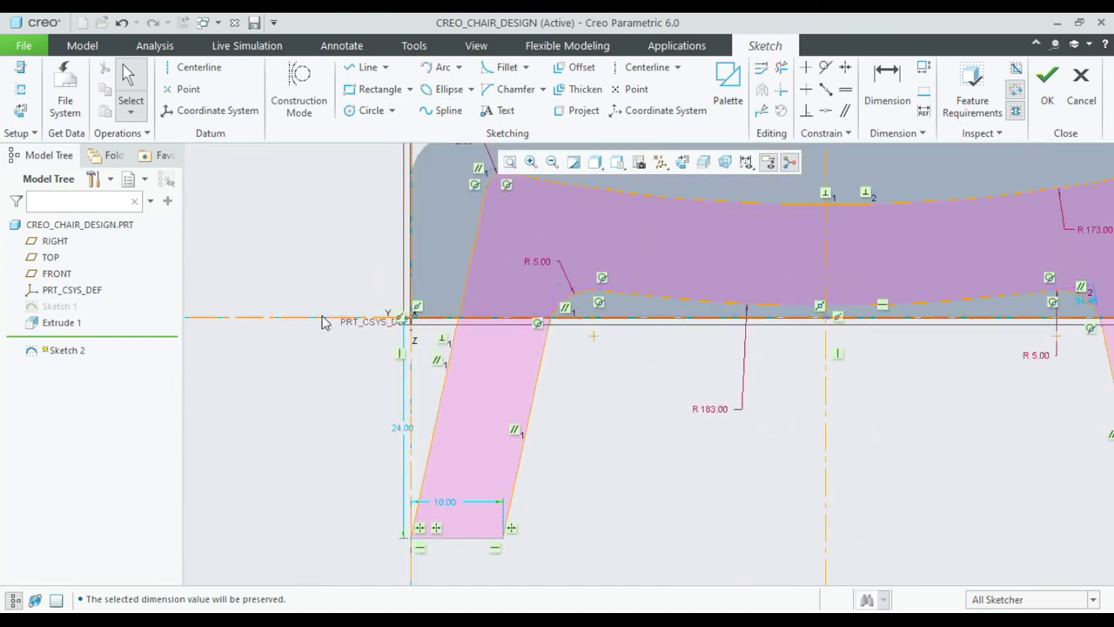
{"action": "double_click", "coordinate": [396, 431]}
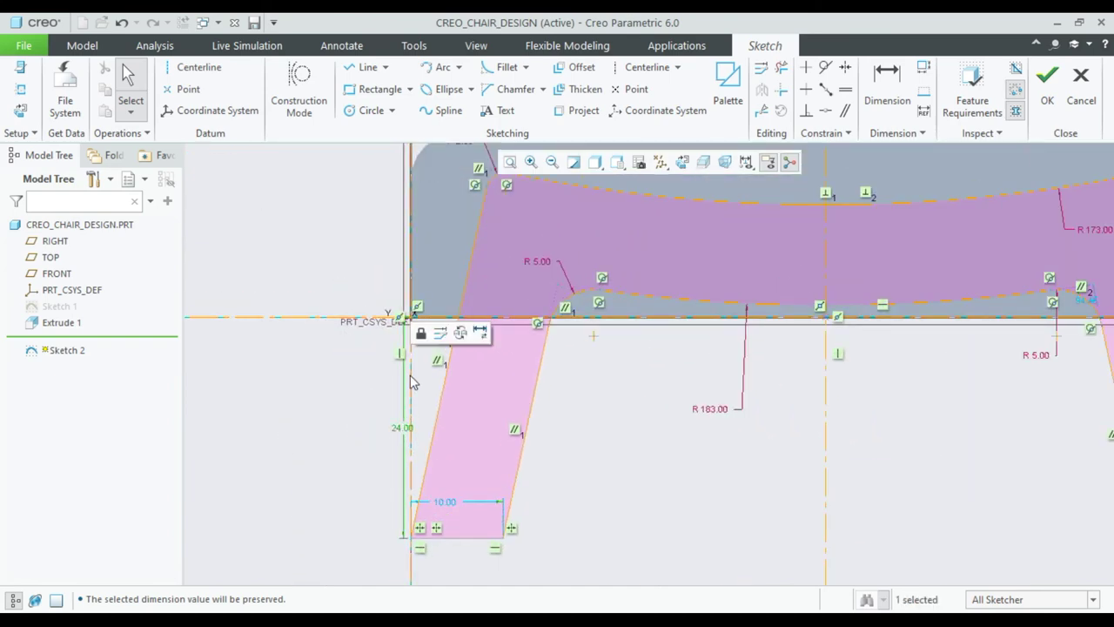
{"action": "left_click", "coordinate": [443, 505]}
{"action": "double_click", "coordinate": [444, 502]}
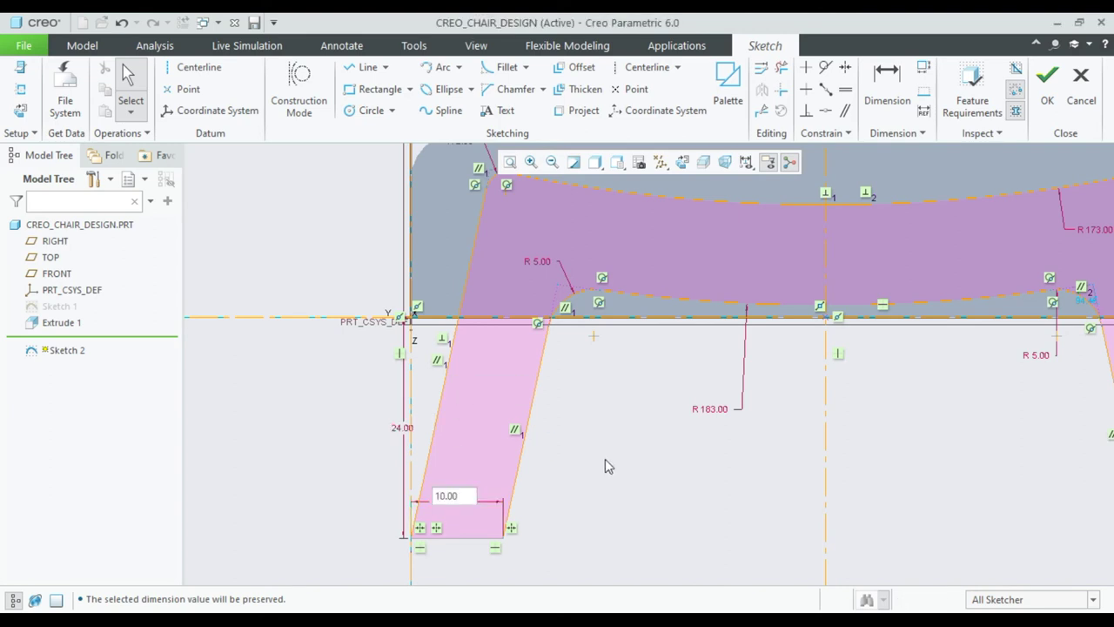
{"action": "scroll", "coordinate": [605, 459], "scroll_direction": "down", "scroll_amount": 4}
{"action": "left_click", "coordinate": [706, 456]}
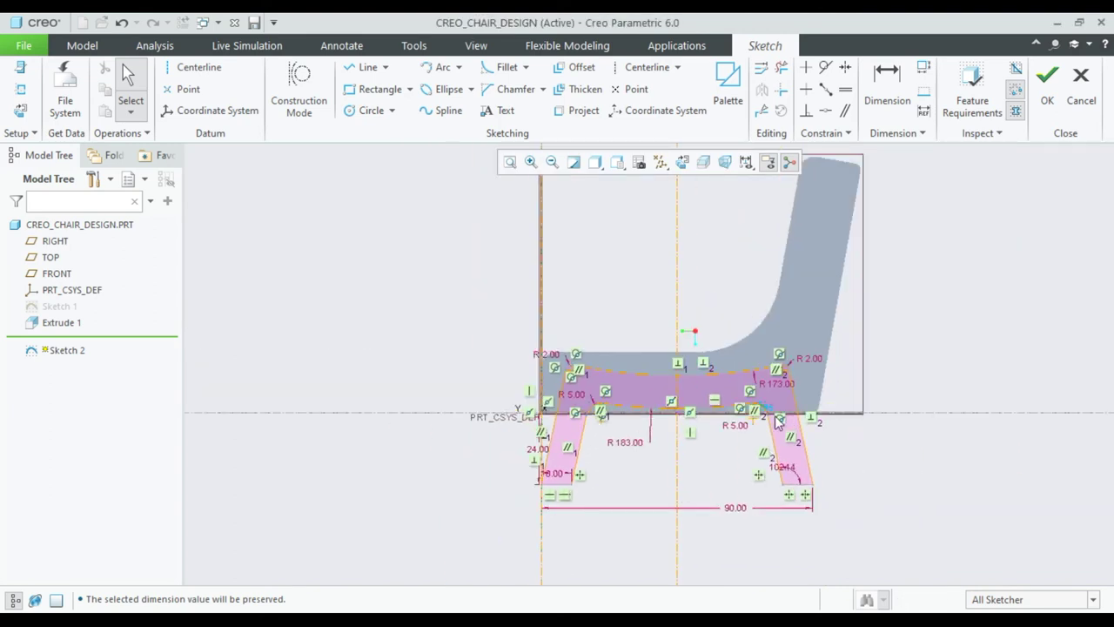
{"action": "scroll", "coordinate": [788, 424], "scroll_direction": "up", "scroll_amount": 3}
{"action": "scroll", "coordinate": [757, 412], "scroll_direction": "up", "scroll_amount": 2}
{"action": "double_click", "coordinate": [757, 407]}
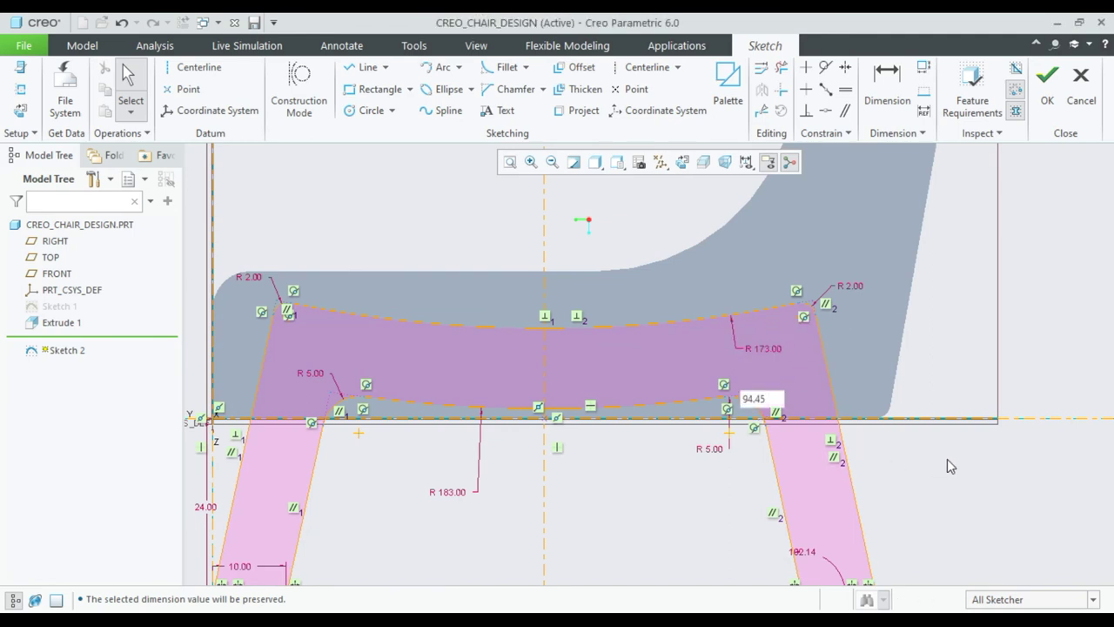
{"action": "key", "text": "Return"}
{"action": "scroll", "coordinate": [946, 456], "scroll_direction": "down", "scroll_amount": 5}
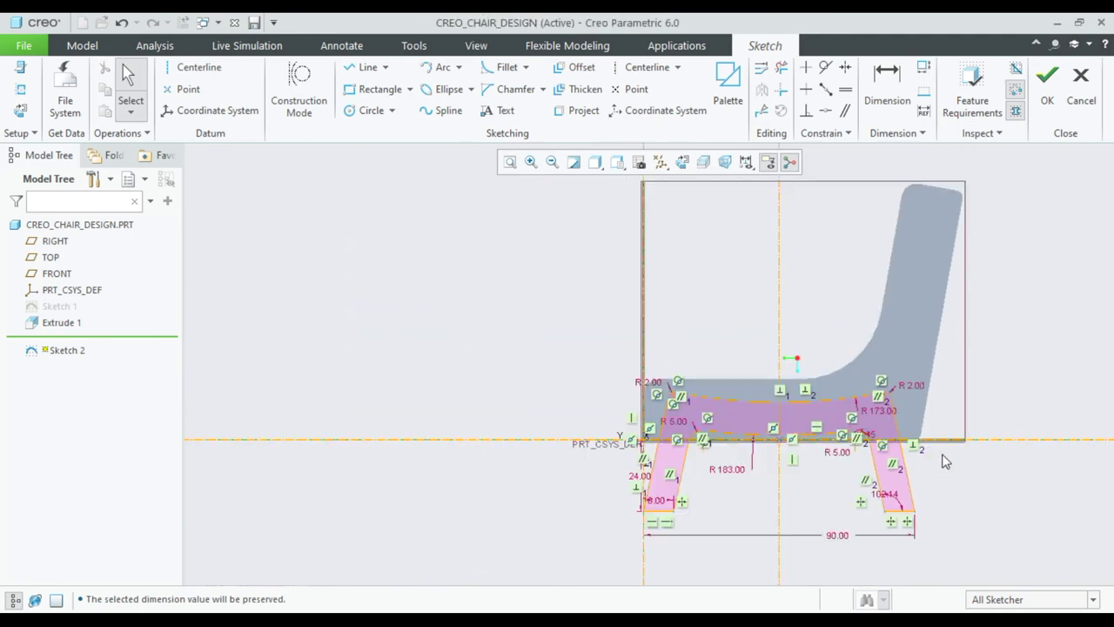
{"action": "left_click", "coordinate": [1047, 87]}
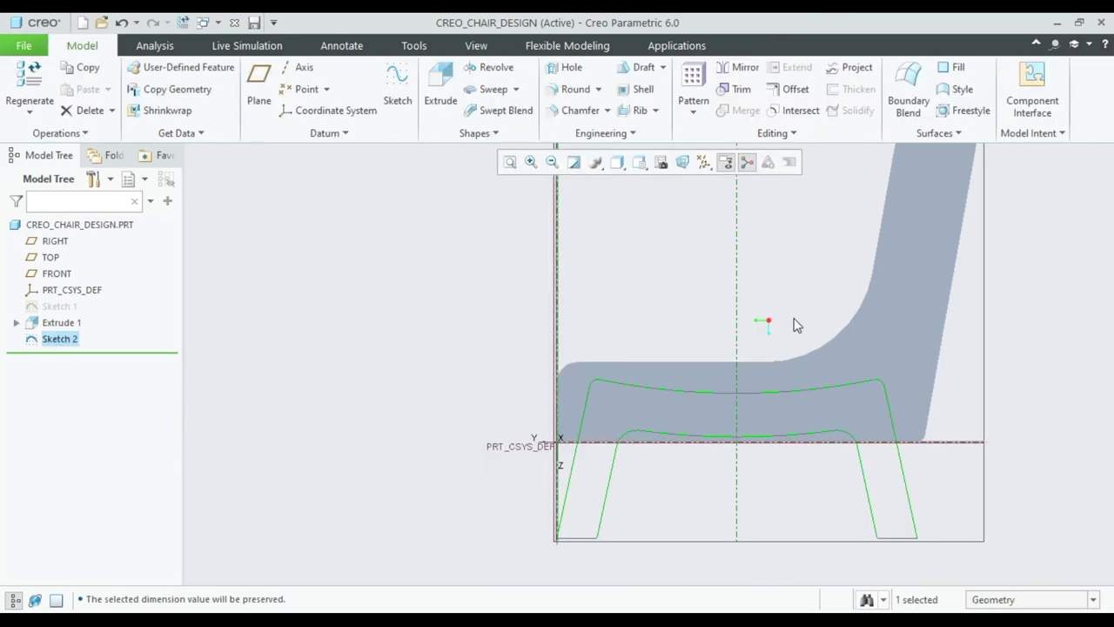
Extrude Sketch 2 to a depth of 10.00, creating Extrude 2 as the leg frame
{"action": "left_click", "coordinate": [438, 87]}
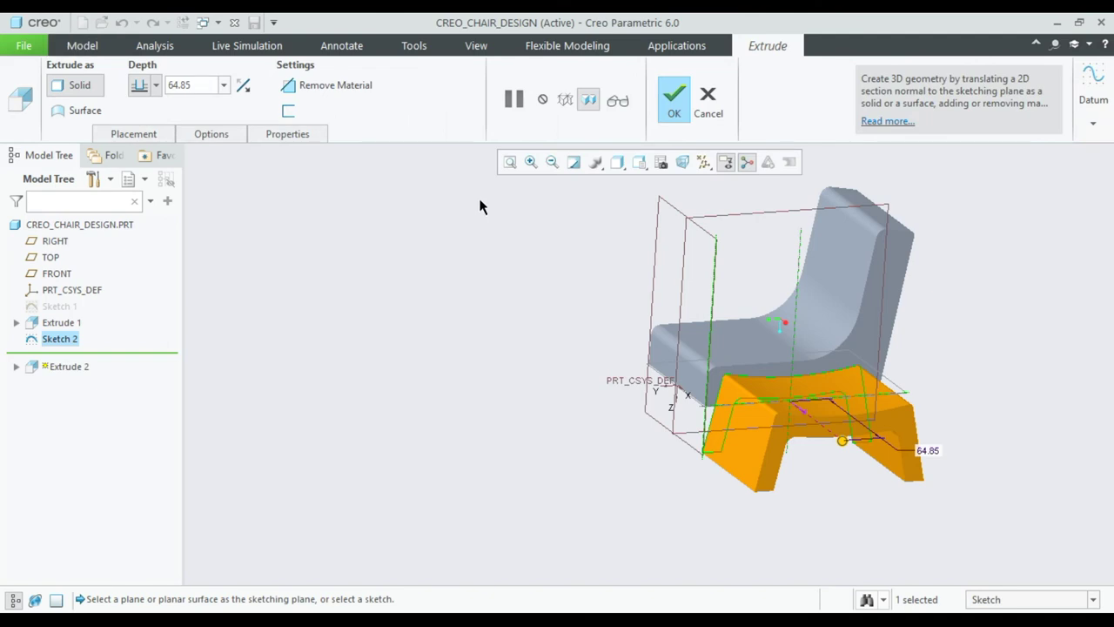
{"action": "scroll", "coordinate": [484, 218], "scroll_direction": "down", "scroll_amount": 2}
{"action": "middle_click_drag", "start_coordinate": [483, 223], "coordinate": [492, 223]}
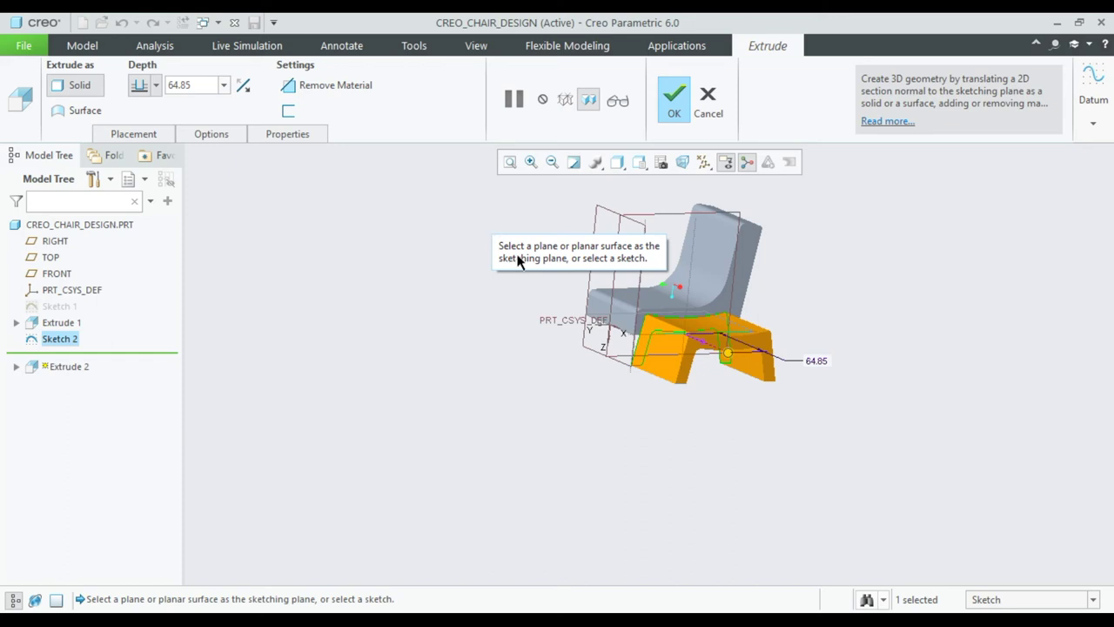
{"action": "left_click", "coordinate": [201, 84]}
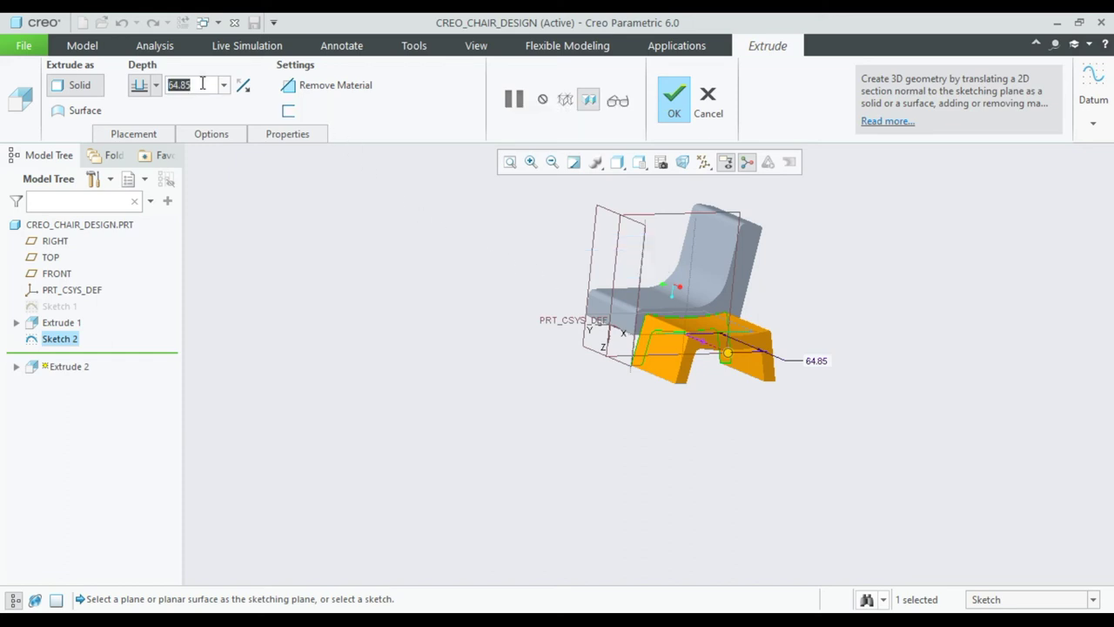
{"action": "type", "text": "10"}
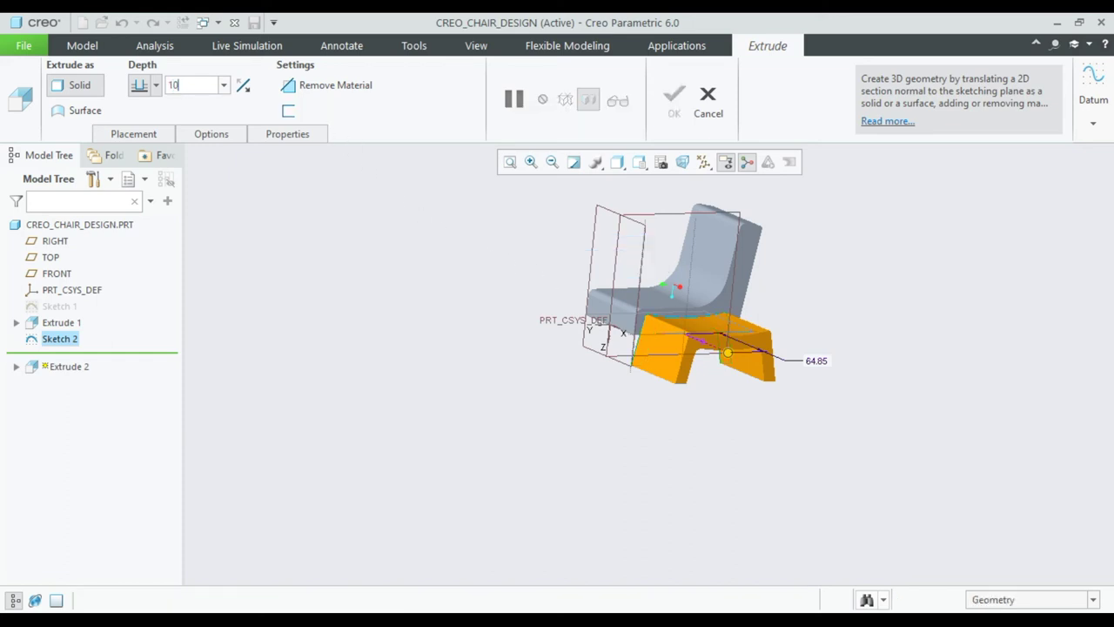
{"action": "key", "text": "Return"}
{"action": "scroll", "coordinate": [634, 260], "scroll_direction": "down", "scroll_amount": 1}
{"action": "mouse_move", "coordinate": [634, 259]}
{"action": "middle_mouse_down"}
{"action": "mouse_move", "coordinate": [664, 368]}
{"action": "mouse_move", "coordinate": [670, 218]}
{"action": "middle_mouse_up"}
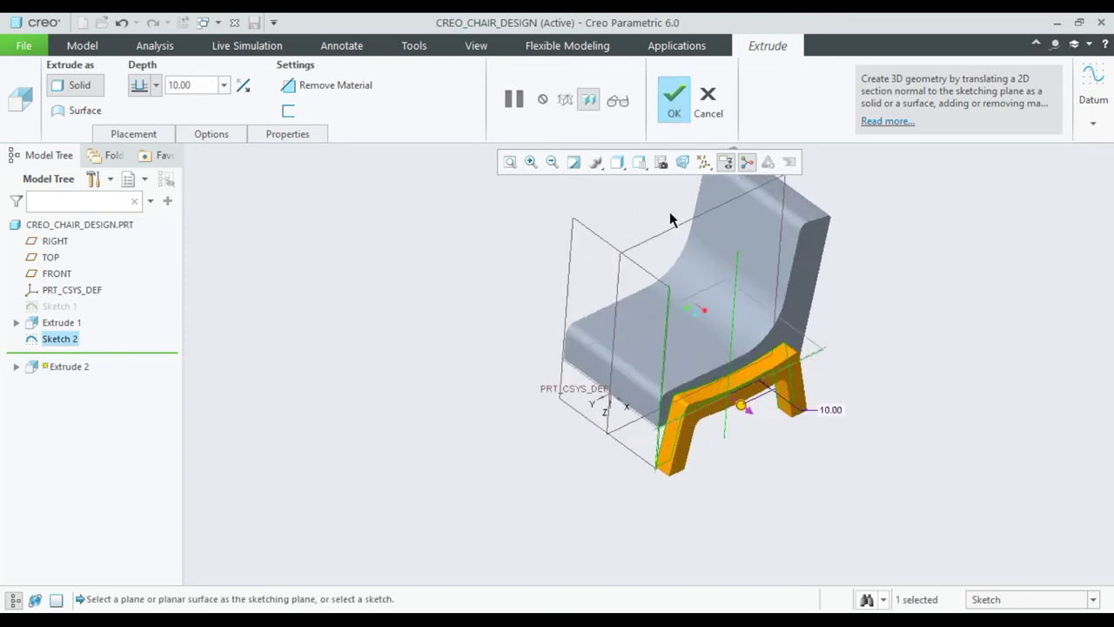
{"action": "left_click", "coordinate": [684, 87]}
{"action": "middle_click_drag", "start_coordinate": [493, 366], "coordinate": [497, 356]}
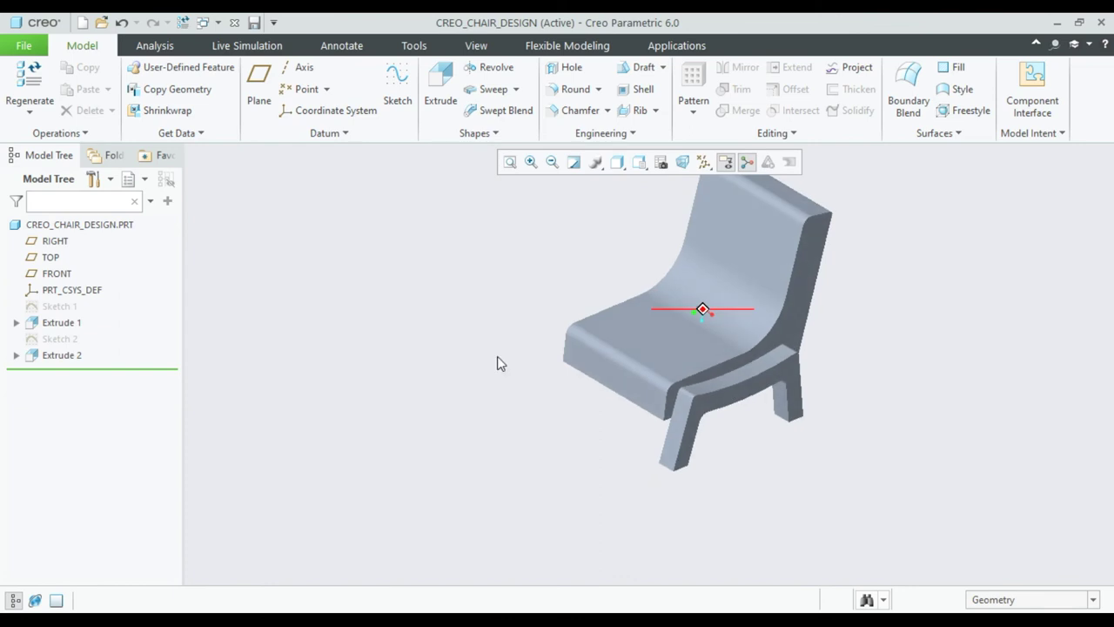
Mirror Extrude 2 across the RIGHT datum plane to create Mirror 1
{"action": "left_click", "coordinate": [77, 355]}
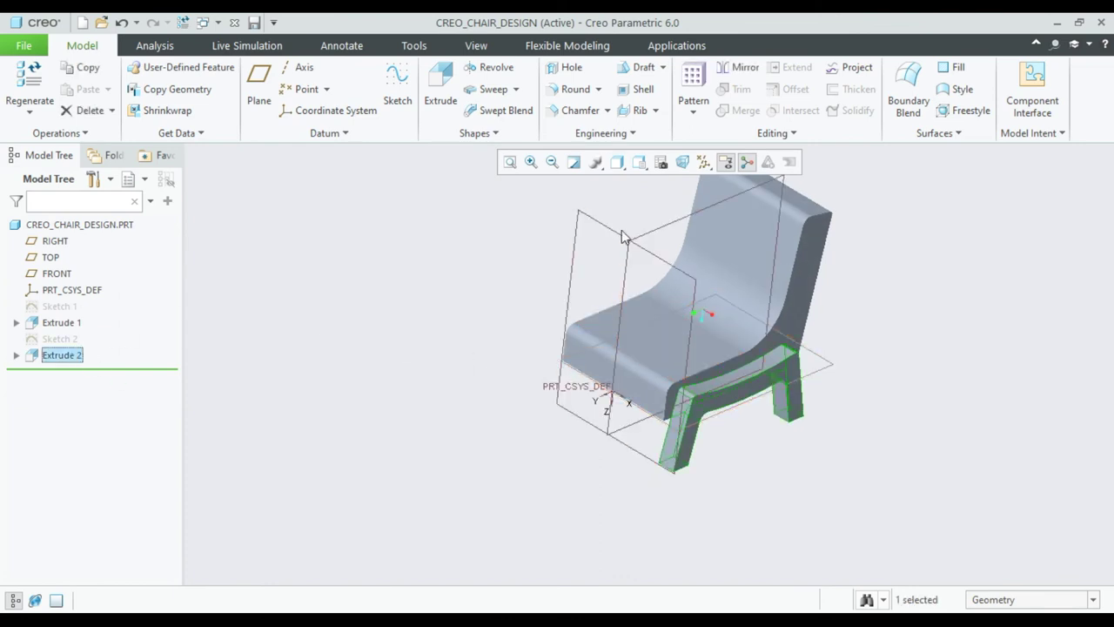
{"action": "left_click", "coordinate": [736, 74]}
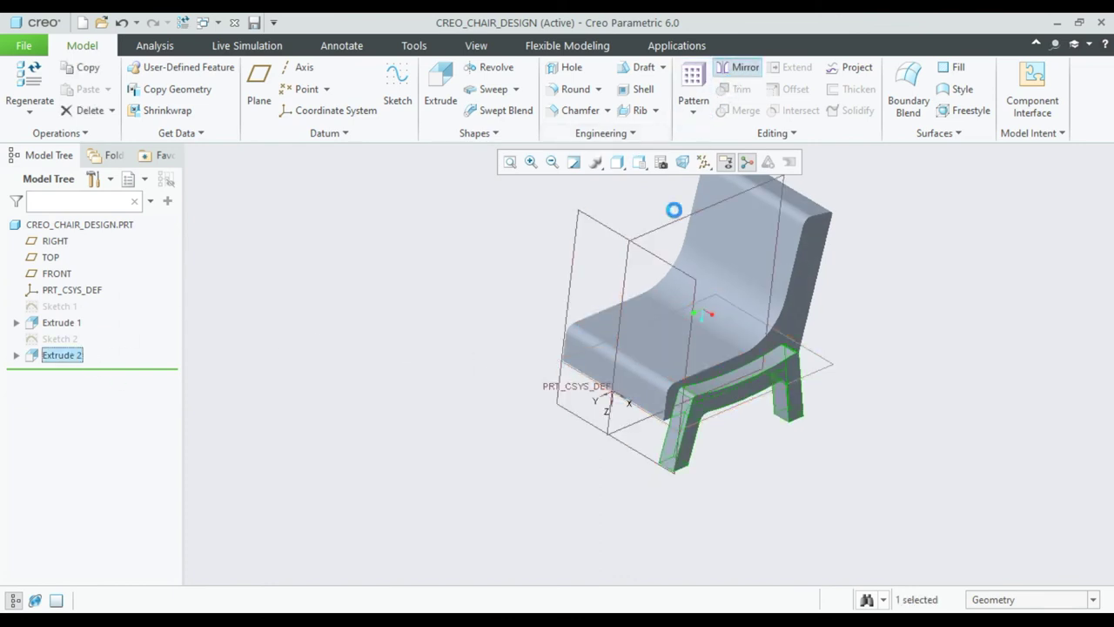
{"action": "left_click", "coordinate": [625, 270]}
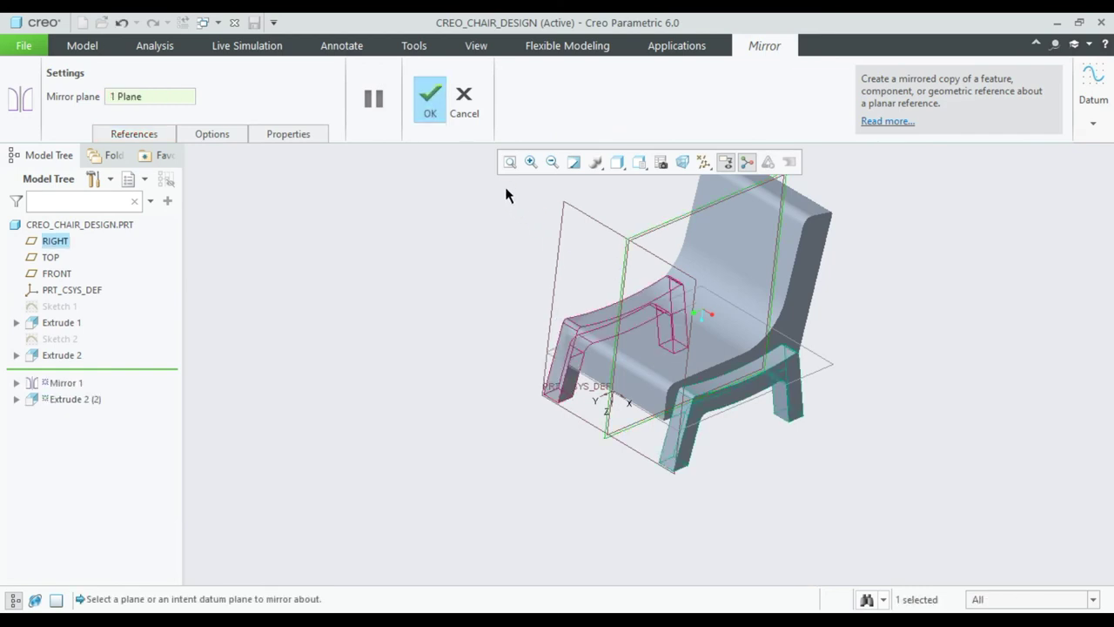
{"action": "left_click", "coordinate": [432, 102]}
{"action": "mouse_move", "coordinate": [467, 292]}
{"action": "middle_mouse_down"}
{"action": "mouse_move", "coordinate": [529, 278]}
{"action": "mouse_move", "coordinate": [514, 316]}
{"action": "mouse_move", "coordinate": [560, 325]}
{"action": "mouse_move", "coordinate": [572, 282]}
{"action": "middle_mouse_up"}
{"action": "left_click", "coordinate": [494, 317]}
{"action": "left_click", "coordinate": [616, 163]}
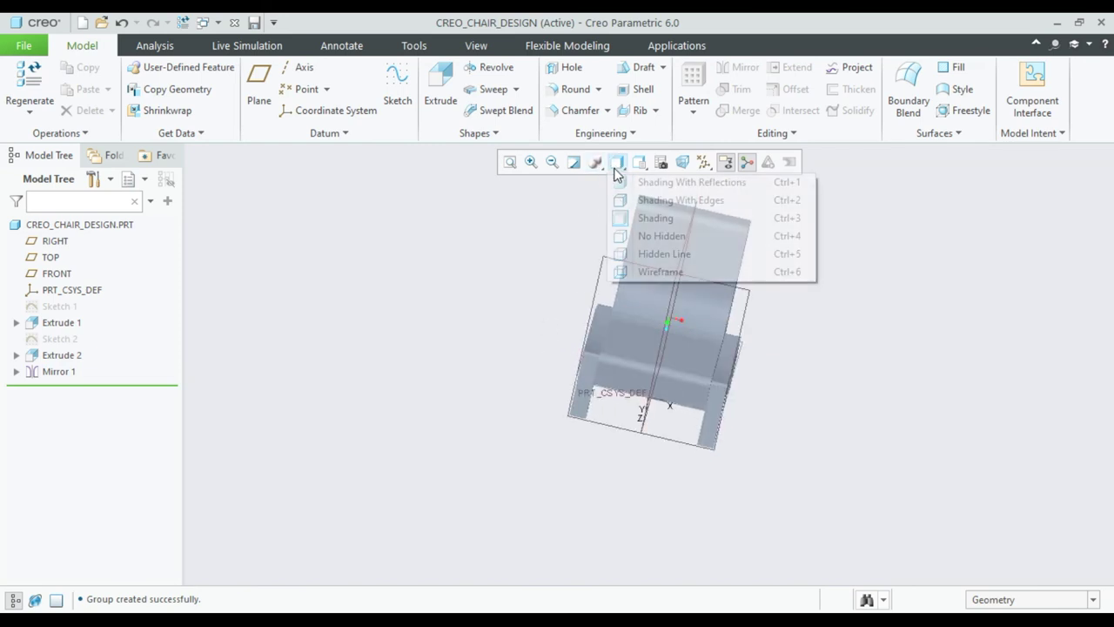
Switch the display style to Shading With Edges
{"action": "left_click", "coordinate": [621, 199]}
{"action": "mouse_move", "coordinate": [530, 351]}
{"action": "middle_mouse_down"}
{"action": "mouse_move", "coordinate": [500, 325]}
{"action": "mouse_move", "coordinate": [636, 269]}
{"action": "mouse_move", "coordinate": [617, 277]}
{"action": "mouse_move", "coordinate": [626, 269]}
{"action": "middle_mouse_up"}
{"action": "scroll", "coordinate": [637, 269], "scroll_direction": "up", "scroll_amount": 2}
{"action": "scroll", "coordinate": [636, 269], "scroll_direction": "down", "scroll_amount": 1}
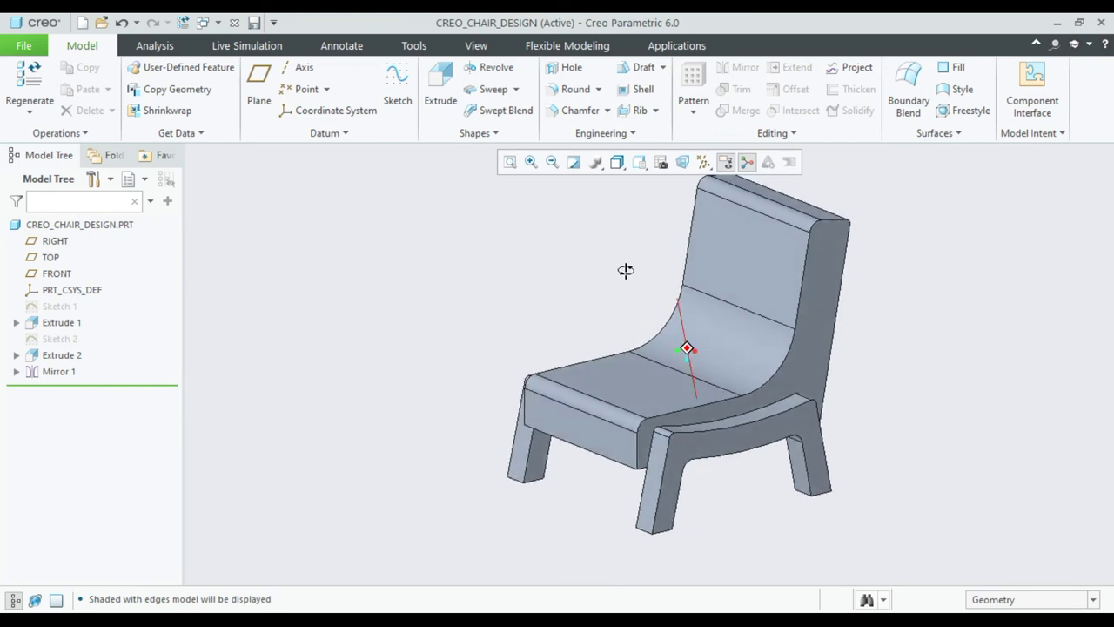
Hide datum planes and coordinate systems, then select the seat-and-backrest body Extrude 1
{"action": "left_click", "coordinate": [703, 162]}
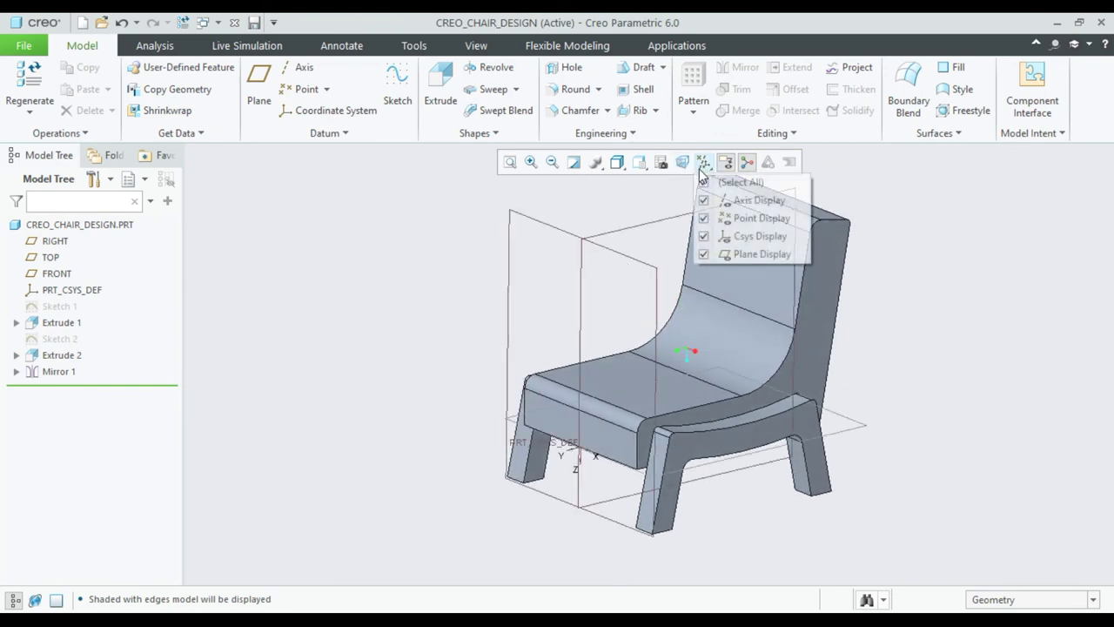
{"action": "left_click", "coordinate": [1006, 256]}
{"action": "scroll", "coordinate": [927, 253], "scroll_direction": "down", "scroll_amount": 2}
{"action": "scroll", "coordinate": [927, 227], "scroll_direction": "up", "scroll_amount": 1}
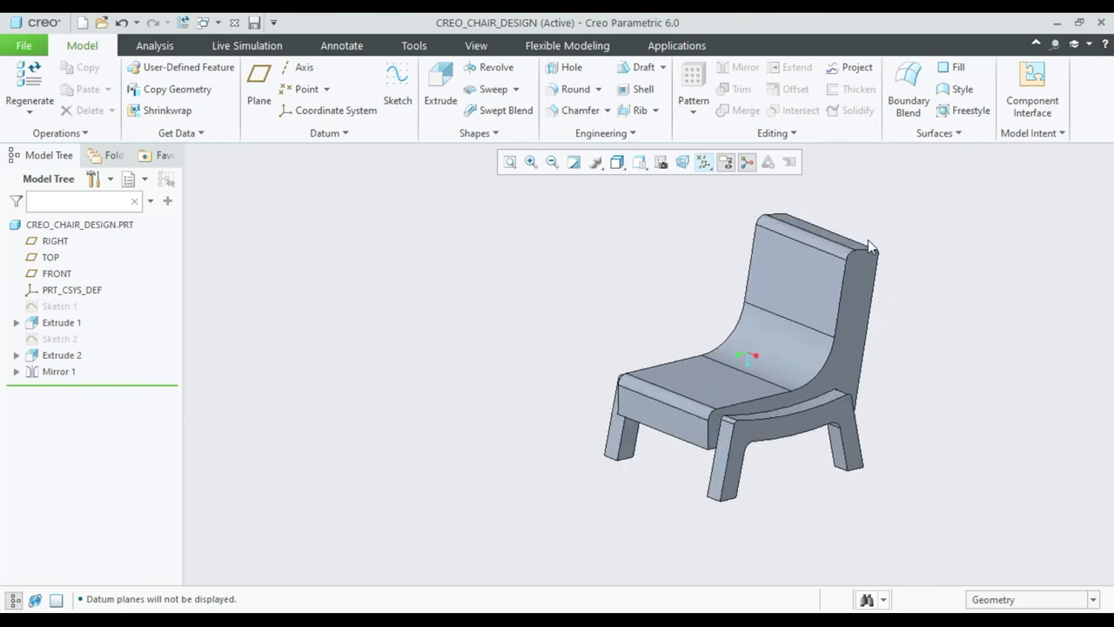
{"action": "left_click", "coordinate": [61, 322]}
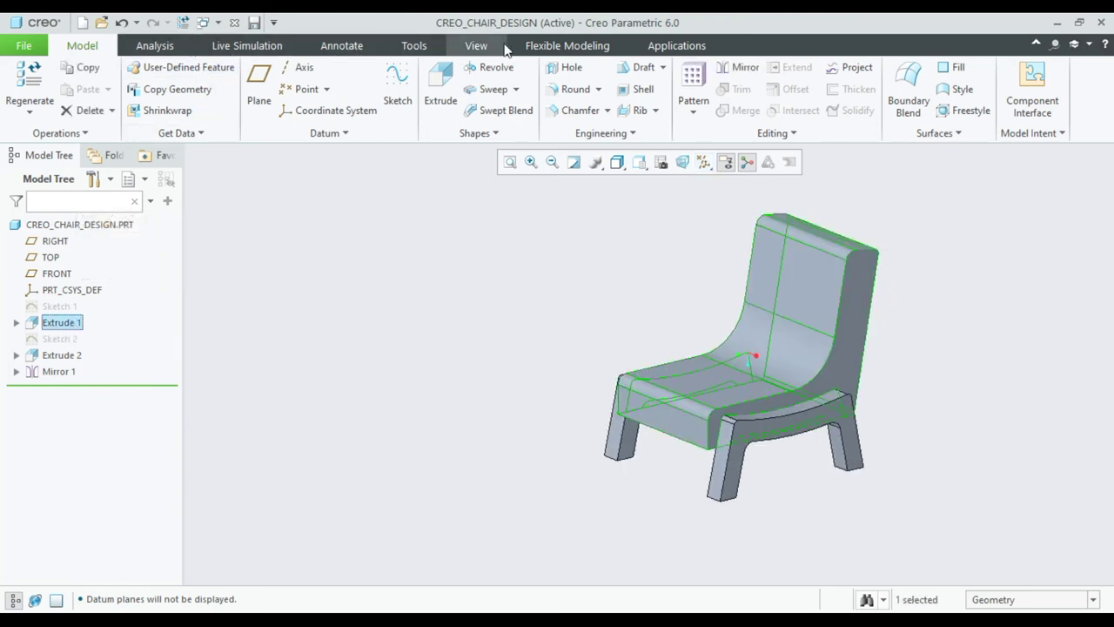
{"action": "left_click", "coordinate": [476, 45]}
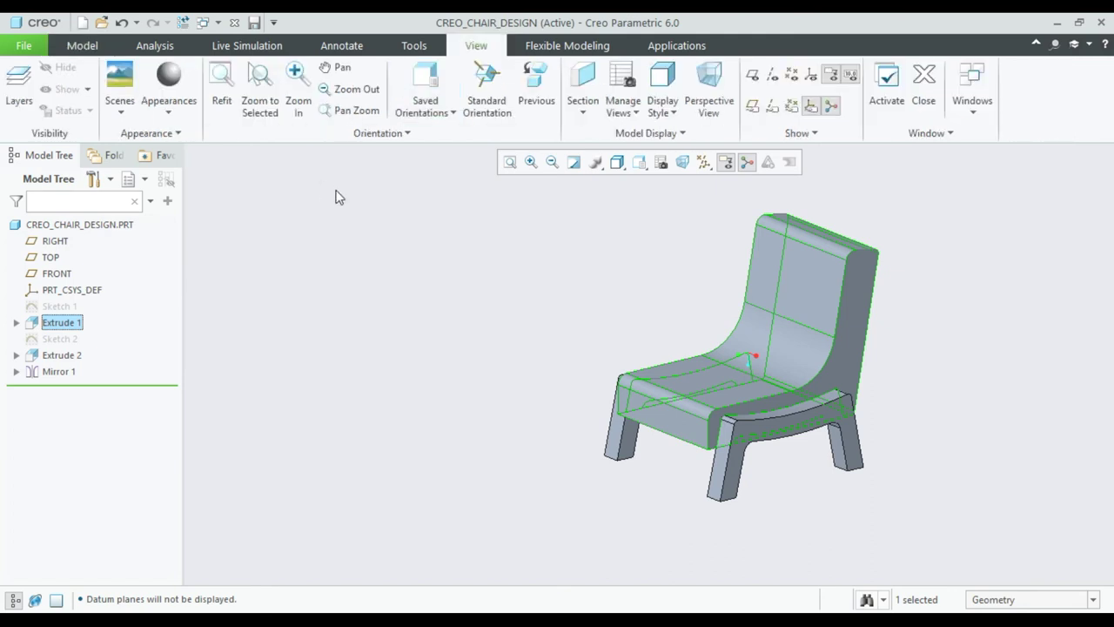
Open the Appearance Editor via More Appearances and set the class to Misc
{"action": "left_click", "coordinate": [175, 104]}
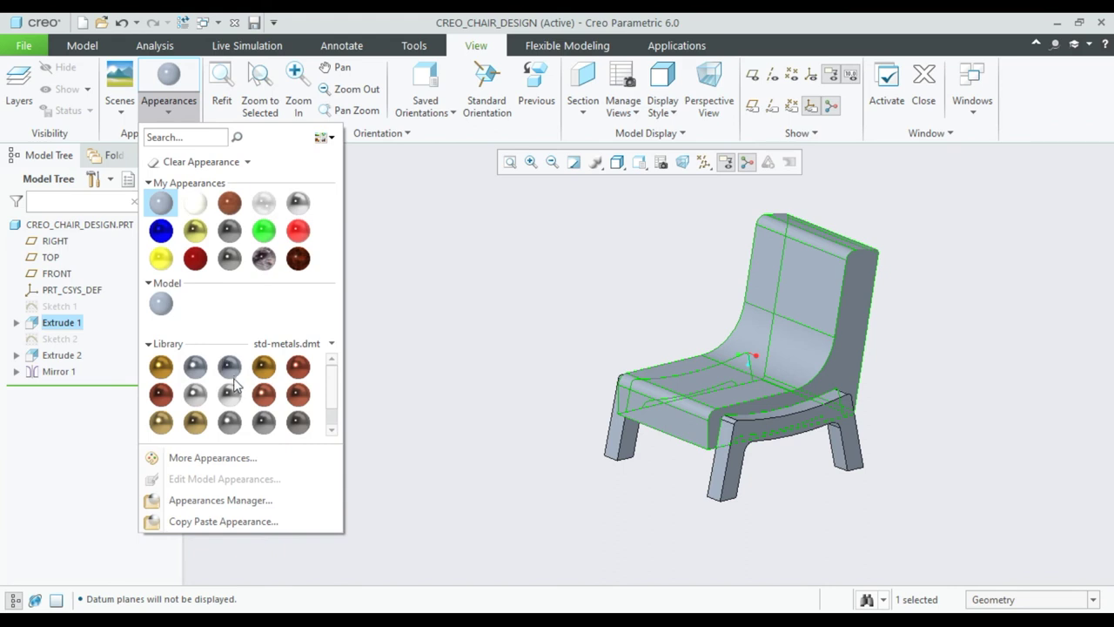
{"action": "left_click", "coordinate": [243, 459]}
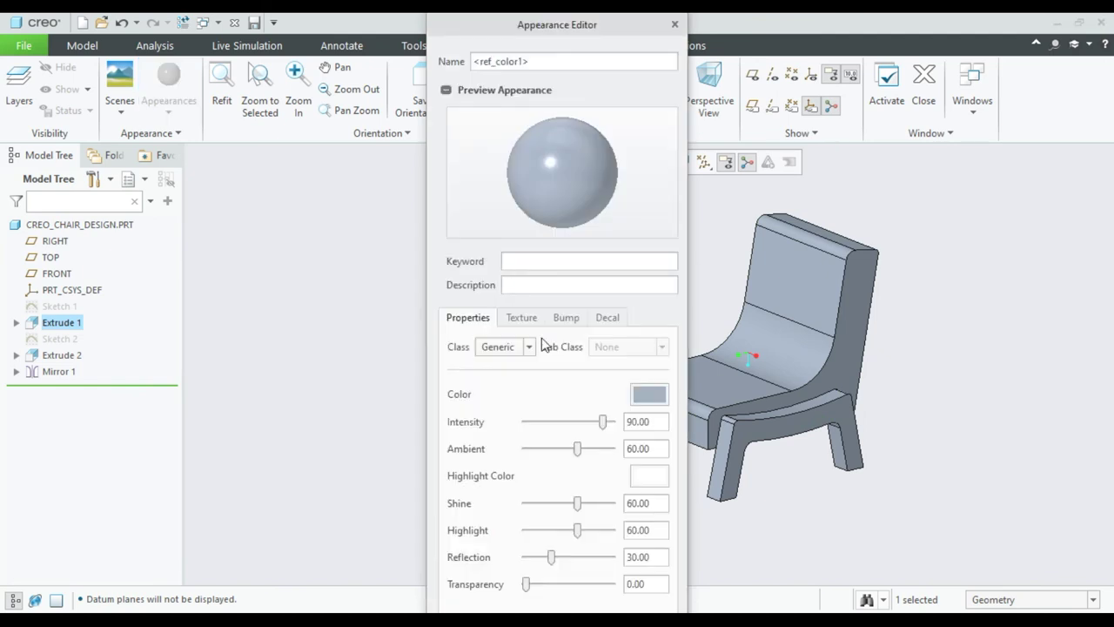
{"action": "left_click", "coordinate": [517, 348]}
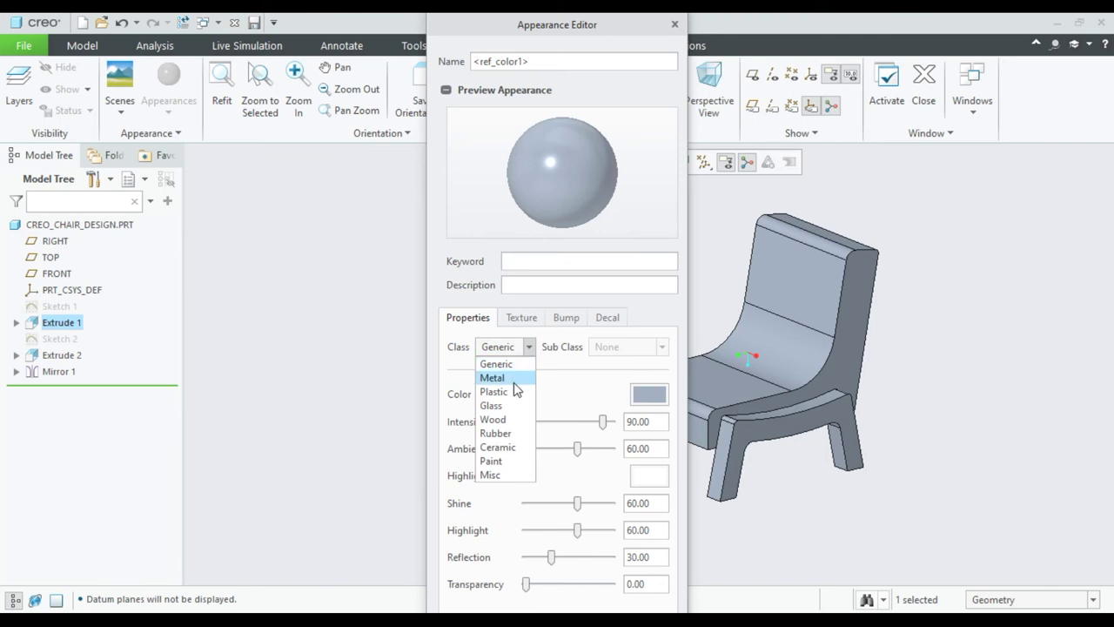
{"action": "left_click", "coordinate": [504, 474]}
Choose the Leather sub class and open its Color Editor showing RGB 162, 175, 191
{"action": "left_click", "coordinate": [622, 350]}
{"action": "left_click", "coordinate": [623, 350]}
{"action": "left_click", "coordinate": [623, 350]}
{"action": "left_click", "coordinate": [624, 393]}
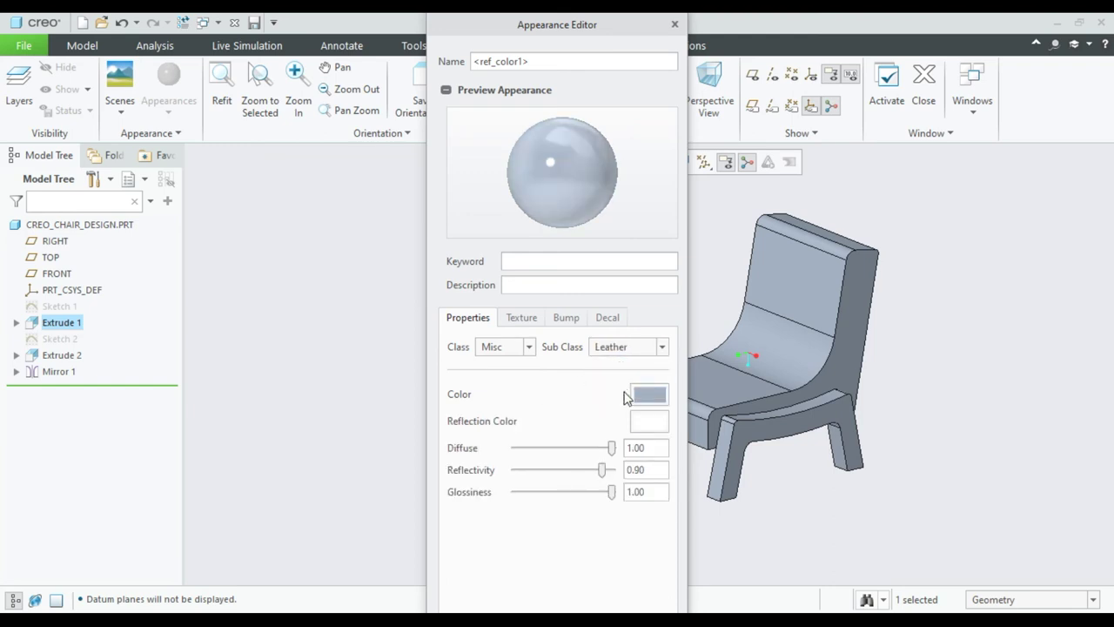
{"action": "left_click", "coordinate": [646, 396]}
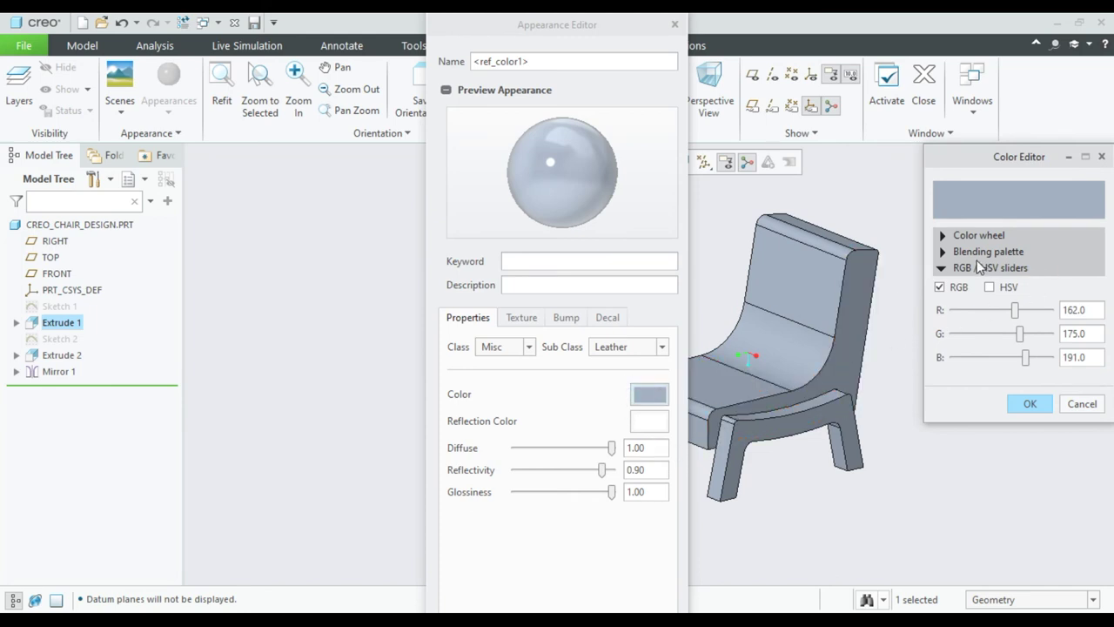
{"action": "left_click", "coordinate": [961, 236]}
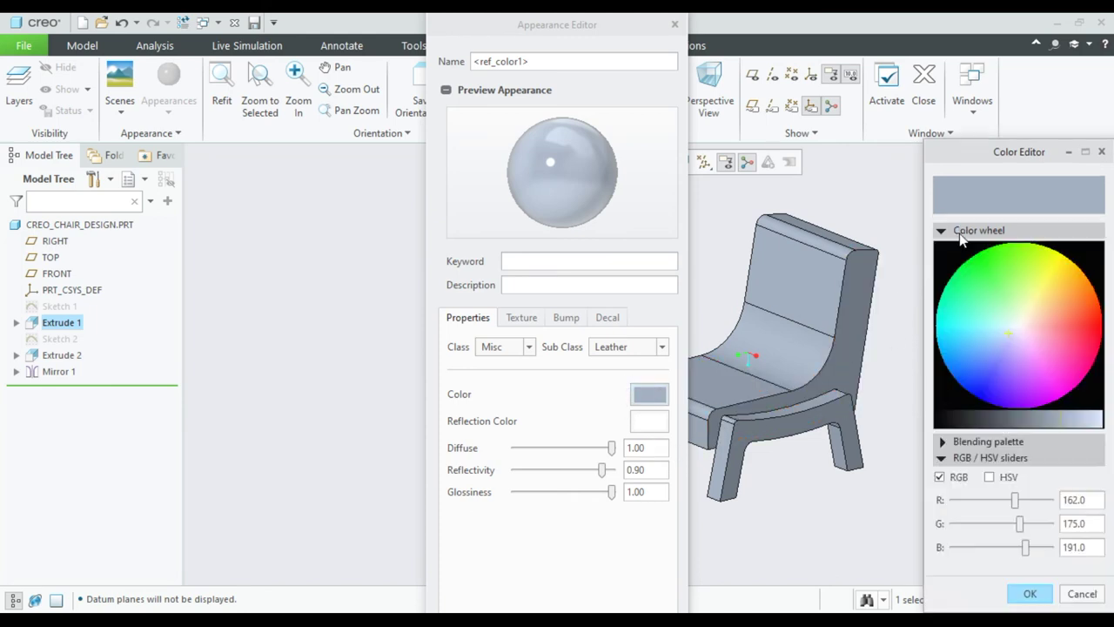
Change the leather colour from an orange-red hue to dark brown (RGB 110.2, 45.2, 6.1) and accept it
{"action": "left_click", "coordinate": [1065, 311]}
{"action": "mouse_move", "coordinate": [1065, 310]}
{"action": "left_mouse_down"}
{"action": "mouse_move", "coordinate": [1082, 326]}
{"action": "mouse_move", "coordinate": [1094, 305]}
{"action": "left_mouse_up"}
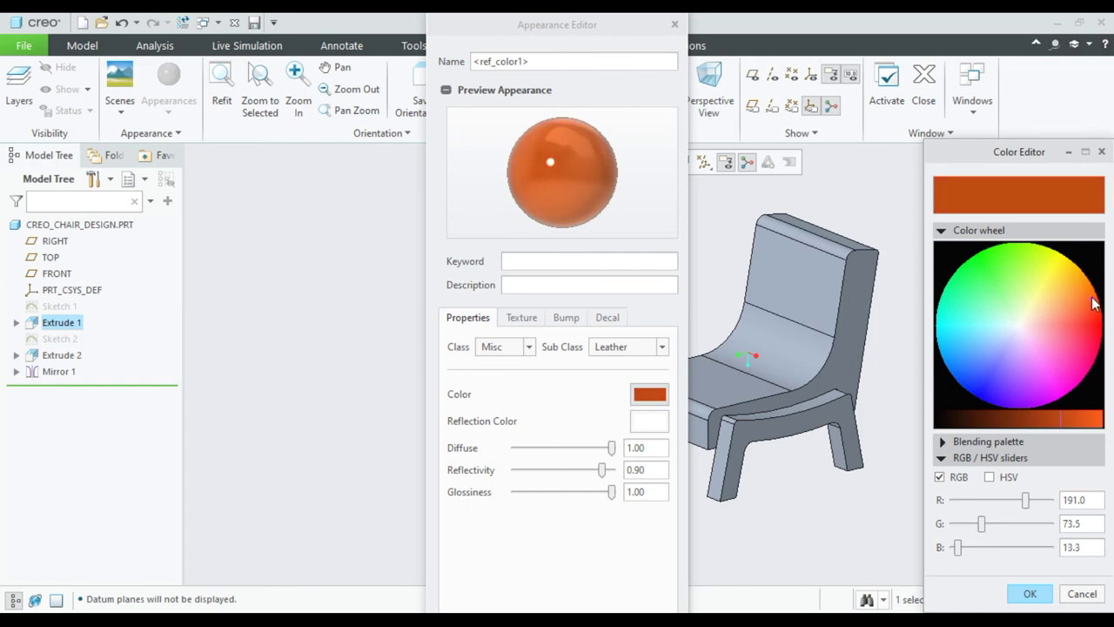
{"action": "left_click_drag", "start_coordinate": [1030, 426], "coordinate": [1006, 423]}
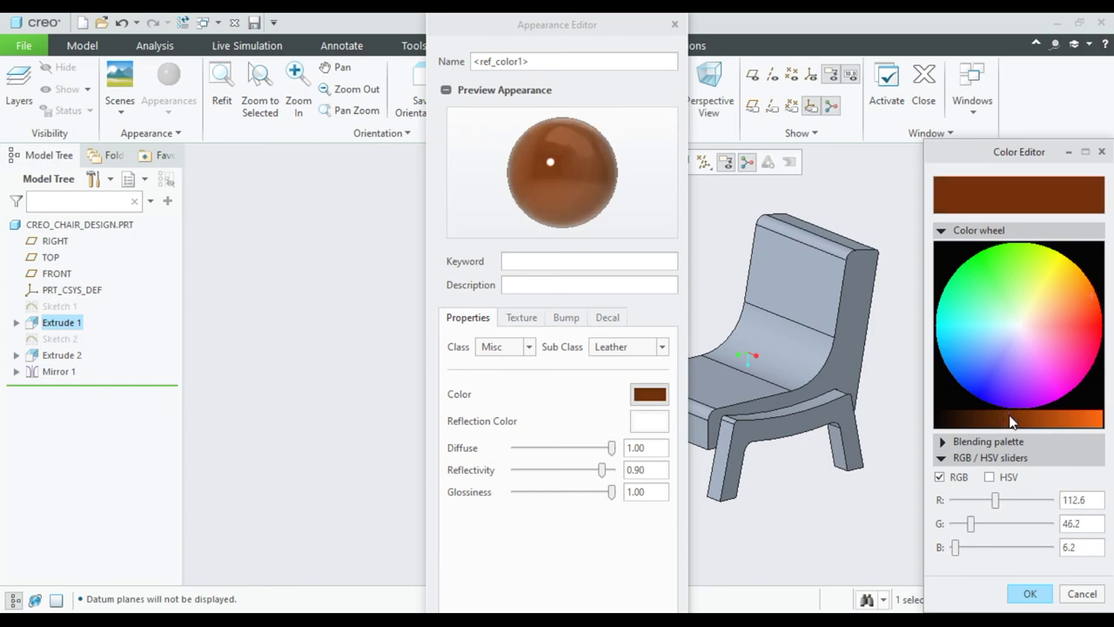
{"action": "left_click_drag", "start_coordinate": [981, 156], "coordinate": [920, 88]}
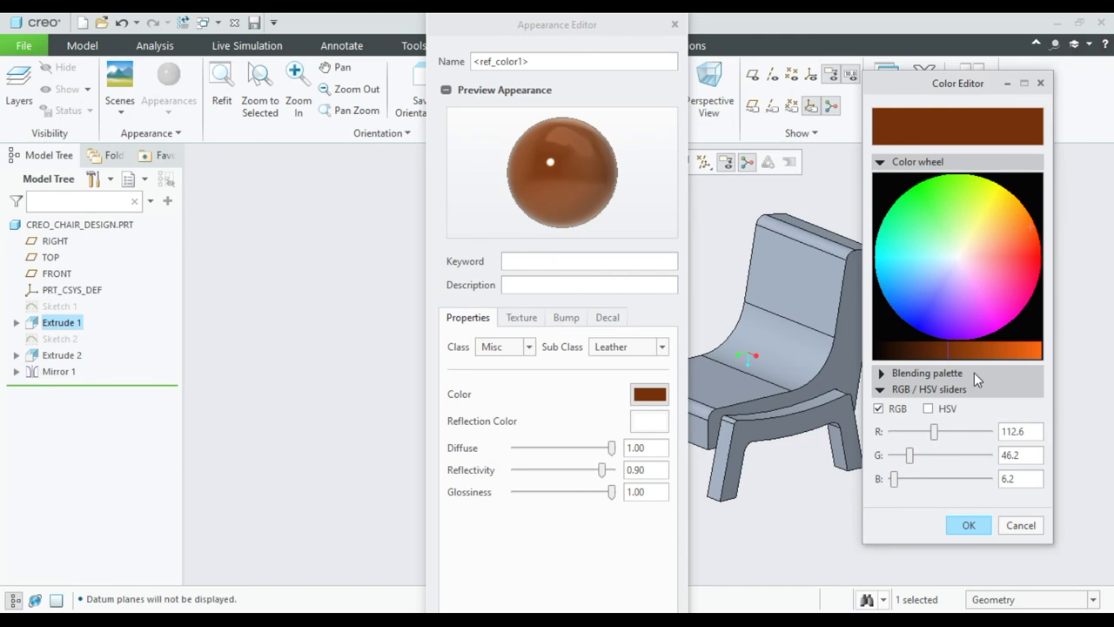
{"action": "left_click_drag", "start_coordinate": [944, 359], "coordinate": [940, 355]}
{"action": "left_click", "coordinate": [970, 524]}
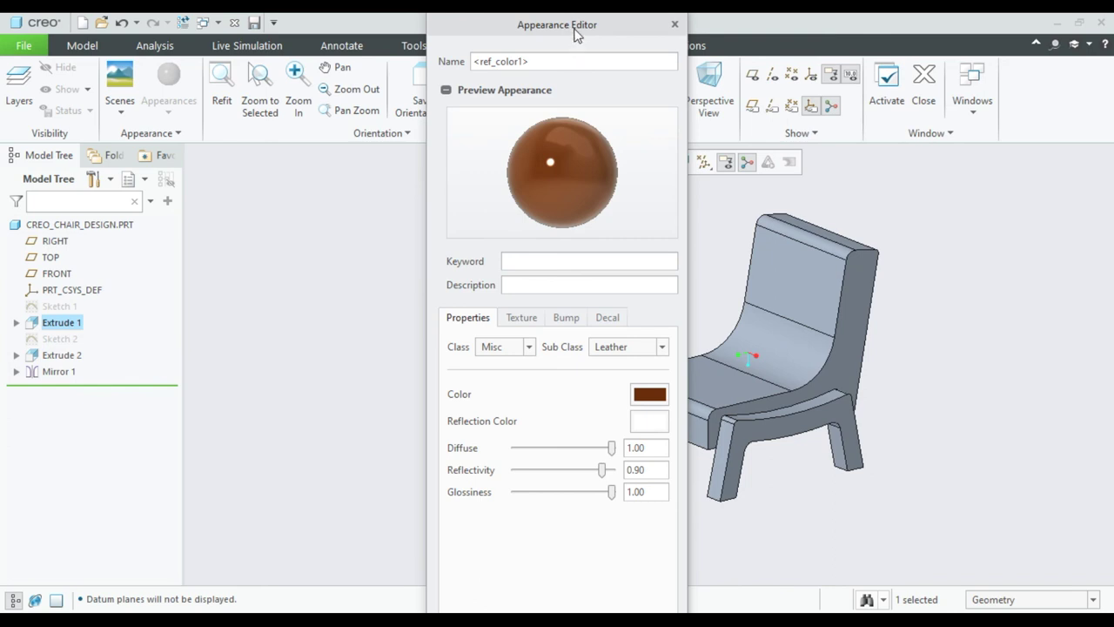
Clear the chair selection and close the Appearance Editor, keeping dark brown leather as the current appearance
{"action": "scroll", "coordinate": [863, 473], "scroll_direction": "down", "scroll_amount": 2}
{"action": "scroll", "coordinate": [841, 487], "scroll_direction": "down", "scroll_amount": 2}
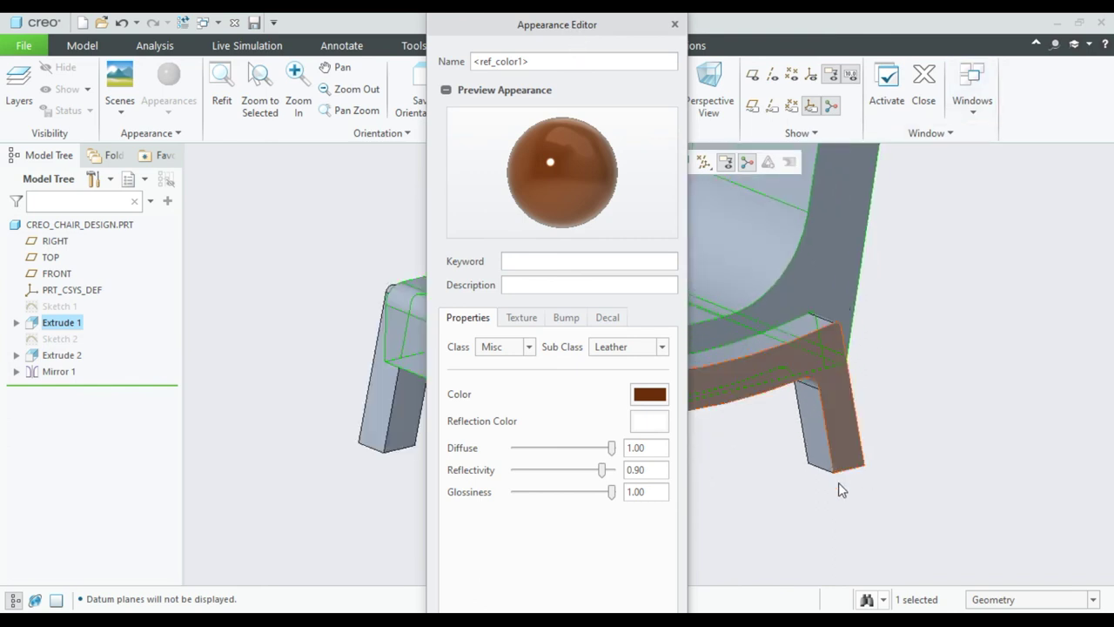
{"action": "scroll", "coordinate": [827, 516], "scroll_direction": "up", "scroll_amount": 5}
{"action": "left_click", "coordinate": [933, 454]}
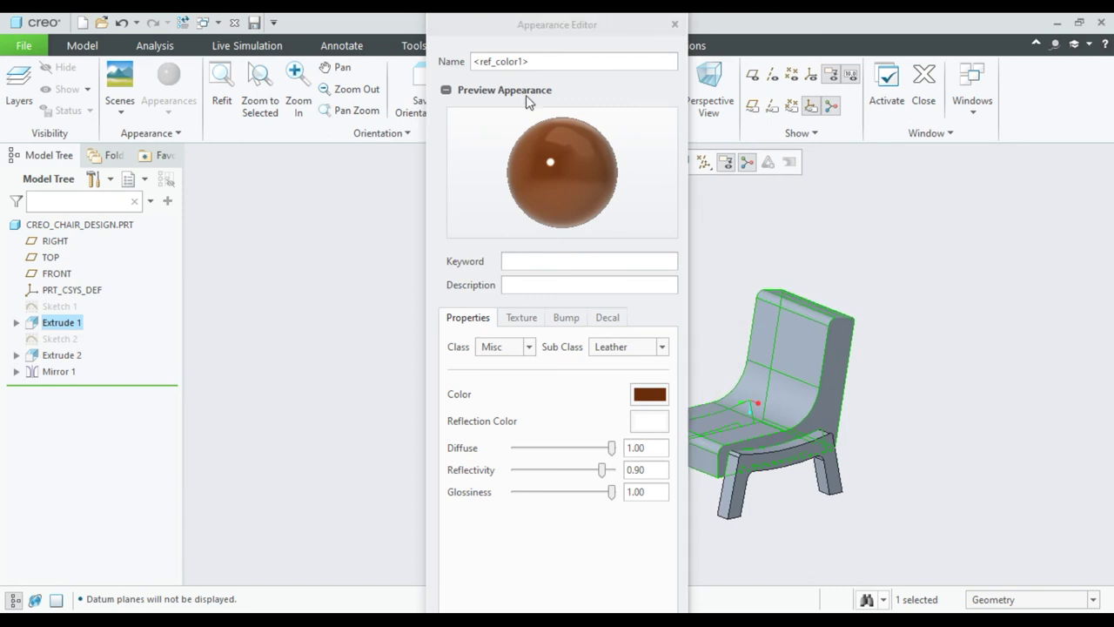
{"action": "left_click", "coordinate": [547, 30]}
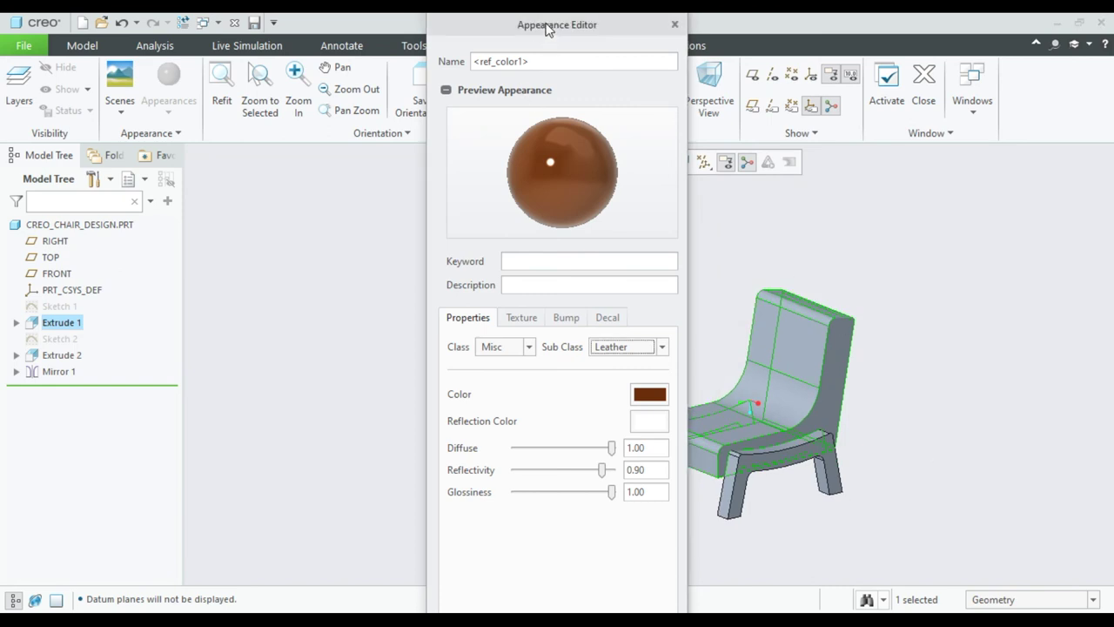
{"action": "left_click", "coordinate": [425, 560]}
{"action": "left_click", "coordinate": [424, 493]}
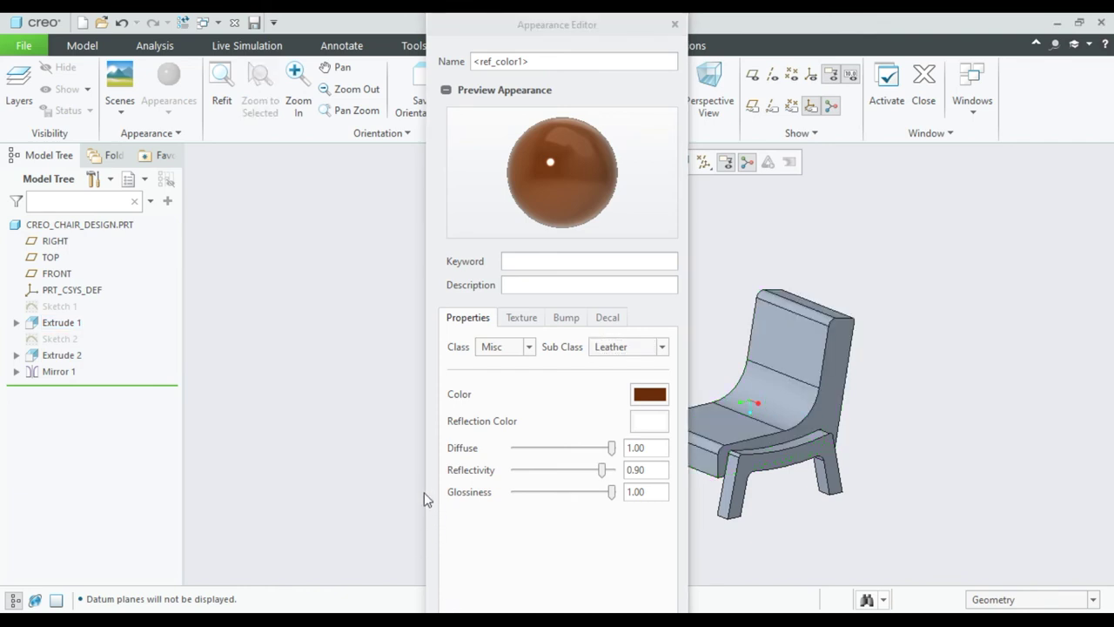
{"action": "left_click", "coordinate": [426, 498]}
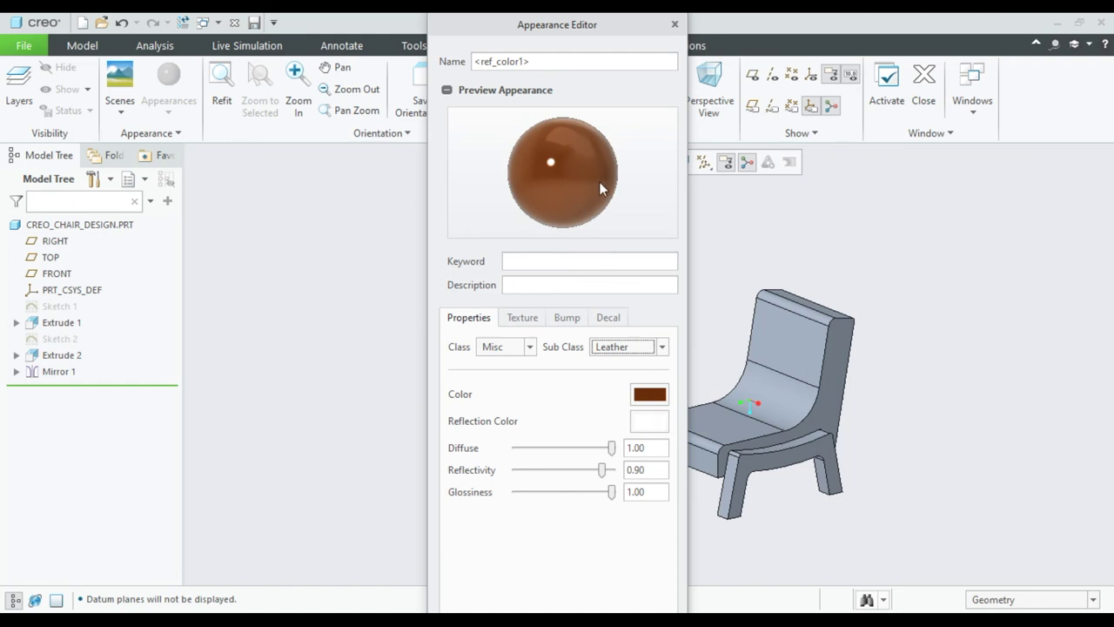
{"action": "left_click", "coordinate": [806, 269]}
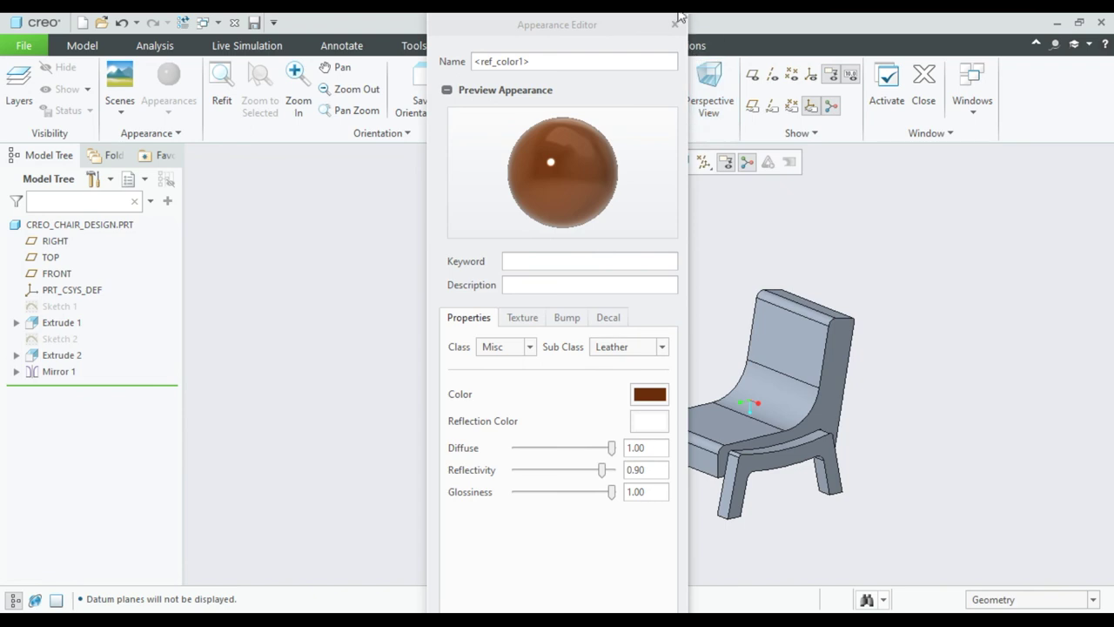
{"action": "left_click", "coordinate": [674, 24]}
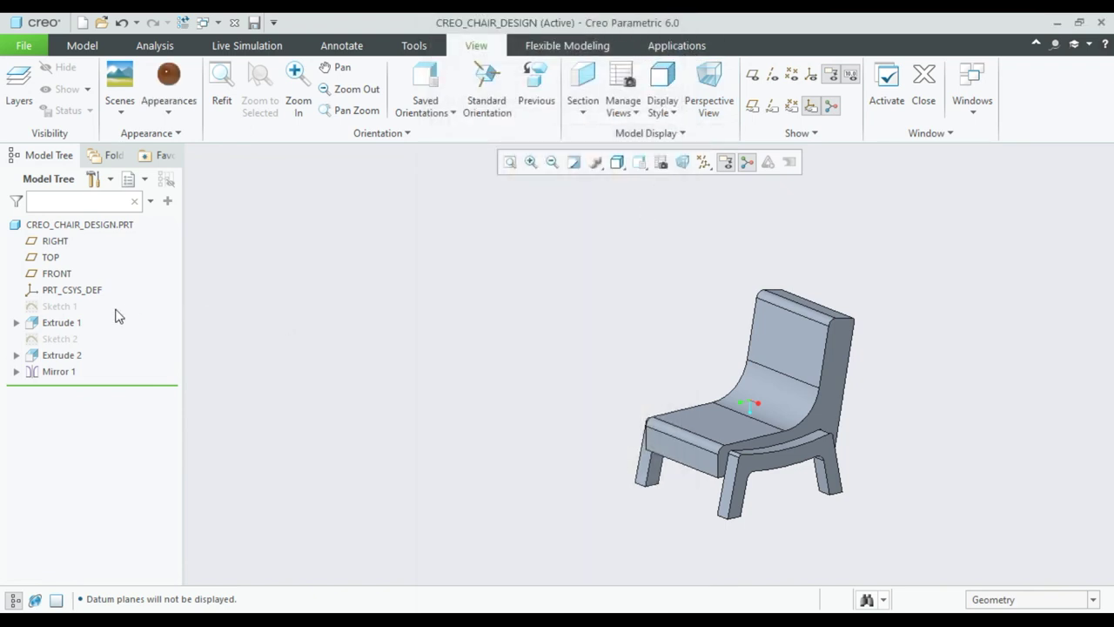
Select the seat-and-backrest body Extrude 1 and bring up the appearance gallery
{"action": "left_click", "coordinate": [61, 322]}
{"action": "left_click", "coordinate": [177, 81]}
{"action": "left_click", "coordinate": [79, 323]}
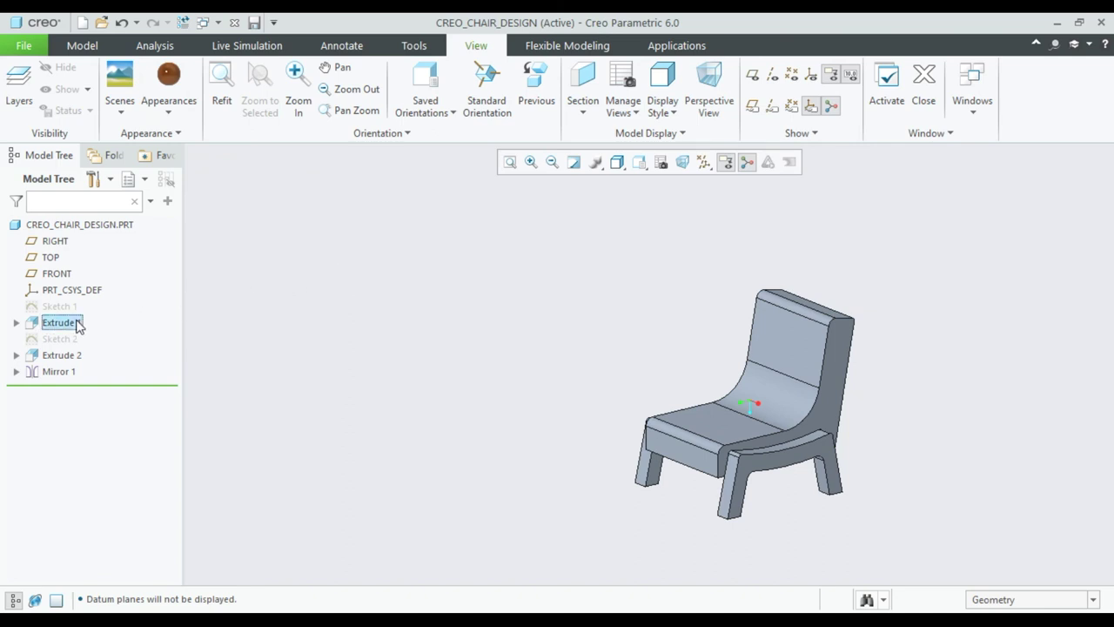
{"action": "left_click", "coordinate": [173, 77]}
{"action": "left_click", "coordinate": [172, 110]}
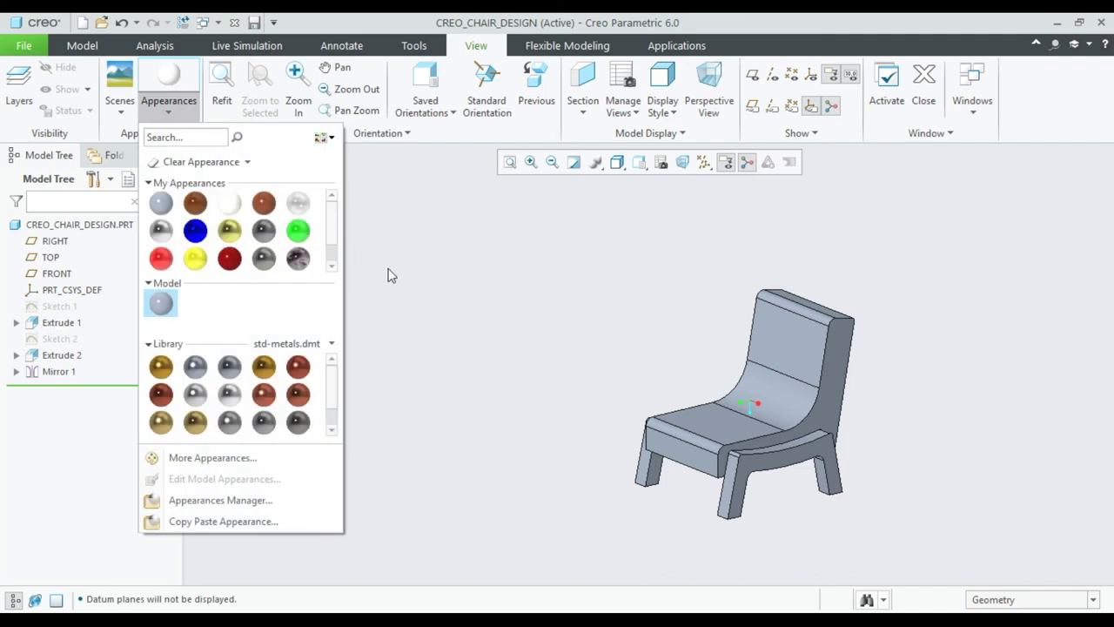
Try the model-appearance object-picking option, then dismiss and reopen the appearance gallery
{"action": "right_click", "coordinate": [161, 310]}
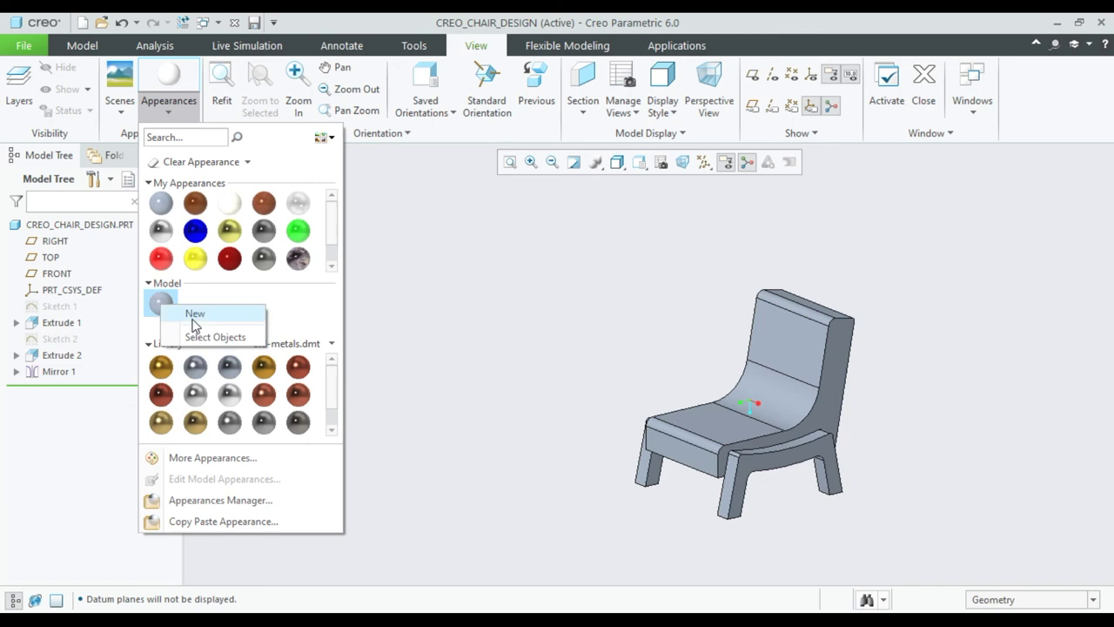
{"action": "left_click", "coordinate": [200, 336]}
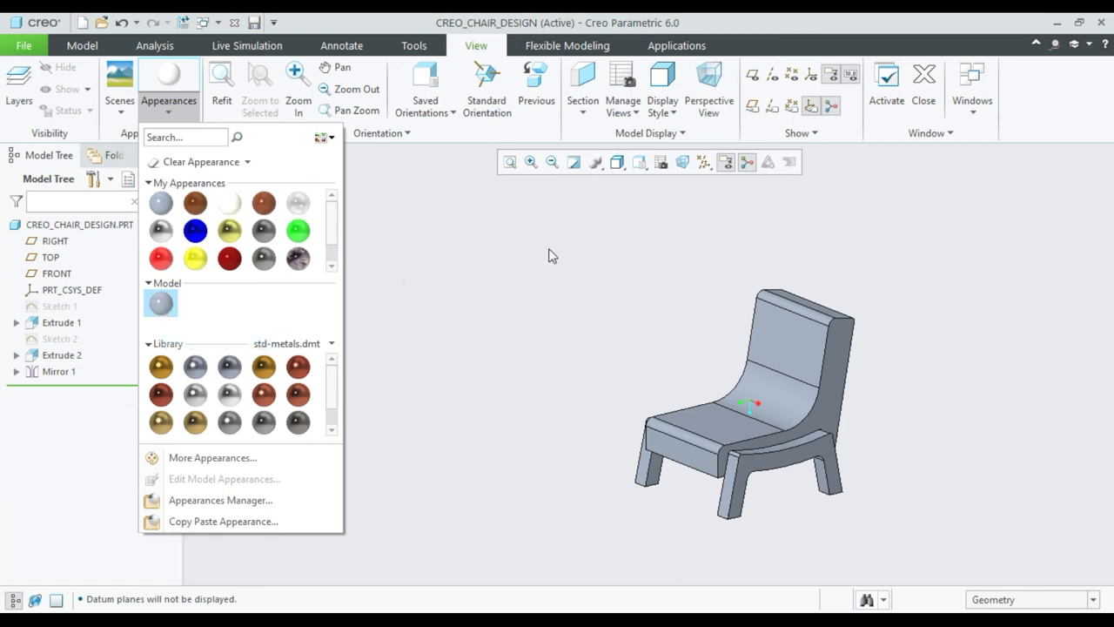
{"action": "left_click", "coordinate": [525, 264]}
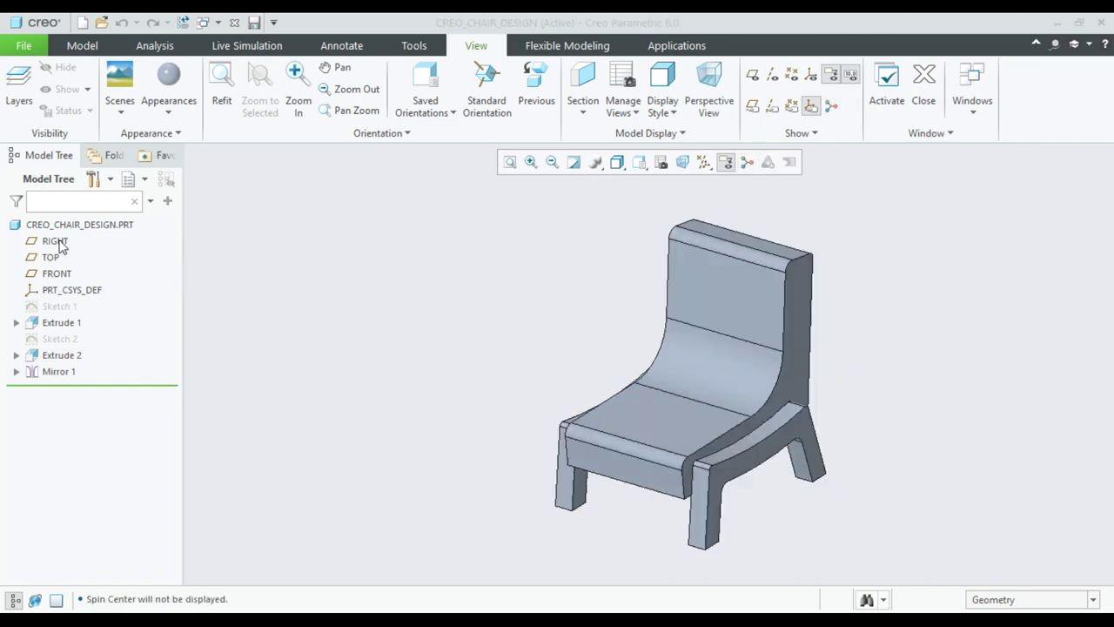
{"action": "left_click", "coordinate": [181, 103]}
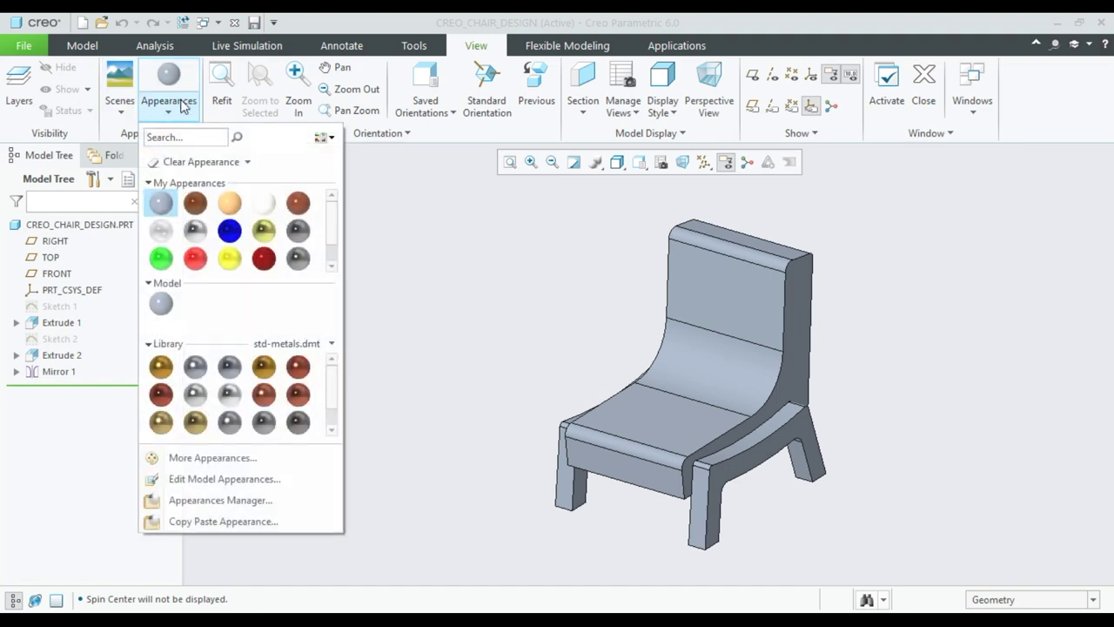
Choose the dark brown leather swatch and select the seat, seat-to-back curve and backrest faces
{"action": "left_click", "coordinate": [298, 204]}
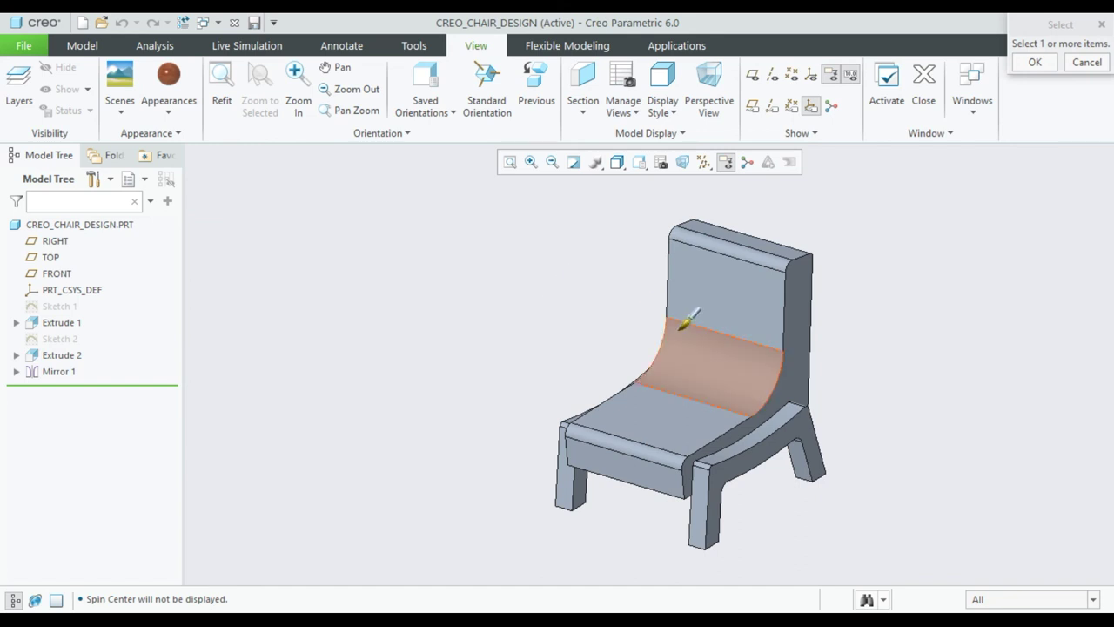
{"action": "left_click", "coordinate": [677, 397]}
{"action": "left_click", "coordinate": [701, 366], "text": "ctrl"}
{"action": "left_click", "coordinate": [724, 270], "text": "ctrl"}
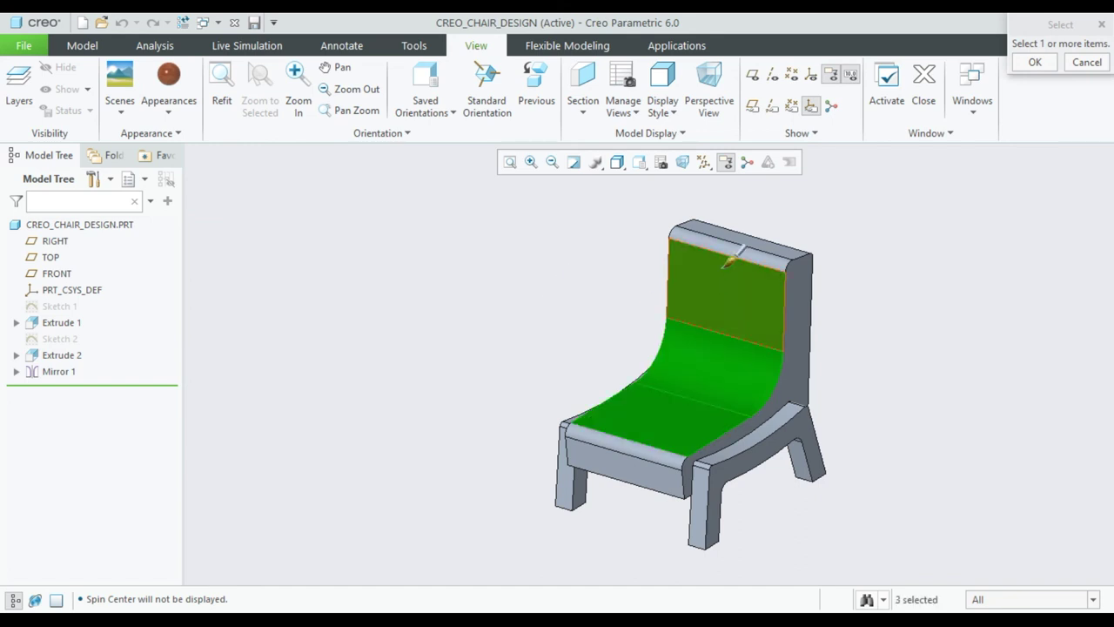
{"action": "scroll", "coordinate": [724, 261], "scroll_direction": "down", "scroll_amount": 2}
{"action": "left_click", "coordinate": [745, 230], "text": "ctrl"}
{"action": "left_click", "coordinate": [805, 294], "text": "ctrl"}
{"action": "left_click", "coordinate": [831, 326], "text": "ctrl"}
Add the seat front faces, the back of the backrest and a seat edge face
{"action": "scroll", "coordinate": [815, 340], "scroll_direction": "up", "scroll_amount": 1}
{"action": "scroll", "coordinate": [758, 462], "scroll_direction": "up", "scroll_amount": 2}
{"action": "scroll", "coordinate": [734, 389], "scroll_direction": "down", "scroll_amount": 4}
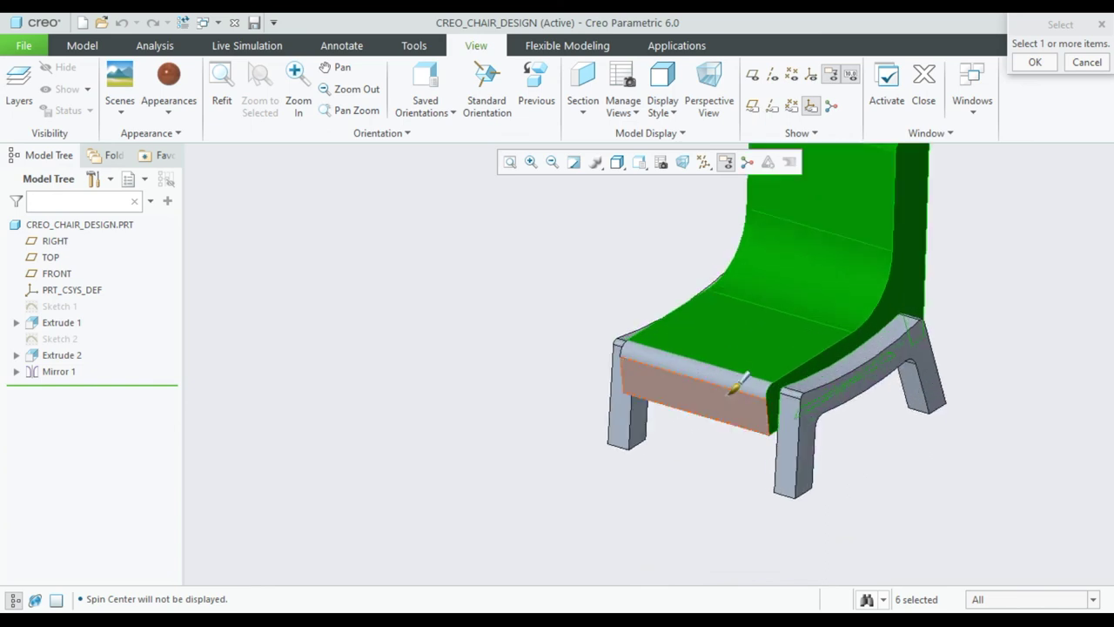
{"action": "left_click", "coordinate": [735, 386], "text": "ctrl"}
{"action": "left_click", "coordinate": [741, 396], "text": "ctrl"}
{"action": "scroll", "coordinate": [746, 401], "scroll_direction": "up", "scroll_amount": 3}
{"action": "mouse_move", "coordinate": [749, 409]}
{"action": "middle_mouse_down"}
{"action": "mouse_move", "coordinate": [734, 360]}
{"action": "mouse_move", "coordinate": [748, 444]}
{"action": "mouse_move", "coordinate": [671, 485]}
{"action": "mouse_move", "coordinate": [740, 440]}
{"action": "middle_mouse_up"}
{"action": "scroll", "coordinate": [757, 450], "scroll_direction": "down", "scroll_amount": 3}
{"action": "scroll", "coordinate": [753, 432], "scroll_direction": "down", "scroll_amount": 2}
{"action": "scroll", "coordinate": [754, 433], "scroll_direction": "up", "scroll_amount": 2}
{"action": "left_click", "coordinate": [834, 341], "text": "ctrl"}
{"action": "left_click", "coordinate": [833, 341], "text": "ctrl"}
{"action": "scroll", "coordinate": [783, 353], "scroll_direction": "down", "scroll_amount": 4}
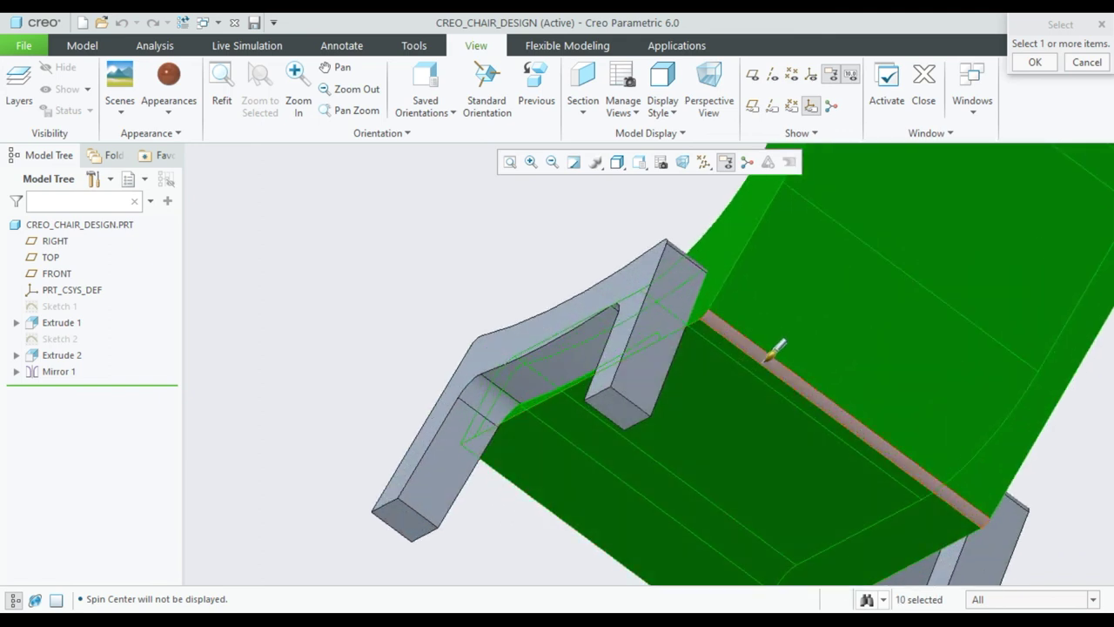
{"action": "left_click", "coordinate": [771, 357], "text": "ctrl"}
{"action": "scroll", "coordinate": [771, 357], "scroll_direction": "up", "scroll_amount": 5}
Add the remaining front edge and seat faces and apply the leather appearance
{"action": "middle_click_drag", "start_coordinate": [771, 357], "coordinate": [757, 412]}
{"action": "scroll", "coordinate": [814, 278], "scroll_direction": "down", "scroll_amount": 3}
{"action": "scroll", "coordinate": [821, 299], "scroll_direction": "down", "scroll_amount": 2}
{"action": "left_click", "coordinate": [820, 300], "text": "ctrl"}
{"action": "scroll", "coordinate": [828, 345], "scroll_direction": "up", "scroll_amount": 5}
{"action": "mouse_move", "coordinate": [823, 373]}
{"action": "middle_mouse_down"}
{"action": "mouse_move", "coordinate": [853, 340]}
{"action": "mouse_move", "coordinate": [875, 390]}
{"action": "mouse_move", "coordinate": [778, 428]}
{"action": "mouse_move", "coordinate": [752, 451]}
{"action": "mouse_move", "coordinate": [786, 316]}
{"action": "middle_mouse_up"}
{"action": "left_click", "coordinate": [796, 379], "text": "ctrl"}
{"action": "mouse_move", "coordinate": [796, 378]}
{"action": "middle_mouse_down"}
{"action": "mouse_move", "coordinate": [885, 293]}
{"action": "mouse_move", "coordinate": [728, 378]}
{"action": "mouse_move", "coordinate": [684, 373]}
{"action": "mouse_move", "coordinate": [821, 340]}
{"action": "mouse_move", "coordinate": [868, 316]}
{"action": "mouse_move", "coordinate": [917, 342]}
{"action": "mouse_move", "coordinate": [896, 328]}
{"action": "mouse_move", "coordinate": [934, 323]}
{"action": "mouse_move", "coordinate": [841, 428]}
{"action": "mouse_move", "coordinate": [819, 475]}
{"action": "mouse_move", "coordinate": [825, 357]}
{"action": "mouse_move", "coordinate": [865, 217]}
{"action": "mouse_move", "coordinate": [855, 288]}
{"action": "mouse_move", "coordinate": [888, 403]}
{"action": "mouse_move", "coordinate": [877, 434]}
{"action": "middle_mouse_up"}
{"action": "left_click", "coordinate": [1032, 70]}
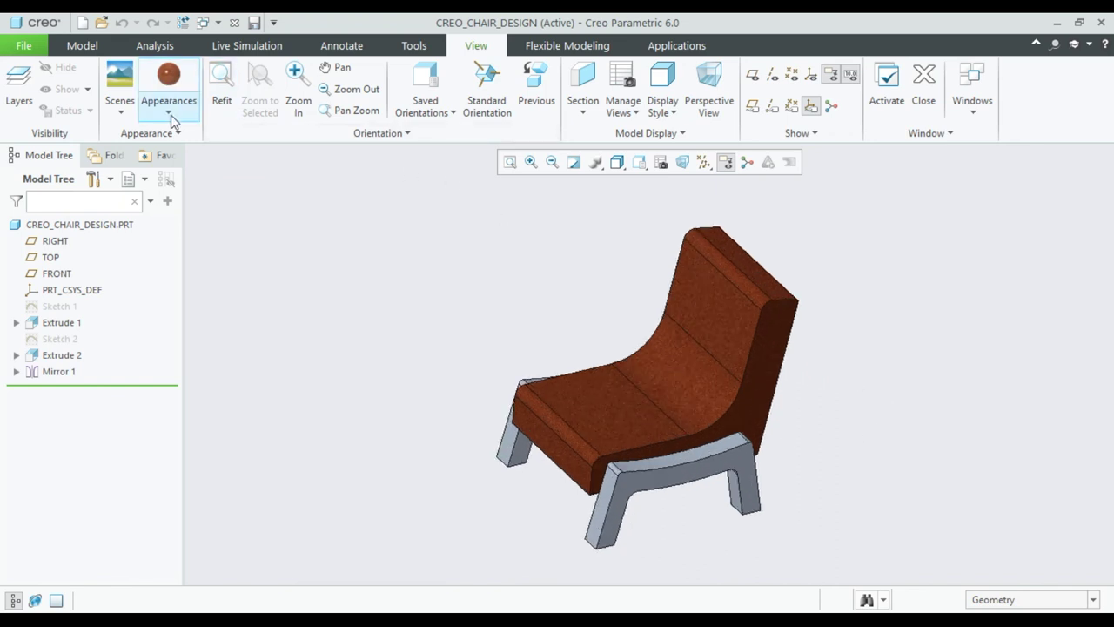
Choose the light tan swatch and select the front leg frame's top and leg faces
{"action": "left_click", "coordinate": [169, 114]}
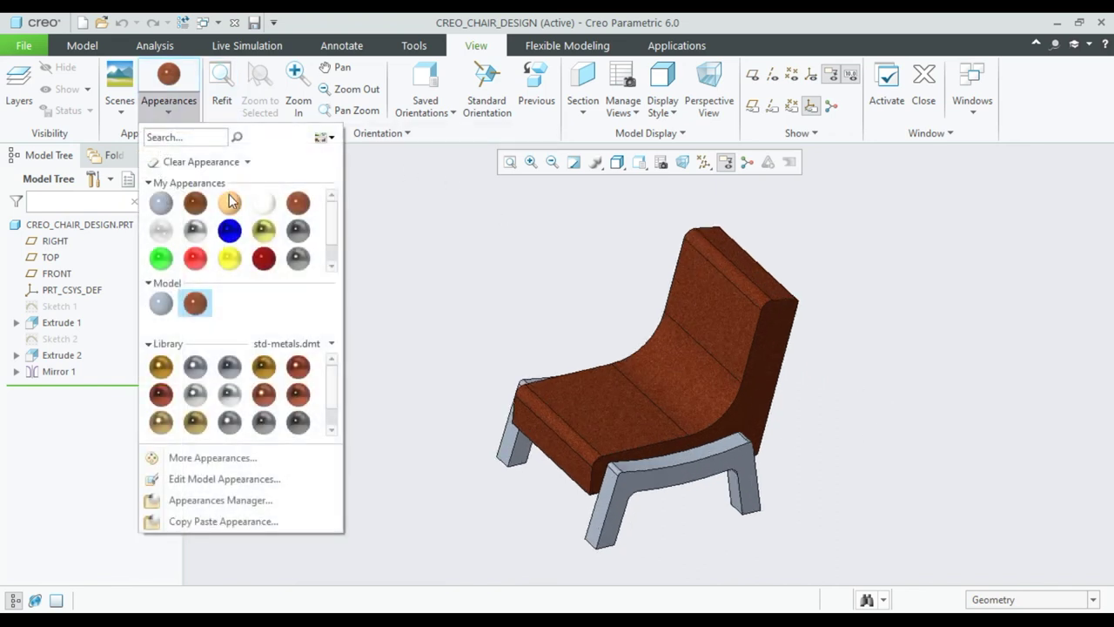
{"action": "left_click", "coordinate": [229, 202]}
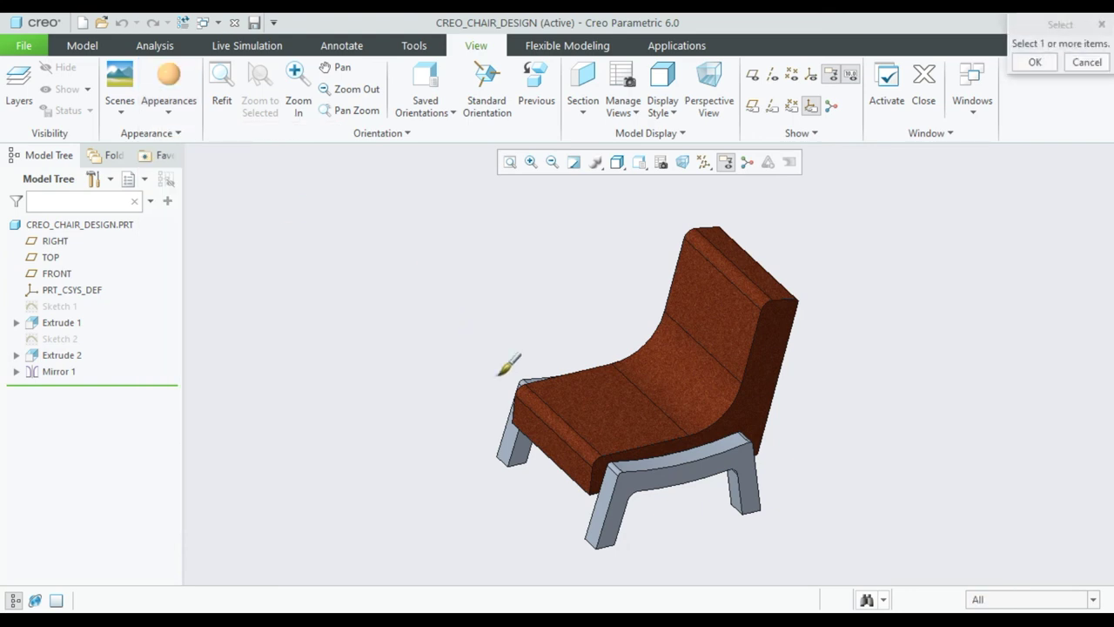
{"action": "scroll", "coordinate": [692, 483], "scroll_direction": "up", "scroll_amount": 2}
{"action": "left_click", "coordinate": [650, 447]}
{"action": "left_click", "coordinate": [653, 444]}
{"action": "scroll", "coordinate": [645, 449], "scroll_direction": "up", "scroll_amount": 2}
{"action": "left_click", "coordinate": [601, 470]}
{"action": "left_click", "coordinate": [832, 488]}
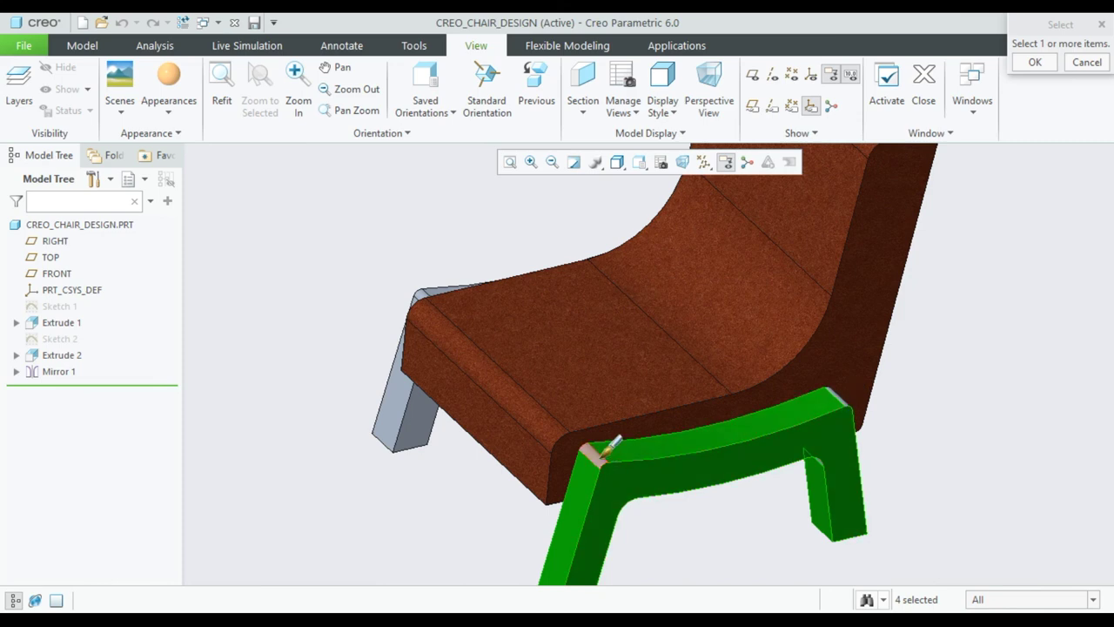
Add the other leg frame and the small faces around the frame corner by the seat
{"action": "left_click", "coordinate": [428, 330]}
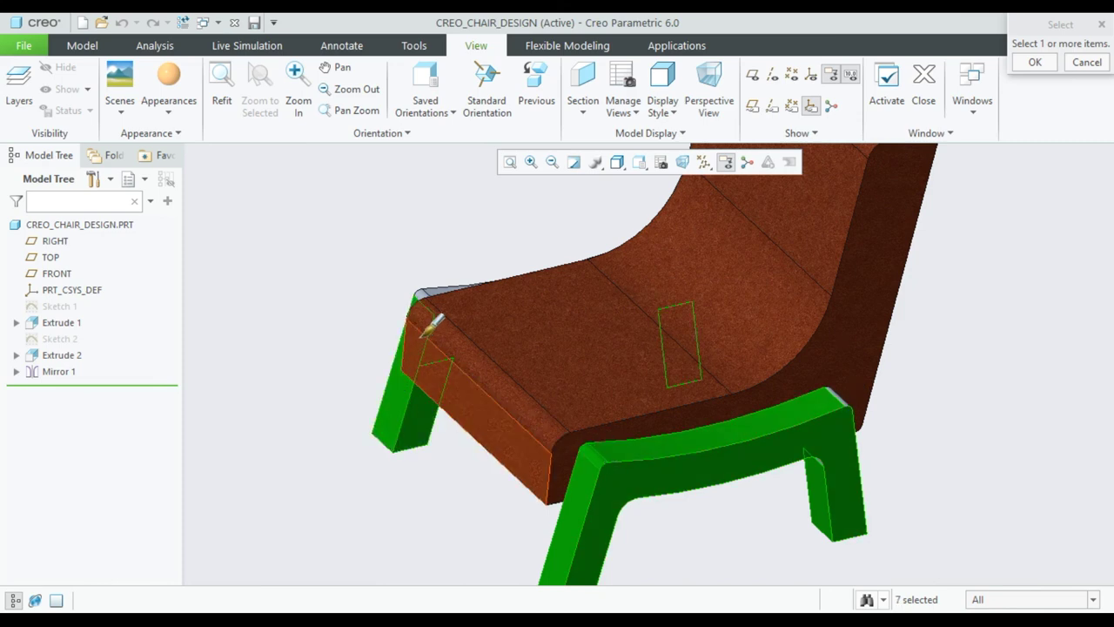
{"action": "left_click", "coordinate": [428, 289]}
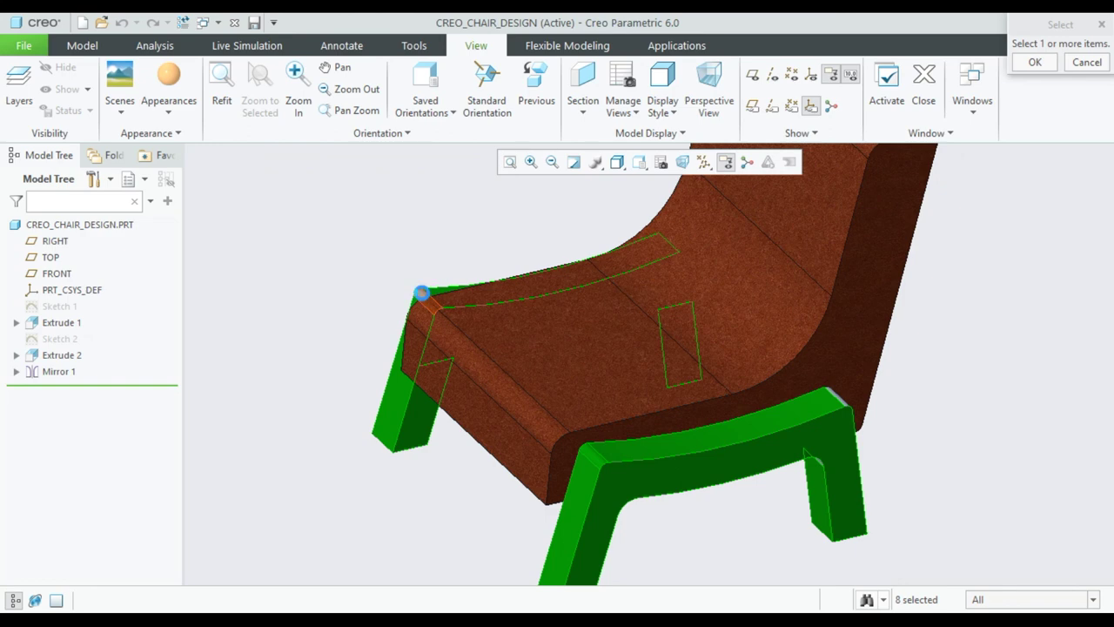
{"action": "left_click", "coordinate": [432, 280]}
{"action": "scroll", "coordinate": [432, 281], "scroll_direction": "down", "scroll_amount": 3}
{"action": "scroll", "coordinate": [612, 460], "scroll_direction": "up", "scroll_amount": 3}
{"action": "scroll", "coordinate": [612, 460], "scroll_direction": "down", "scroll_amount": 5}
{"action": "middle_click_drag", "start_coordinate": [612, 460], "coordinate": [629, 452]}
{"action": "scroll", "coordinate": [629, 452], "scroll_direction": "up", "scroll_amount": 3}
{"action": "scroll", "coordinate": [640, 445], "scroll_direction": "up", "scroll_amount": 3}
{"action": "left_click", "coordinate": [652, 439]}
{"action": "left_click", "coordinate": [651, 440]}
{"action": "left_click", "coordinate": [620, 422]}
{"action": "left_click", "coordinate": [609, 427]}
Add the faces at the frame's arm end and around the frame arm
{"action": "scroll", "coordinate": [625, 449], "scroll_direction": "down", "scroll_amount": 2}
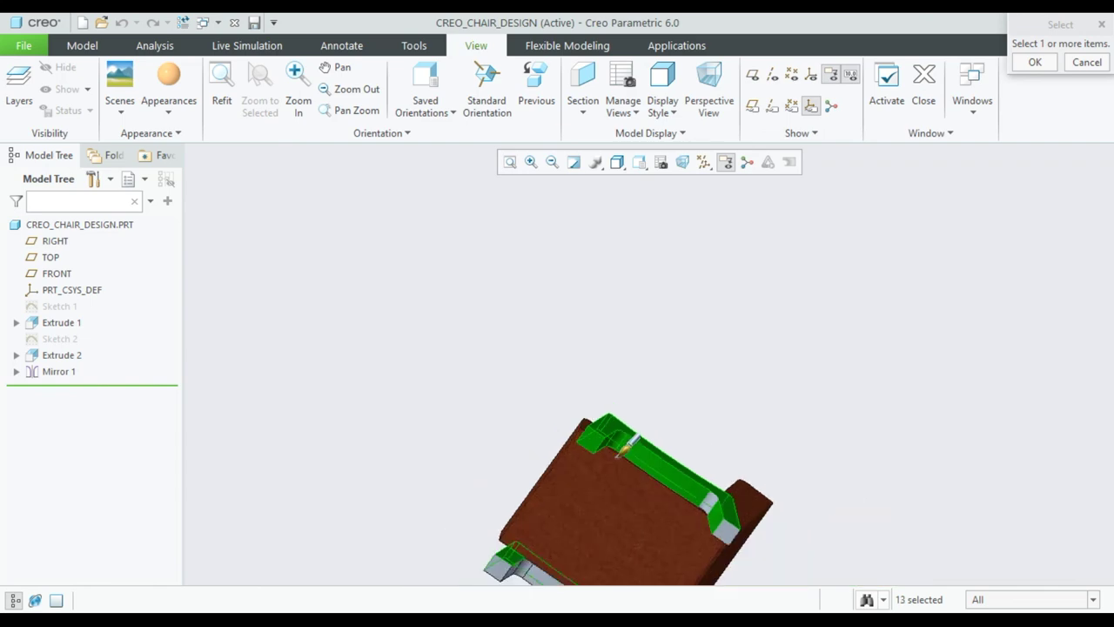
{"action": "middle_click_drag", "start_coordinate": [625, 445], "coordinate": [614, 452]}
{"action": "scroll", "coordinate": [741, 474], "scroll_direction": "up", "scroll_amount": 5}
{"action": "left_click", "coordinate": [741, 478]}
{"action": "scroll", "coordinate": [740, 487], "scroll_direction": "down", "scroll_amount": 5}
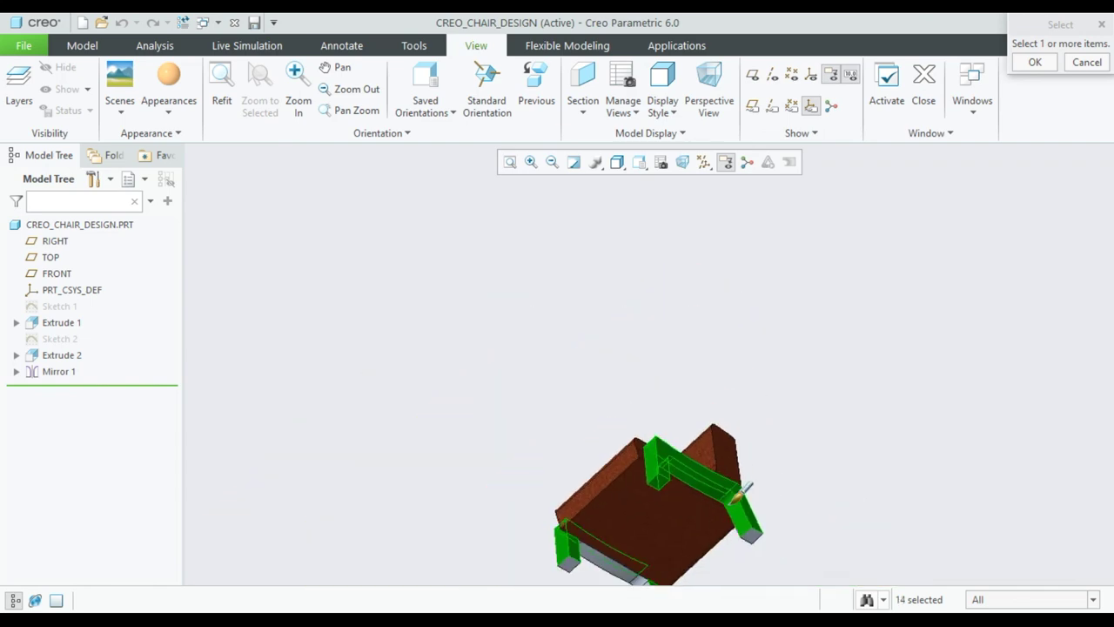
{"action": "middle_click_drag", "start_coordinate": [742, 490], "coordinate": [761, 547]}
{"action": "scroll", "coordinate": [761, 522], "scroll_direction": "up", "scroll_amount": 5}
{"action": "left_click", "coordinate": [761, 485]}
{"action": "scroll", "coordinate": [760, 485], "scroll_direction": "down", "scroll_amount": 5}
{"action": "mouse_move", "coordinate": [752, 500]}
{"action": "middle_mouse_down"}
{"action": "mouse_move", "coordinate": [652, 504]}
{"action": "mouse_move", "coordinate": [780, 486]}
{"action": "middle_mouse_up"}
{"action": "left_click", "coordinate": [775, 473]}
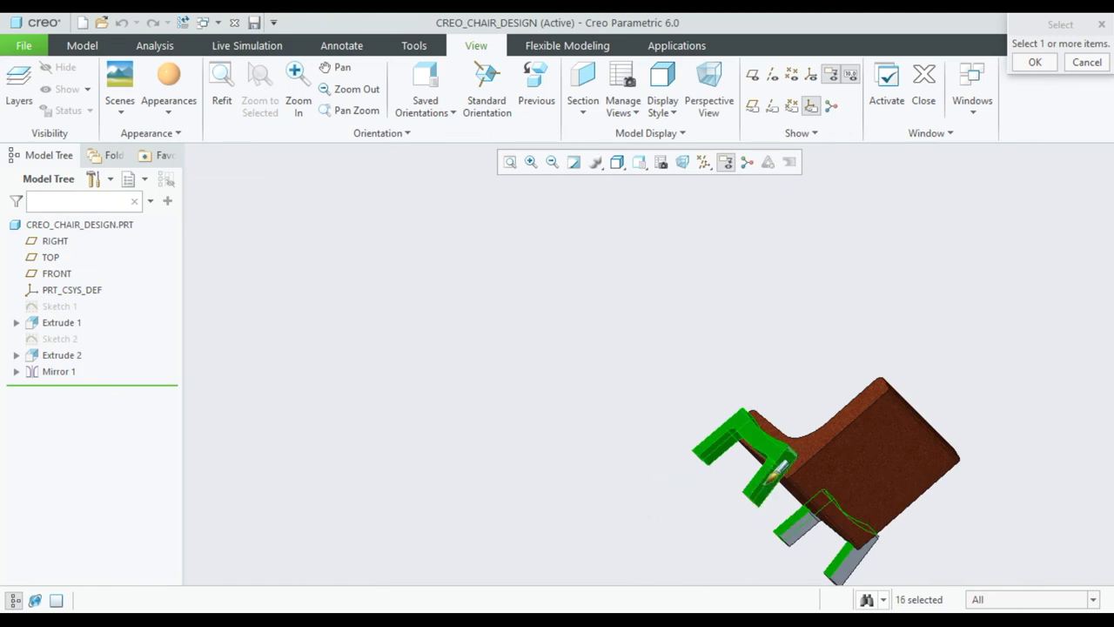
{"action": "scroll", "coordinate": [778, 469], "scroll_direction": "down", "scroll_amount": 4}
{"action": "scroll", "coordinate": [783, 488], "scroll_direction": "up", "scroll_amount": 3}
{"action": "scroll", "coordinate": [791, 507], "scroll_direction": "up", "scroll_amount": 4}
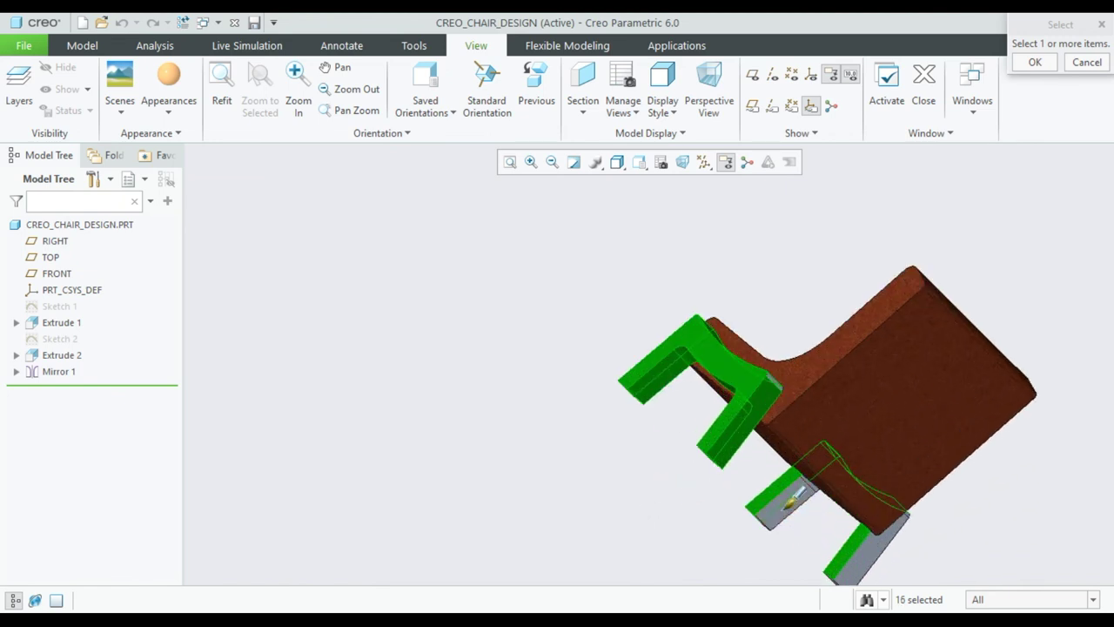
{"action": "scroll", "coordinate": [780, 511], "scroll_direction": "down", "scroll_amount": 4}
{"action": "scroll", "coordinate": [809, 518], "scroll_direction": "up", "scroll_amount": 4}
{"action": "left_click", "coordinate": [813, 520]}
{"action": "left_click", "coordinate": [808, 513]}
Add the lower frame faces, including the remaining lower-left ones
{"action": "scroll", "coordinate": [800, 506], "scroll_direction": "down", "scroll_amount": 4}
{"action": "mouse_move", "coordinate": [802, 505]}
{"action": "middle_mouse_down"}
{"action": "mouse_move", "coordinate": [795, 515]}
{"action": "mouse_move", "coordinate": [827, 473]}
{"action": "middle_mouse_up"}
{"action": "scroll", "coordinate": [810, 496], "scroll_direction": "up", "scroll_amount": 4}
{"action": "left_click", "coordinate": [756, 500]}
{"action": "left_click", "coordinate": [707, 520]}
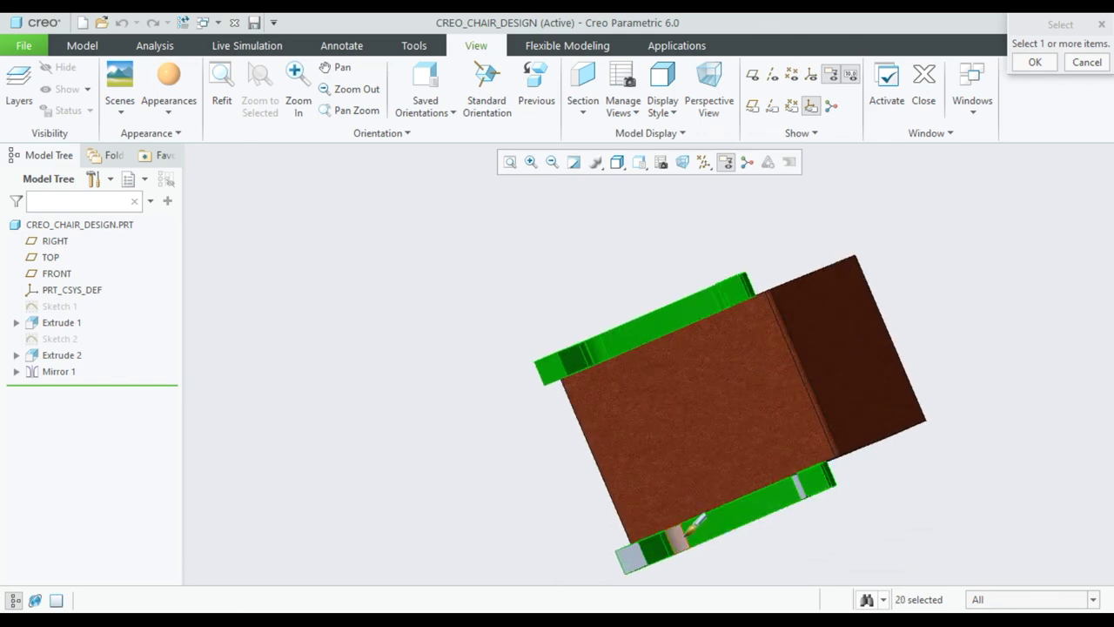
{"action": "left_click", "coordinate": [631, 555], "text": "ctrl"}
{"action": "left_click", "coordinate": [672, 538], "text": "ctrl"}
{"action": "scroll", "coordinate": [781, 526], "scroll_direction": "up", "scroll_amount": 2}
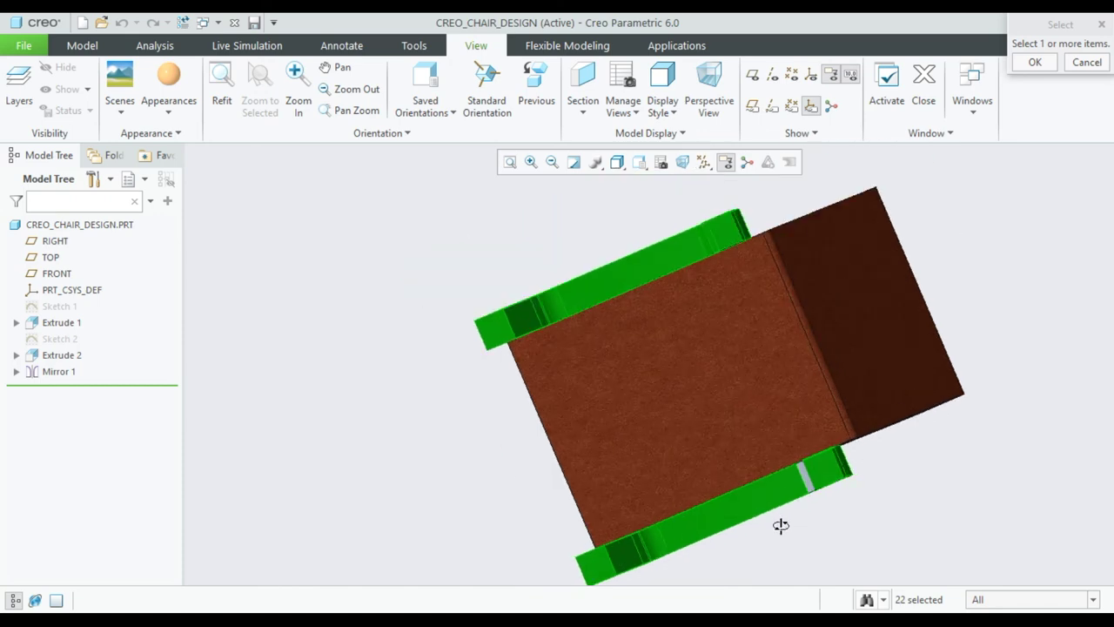
{"action": "middle_click_drag", "start_coordinate": [780, 525], "coordinate": [771, 525]}
{"action": "left_click", "coordinate": [787, 474], "text": "ctrl"}
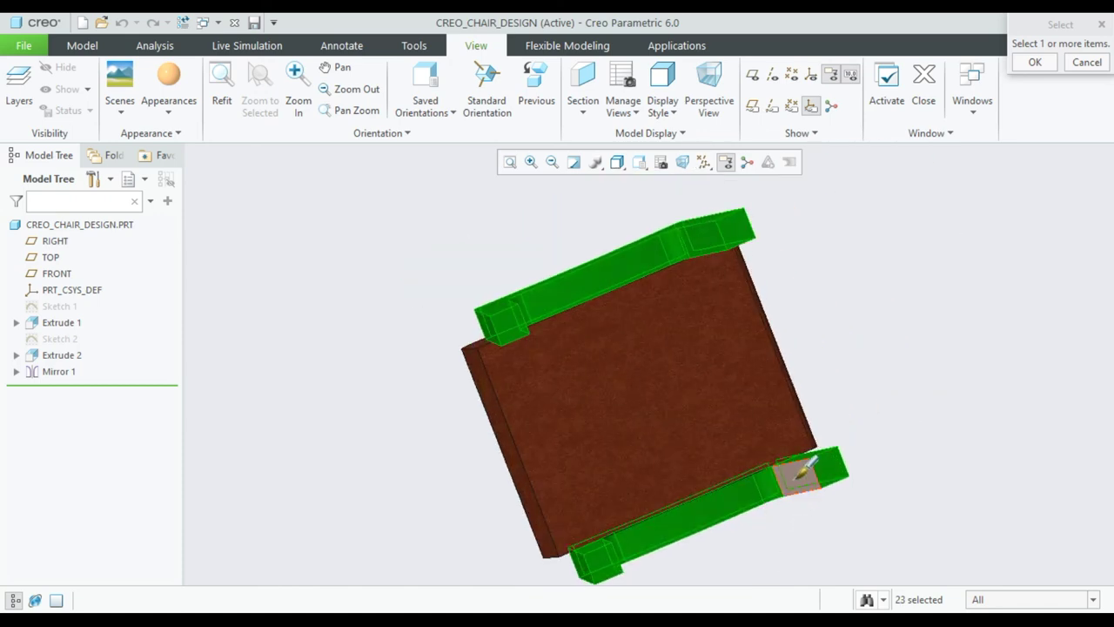
{"action": "left_click", "coordinate": [796, 475], "text": "ctrl"}
Add the back frame and upper rail faces, then apply the tan appearance
{"action": "middle_click_drag", "start_coordinate": [796, 474], "coordinate": [850, 391]}
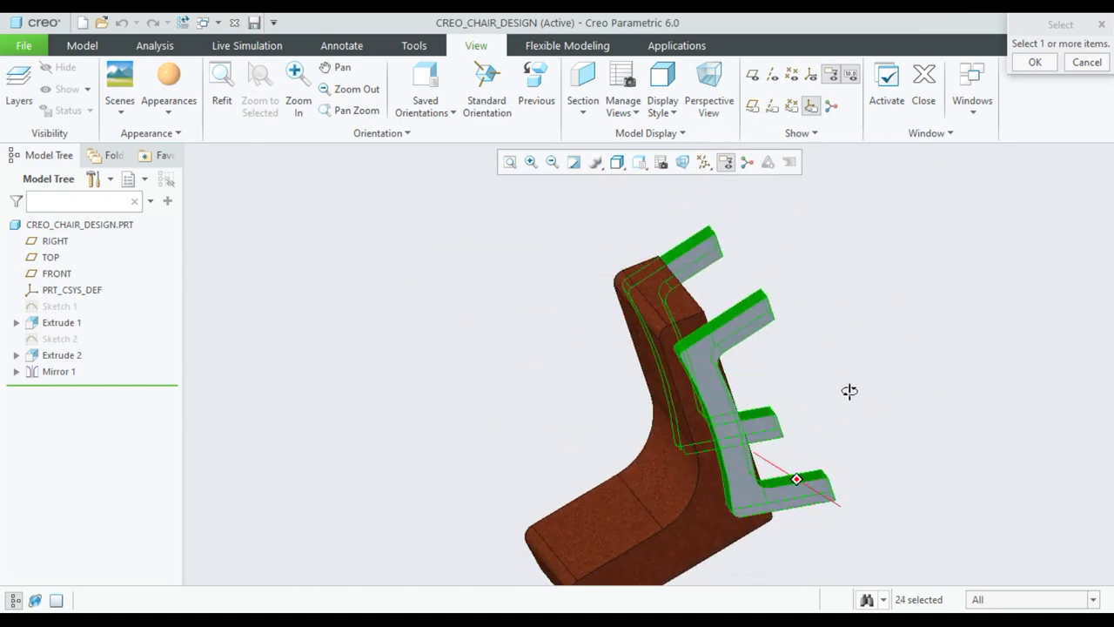
{"action": "left_click", "coordinate": [736, 390], "text": "ctrl"}
{"action": "mouse_move", "coordinate": [736, 390]}
{"action": "middle_mouse_down"}
{"action": "mouse_move", "coordinate": [717, 444]}
{"action": "mouse_move", "coordinate": [731, 417]}
{"action": "middle_mouse_up"}
{"action": "scroll", "coordinate": [740, 374], "scroll_direction": "up", "scroll_amount": 3}
{"action": "left_click", "coordinate": [774, 326], "text": "ctrl"}
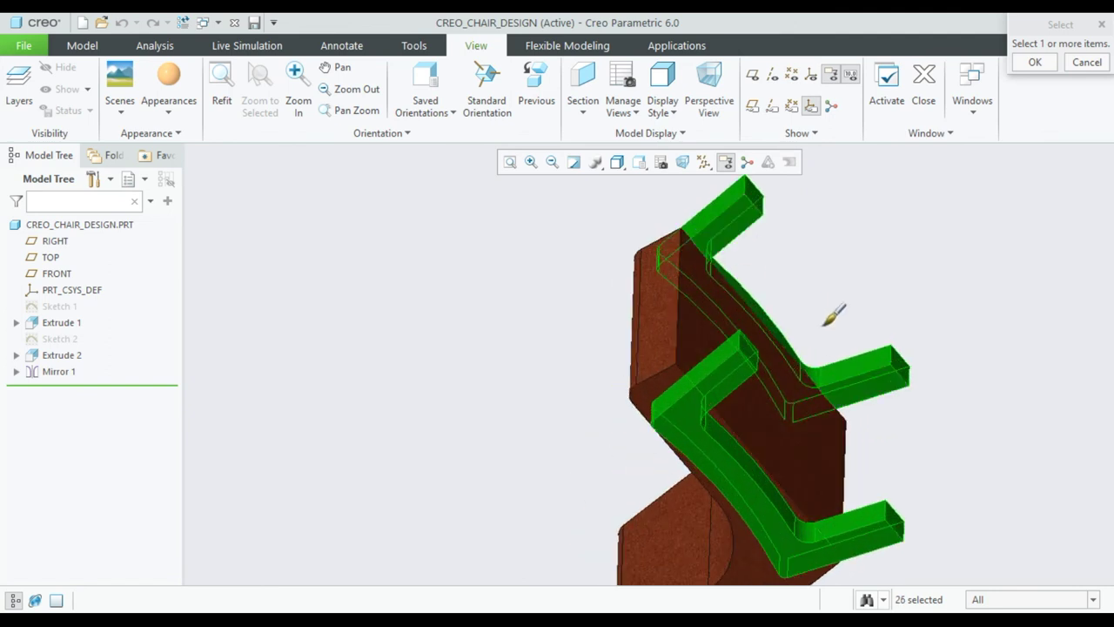
{"action": "scroll", "coordinate": [818, 324], "scroll_direction": "down", "scroll_amount": 3}
{"action": "mouse_move", "coordinate": [790, 378]}
{"action": "middle_mouse_down"}
{"action": "mouse_move", "coordinate": [728, 494]}
{"action": "mouse_move", "coordinate": [642, 517]}
{"action": "mouse_move", "coordinate": [594, 544]}
{"action": "mouse_move", "coordinate": [818, 429]}
{"action": "mouse_move", "coordinate": [795, 433]}
{"action": "mouse_move", "coordinate": [801, 455]}
{"action": "middle_mouse_up"}
{"action": "left_click", "coordinate": [1030, 63]}
{"action": "mouse_move", "coordinate": [1027, 63]}
{"action": "middle_mouse_down"}
{"action": "mouse_move", "coordinate": [972, 186]}
{"action": "mouse_move", "coordinate": [1039, 316]}
{"action": "mouse_move", "coordinate": [1052, 303]}
{"action": "middle_mouse_up"}
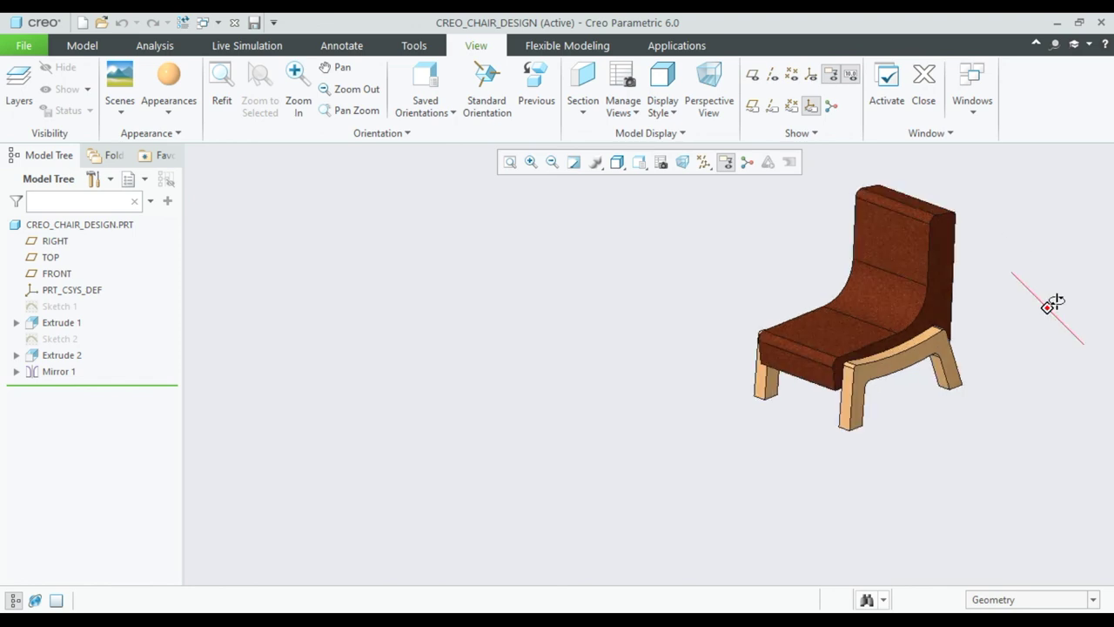
{"action": "scroll", "coordinate": [1057, 261], "scroll_direction": "up", "scroll_amount": 2}
{"action": "scroll", "coordinate": [1049, 209], "scroll_direction": "down", "scroll_amount": 2}
{"action": "scroll", "coordinate": [1031, 170], "scroll_direction": "up", "scroll_amount": 3}
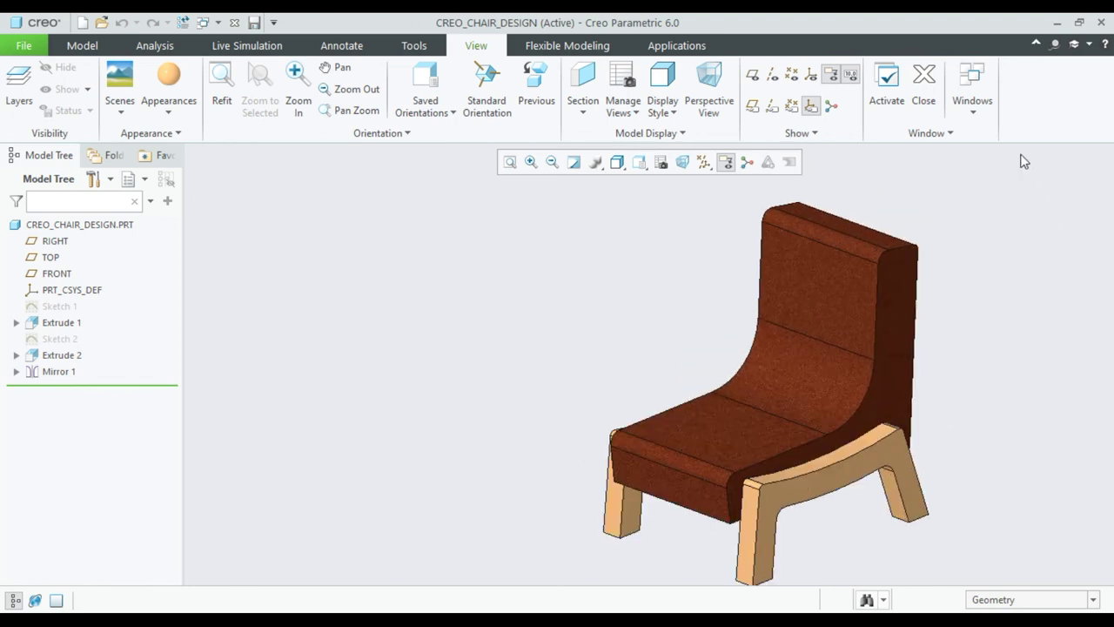
{"action": "scroll", "coordinate": [1048, 283], "scroll_direction": "down", "scroll_amount": 2}
{"action": "scroll", "coordinate": [1052, 324], "scroll_direction": "up", "scroll_amount": 2}
{"action": "scroll", "coordinate": [1027, 287], "scroll_direction": "down", "scroll_amount": 2}
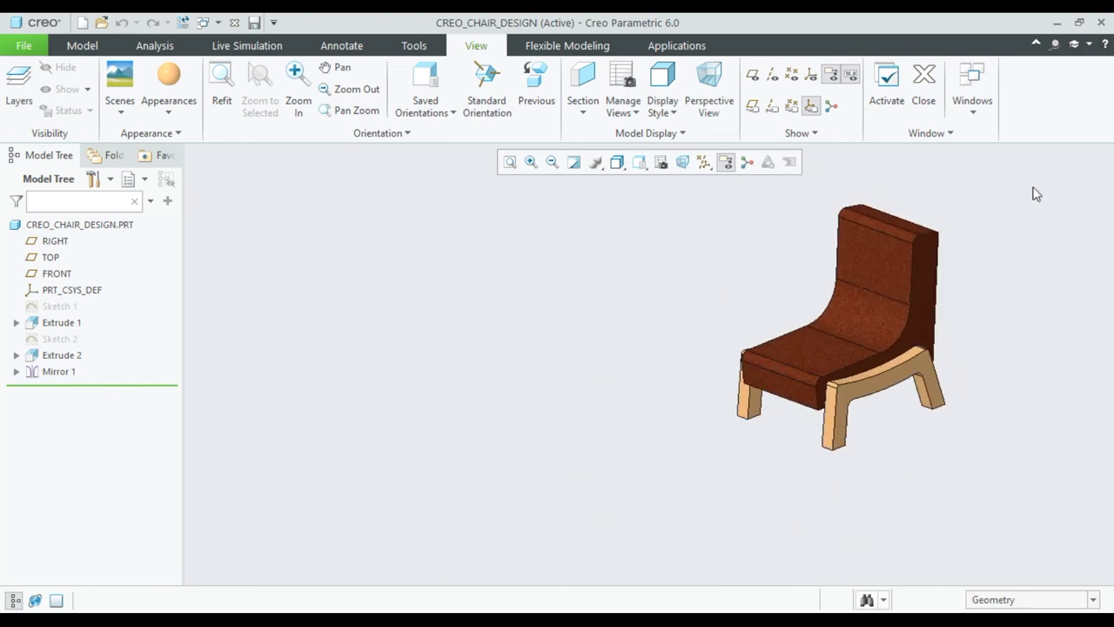
{"action": "scroll", "coordinate": [1019, 188], "scroll_direction": "up", "scroll_amount": 2}
{"action": "scroll", "coordinate": [1001, 409], "scroll_direction": "up", "scroll_amount": 2}
{"action": "scroll", "coordinate": [1031, 452], "scroll_direction": "down", "scroll_amount": 1}
{"action": "scroll", "coordinate": [1062, 496], "scroll_direction": "up", "scroll_amount": 1}
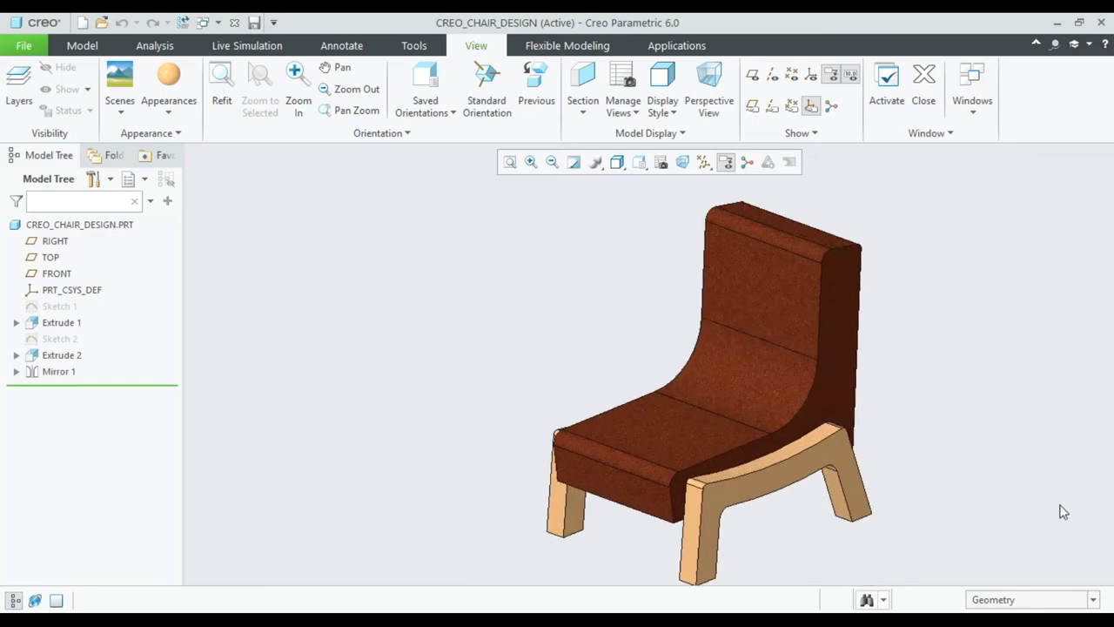
{"action": "scroll", "coordinate": [1045, 510], "scroll_direction": "up", "scroll_amount": 2}
{"action": "scroll", "coordinate": [966, 509], "scroll_direction": "down", "scroll_amount": 1}
{"action": "scroll", "coordinate": [957, 487], "scroll_direction": "down", "scroll_amount": 1}
{"action": "mouse_move", "coordinate": [933, 503]}
{"action": "middle_mouse_down"}
{"action": "mouse_move", "coordinate": [922, 490]}
{"action": "mouse_move", "coordinate": [1017, 475]}
{"action": "mouse_move", "coordinate": [925, 480]}
{"action": "mouse_move", "coordinate": [964, 497]}
{"action": "mouse_move", "coordinate": [1015, 465]}
{"action": "mouse_move", "coordinate": [945, 450]}
{"action": "mouse_move", "coordinate": [949, 477]}
{"action": "mouse_move", "coordinate": [945, 447]}
{"action": "mouse_move", "coordinate": [931, 480]}
{"action": "middle_mouse_up"}
{"action": "scroll", "coordinate": [940, 496], "scroll_direction": "down", "scroll_amount": 1}
{"action": "scroll", "coordinate": [946, 506], "scroll_direction": "up", "scroll_amount": 2}
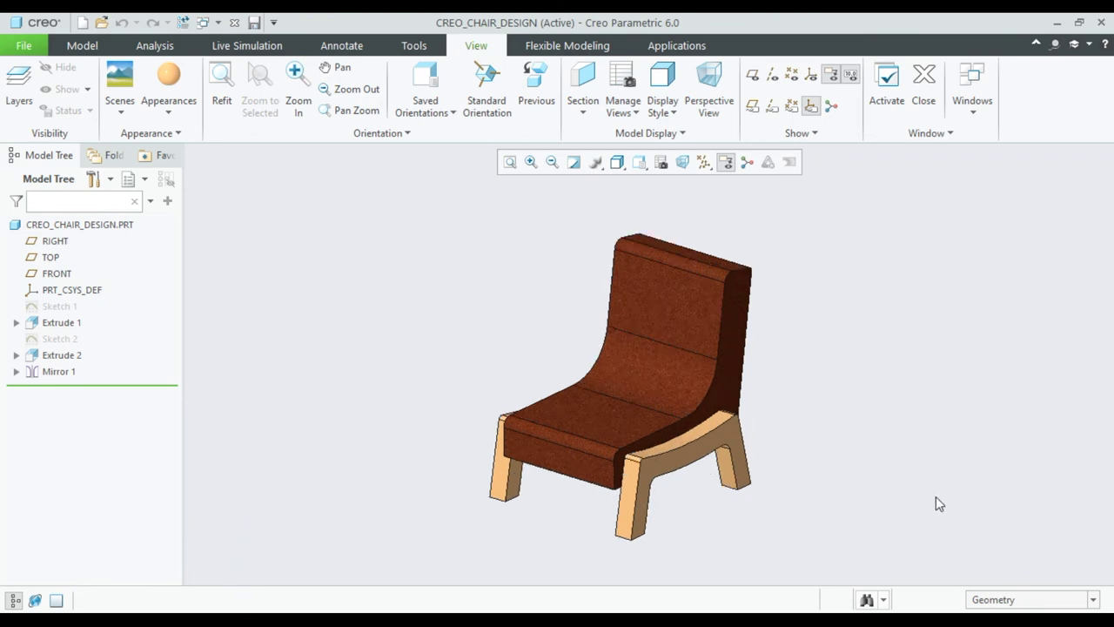